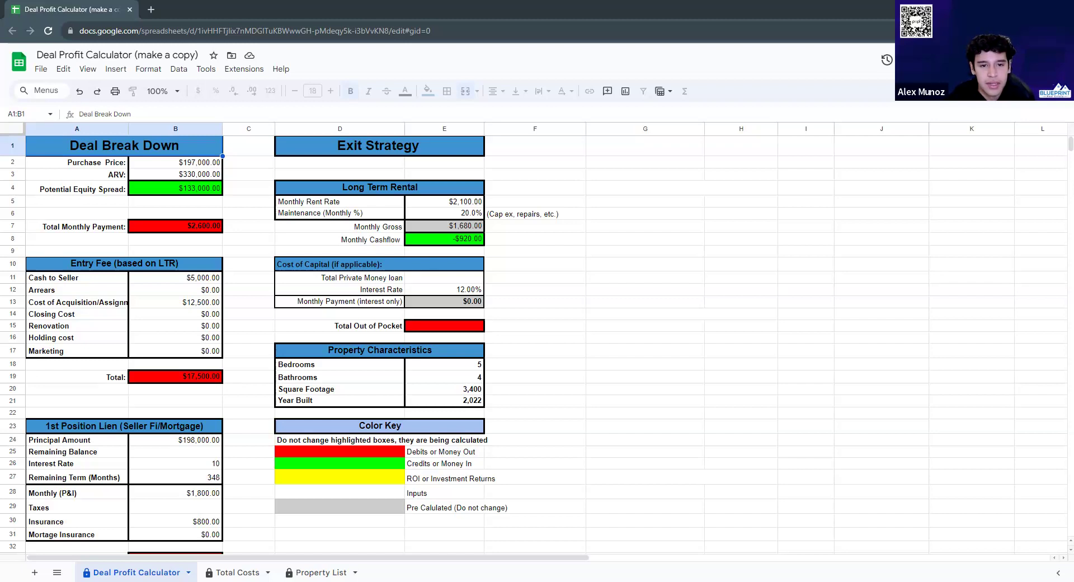
# Try editing cells G1 and G3, find them protected, and dismiss the warnings
pyautogui.doubleClick(679, 149)
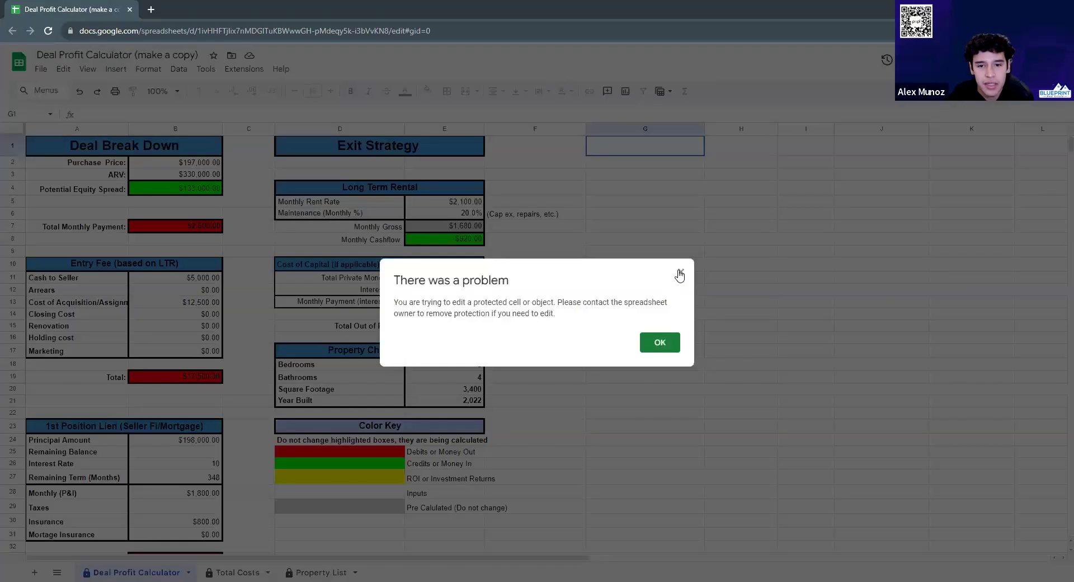
pyautogui.click(679, 274)
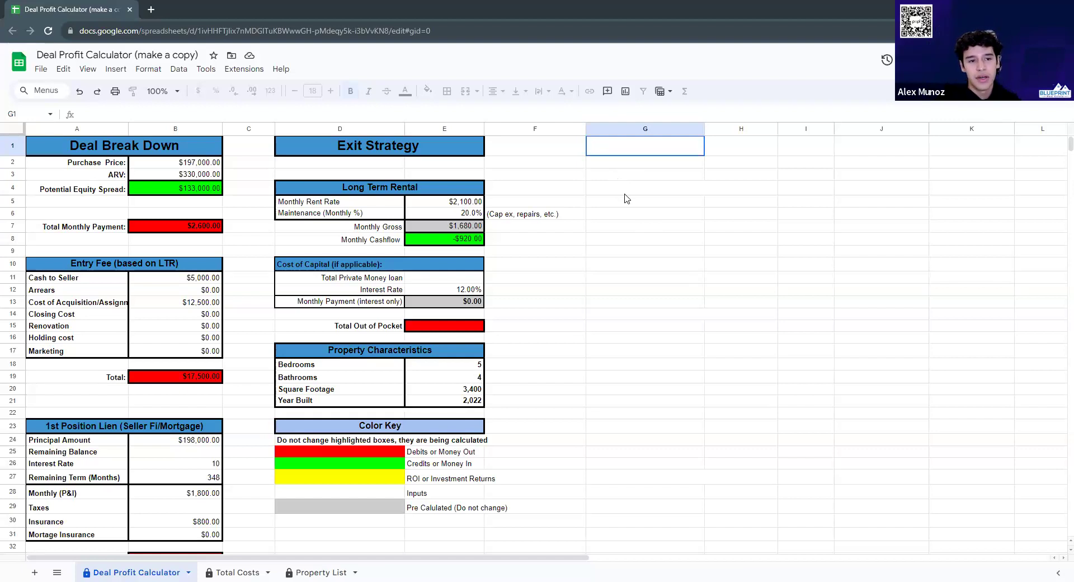
pyautogui.click(648, 177)
pyautogui.doubleClick(647, 177)
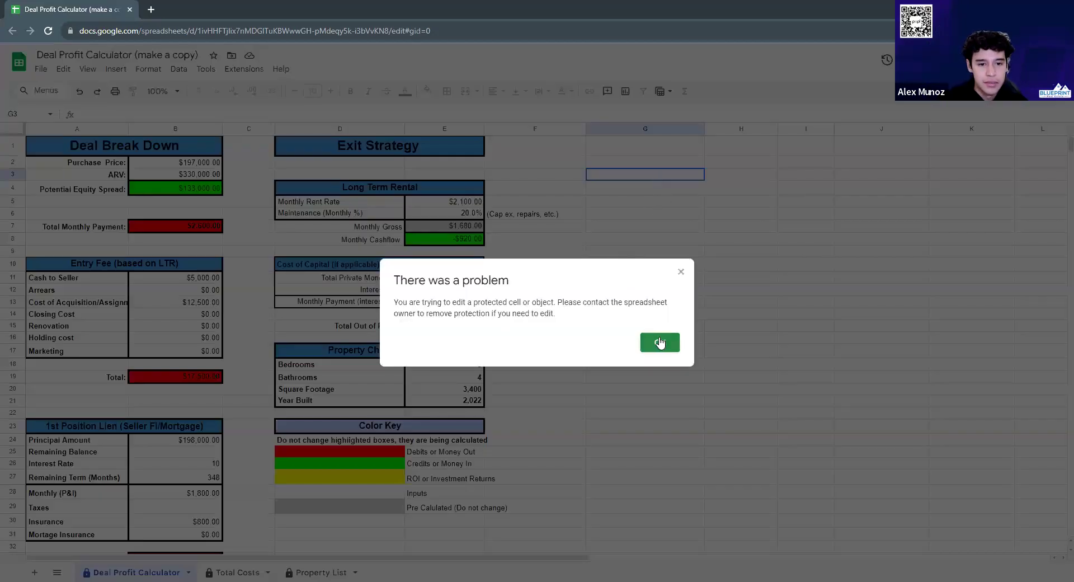
pyautogui.click(659, 343)
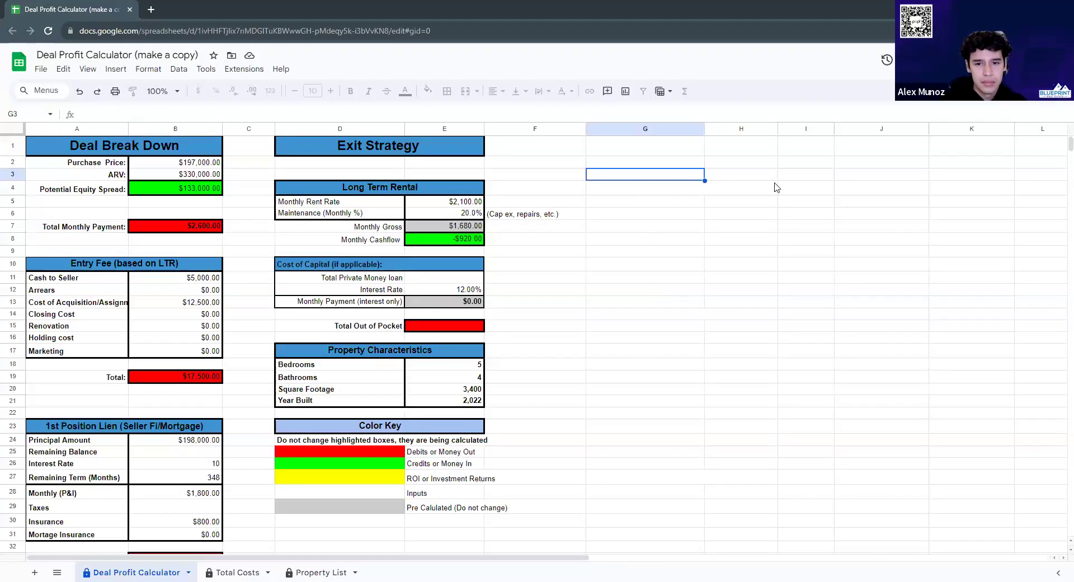
pyautogui.click(756, 179)
pyautogui.click(805, 187)
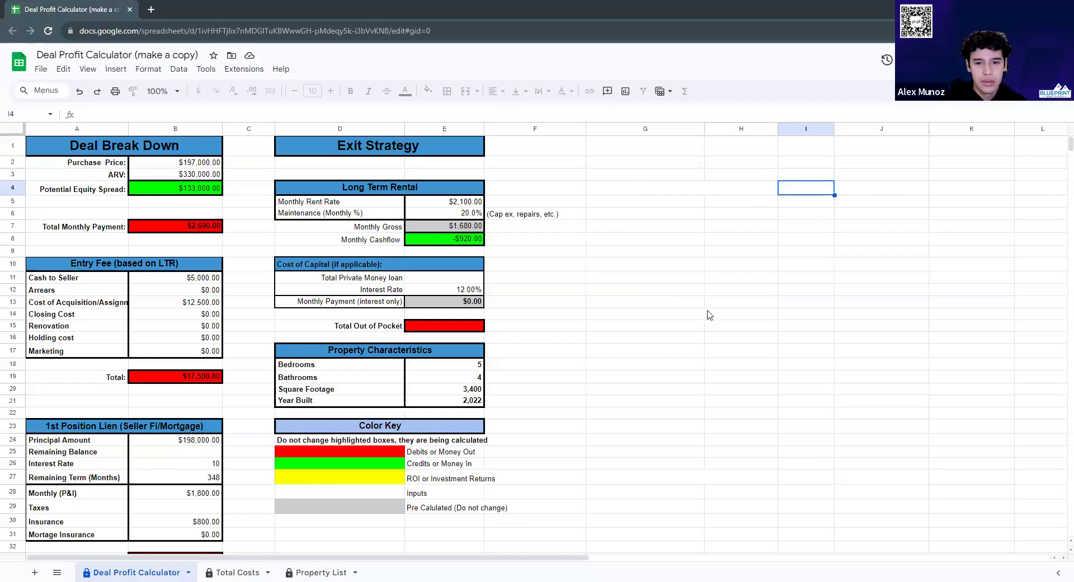
pyautogui.click(368, 538)
pyautogui.scroll(-3, 367, 539)
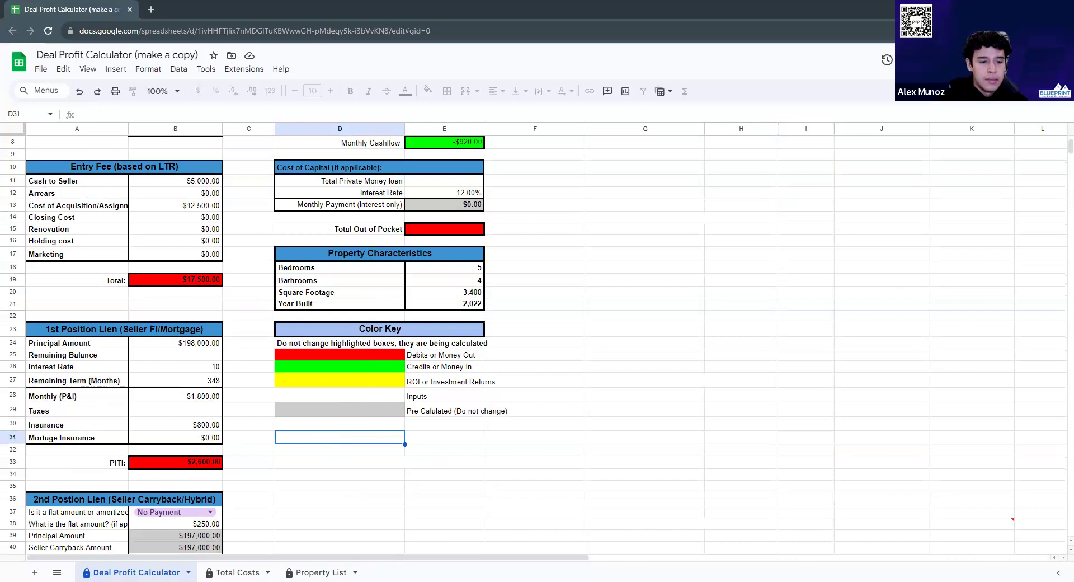
# Search the property address in a new tab and open its Zillow listing
pyautogui.click(151, 9)
pyautogui.press('Return')
pyautogui.click(193, 428)
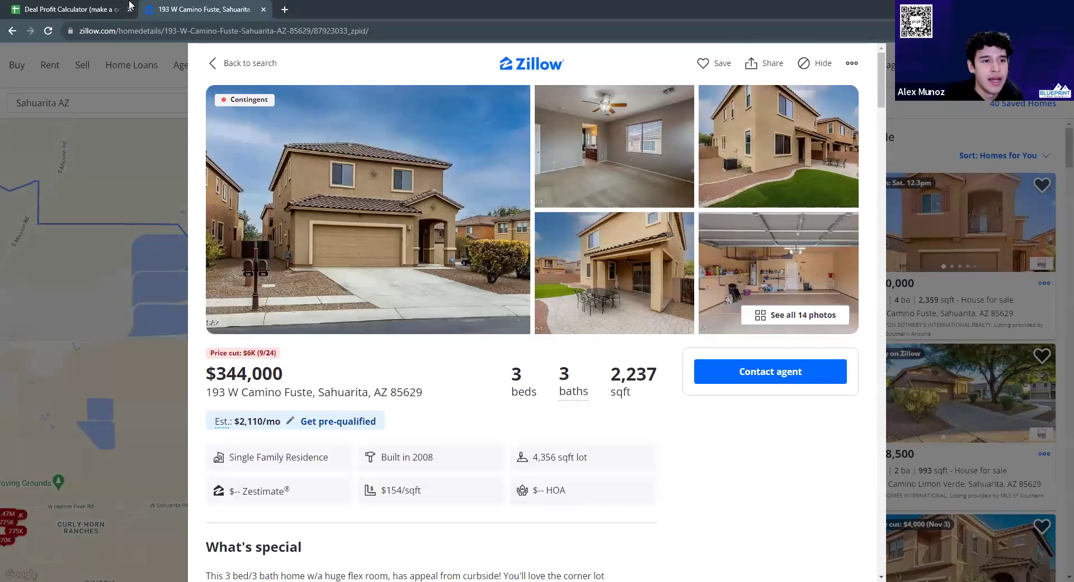
# Back in the calculator, attempt edits to D35 and the B19 entry-fee total, dismissing protection warnings
pyautogui.click(52, 5)
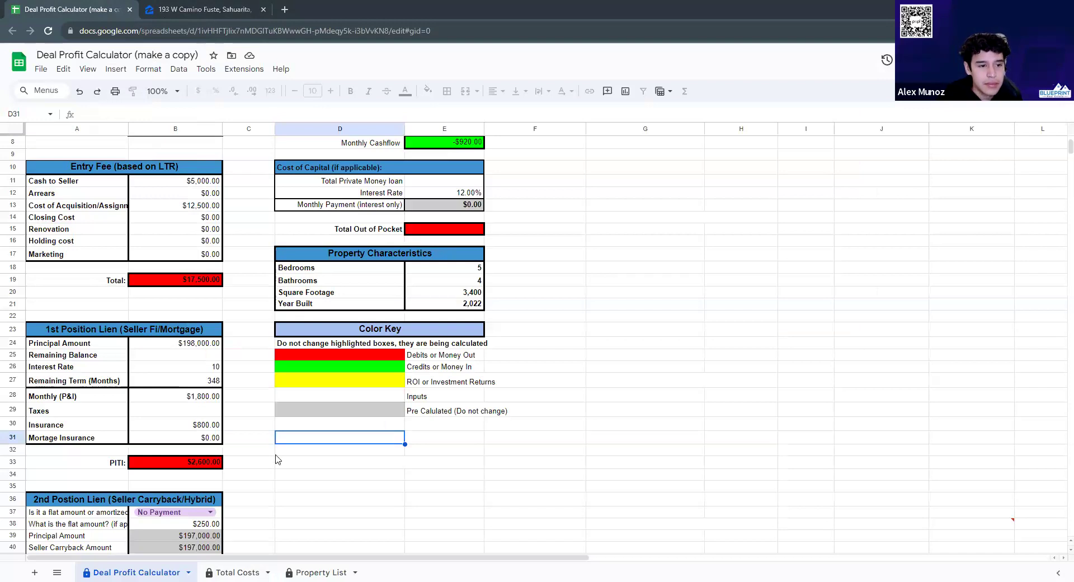
pyautogui.click(355, 484)
pyautogui.doubleClick(353, 492)
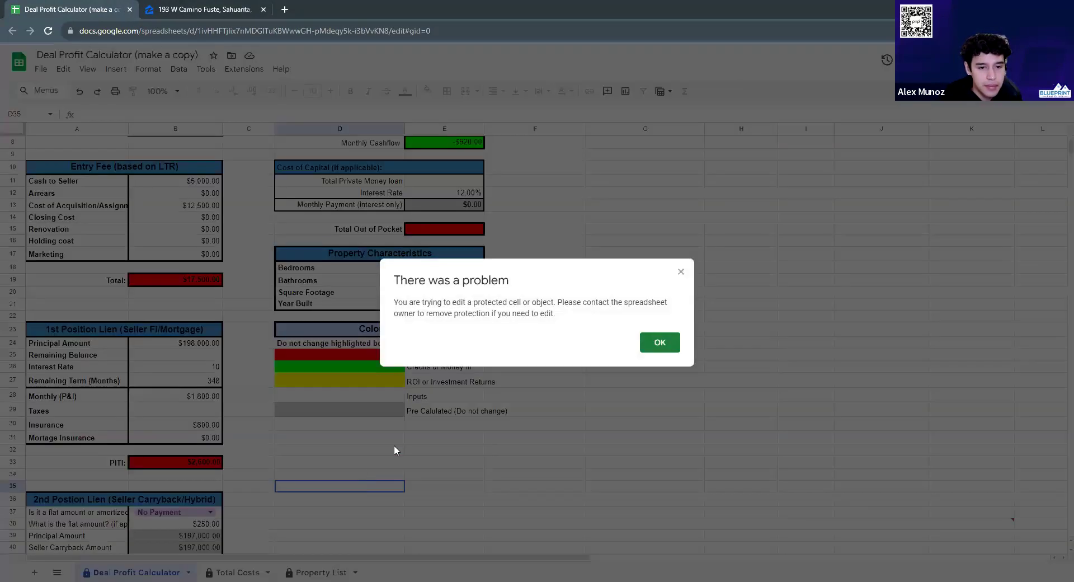
pyautogui.press('Return')
pyautogui.doubleClick(178, 281)
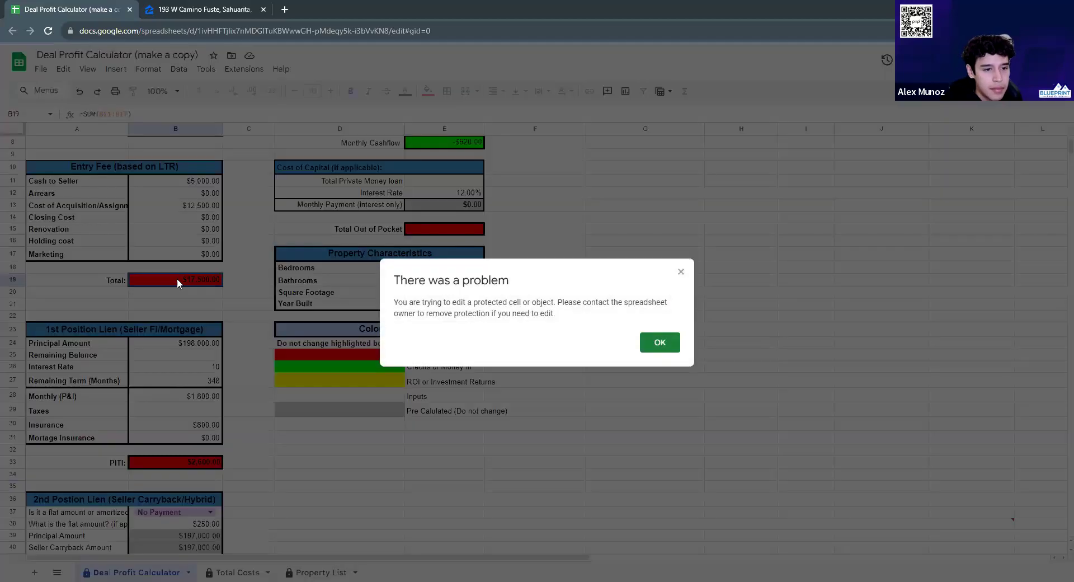
pyautogui.click(658, 342)
pyautogui.scroll(3, 392, 224)
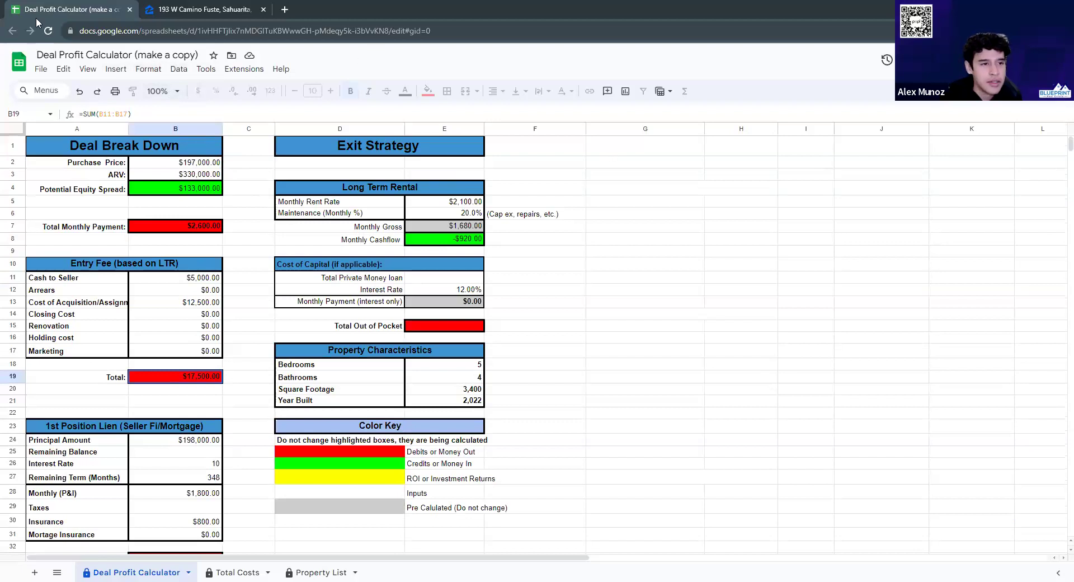
# Check the browser profiles list, then select the spreadsheet's web address
pyautogui.click(1046, 30)
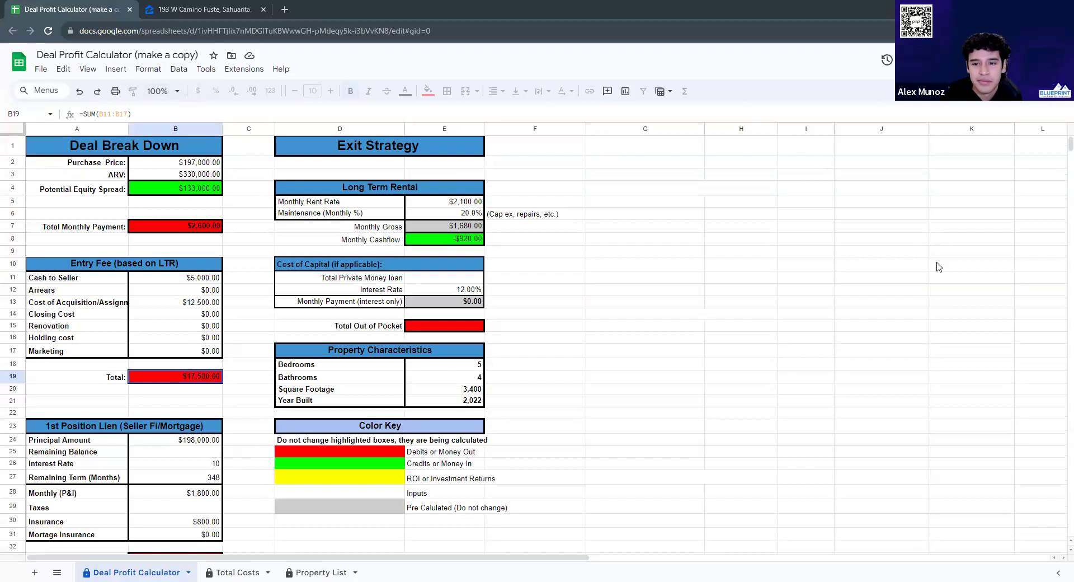
pyautogui.press('Escape')
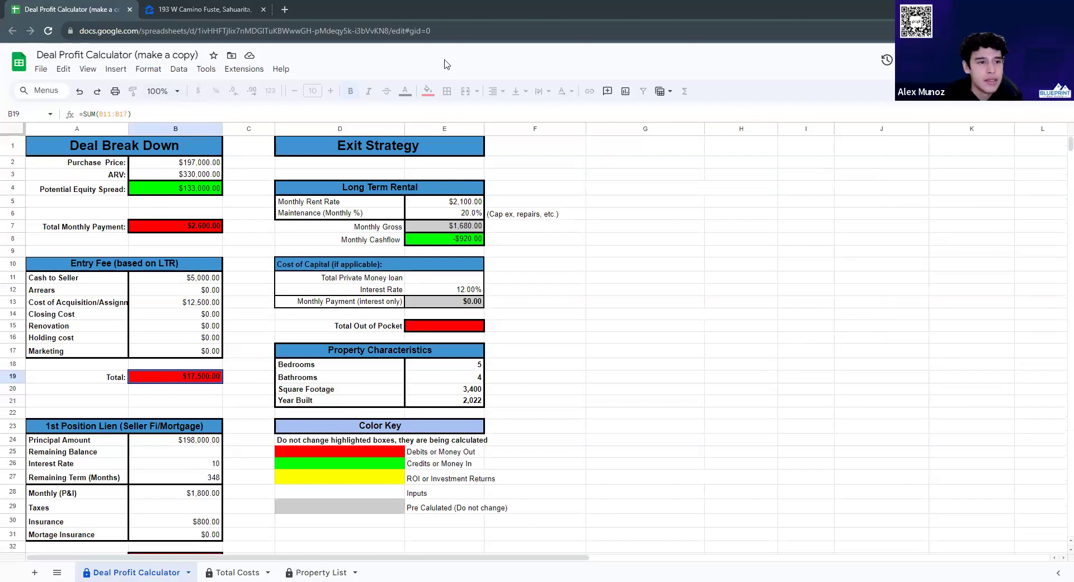
pyautogui.click(136, 32)
pyautogui.hotkey('ctrl', 'c')
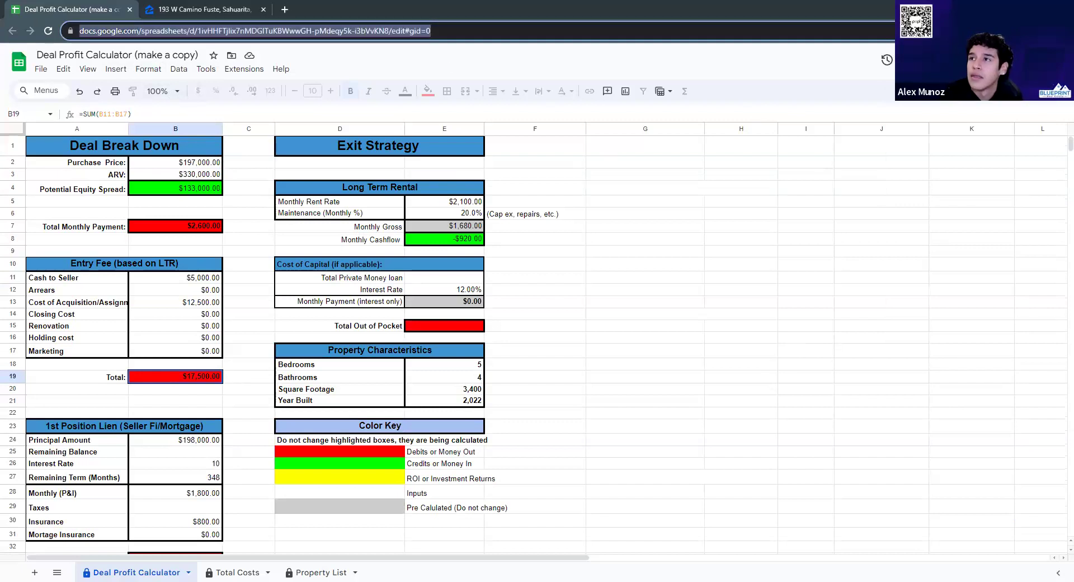
# Copy the spreadsheet's web address from the address bar
pyautogui.press('Escape')
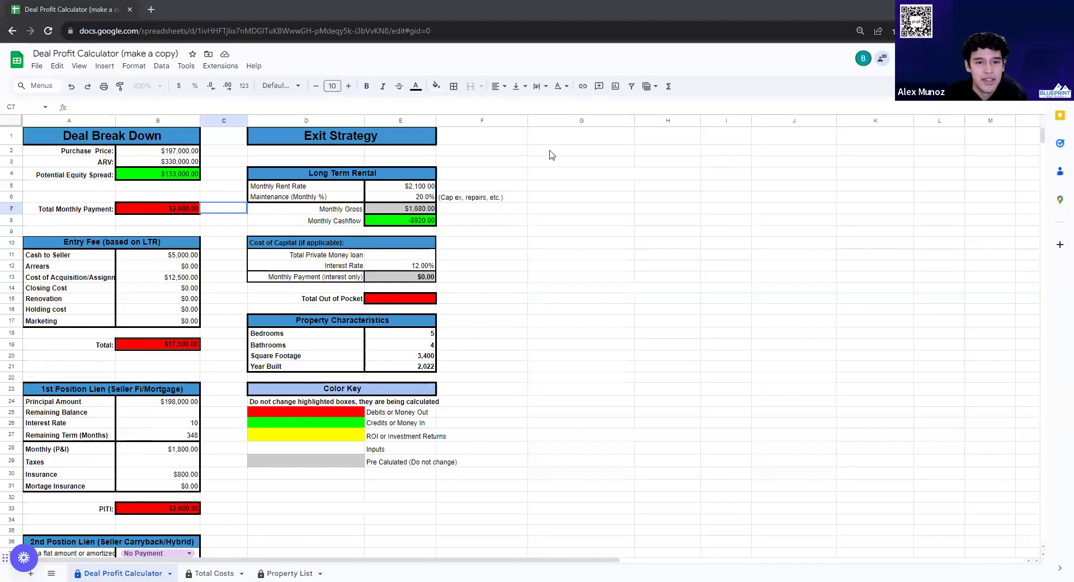
pyautogui.click(580, 138)
pyautogui.click(562, 153)
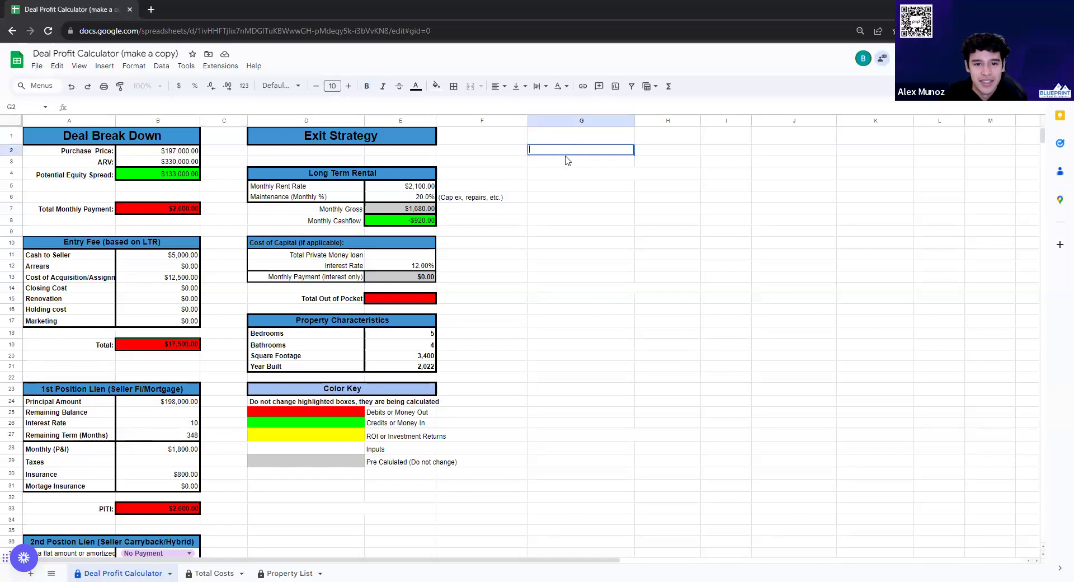
pyautogui.hotkey('ctrl', 'v')
pyautogui.click(624, 199)
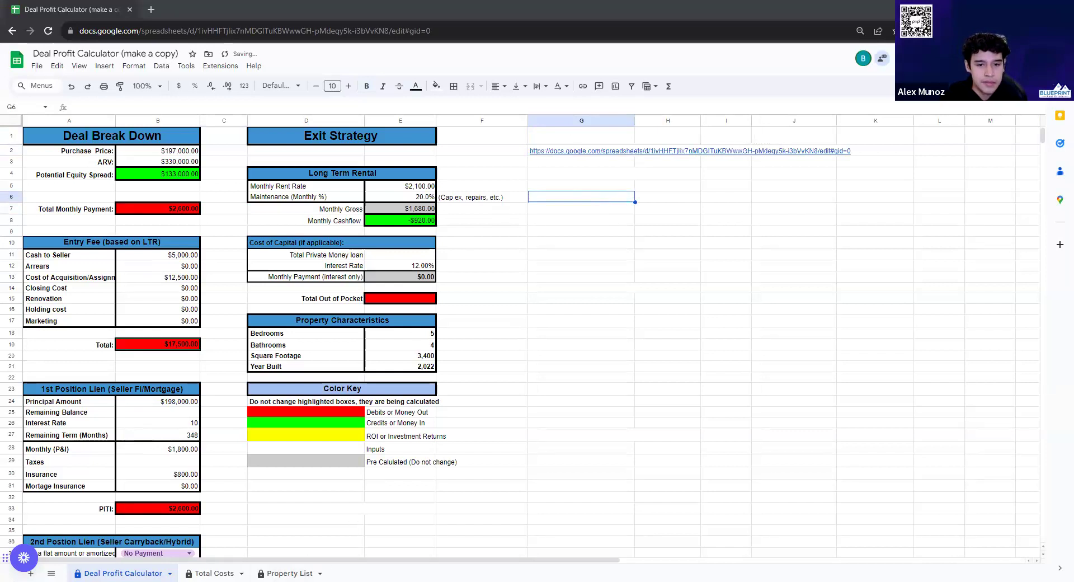
pyautogui.click(561, 148)
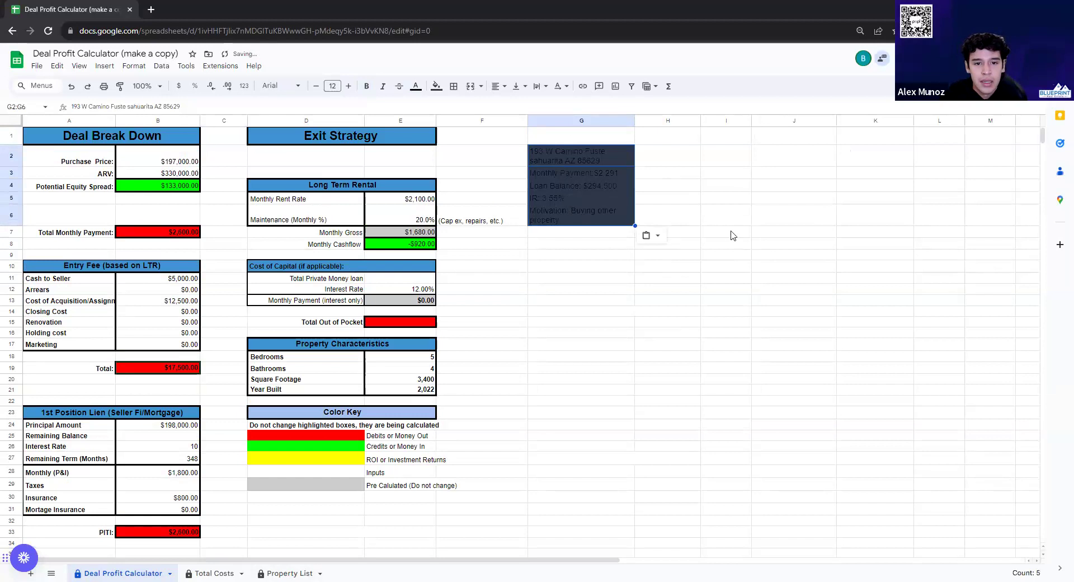
pyautogui.click(700, 218)
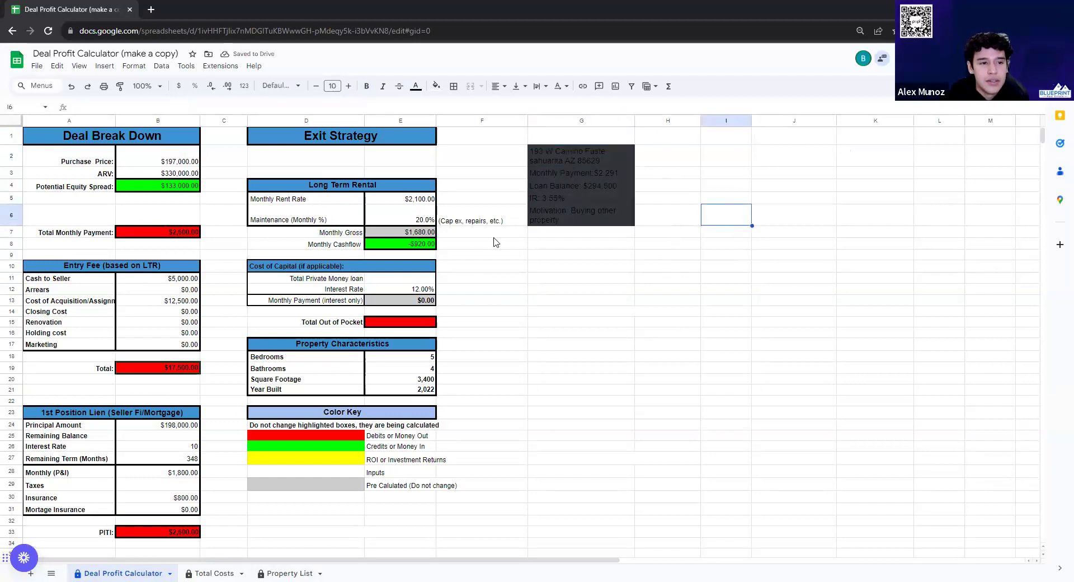
# Reset the fill colour of G1:G7 so the notes show black on white
pyautogui.moveTo(545, 143); pyautogui.dragTo(585, 232)
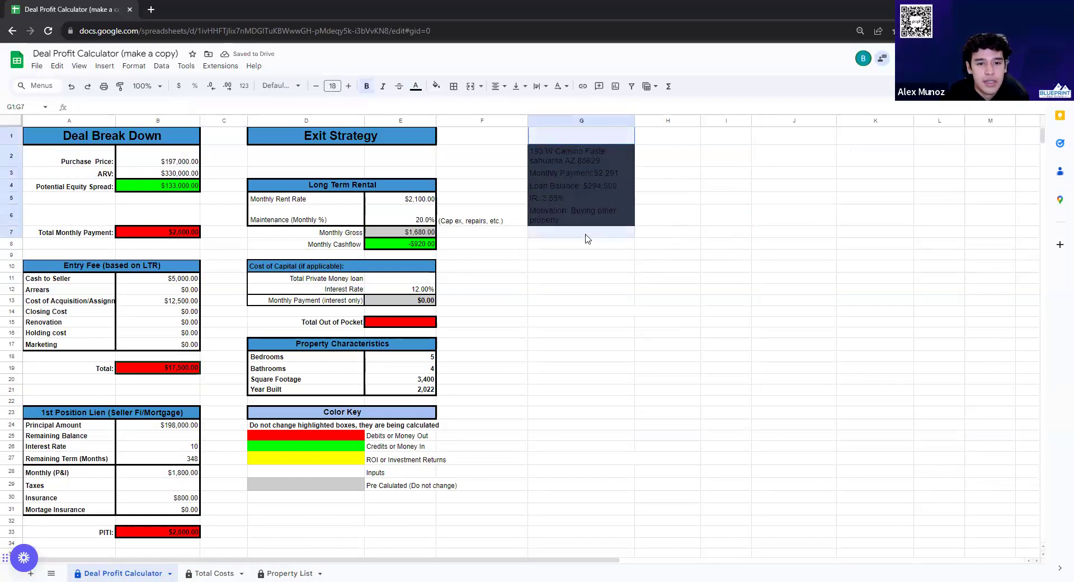
pyautogui.click(415, 87)
pyautogui.click(436, 86)
pyautogui.click(442, 106)
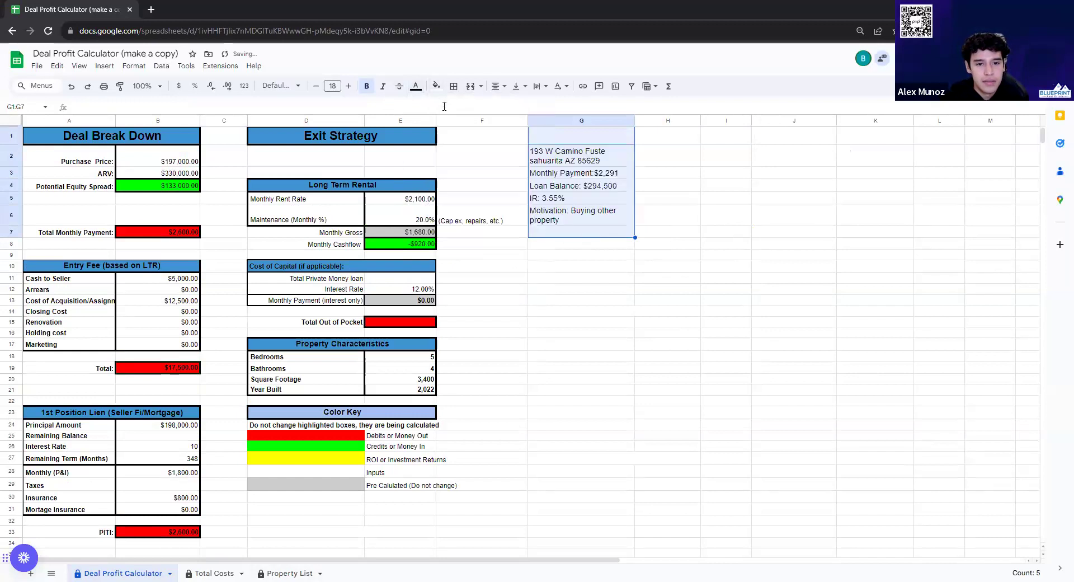
pyautogui.click(791, 220)
# Copy the address from G2 and search it in a new tab
pyautogui.click(568, 157)
pyautogui.hotkey('ctrl', 'c')
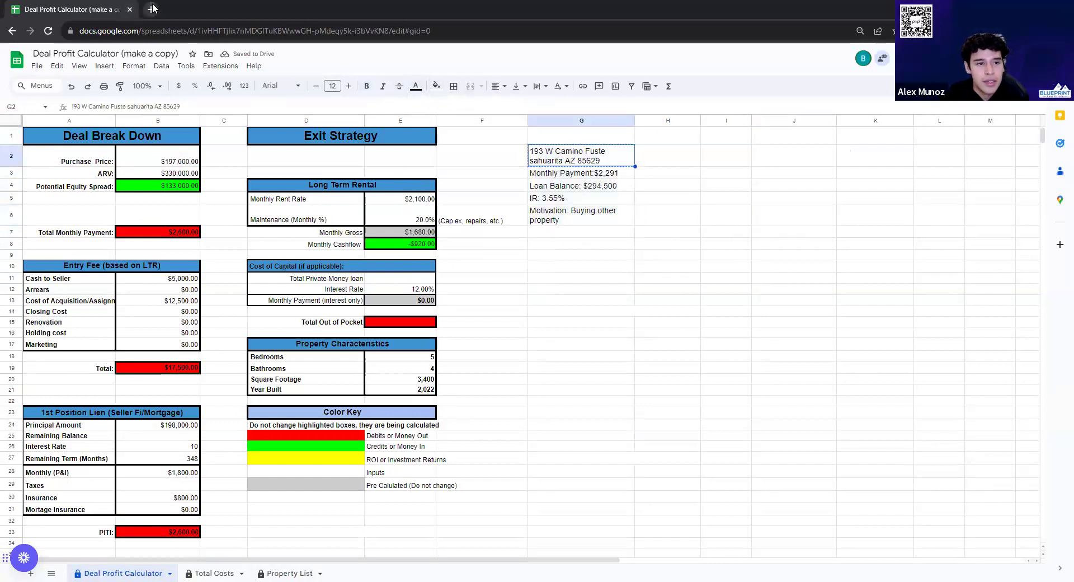
pyautogui.click(151, 10)
pyautogui.hotkey('ctrl', 'v')
pyautogui.press('Return')
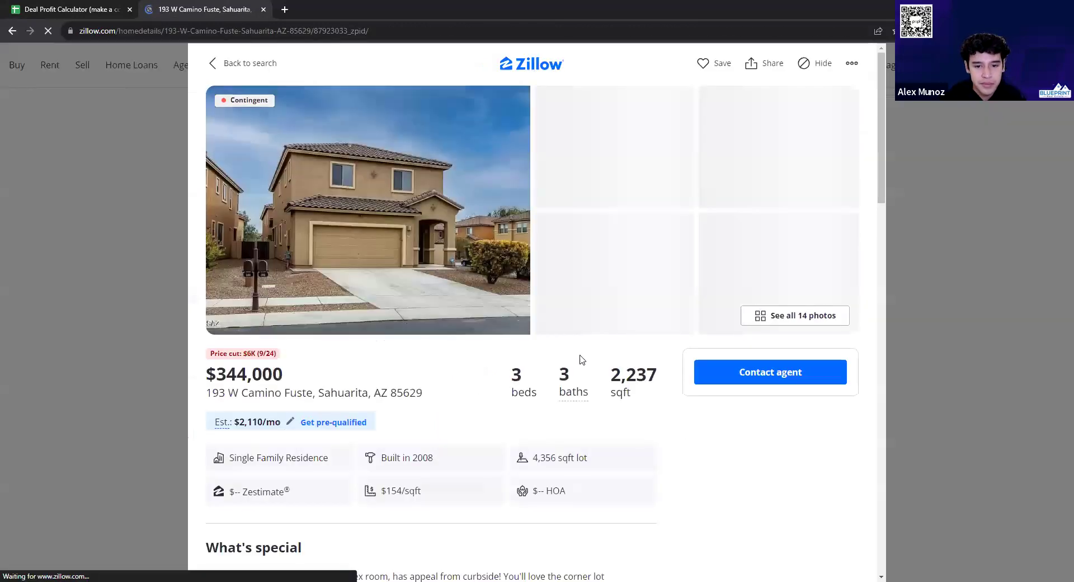
# Zoom and pan the full-screen neighbourhood map around the house near Sahuarita and Tucson
pyautogui.scroll(-1, 313, 327)
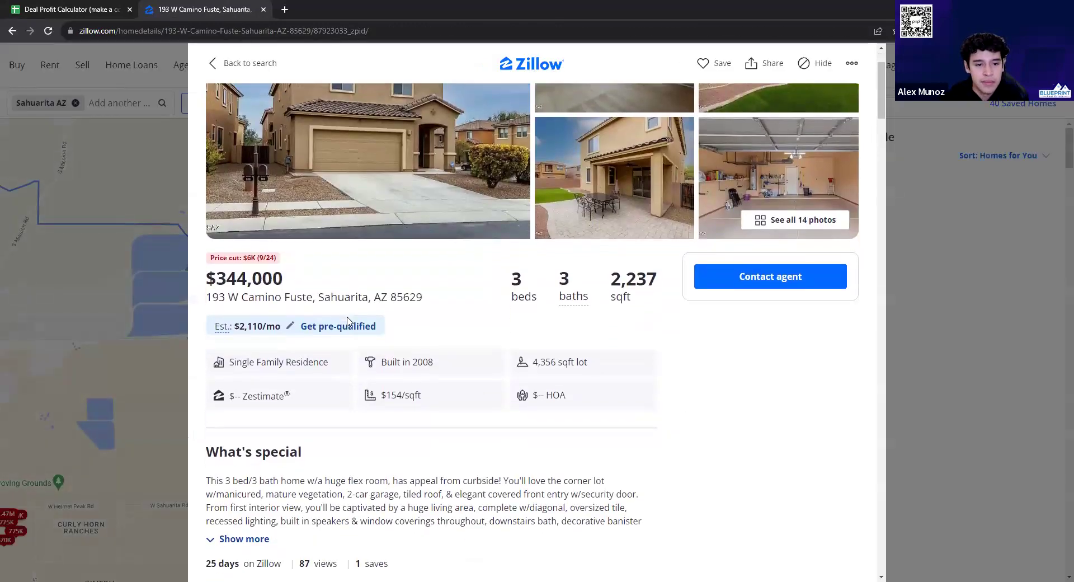
pyautogui.scroll(-7, 360, 315)
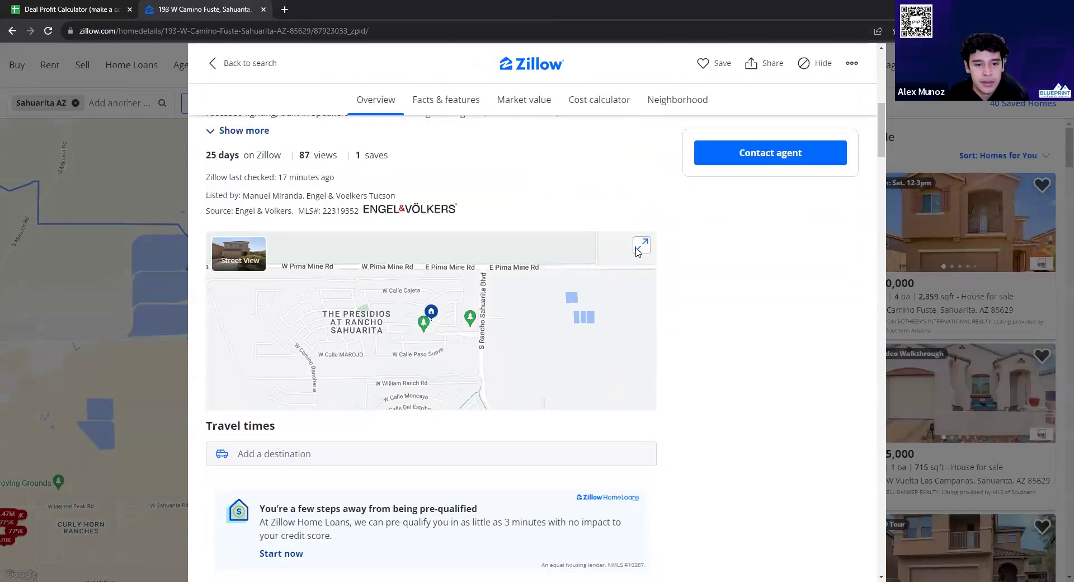
pyautogui.click(639, 250)
pyautogui.scroll(-5, 518, 322)
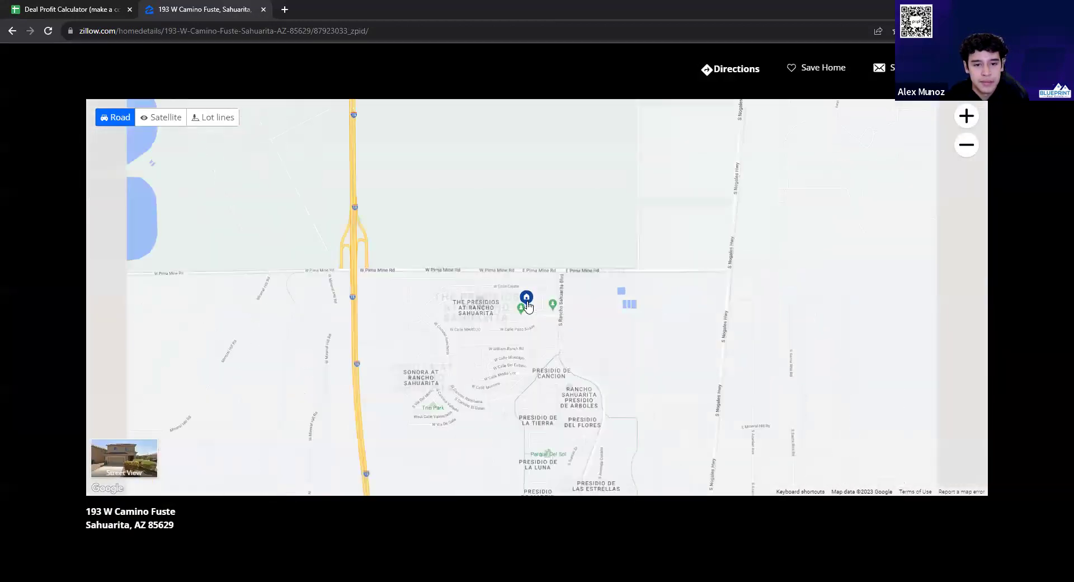
pyautogui.scroll(-1, 525, 304)
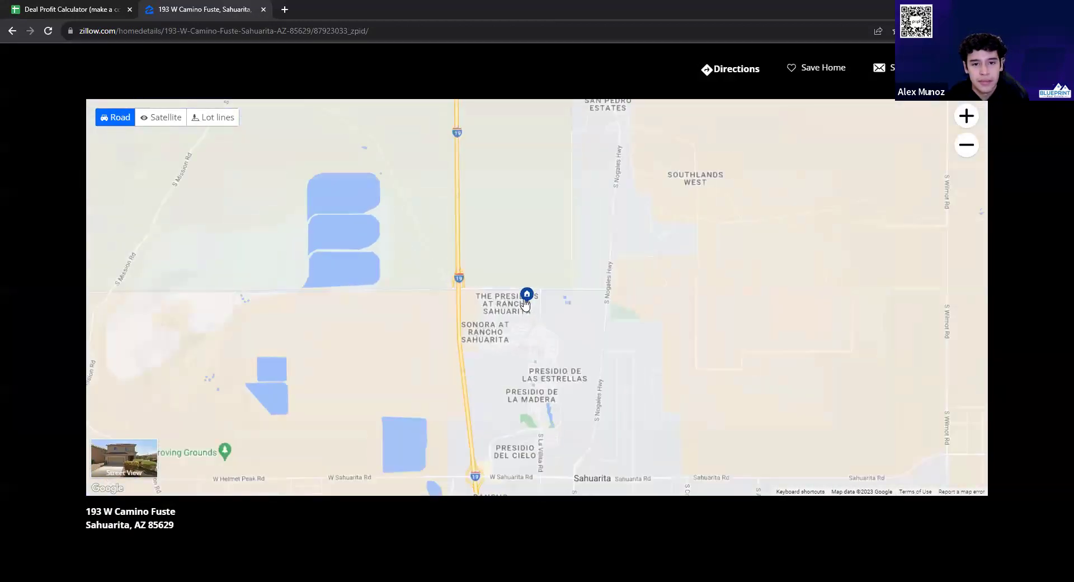
pyautogui.scroll(-3, 525, 304)
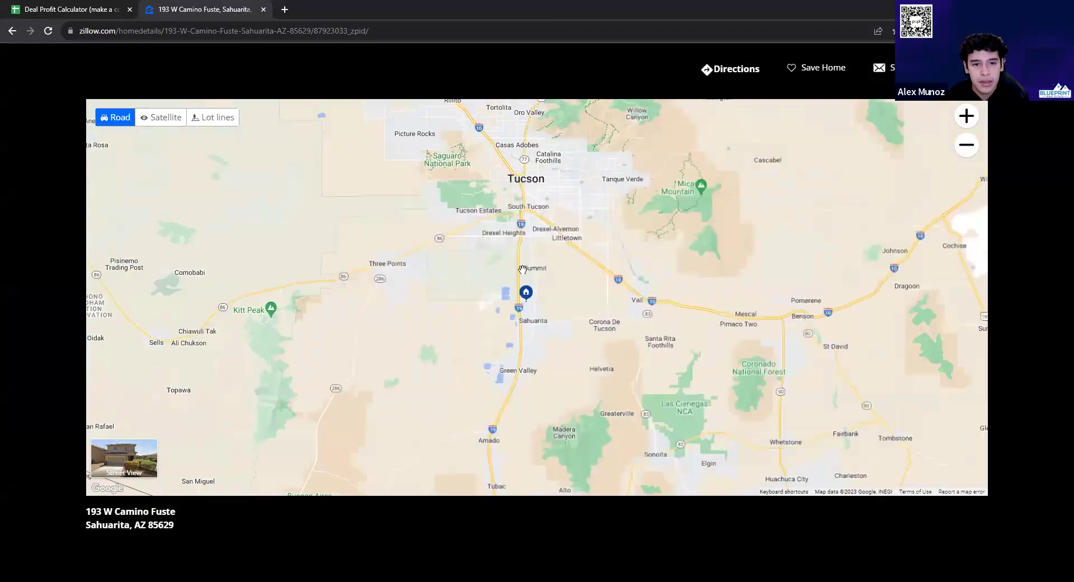
pyautogui.scroll(-2, 522, 270)
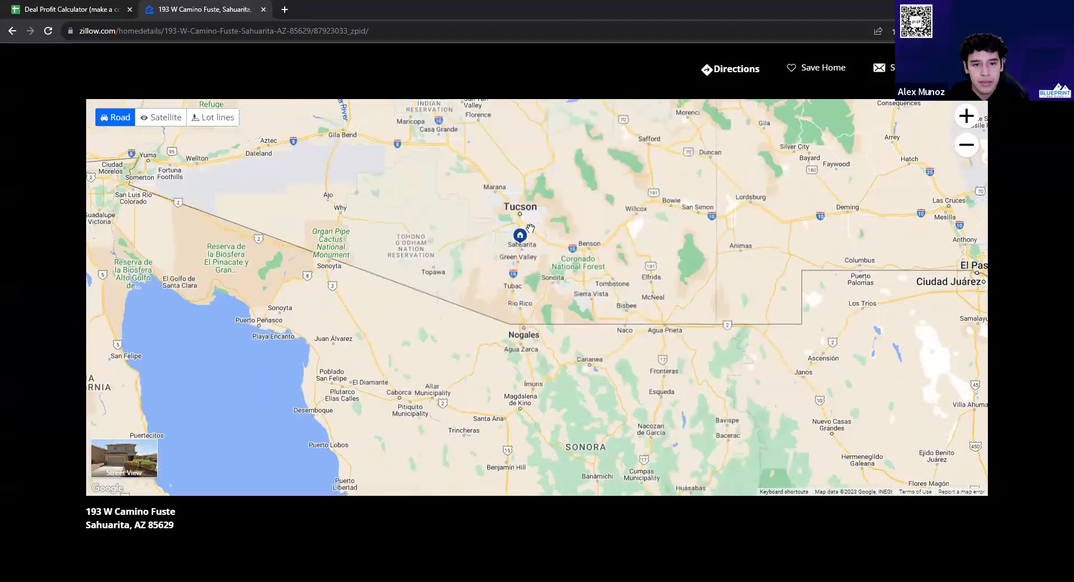
pyautogui.scroll(5, 510, 246)
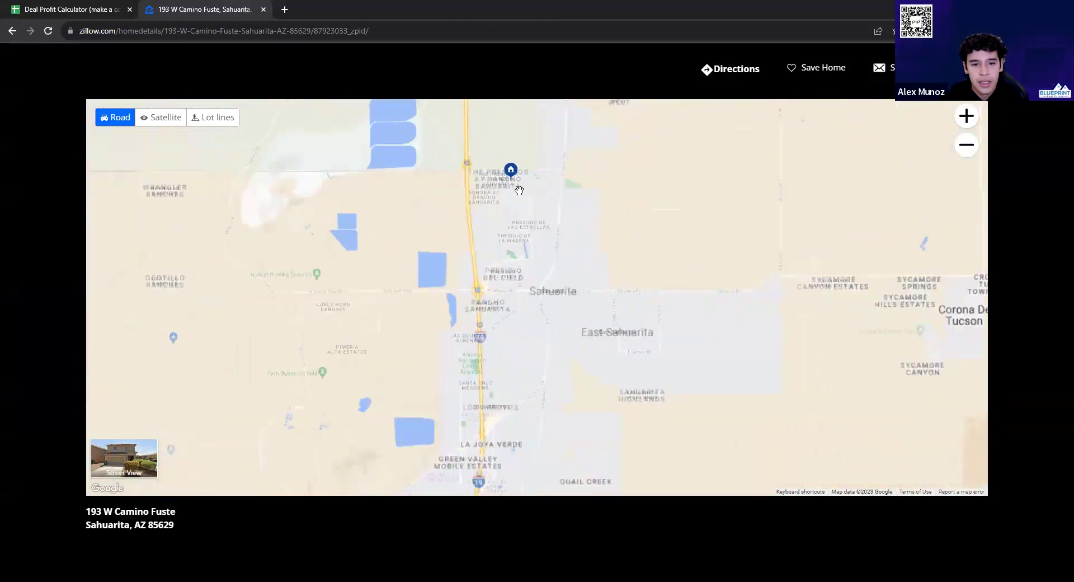
pyautogui.scroll(2, 488, 219)
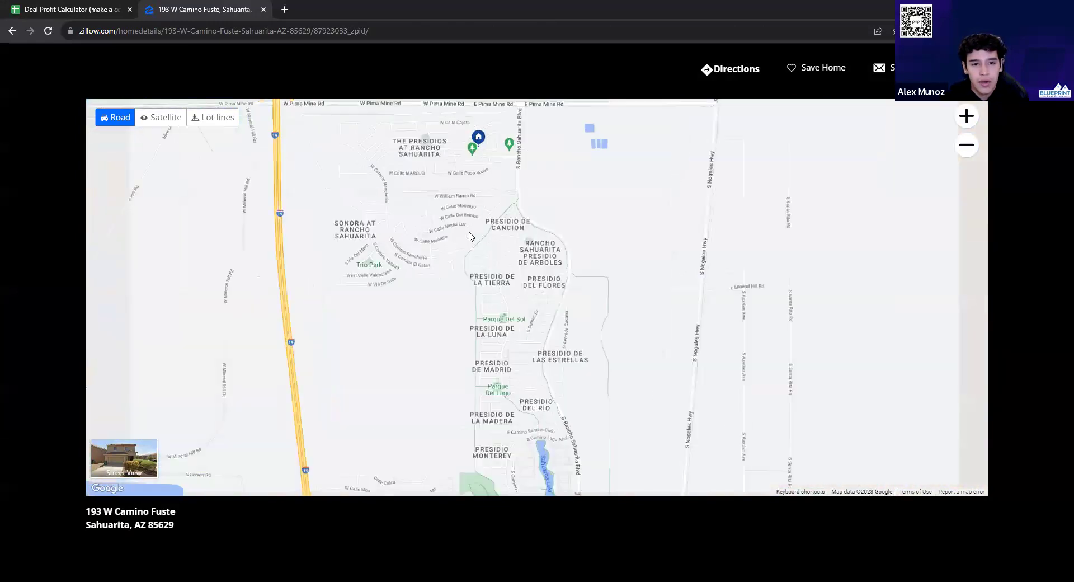
pyautogui.moveTo(498, 168); pyautogui.dragTo(502, 274)
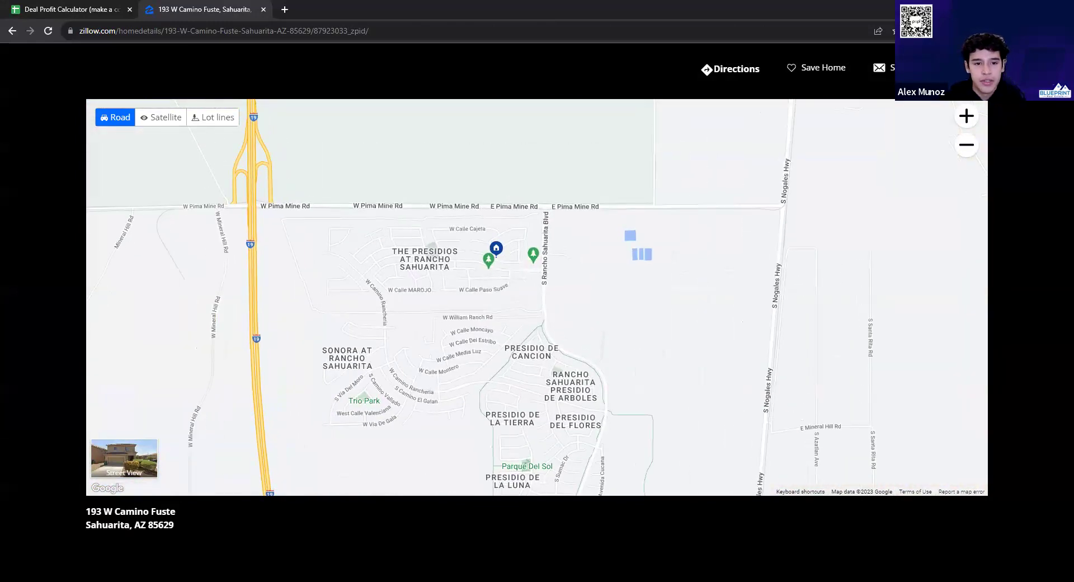
pyautogui.scroll(-1, 607, 242)
pyautogui.scroll(4, 560, 244)
pyautogui.scroll(-4, 520, 246)
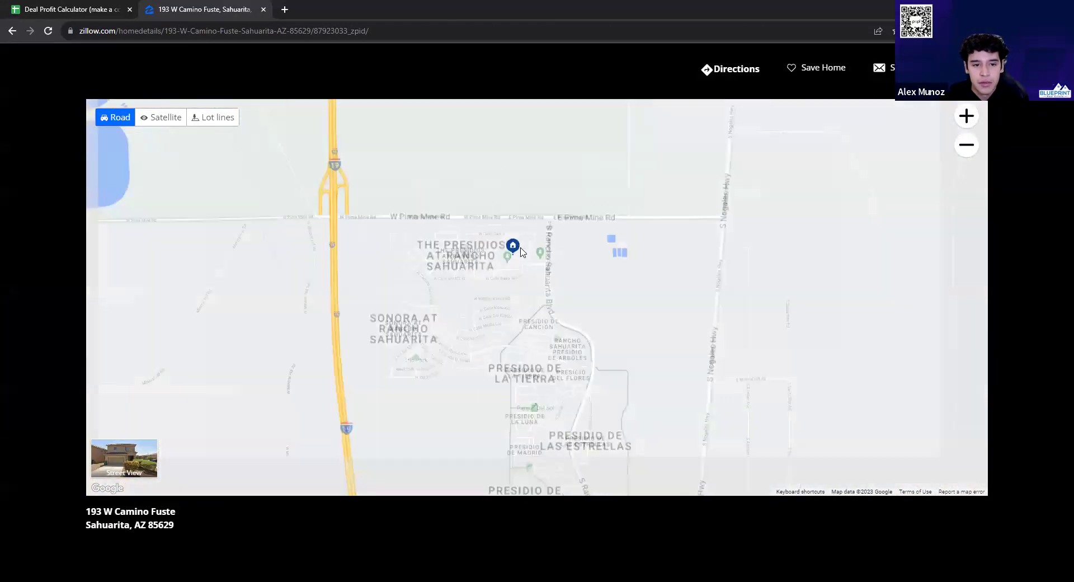
pyautogui.scroll(-2, 501, 193)
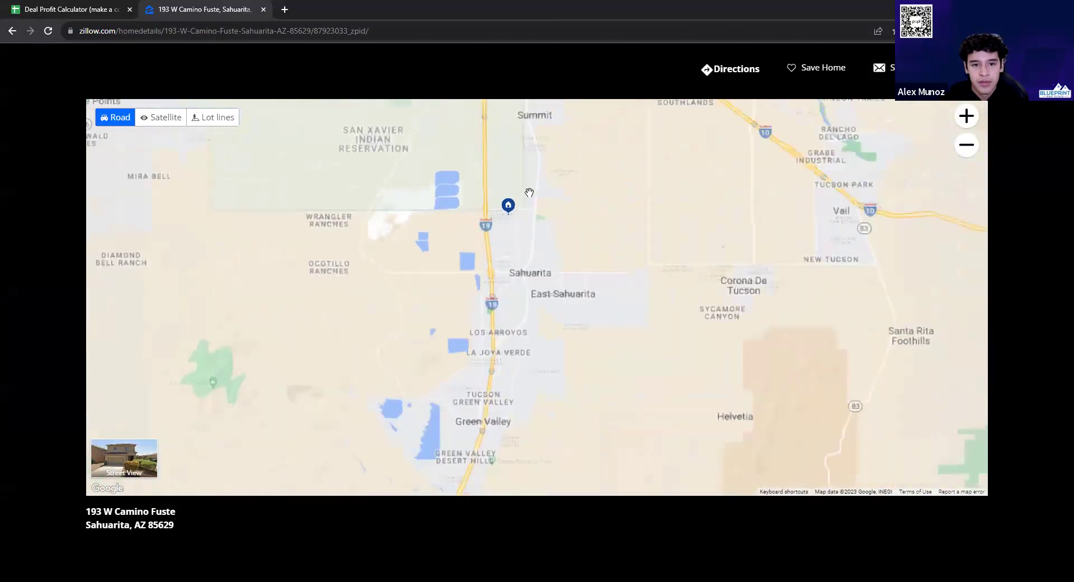
pyautogui.scroll(2, 506, 212)
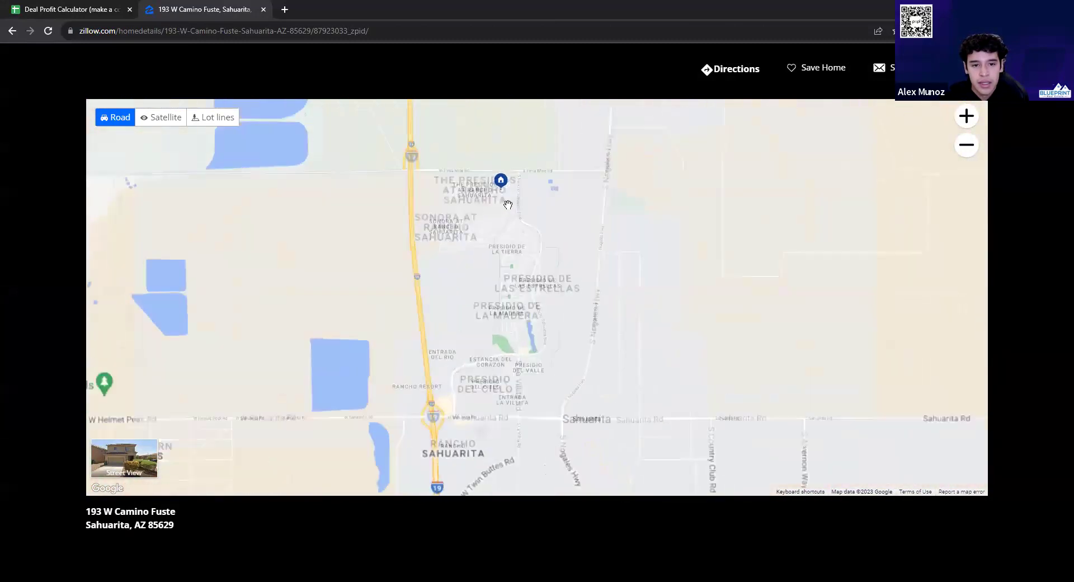
pyautogui.scroll(2, 499, 168)
pyautogui.scroll(-2, 498, 164)
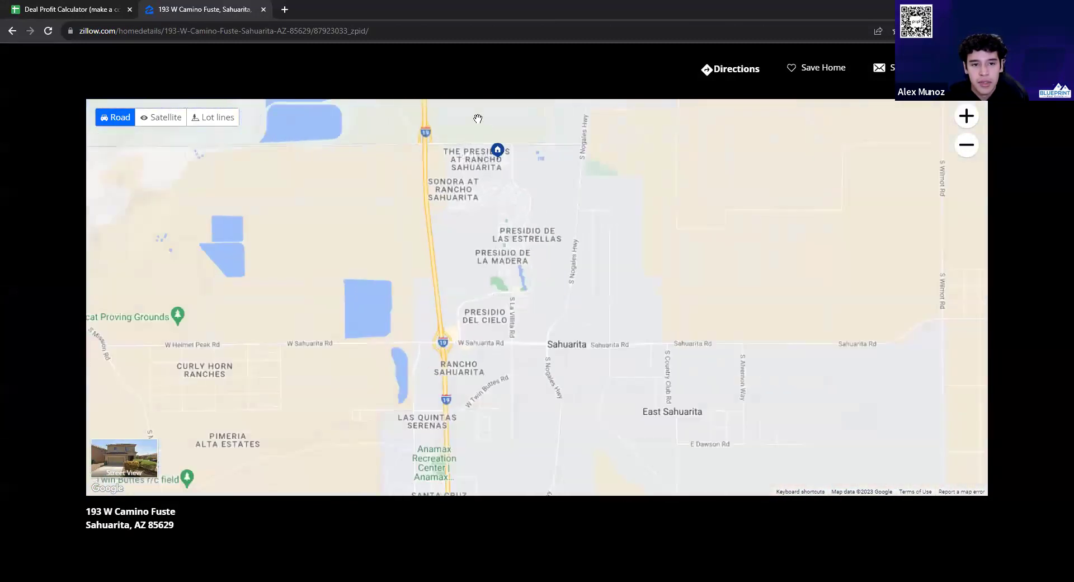
pyautogui.moveTo(496, 148); pyautogui.dragTo(491, 295)
pyautogui.scroll(-2, 470, 218)
pyautogui.moveTo(474, 183); pyautogui.dragTo(478, 315)
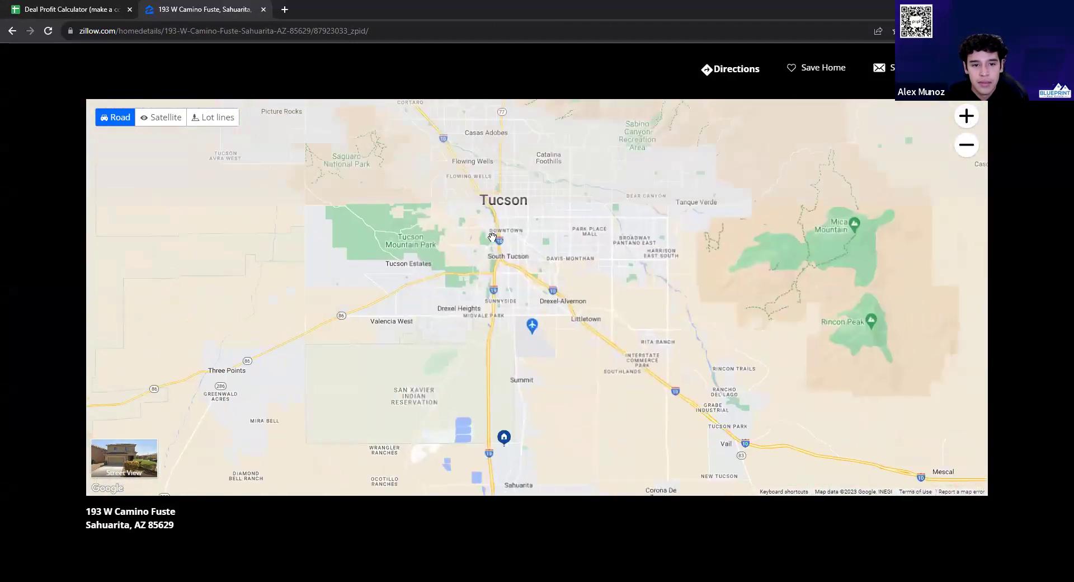
pyautogui.scroll(-2, 492, 335)
pyautogui.scroll(1, 503, 352)
pyautogui.scroll(-1, 510, 363)
pyautogui.scroll(2, 510, 362)
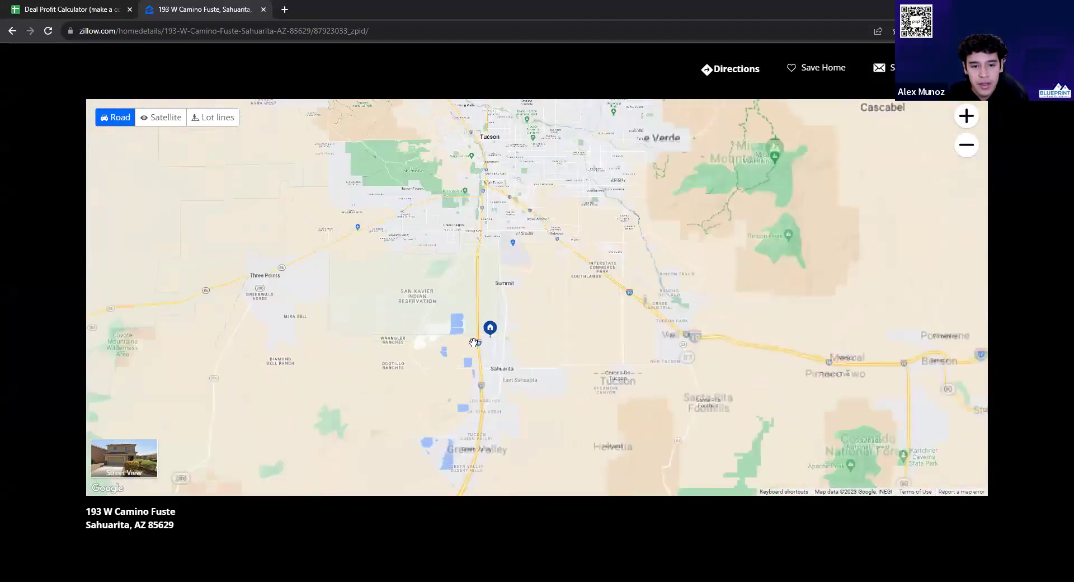
# Close the enlarged map and select the listing's full street address
pyautogui.press('Escape')
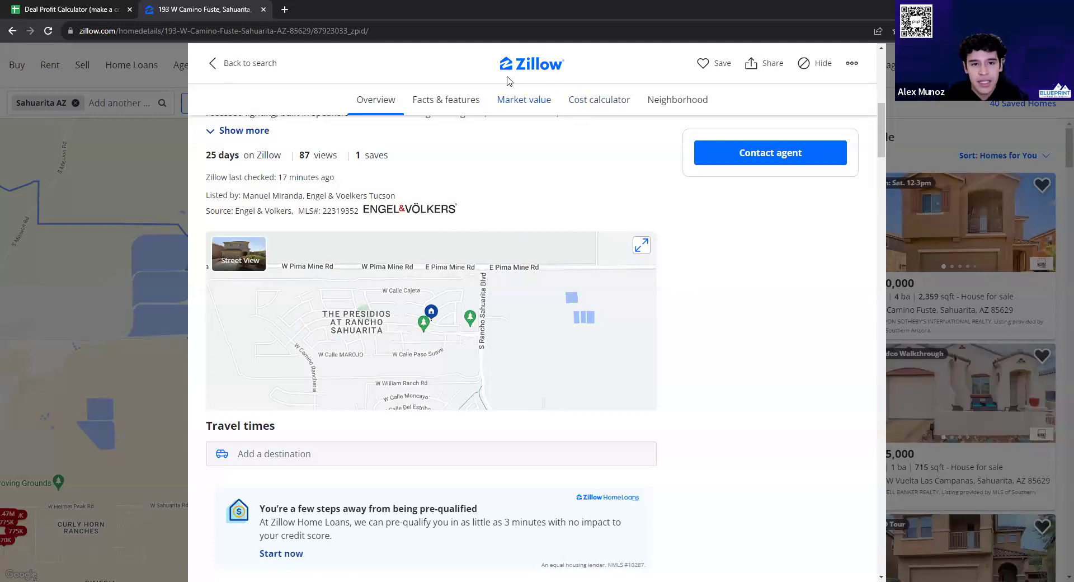
pyautogui.scroll(-1, 448, 222)
pyautogui.scroll(4, 449, 222)
pyautogui.scroll(3, 449, 221)
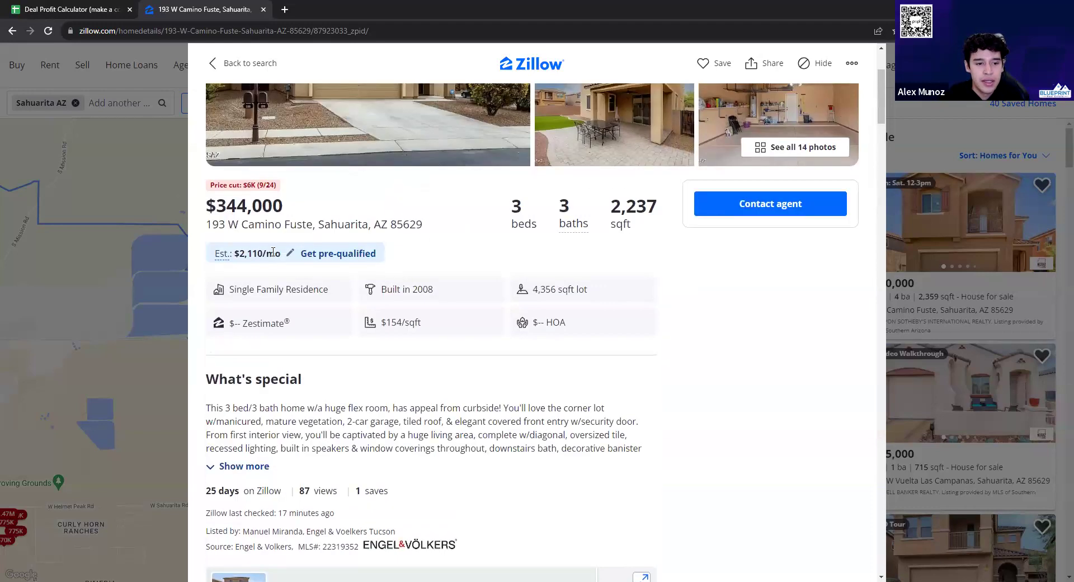
pyautogui.tripleClick(286, 224)
pyautogui.hotkey('ctrl', 'c')
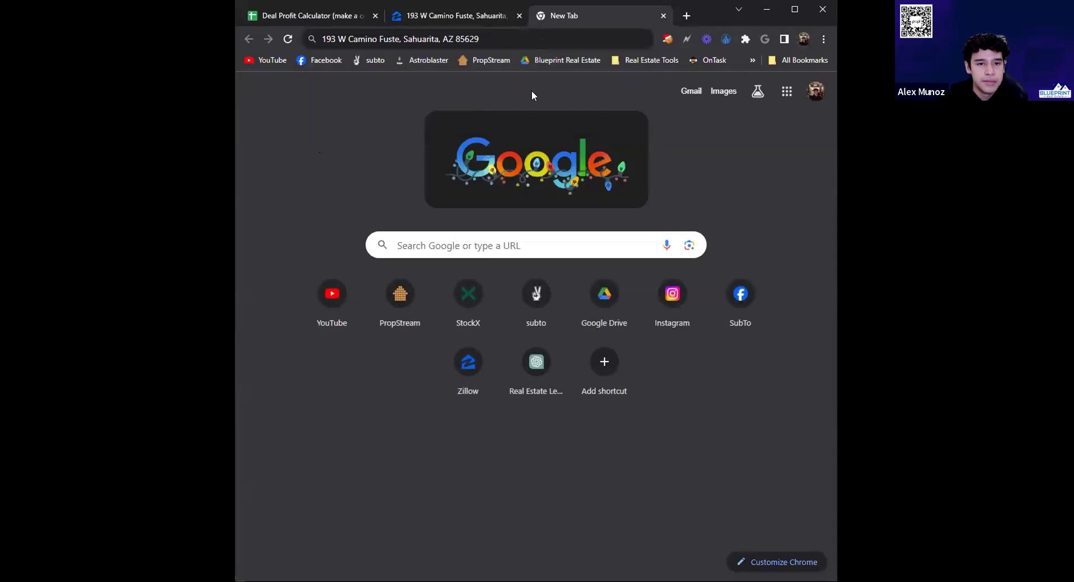
pyautogui.click(753, 60)
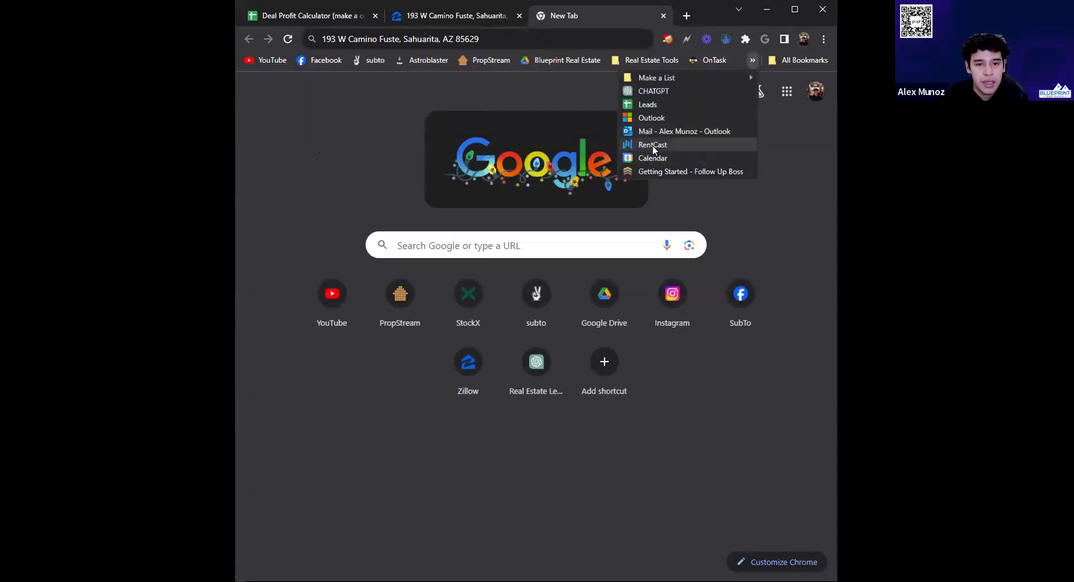
pyautogui.click(652, 146)
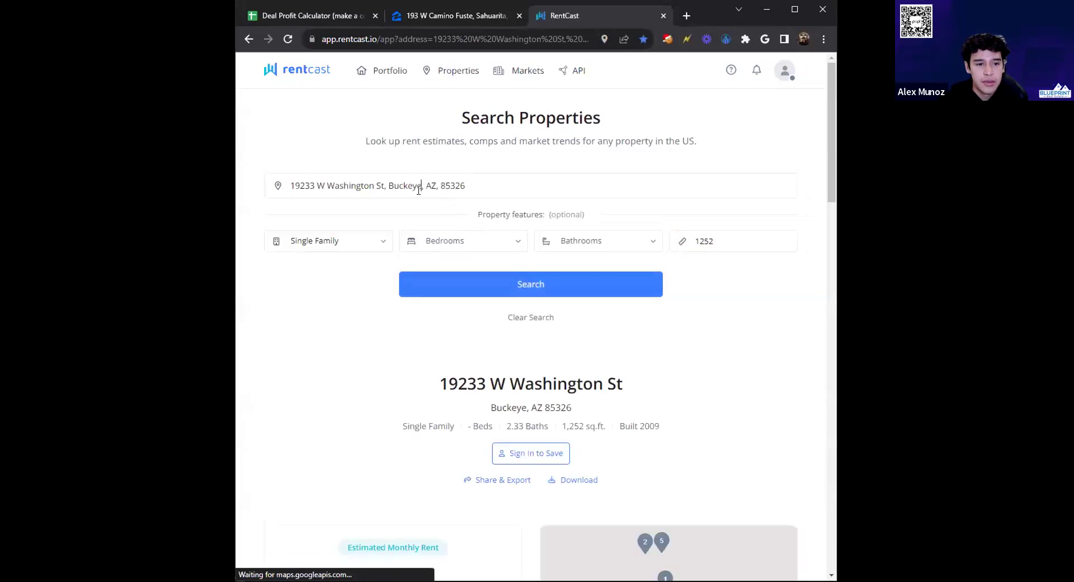
pyautogui.click(419, 186)
pyautogui.hotkey('ctrl', 'a')
pyautogui.hotkey('ctrl', 'v')
pyautogui.click(386, 218)
# Set property type Single Family, 3 beds and 3 baths, checking the Zillow listing
pyautogui.click(315, 240)
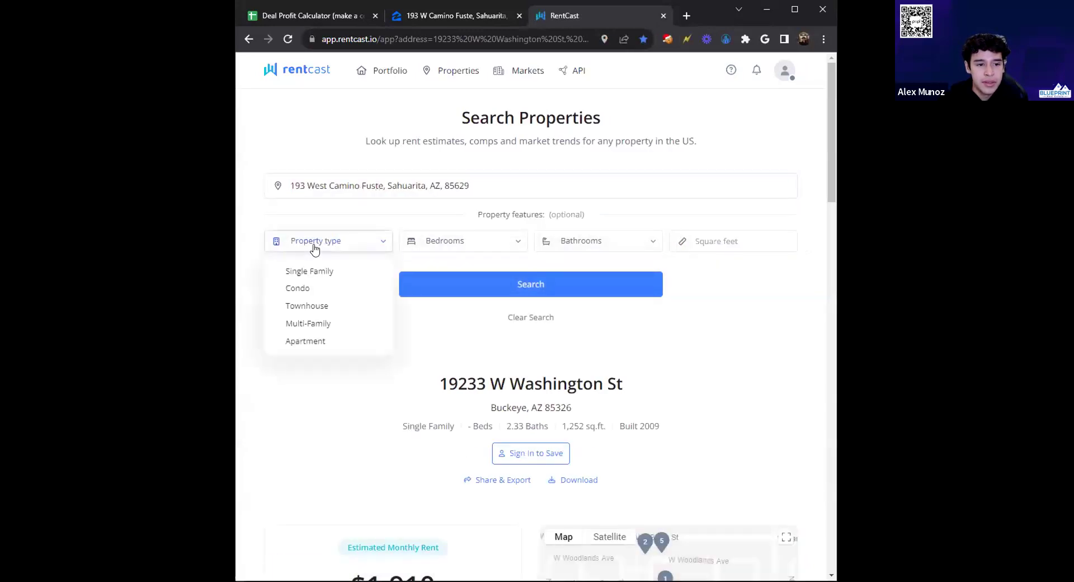
pyautogui.click(309, 271)
pyautogui.click(420, 240)
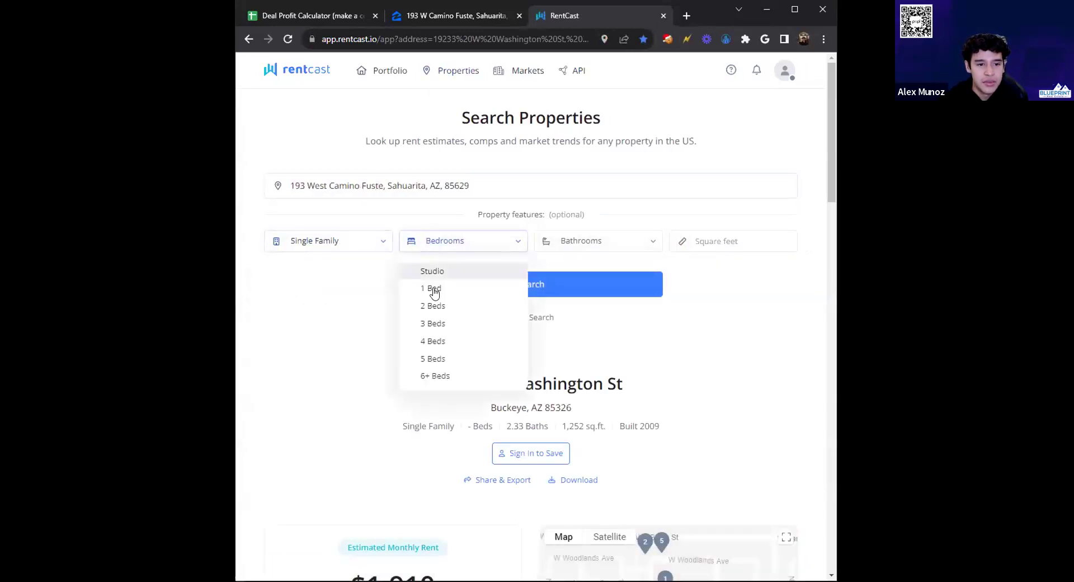
pyautogui.click(435, 321)
pyautogui.click(463, 21)
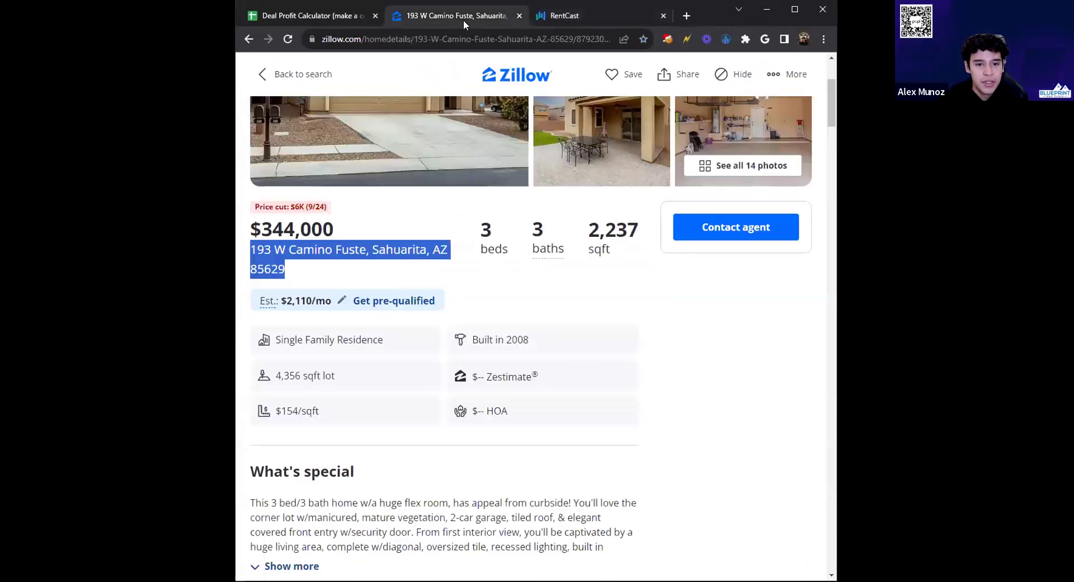
pyautogui.click(564, 16)
pyautogui.click(576, 240)
pyautogui.click(569, 340)
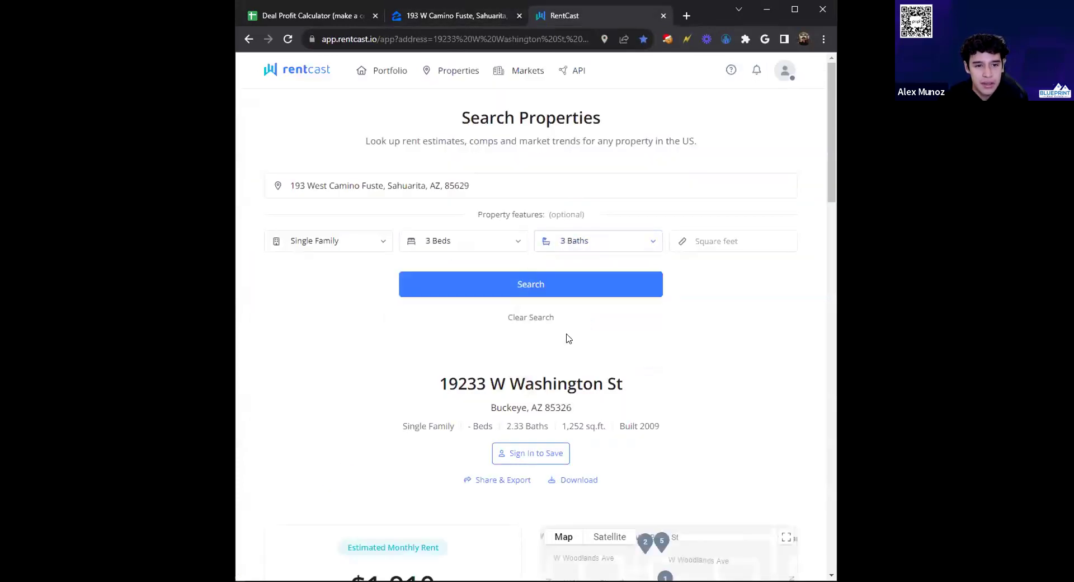
pyautogui.click(489, 17)
pyautogui.click(551, 17)
# Enter 2237 sq ft, run the estimate, and select the $1,950 monthly rent
pyautogui.click(698, 241)
pyautogui.write('2237')
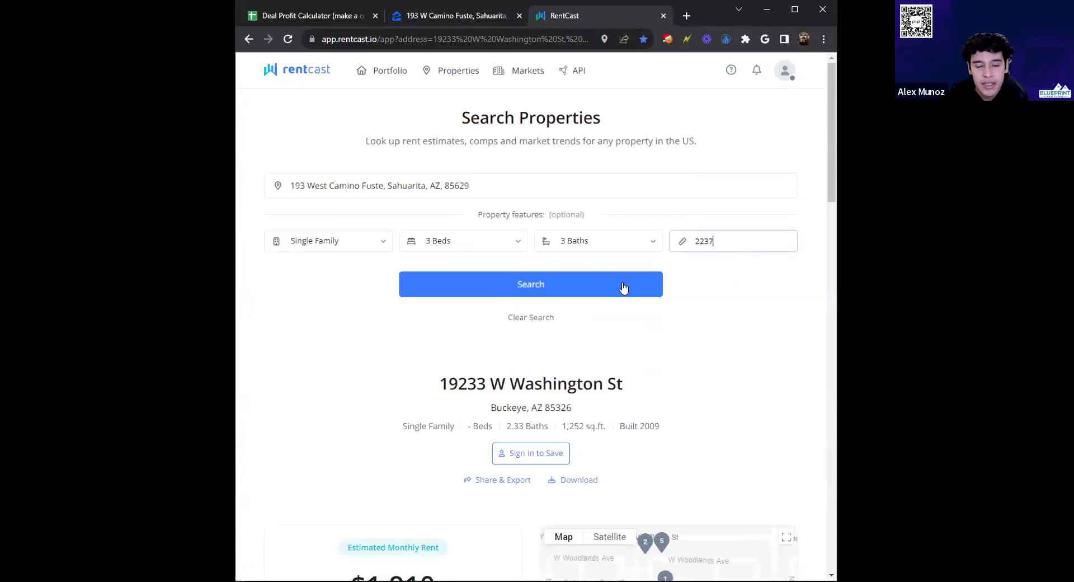
pyautogui.click(582, 288)
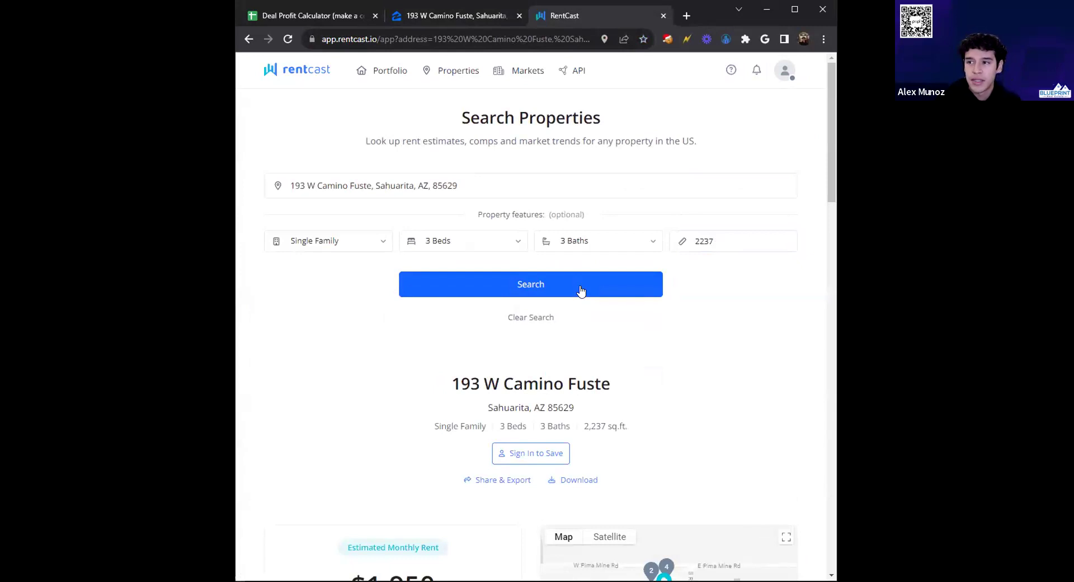
pyautogui.scroll(-4, 546, 311)
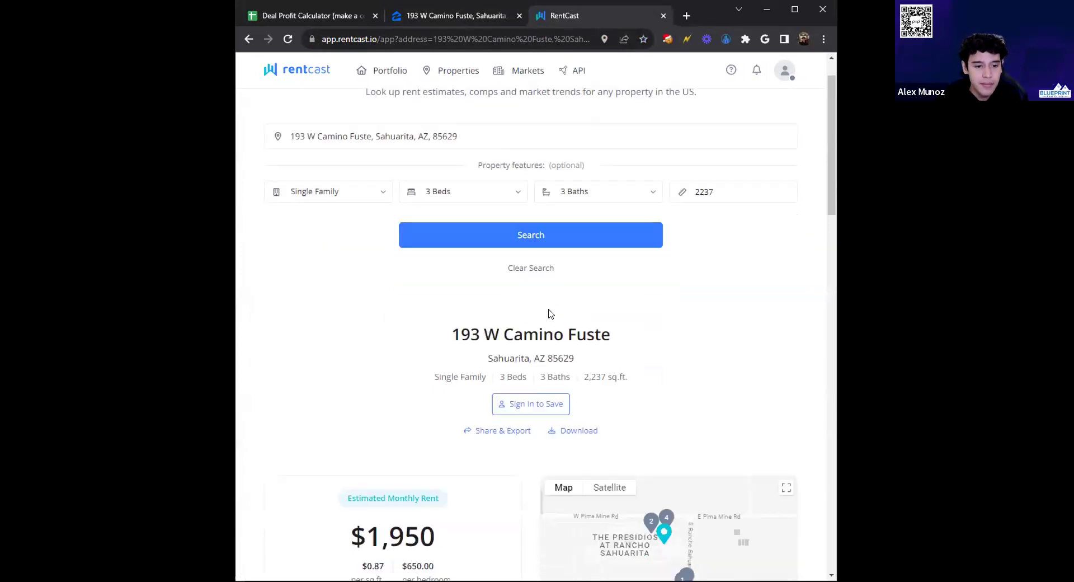
pyautogui.moveTo(365, 346); pyautogui.dragTo(474, 355)
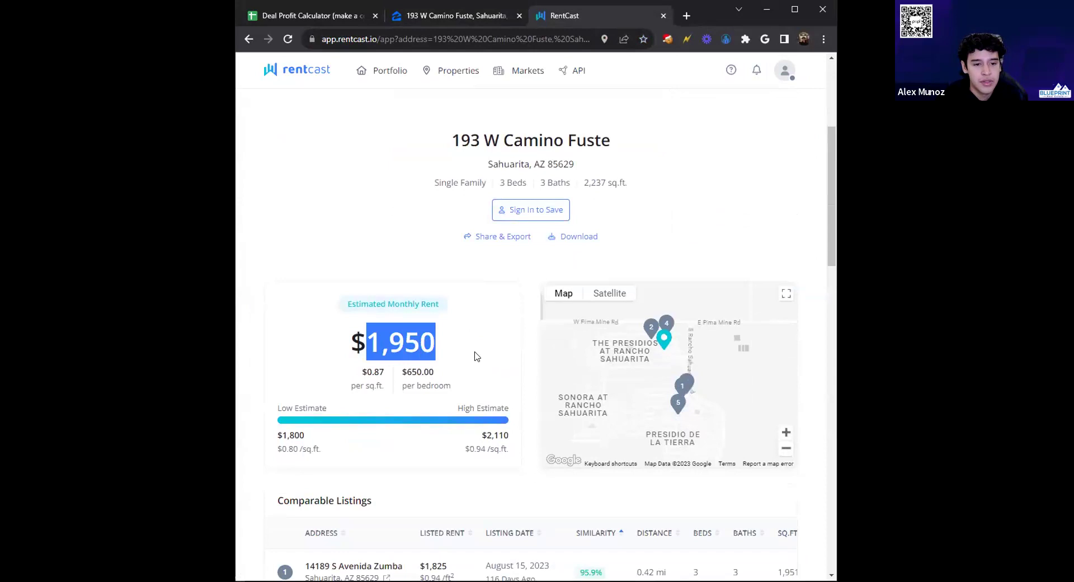
pyautogui.scroll(4, 384, 285)
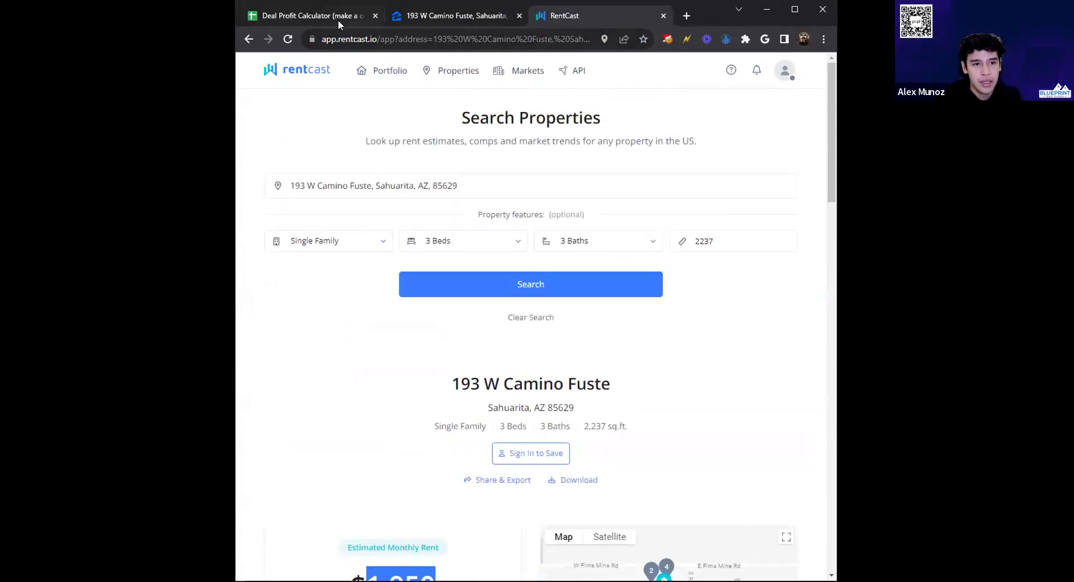
# In the calculator, enter 2291-1950 in cell H3 beside the $2,291 payment note
pyautogui.click(338, 17)
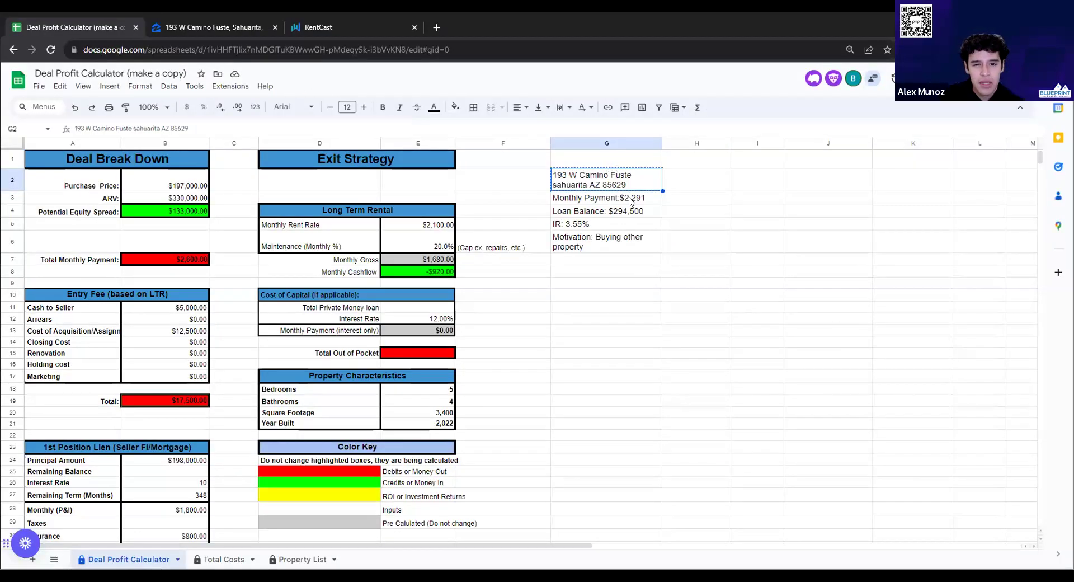
pyautogui.click(630, 200)
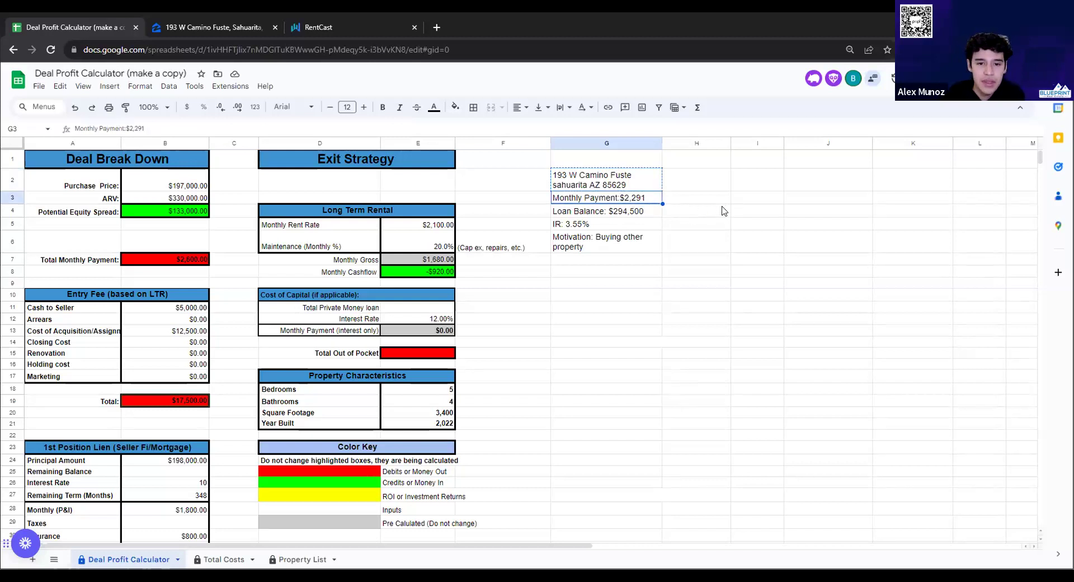
pyautogui.click(688, 202)
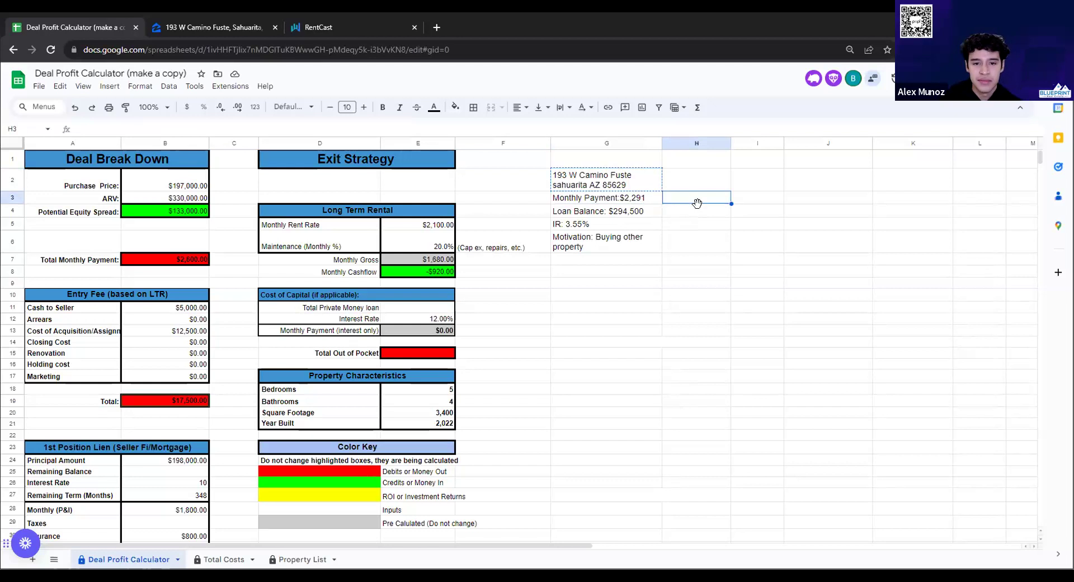
pyautogui.write('1')
pyautogui.press('BackSpace')
pyautogui.write('2291-')
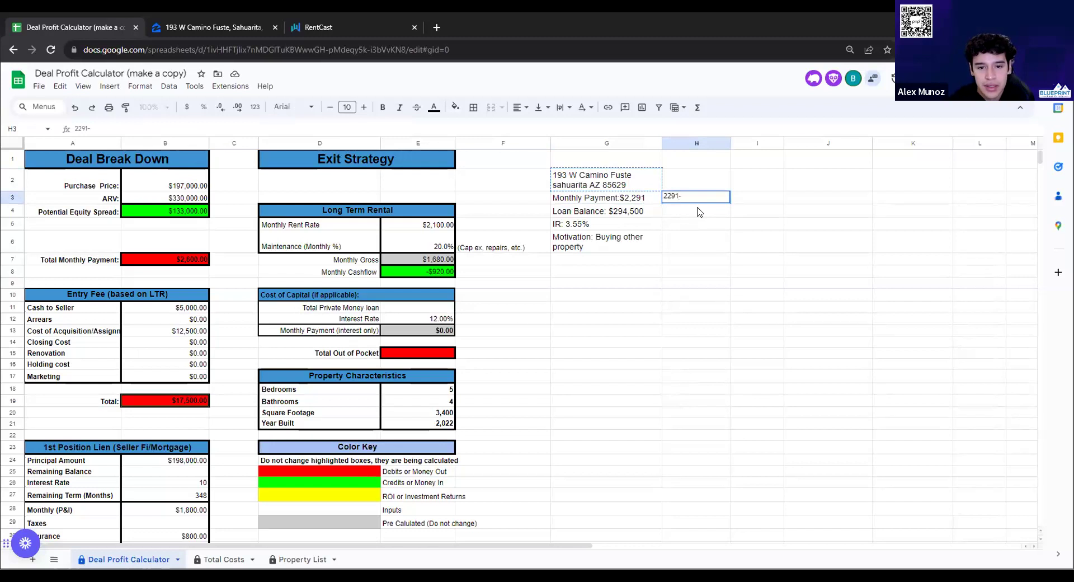
pyautogui.write('1950=')
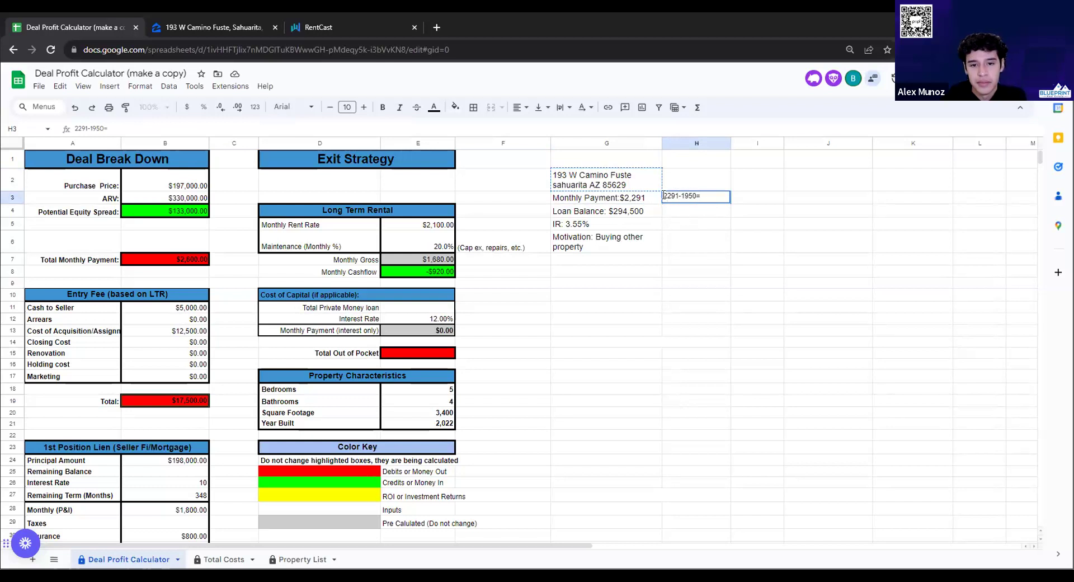
# Rewrite H3 to read 1950-2291=$-341, removing the duplicated 1950 and adding the dollar sign
pyautogui.click(663, 196)
pyautogui.write('1950')
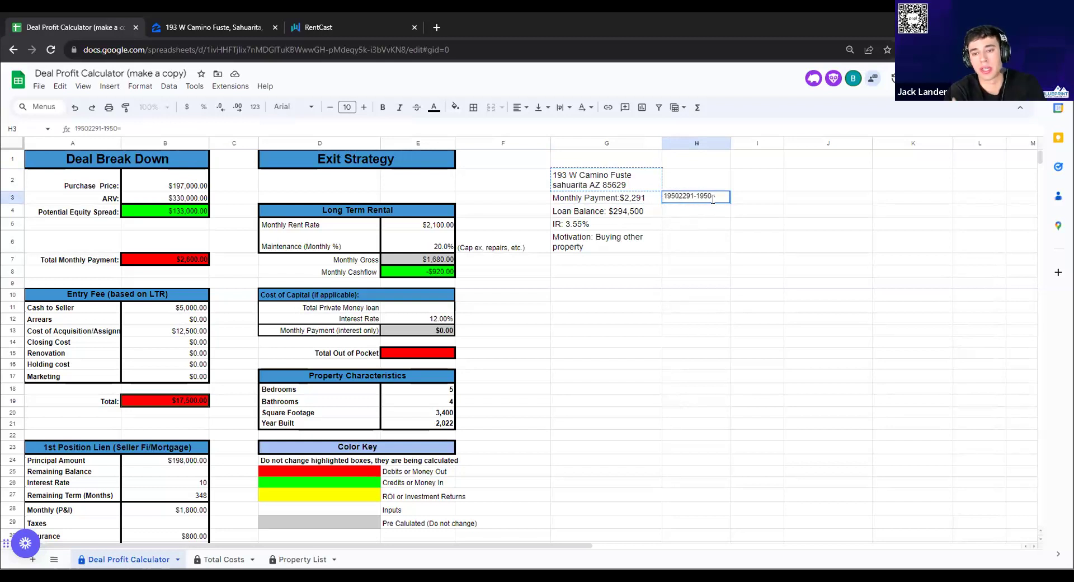
pyautogui.write('-')
pyautogui.moveTo(714, 196); pyautogui.dragTo(697, 195)
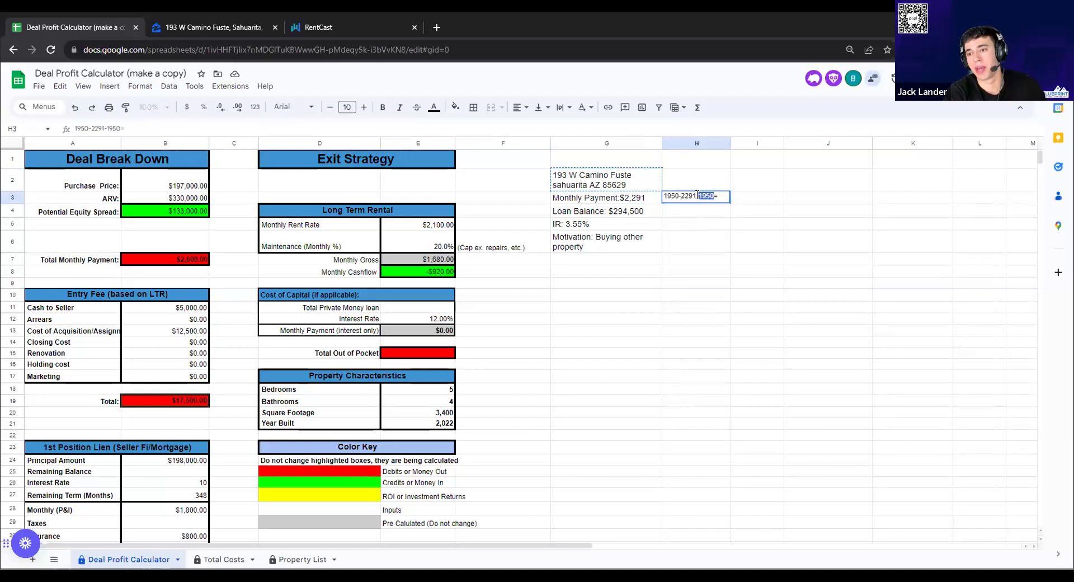
pyautogui.press('BackSpace')
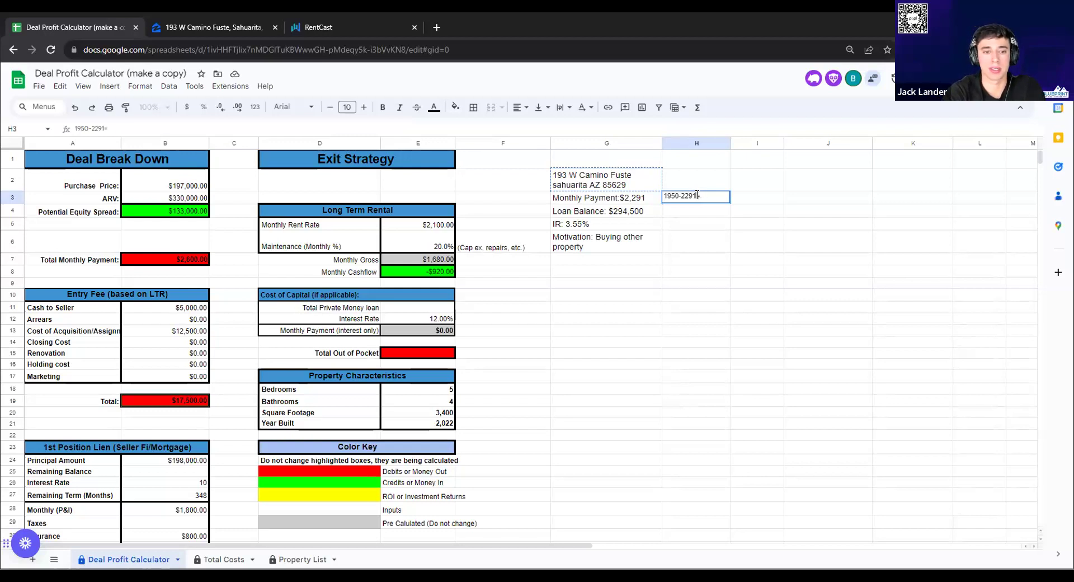
pyautogui.write('-31')
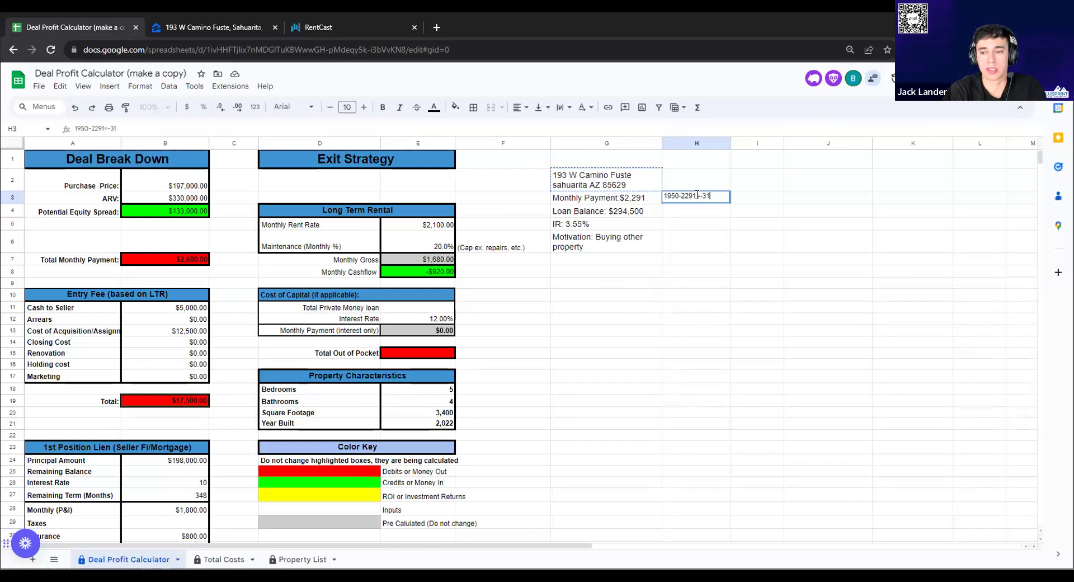
pyautogui.press('BackSpace')
pyautogui.write('41')
pyautogui.click(697, 221)
pyautogui.doubleClick(702, 197)
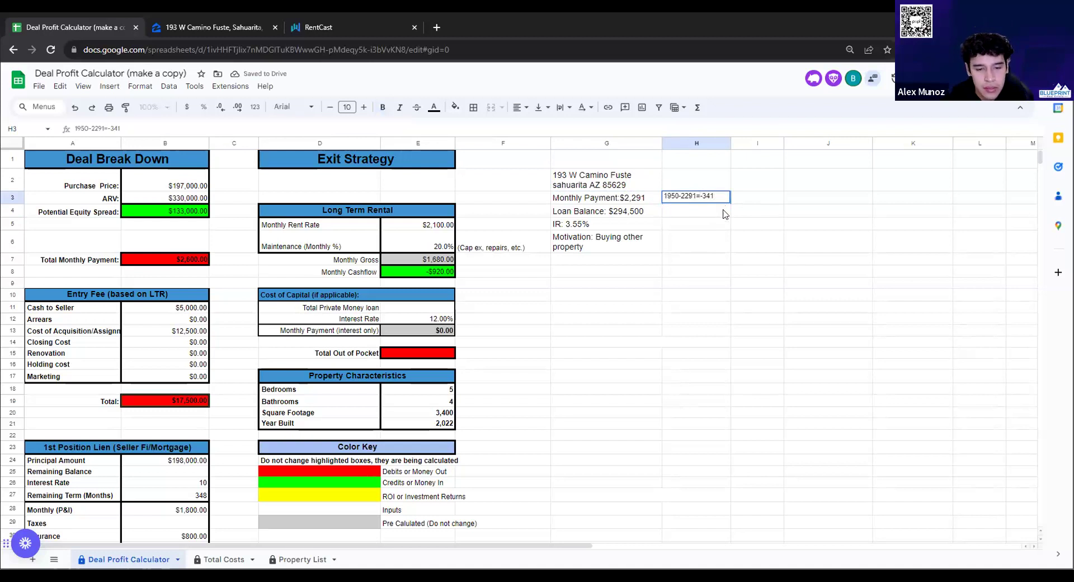
pyautogui.write('$')
pyautogui.click(777, 261)
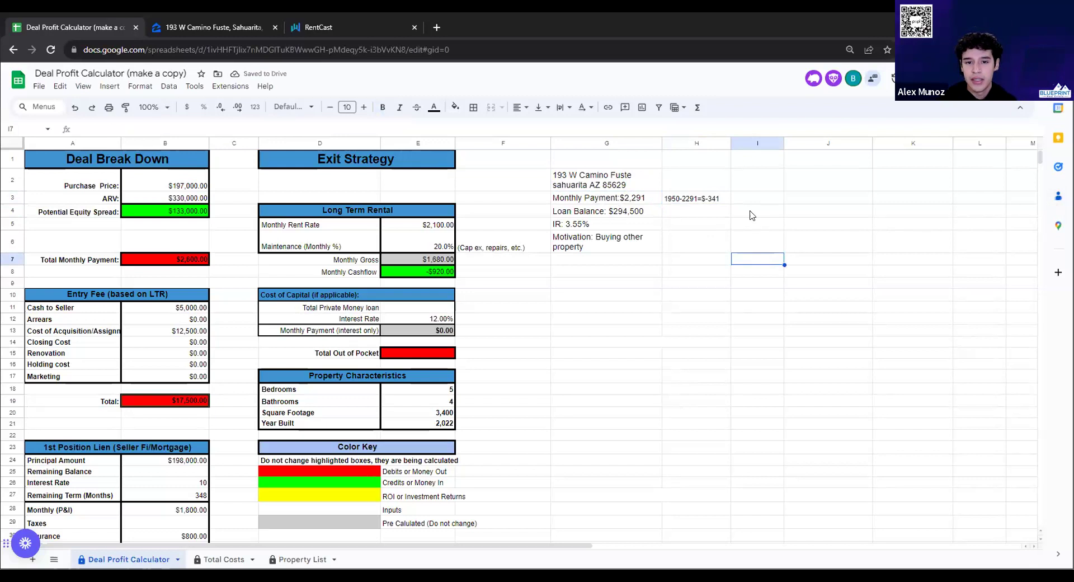
pyautogui.click(704, 200)
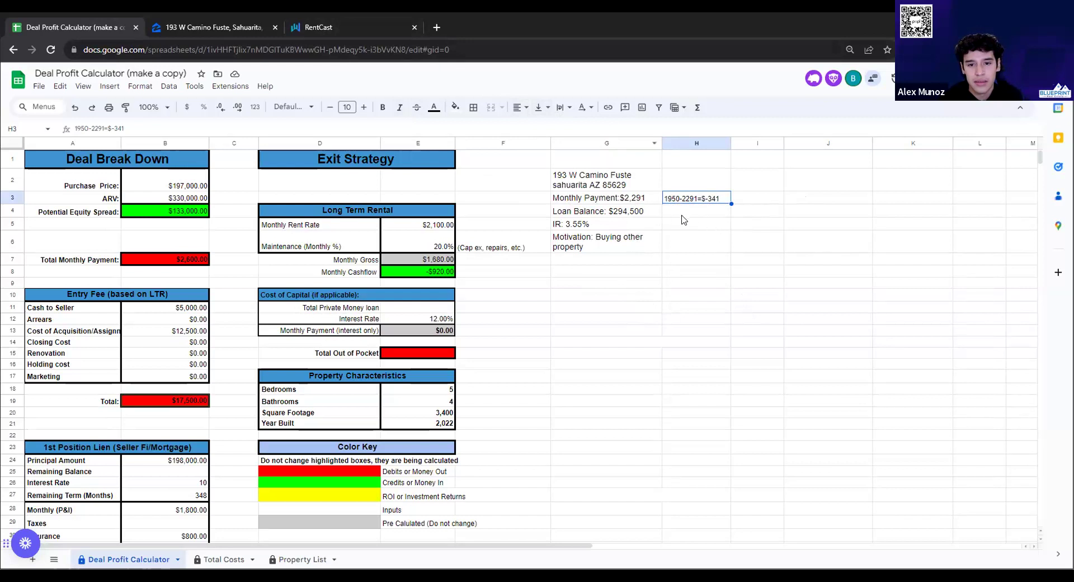
pyautogui.scroll(-1, 565, 258)
pyautogui.scroll(1, 565, 258)
pyautogui.click(185, 27)
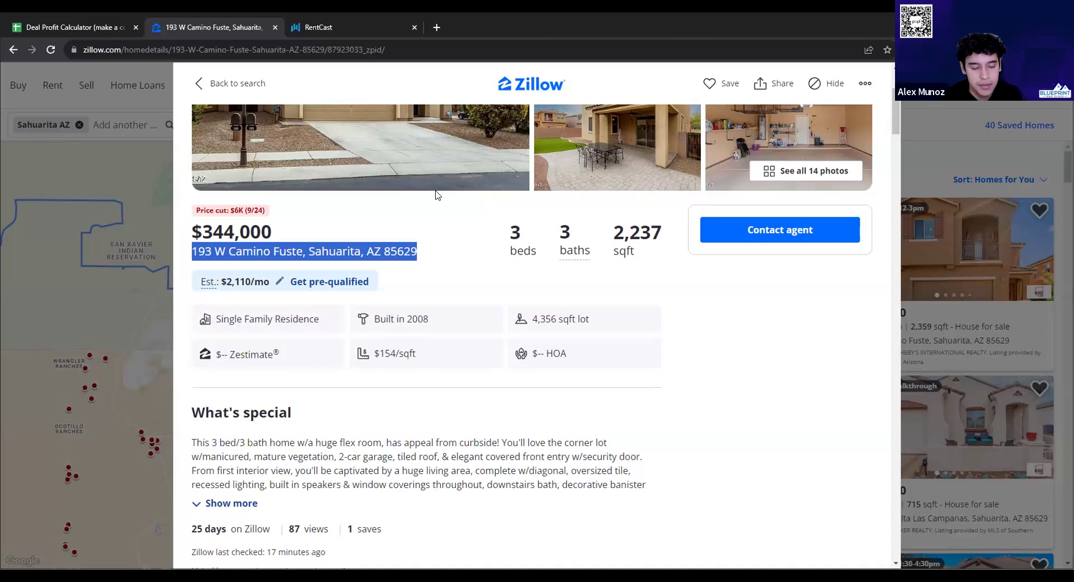
# Enter 17,200 in G8, then edit it to read '5% of purchase price 17200'
pyautogui.click(101, 37)
pyautogui.click(638, 274)
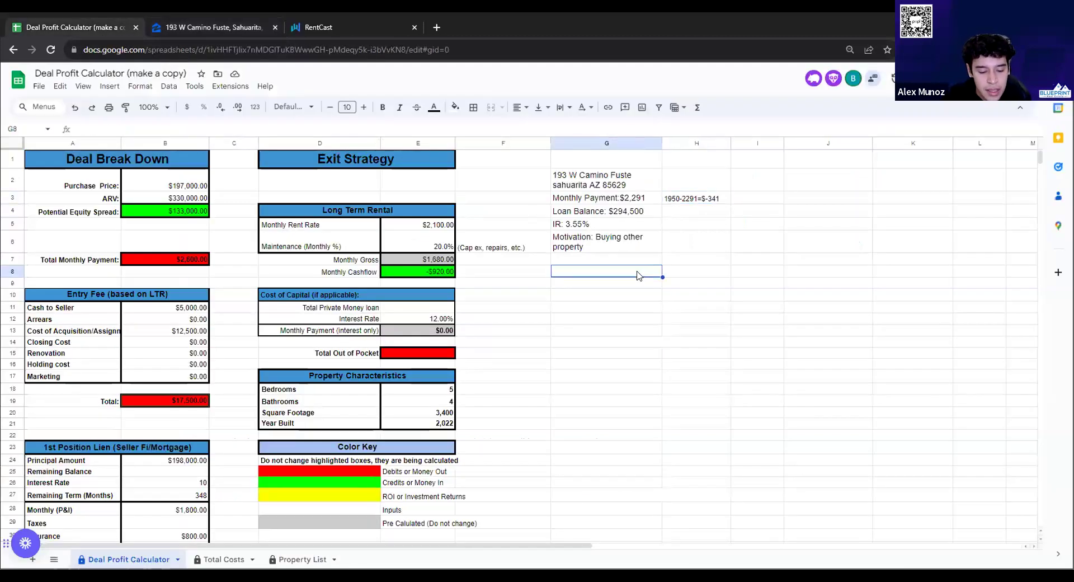
pyautogui.write('17,299')
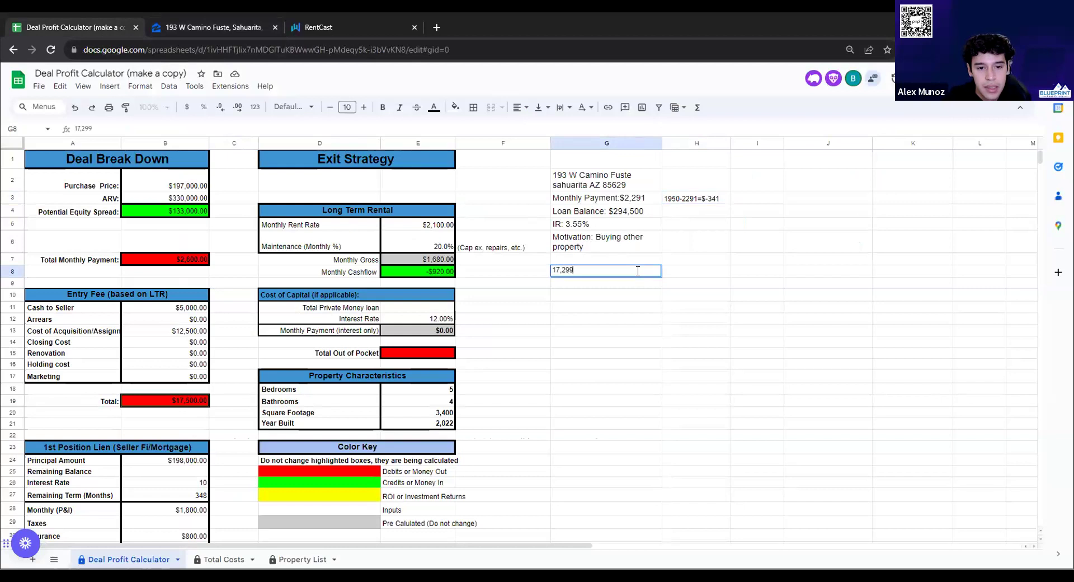
pyautogui.write('00')
pyautogui.press('Return')
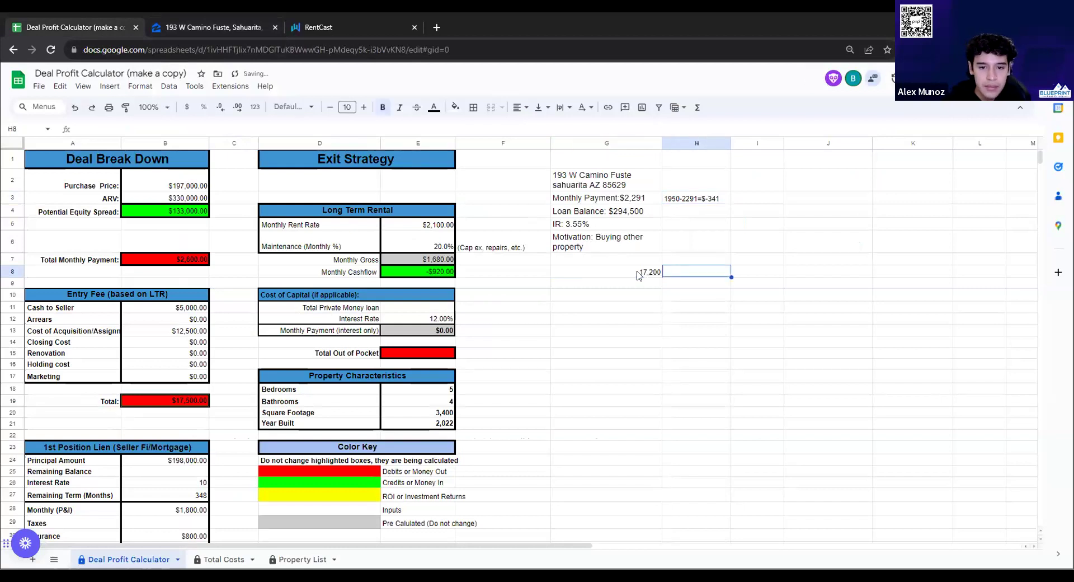
pyautogui.click(624, 272)
pyautogui.doubleClick(621, 270)
pyautogui.write('%')
pyautogui.press('BackSpace')
pyautogui.write('5% of')
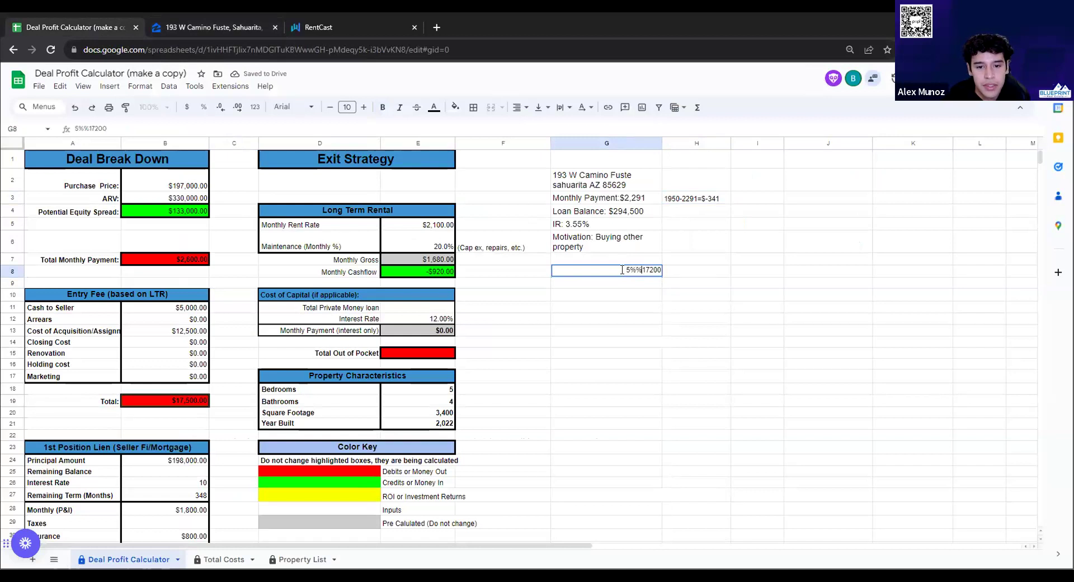
pyautogui.write(' purc')
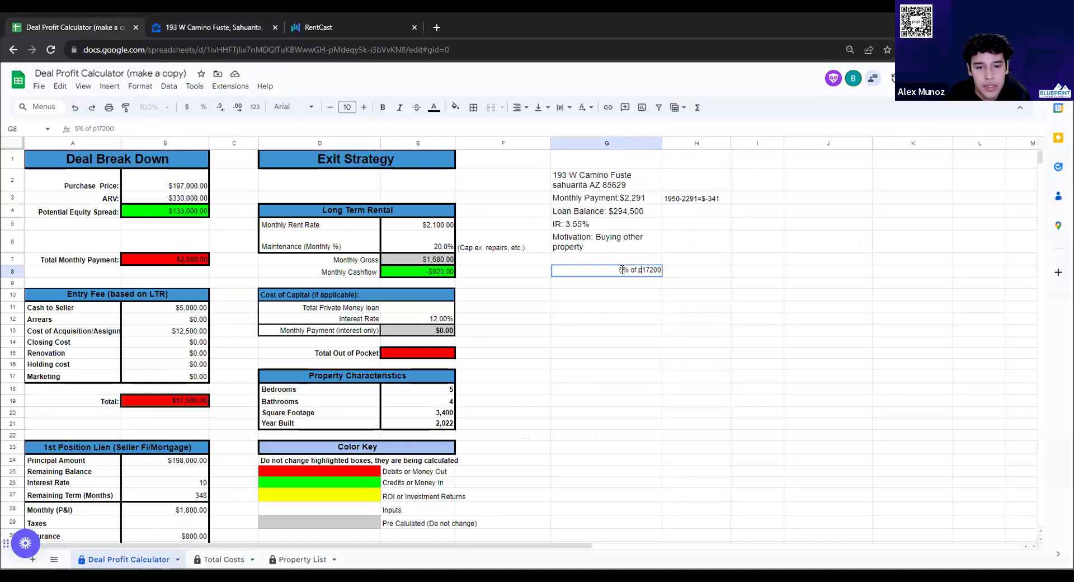
pyautogui.write('hase price')
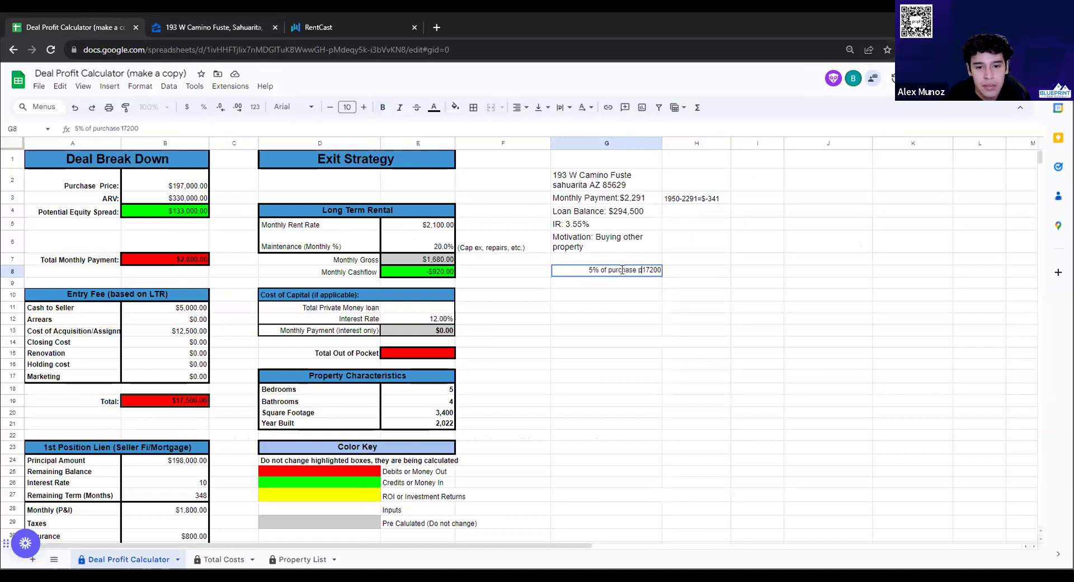
pyautogui.click(719, 285)
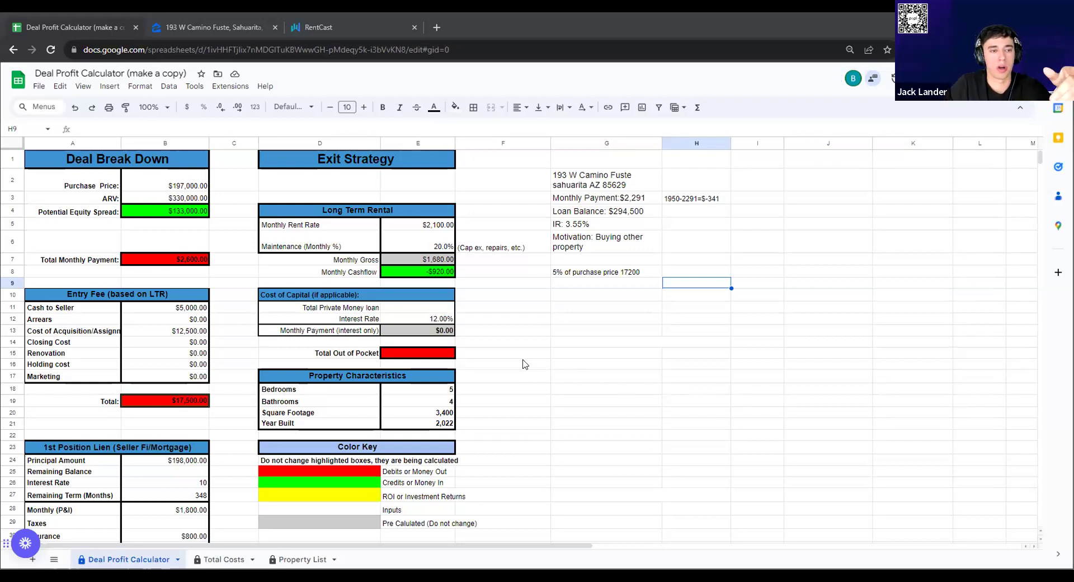
# On the Zillow listing, expand the full property description with Show more
pyautogui.click(196, 29)
pyautogui.scroll(-1, 444, 402)
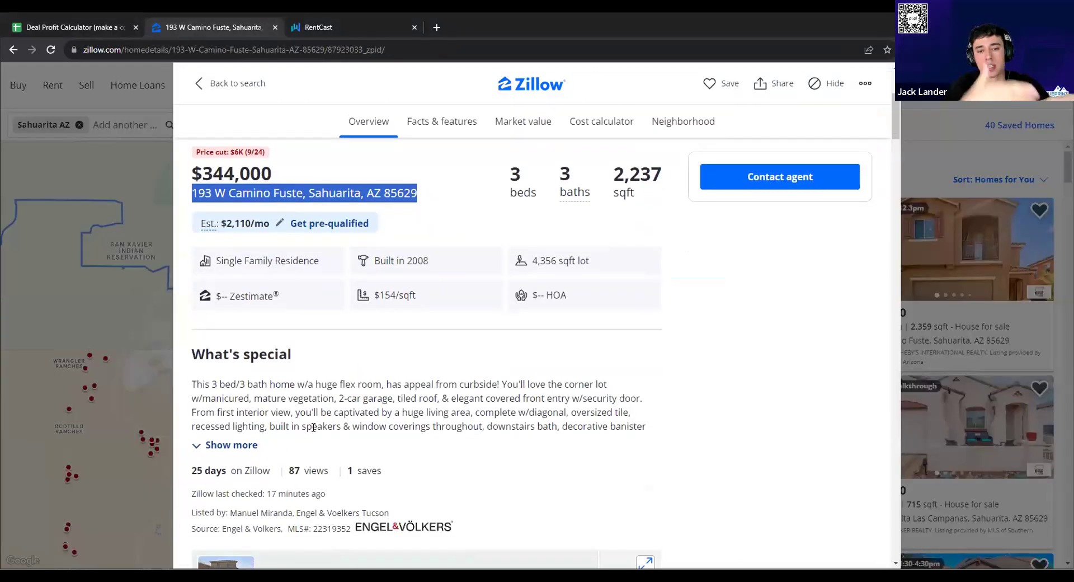
pyautogui.click(226, 445)
pyautogui.scroll(3, 374, 468)
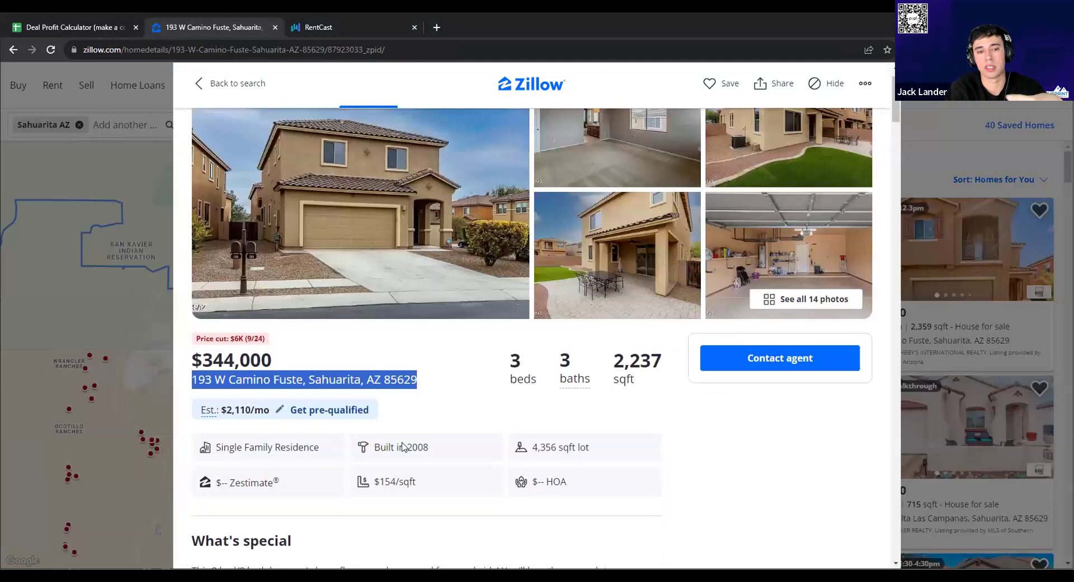
pyautogui.scroll(-3, 699, 413)
pyautogui.scroll(4, 744, 385)
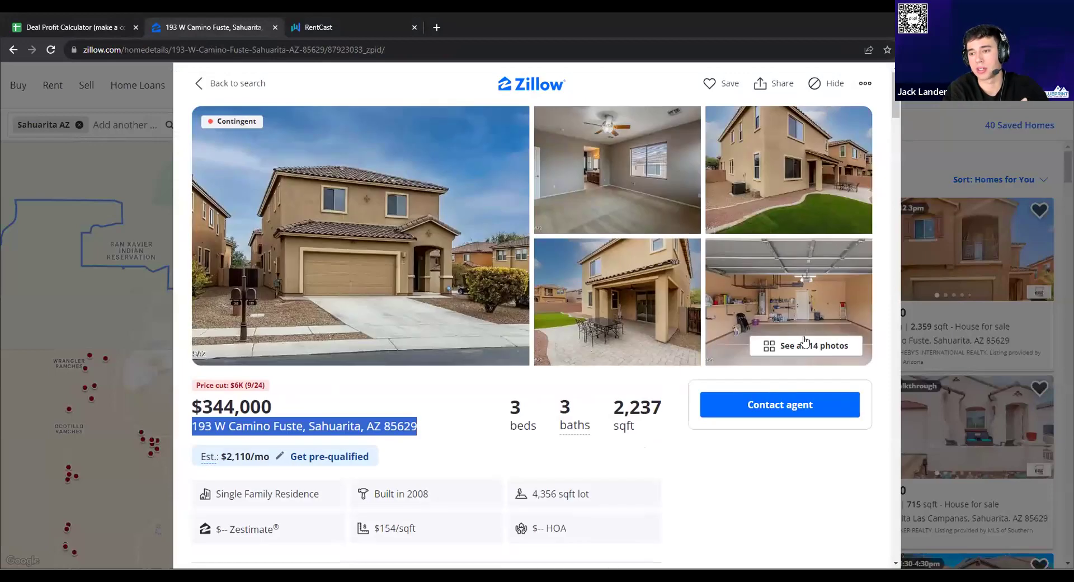
# Open the gallery of all 14 photos and scroll through to the bathroom, bedroom and covered patio
pyautogui.click(800, 345)
pyautogui.scroll(-5, 574, 351)
pyautogui.scroll(-3, 575, 351)
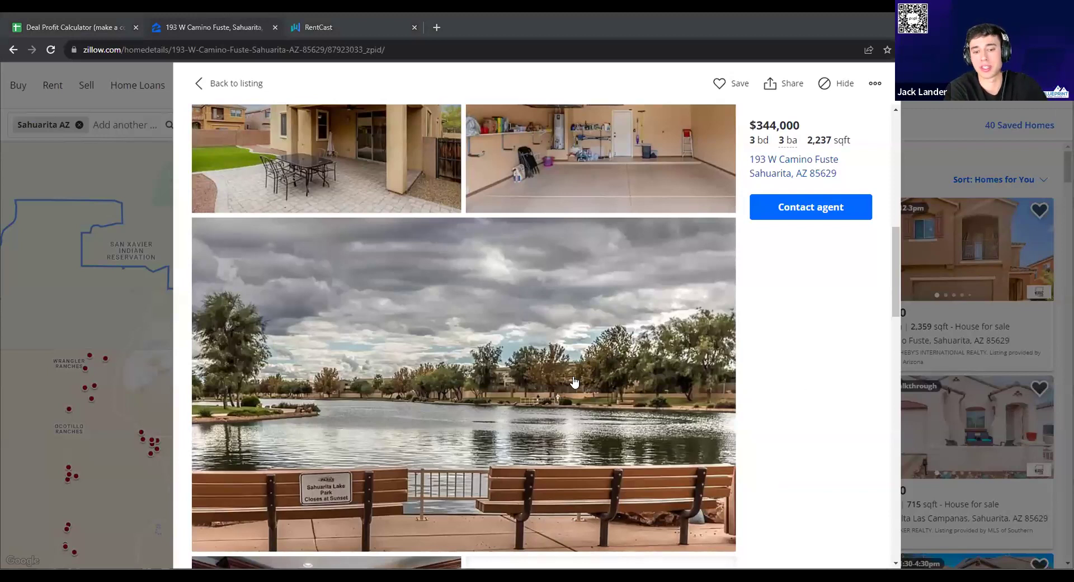
pyautogui.scroll(5, 386, 273)
pyautogui.scroll(3, 386, 273)
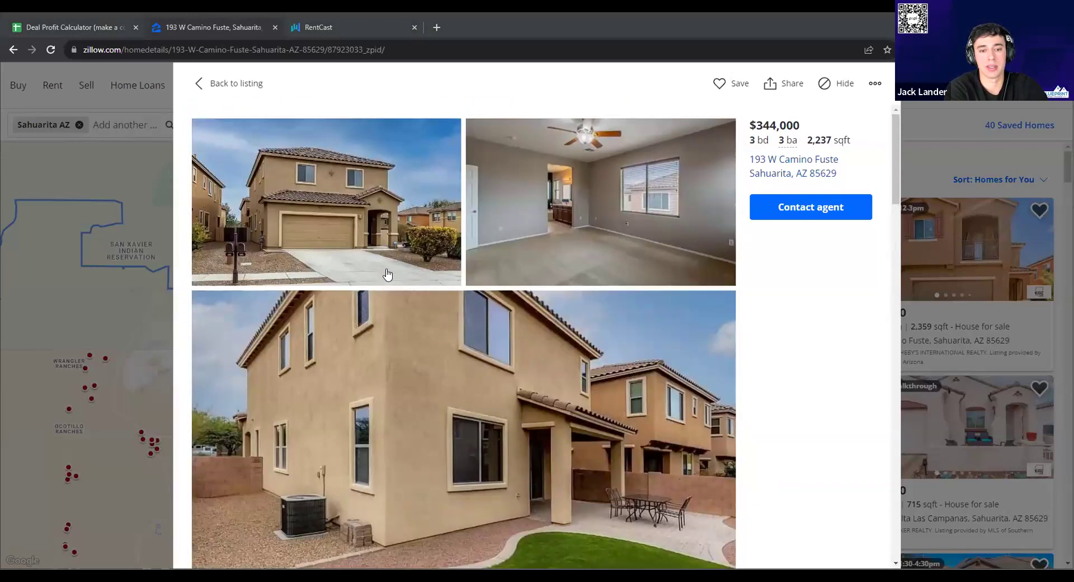
pyautogui.scroll(-3, 486, 300)
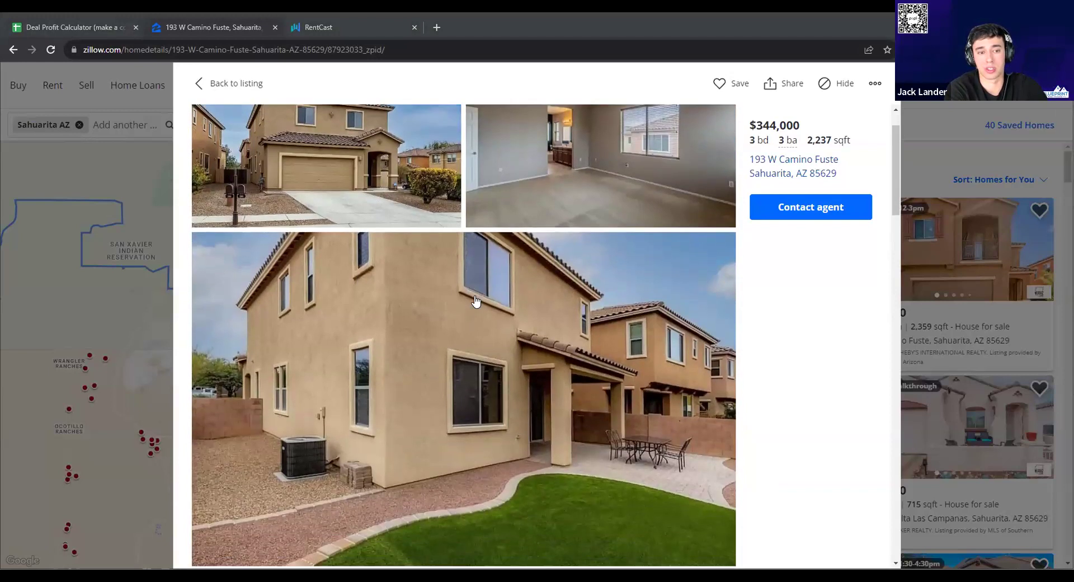
pyautogui.scroll(-7, 491, 301)
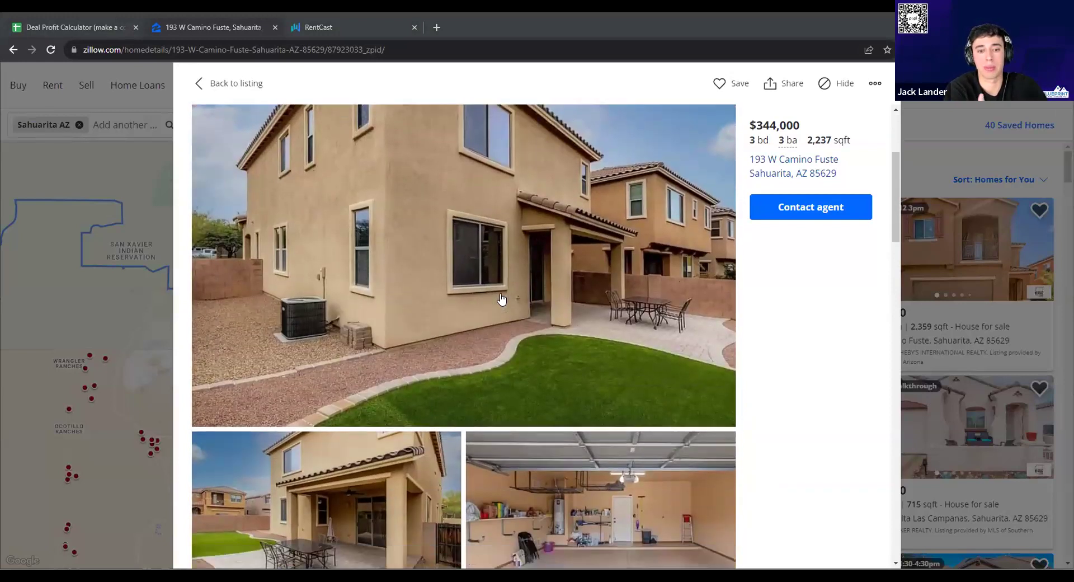
pyautogui.scroll(-12, 503, 299)
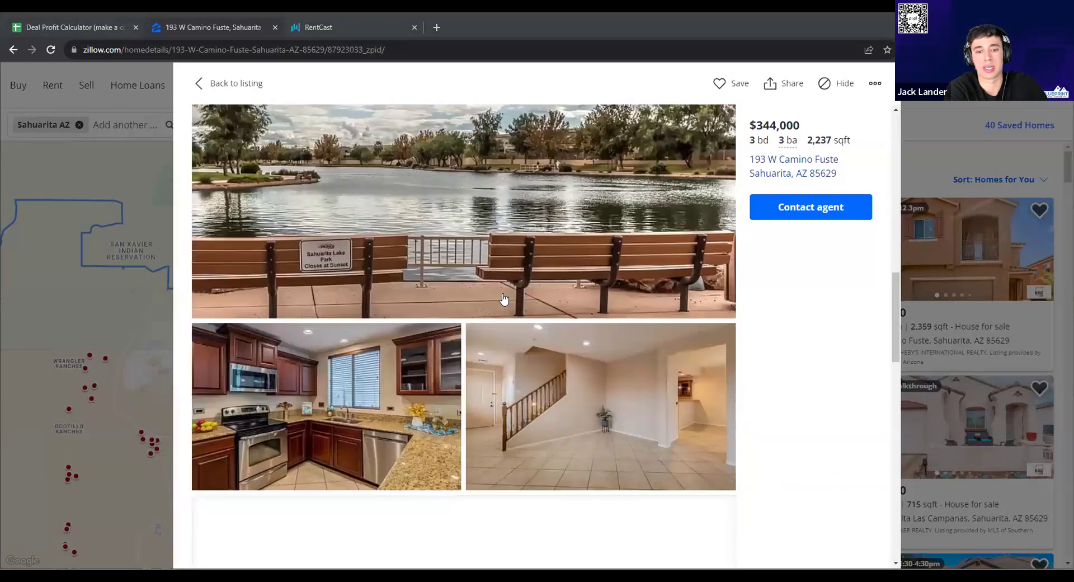
pyautogui.scroll(-10, 504, 298)
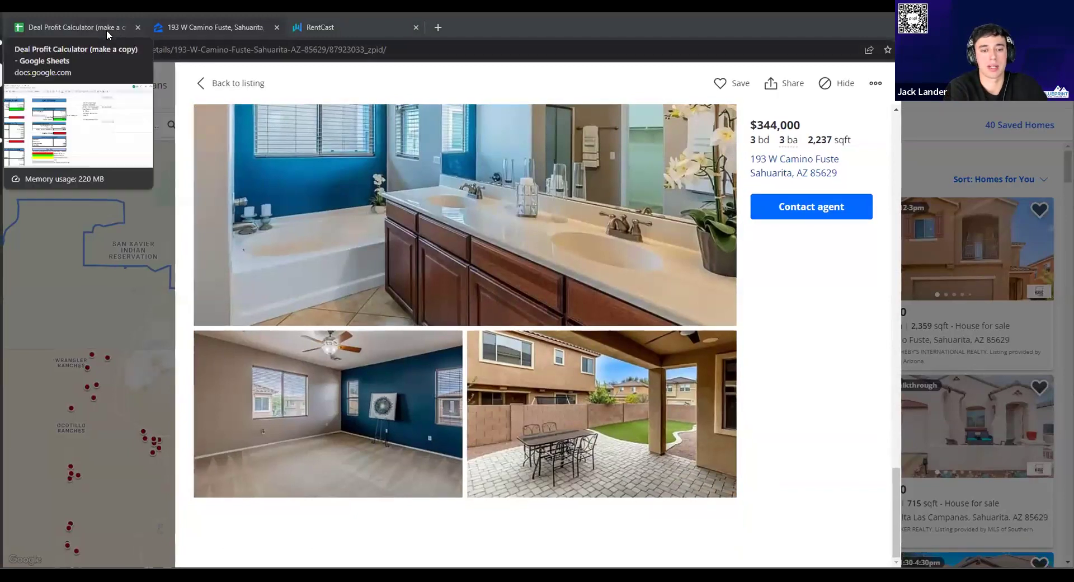
# Switch back to the Deal Profit Calculator sheet and begin editing cell H2
pyautogui.click(107, 29)
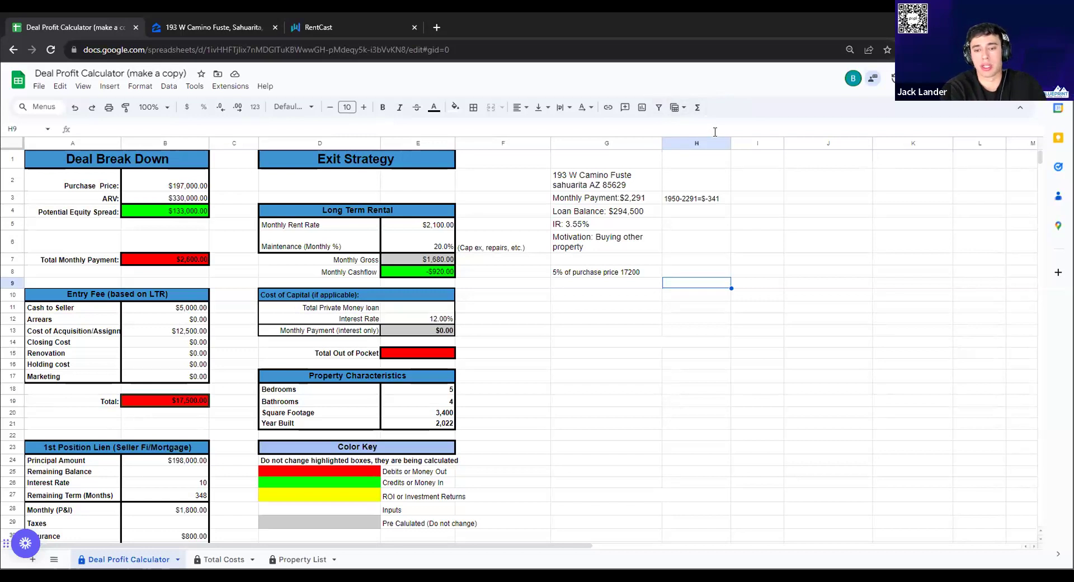
pyautogui.doubleClick(706, 182)
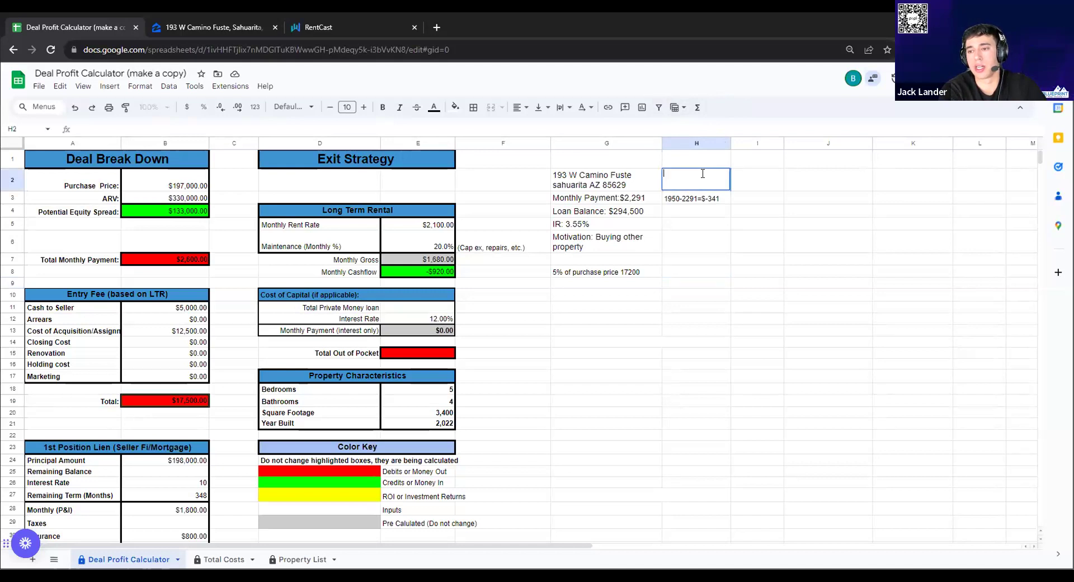
pyautogui.click(182, 29)
pyautogui.click(80, 34)
# Enter the side calculation 344000-294,500=39500 in H2 beside the Camino Fuste address
pyautogui.write('3440')
pyautogui.write('0')
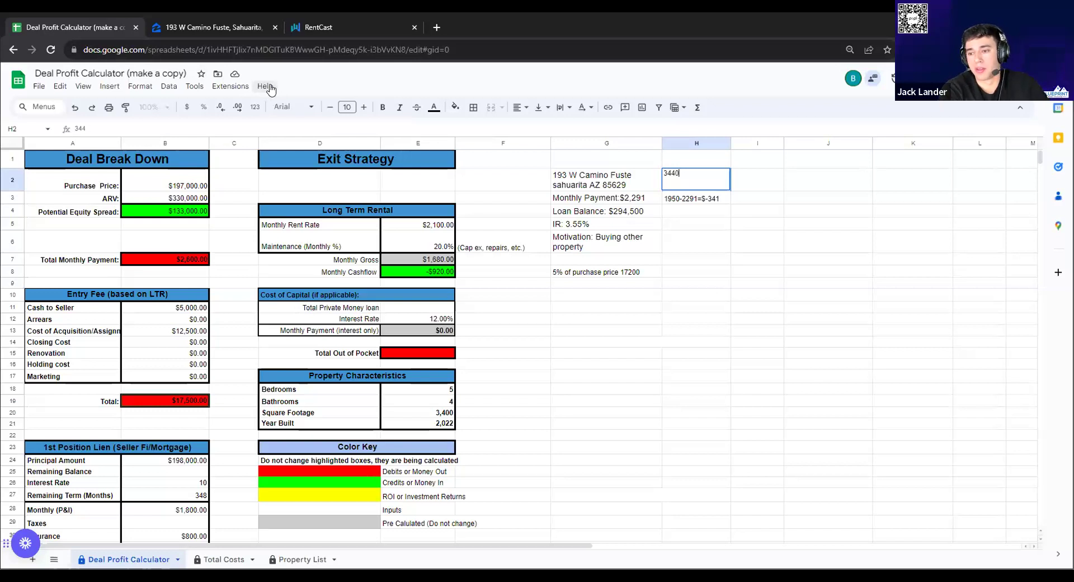
pyautogui.write('00-294')
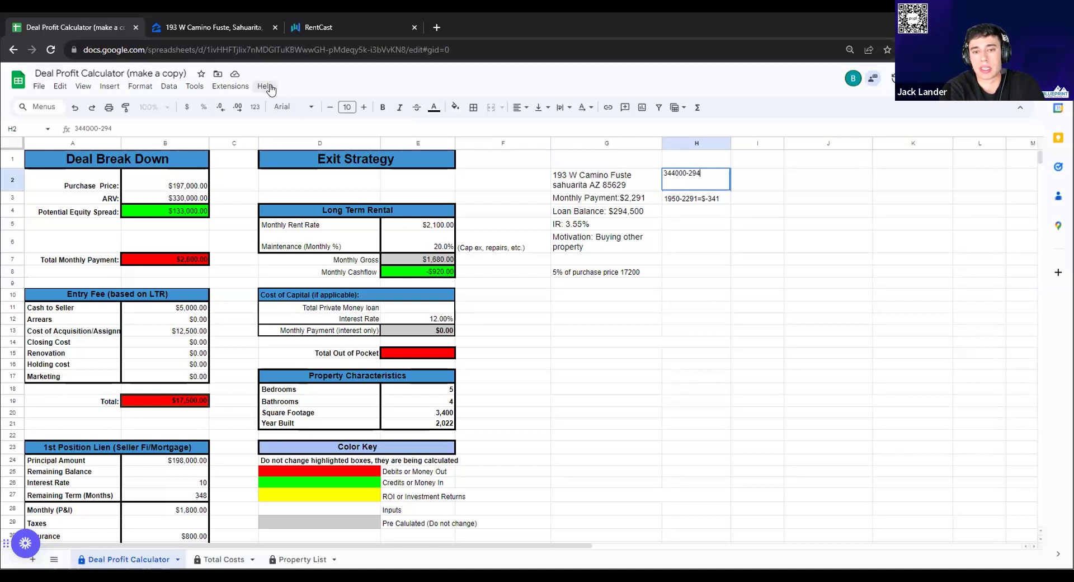
pyautogui.write(',500')
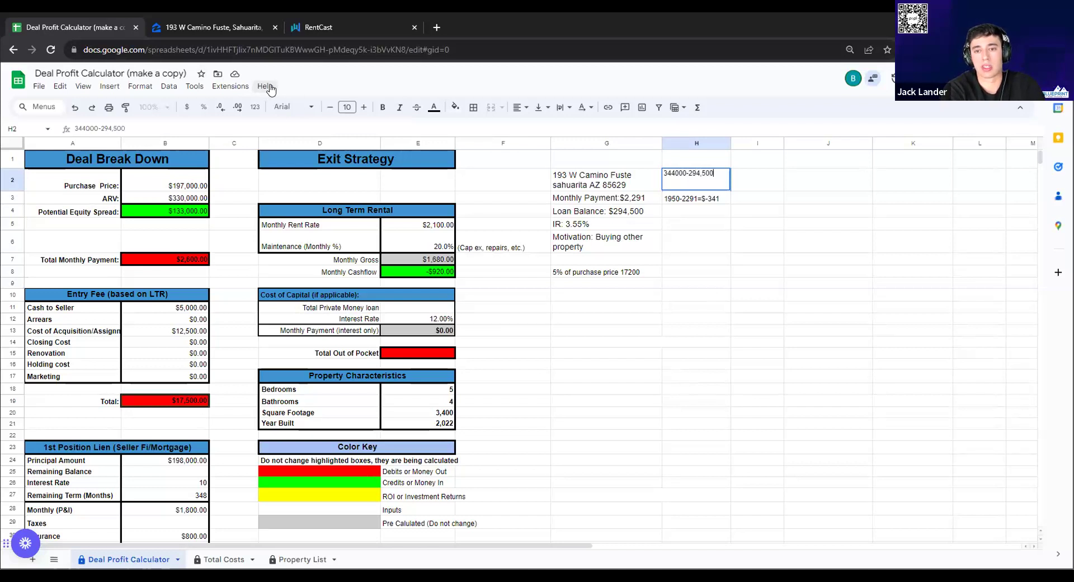
pyautogui.write('=')
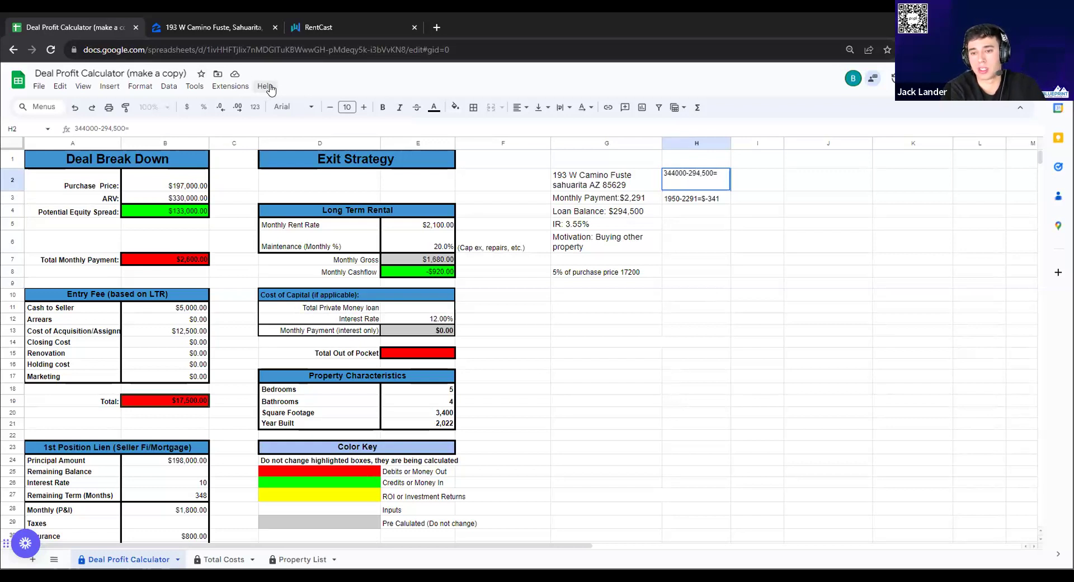
pyautogui.write('39500')
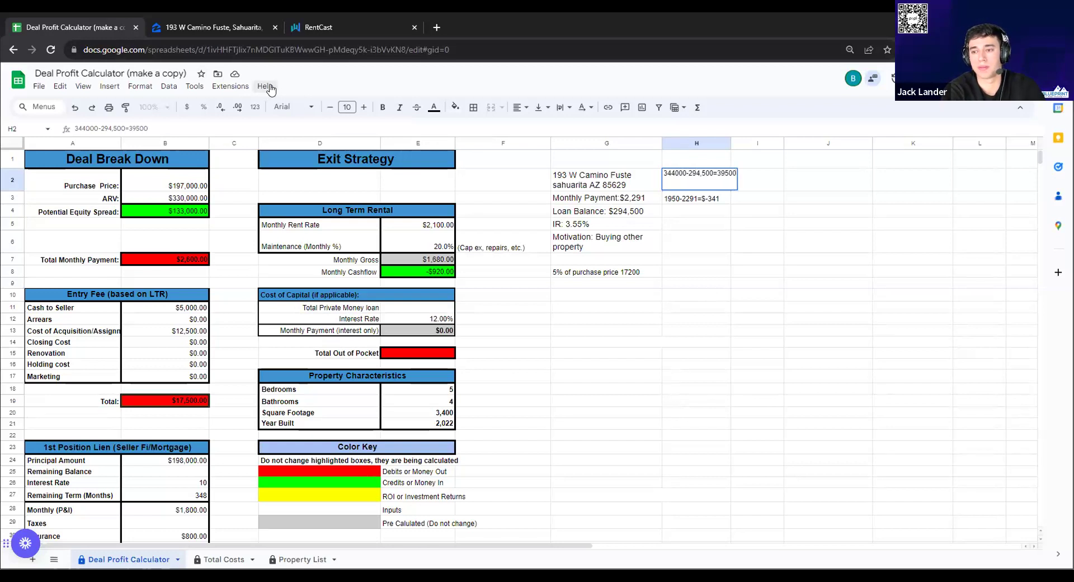
pyautogui.press('Tab')
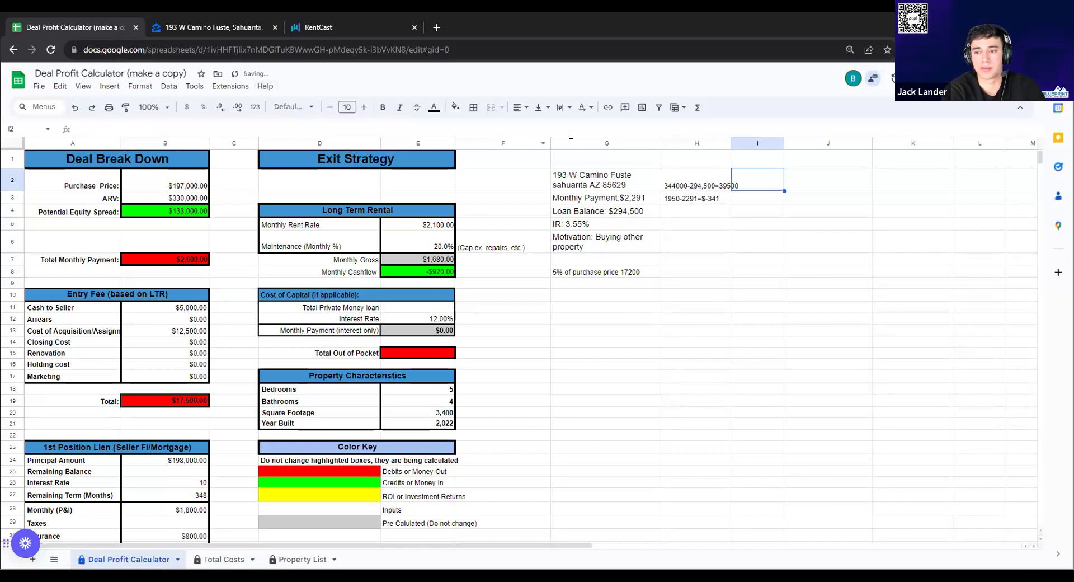
pyautogui.scroll(-1, 728, 193)
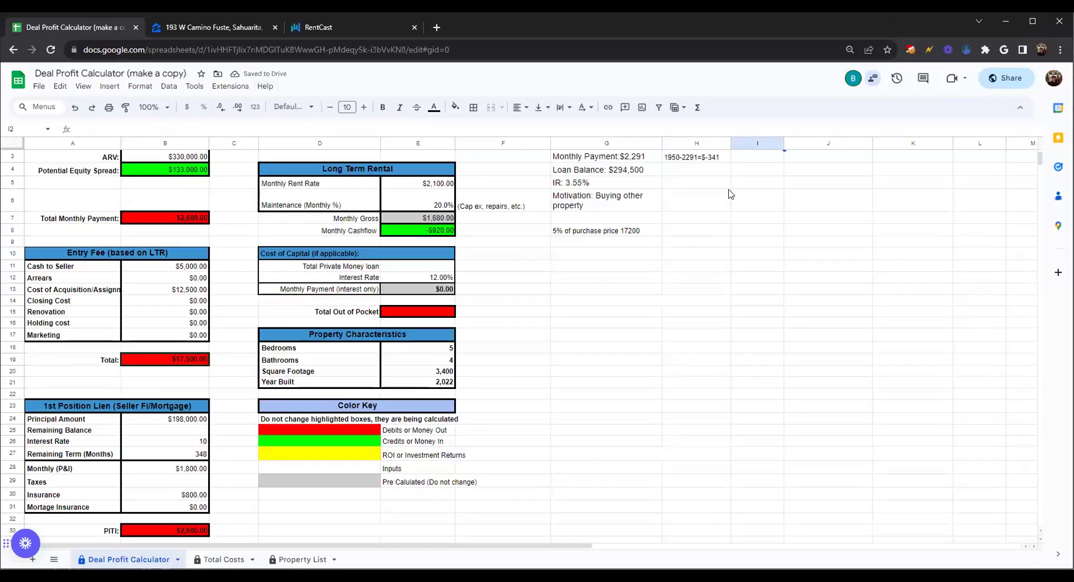
pyautogui.scroll(1, 729, 198)
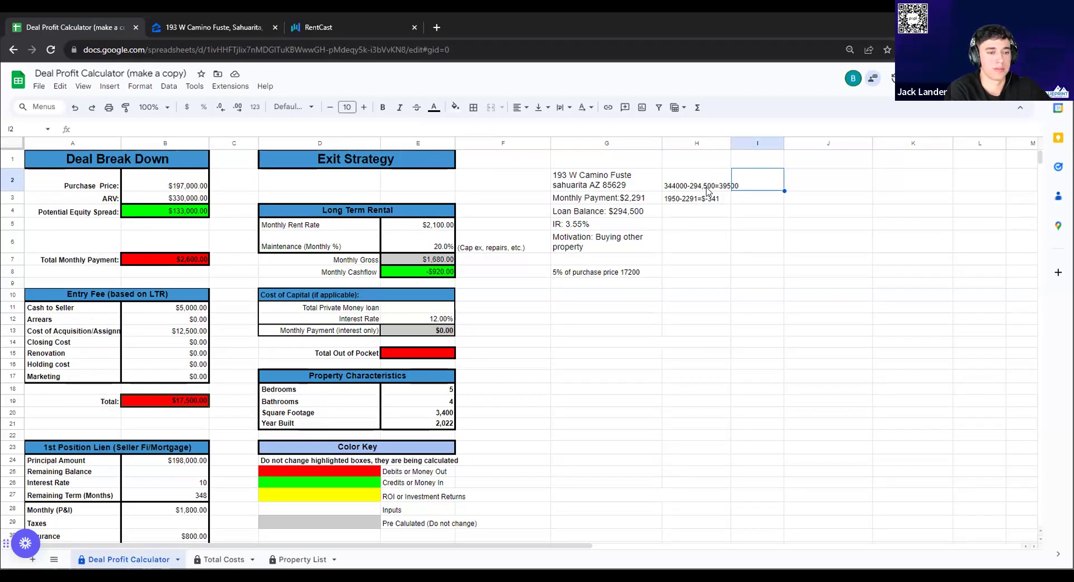
# Set the purchase price in B2 to $344,000
pyautogui.doubleClick(168, 177)
pyautogui.doubleClick(171, 173)
pyautogui.write('344000')
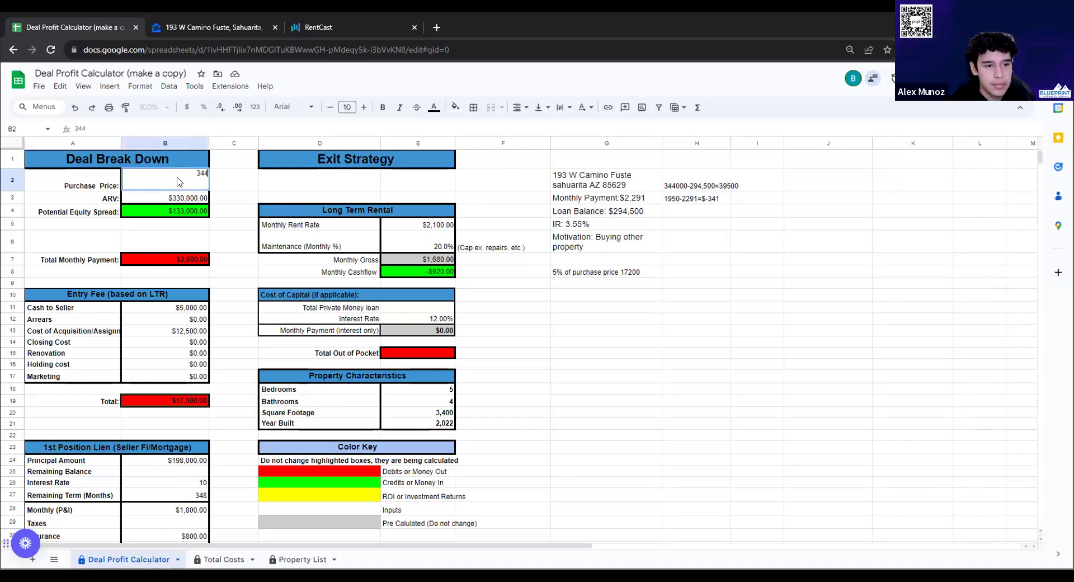
pyautogui.press('Return')
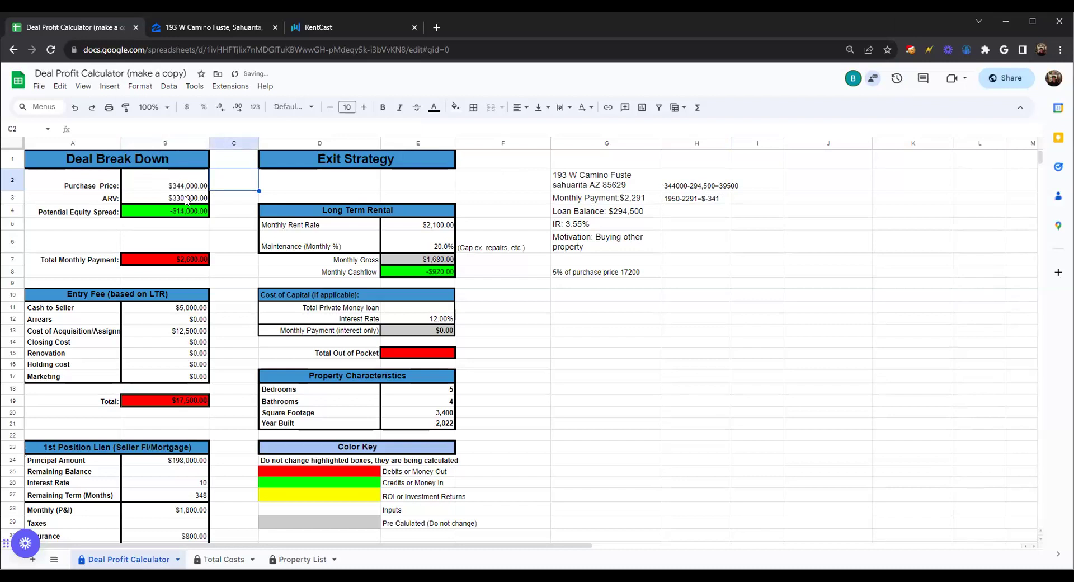
# Set the ARV in B3 to $294,500, giving a -$49,500 equity spread
pyautogui.click(186, 198)
pyautogui.doubleClick(186, 197)
pyautogui.doubleClick(187, 197)
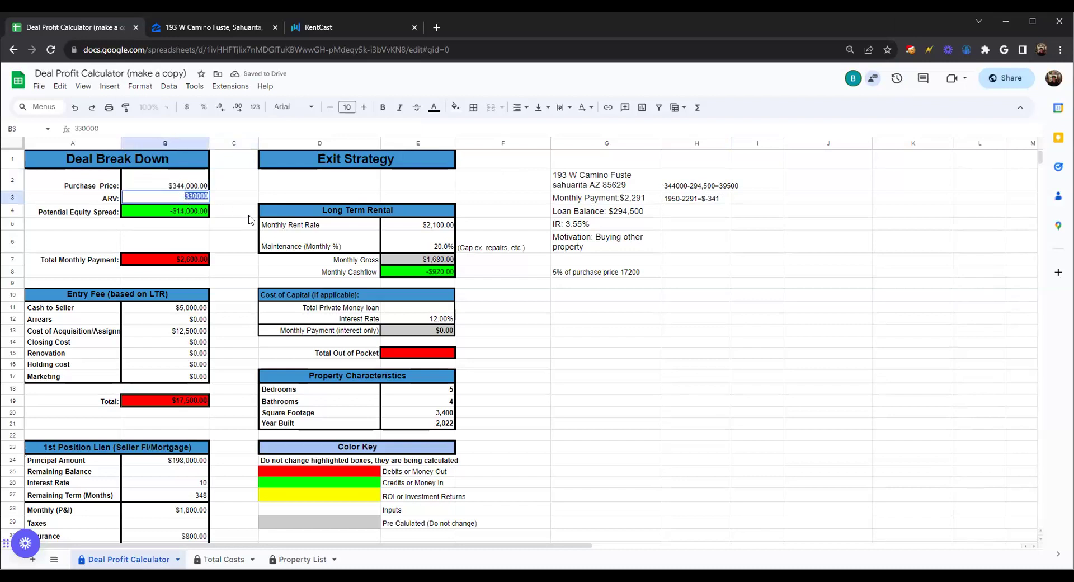
pyautogui.write('204')
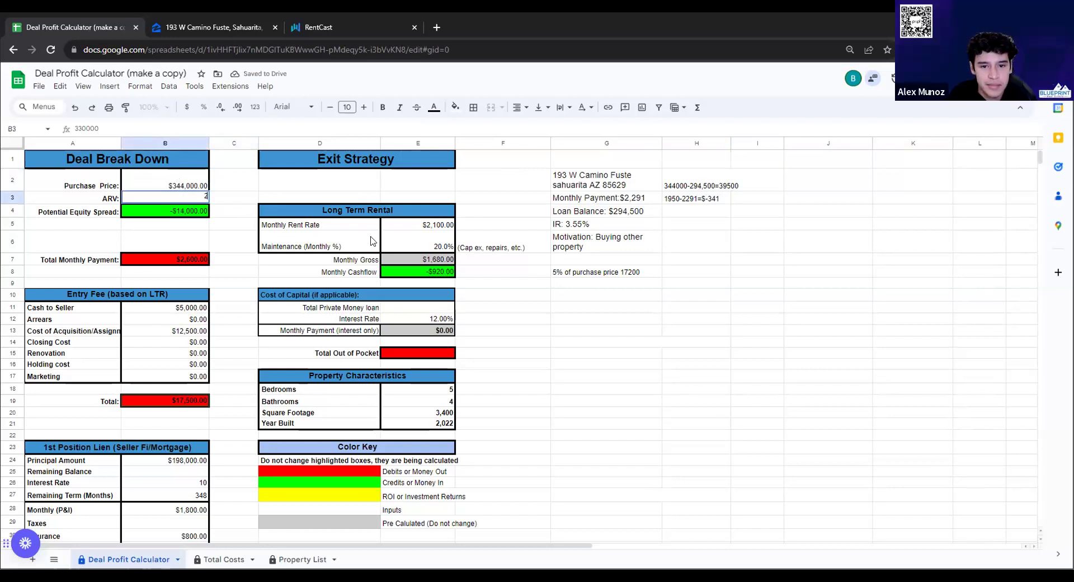
pyautogui.press('BackSpace')
pyautogui.press('BackSpace')
pyautogui.write('94')
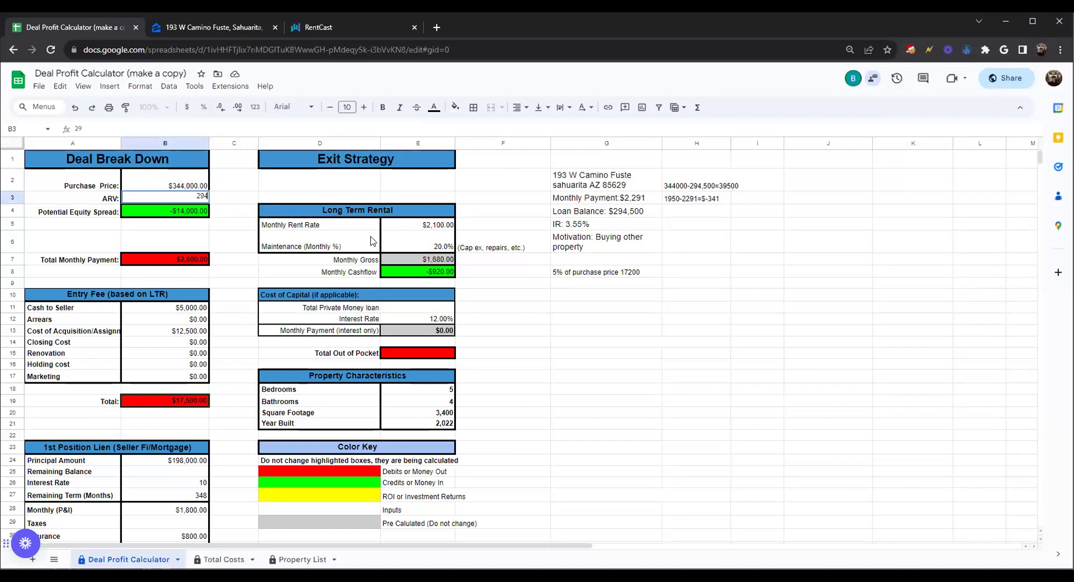
pyautogui.write('500')
pyautogui.press('Tab')
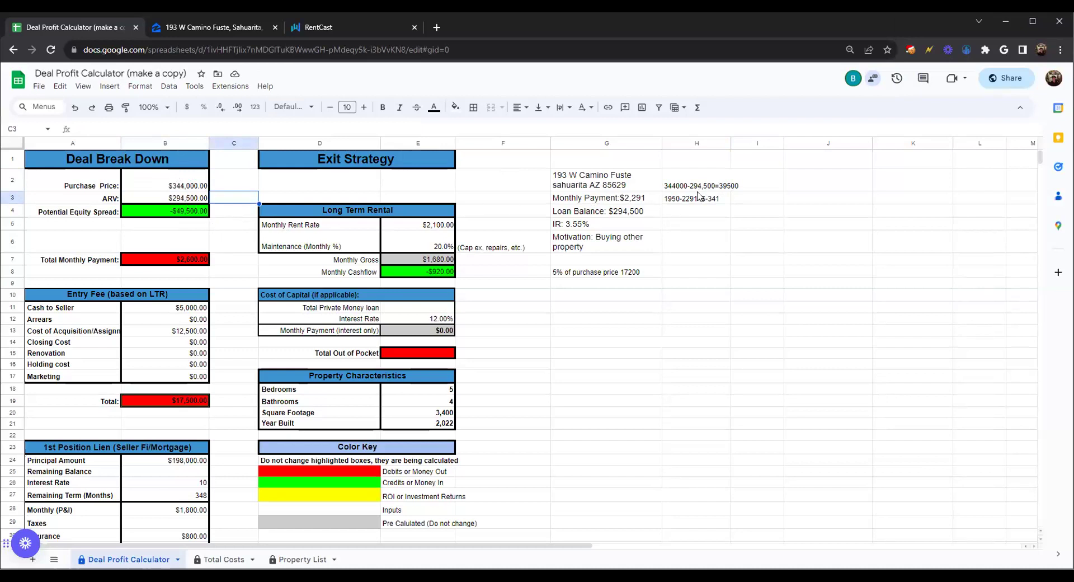
pyautogui.moveTo(697, 183); pyautogui.dragTo(691, 202)
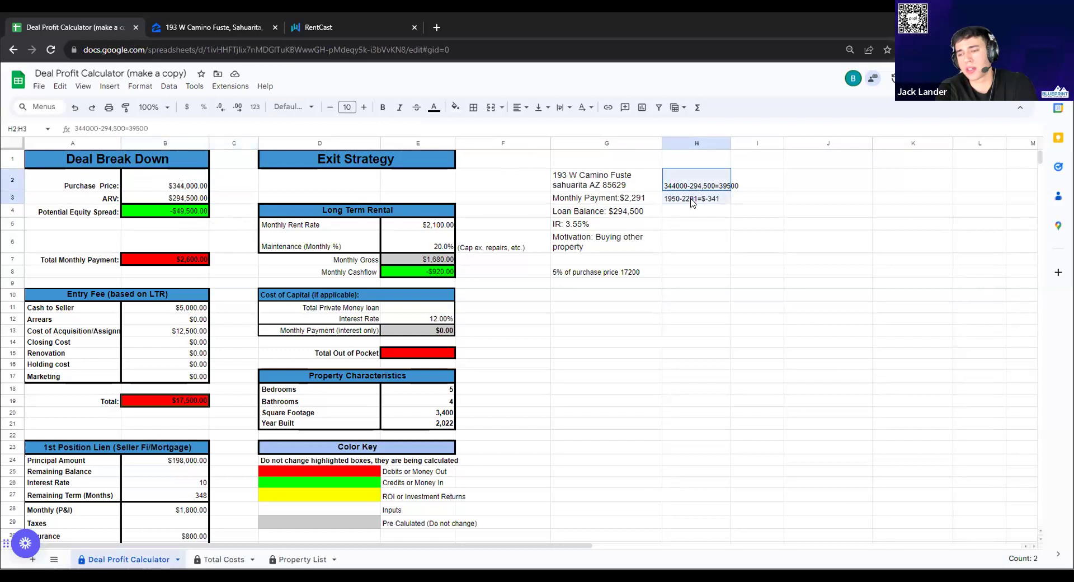
# Delete the scratch calculations in H2:H3 and confirm both cells are empty
pyautogui.press('Delete')
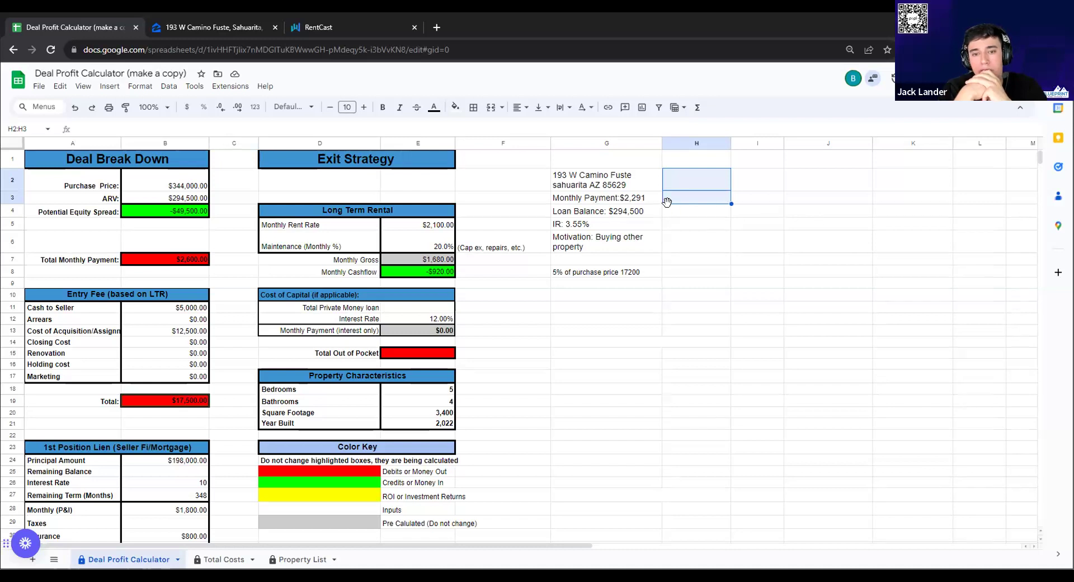
pyautogui.click(707, 199)
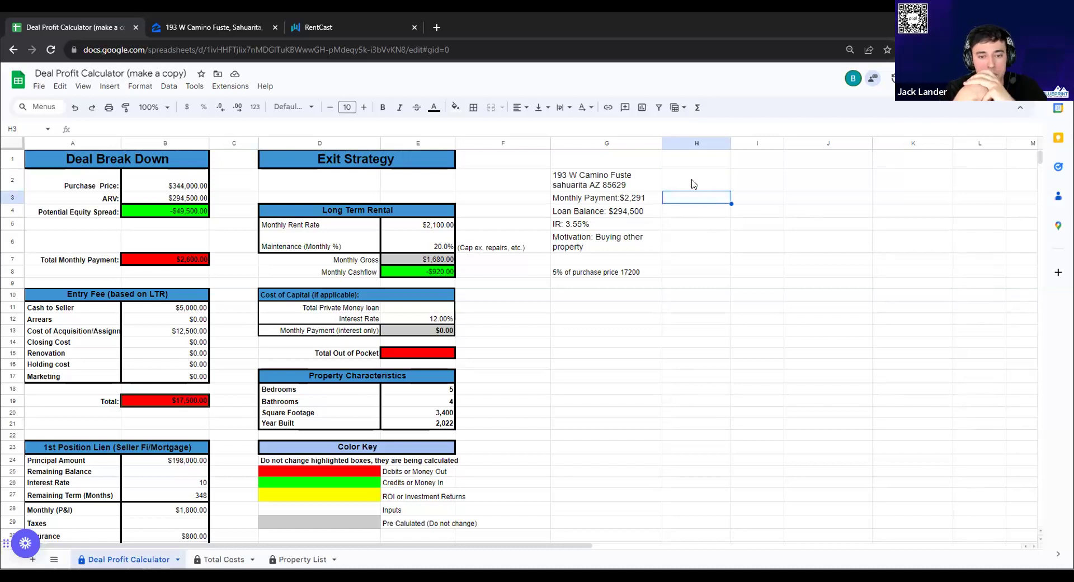
pyautogui.click(692, 184)
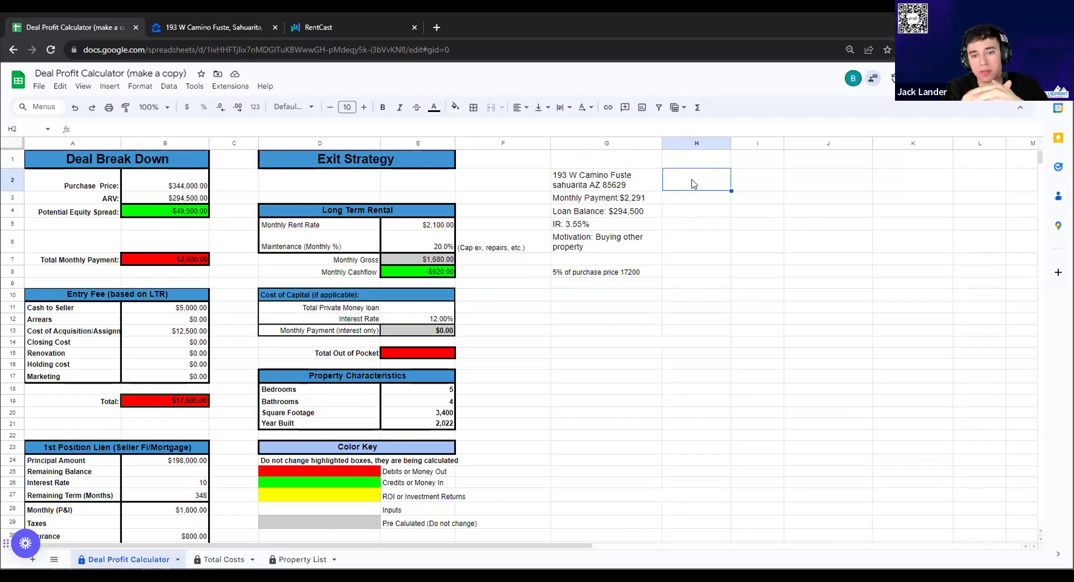
pyautogui.click(714, 244)
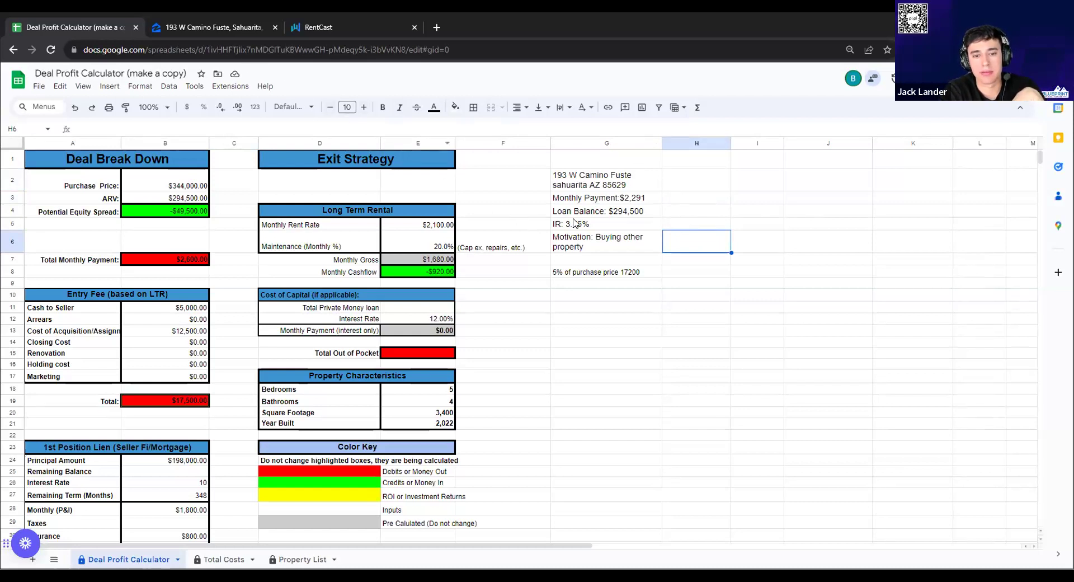
pyautogui.click(216, 27)
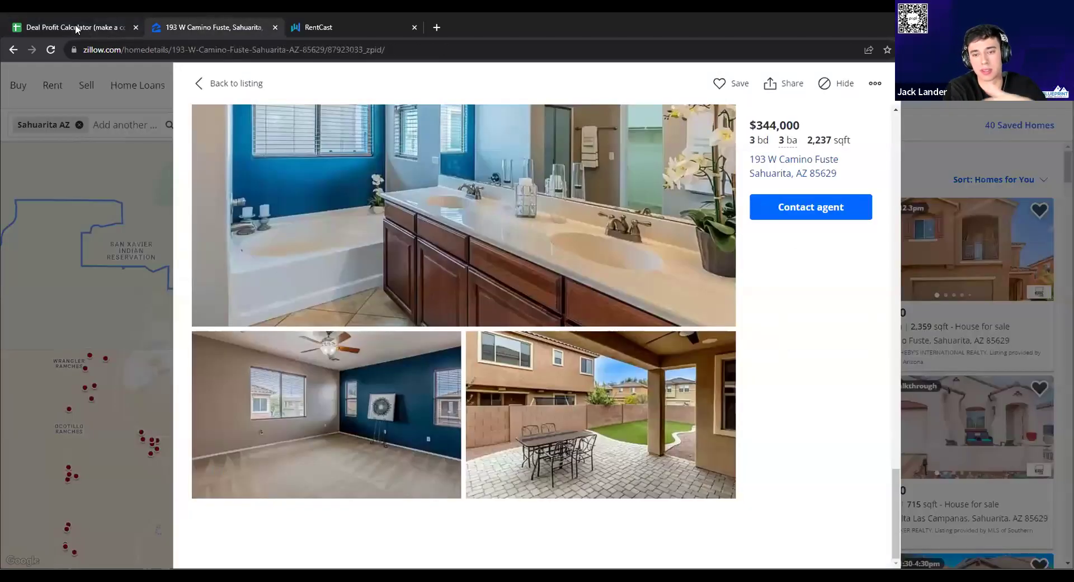
pyautogui.click(71, 27)
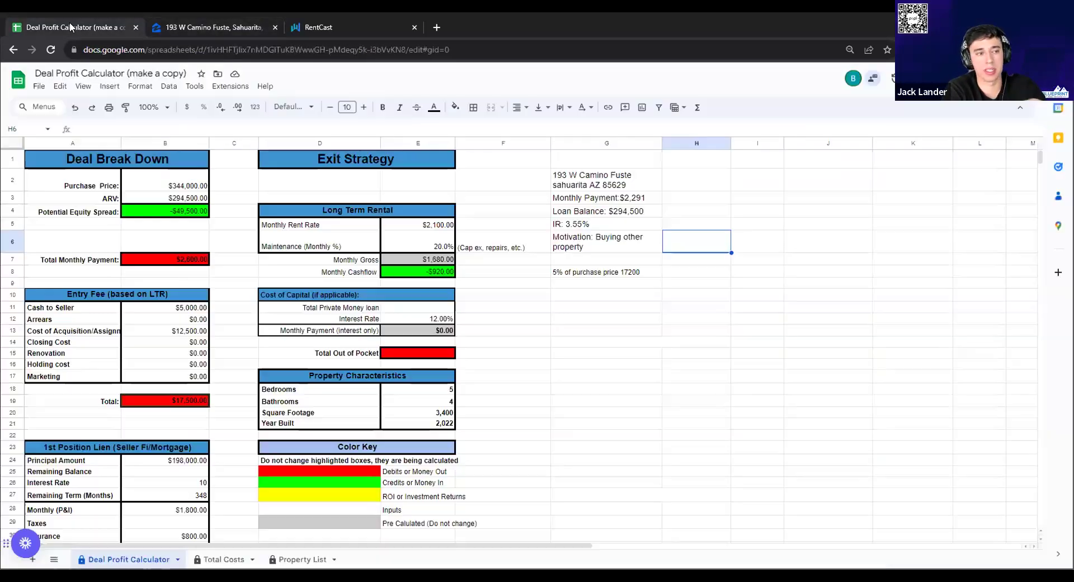
pyautogui.doubleClick(179, 199)
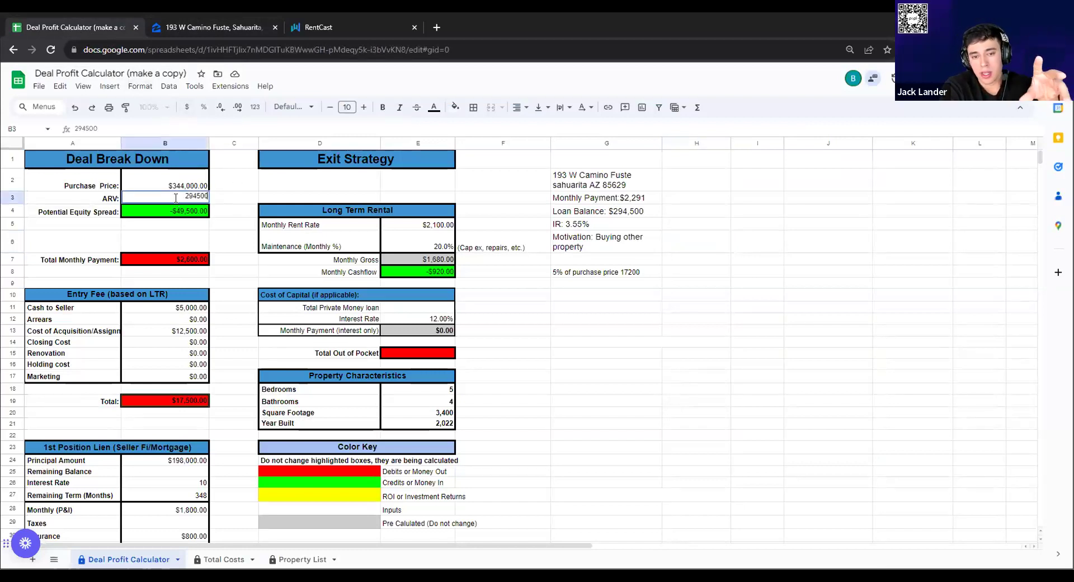
pyautogui.click(196, 26)
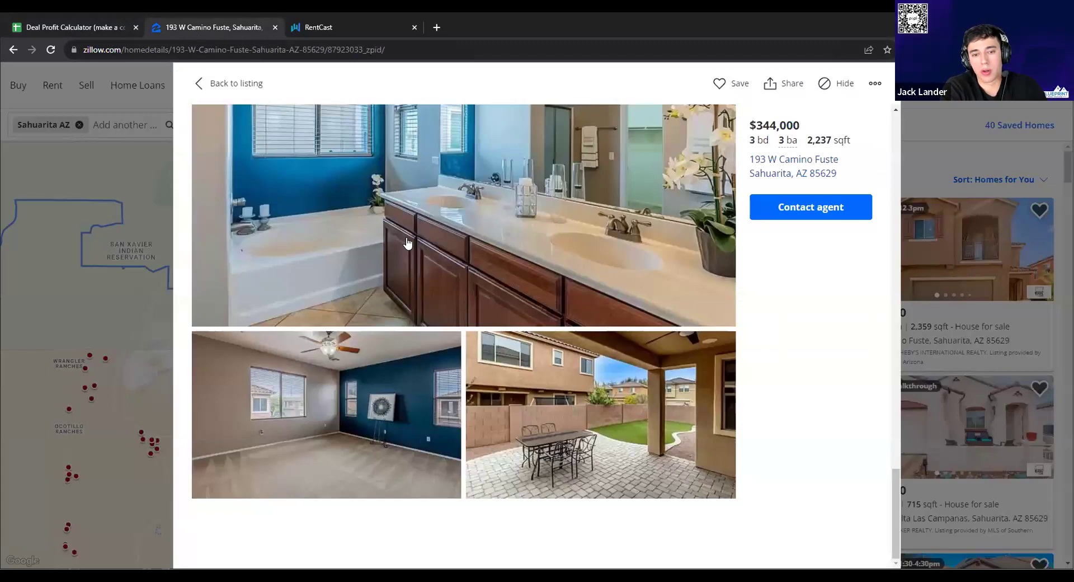
pyautogui.scroll(4, 538, 290)
pyautogui.scroll(15, 538, 290)
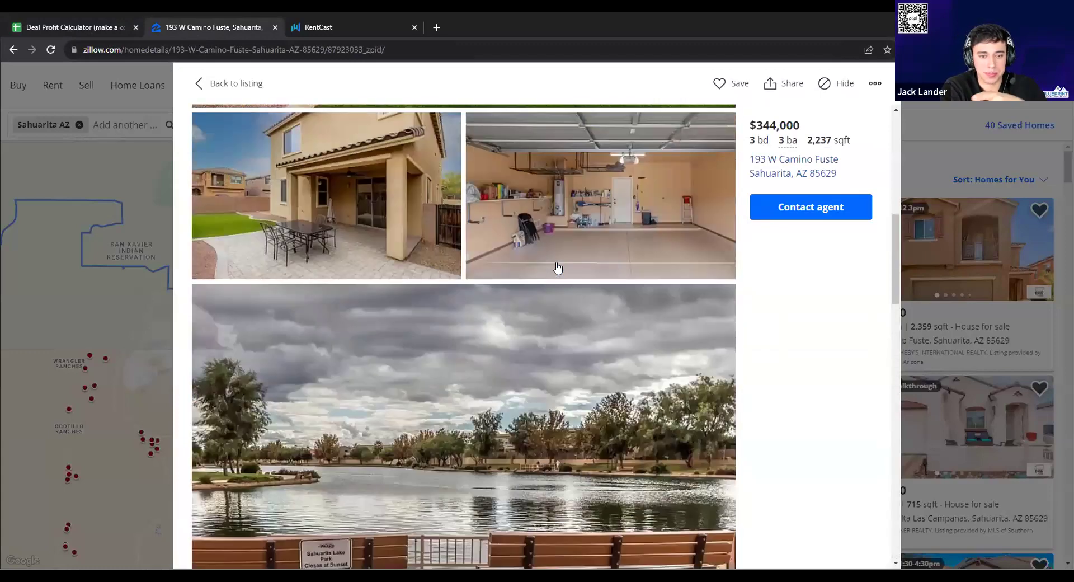
pyautogui.scroll(2, 558, 268)
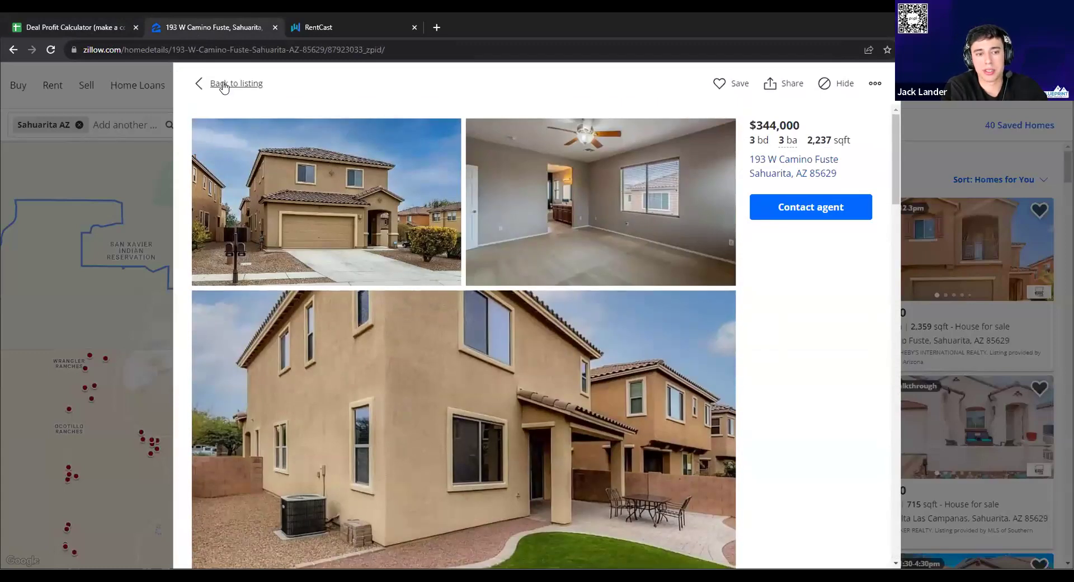
pyautogui.click(224, 84)
pyautogui.click(211, 84)
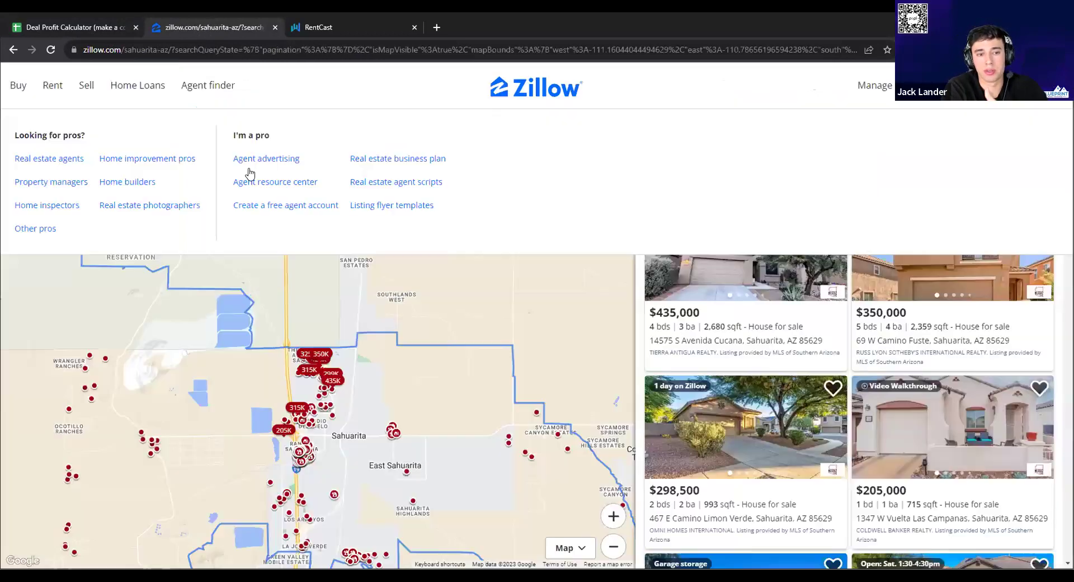
pyautogui.hotkey('alt', 'Left')
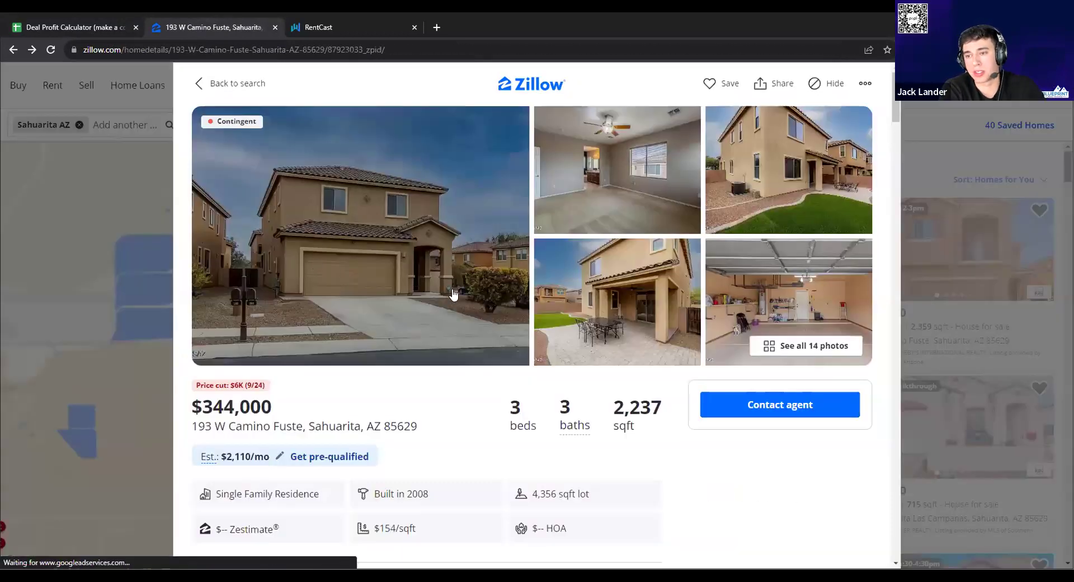
pyautogui.scroll(-4, 442, 297)
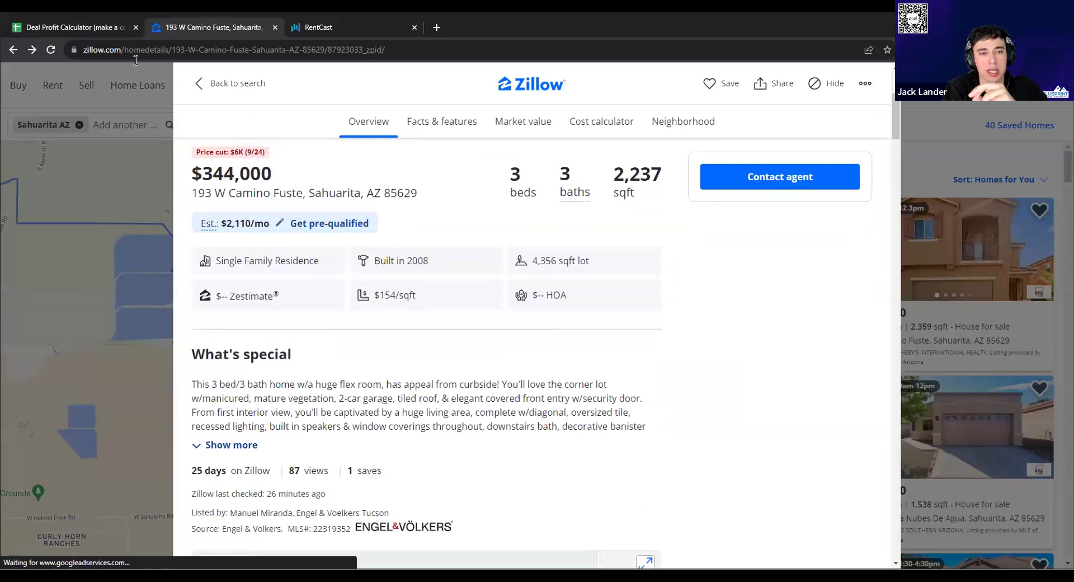
# Change the ARV in B3 to $340,000, making the equity spread -$4,000
pyautogui.click(92, 26)
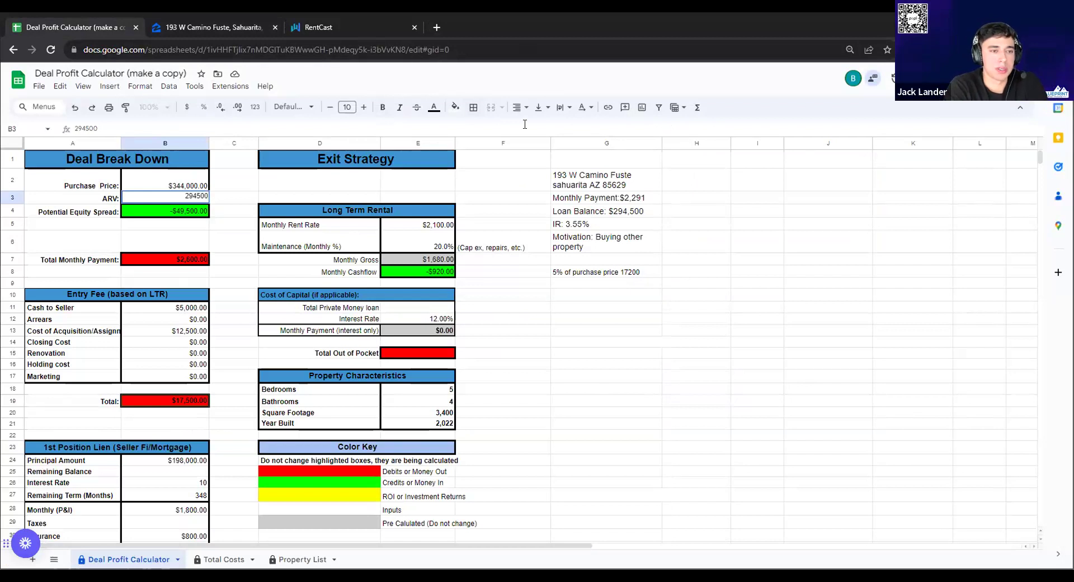
pyautogui.doubleClick(181, 196)
pyautogui.write('4')
pyautogui.write('340000')
pyautogui.press('Tab')
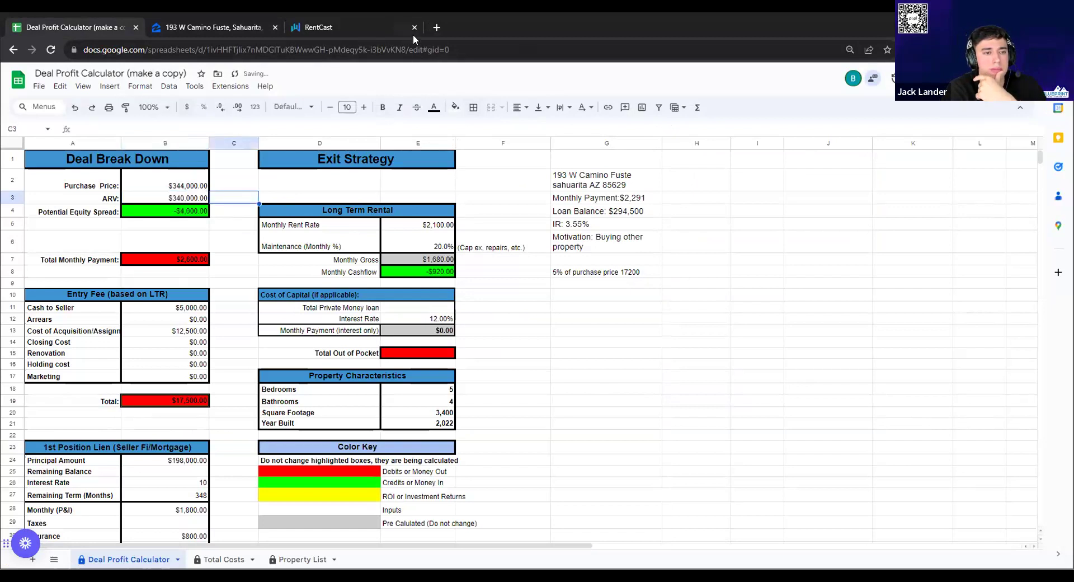
pyautogui.click(432, 27)
pyautogui.write('802')
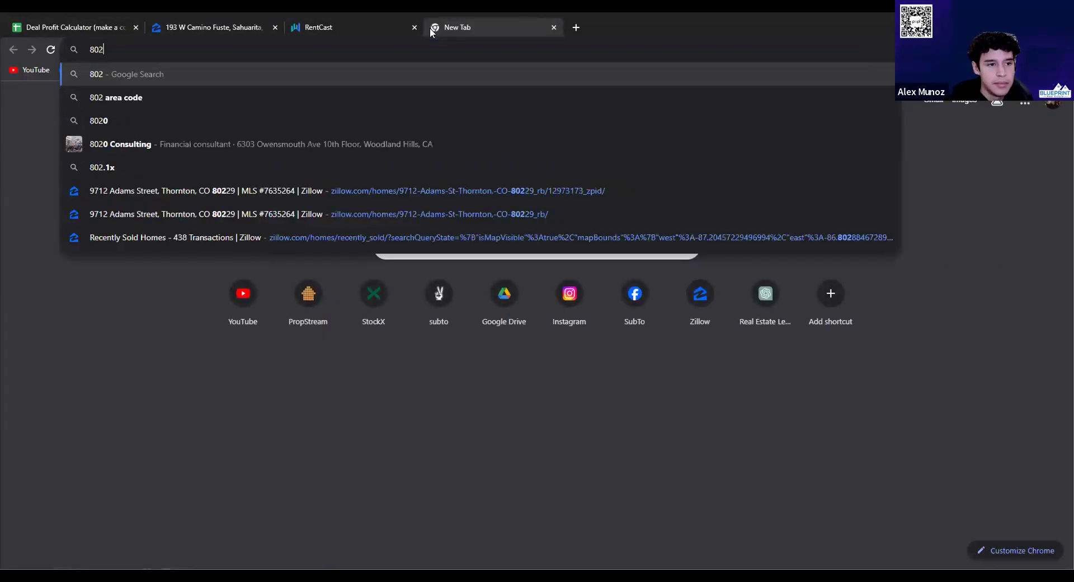
pyautogui.press('BackSpace')
pyautogui.write('1')
pyautogui.press('Return')
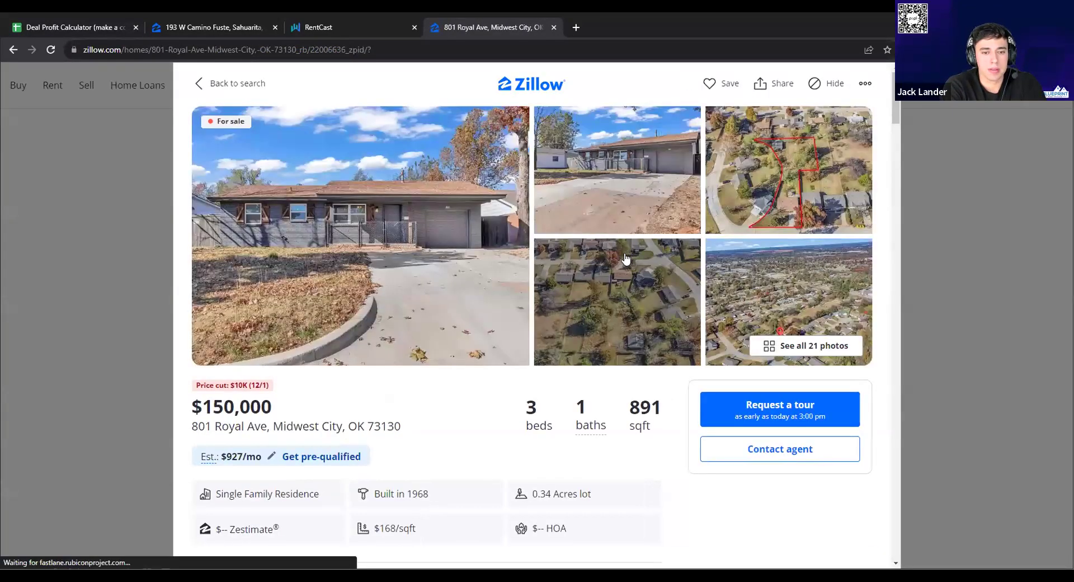
# Browse the listing's photos and highlight its Owner Financing Details paragraph
pyautogui.scroll(-1, 725, 261)
pyautogui.click(800, 288)
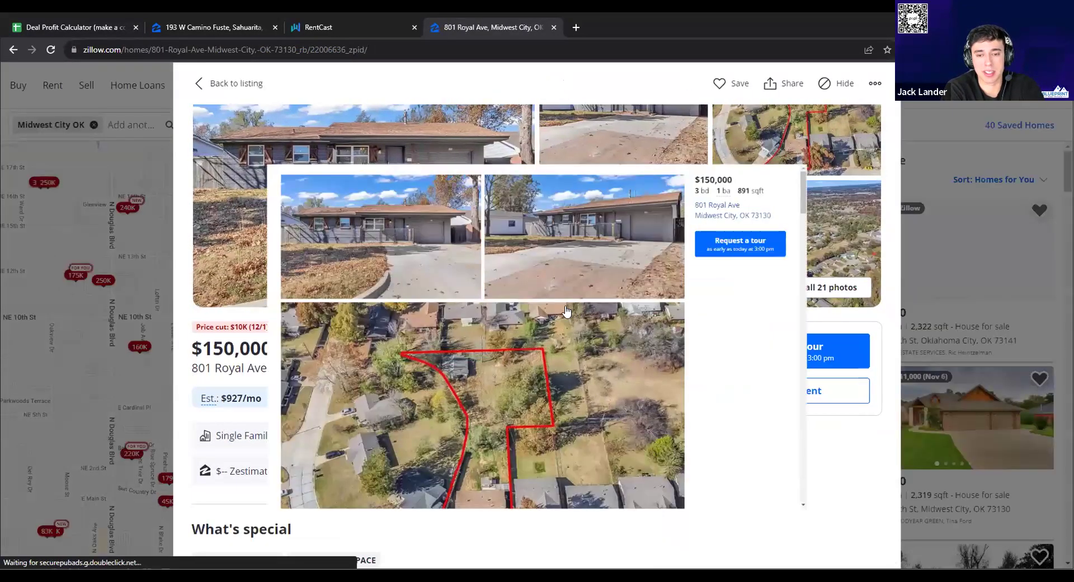
pyautogui.scroll(-3, 550, 302)
pyautogui.scroll(-10, 549, 302)
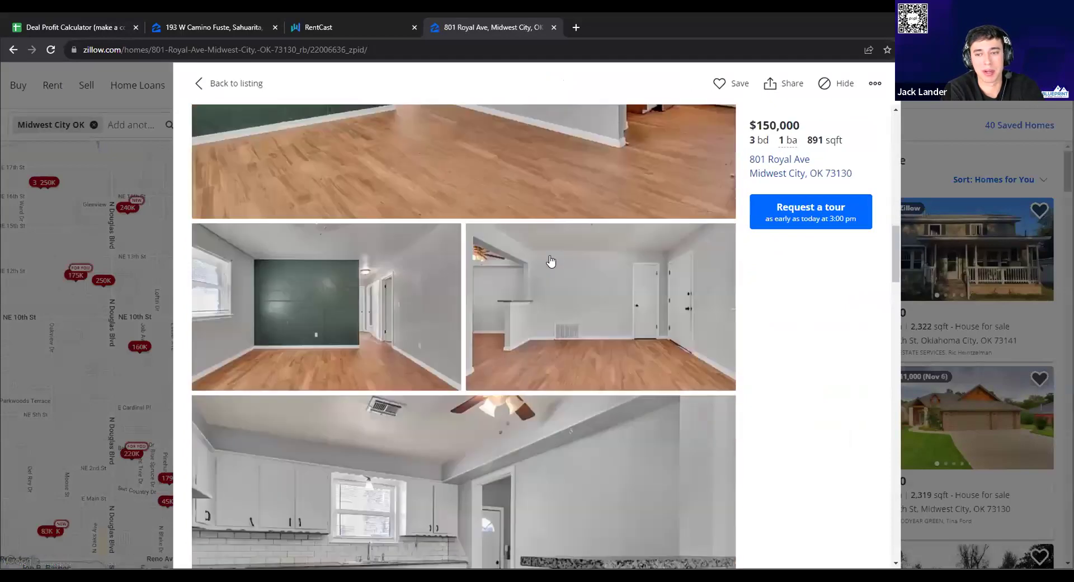
pyautogui.scroll(-5, 551, 253)
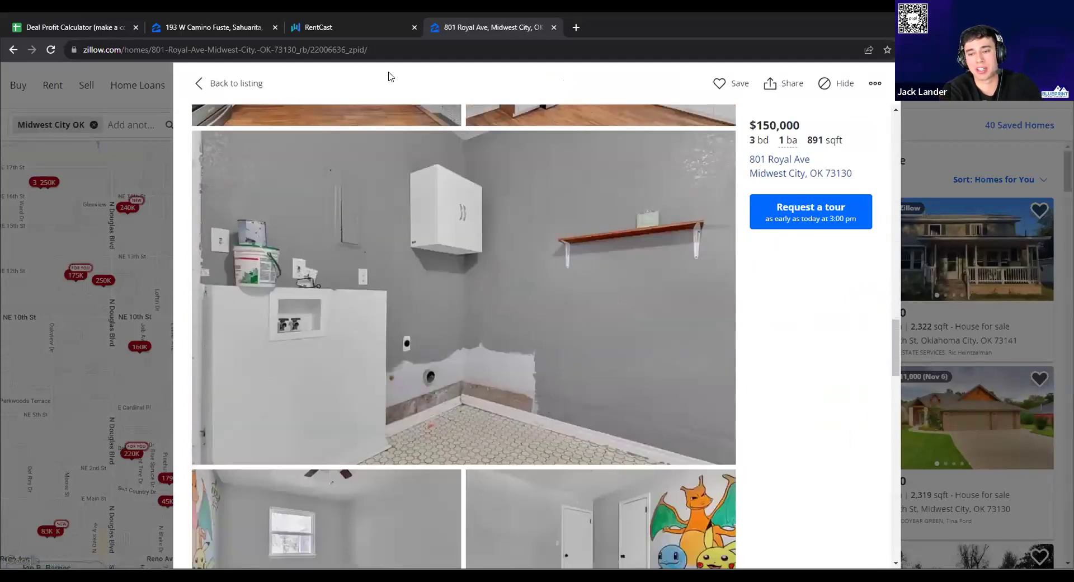
pyautogui.click(235, 83)
pyautogui.scroll(-5, 440, 236)
pyautogui.click(218, 369)
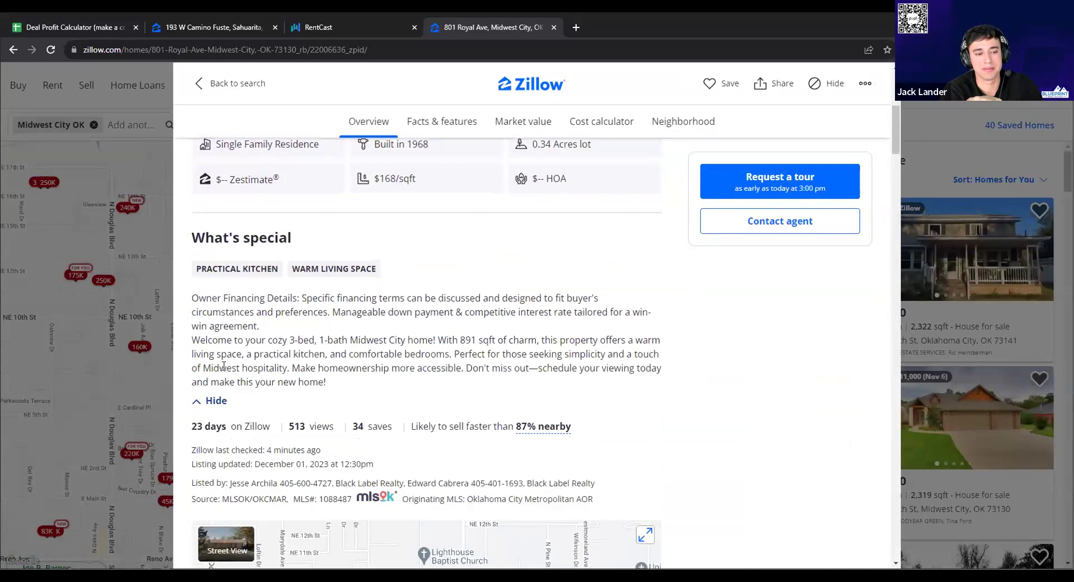
pyautogui.moveTo(267, 329); pyautogui.dragTo(189, 301)
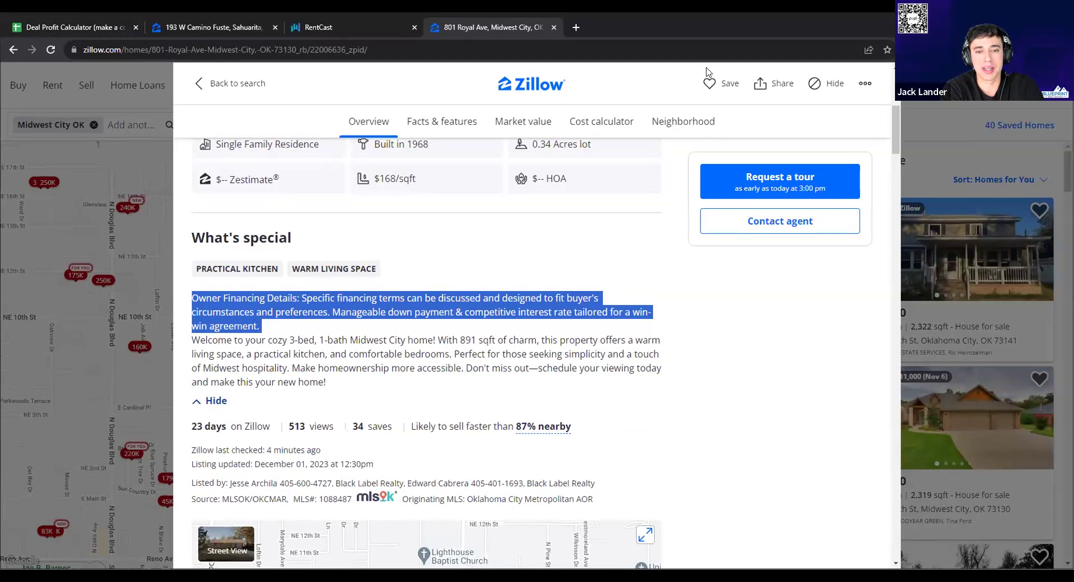
pyautogui.click(101, 30)
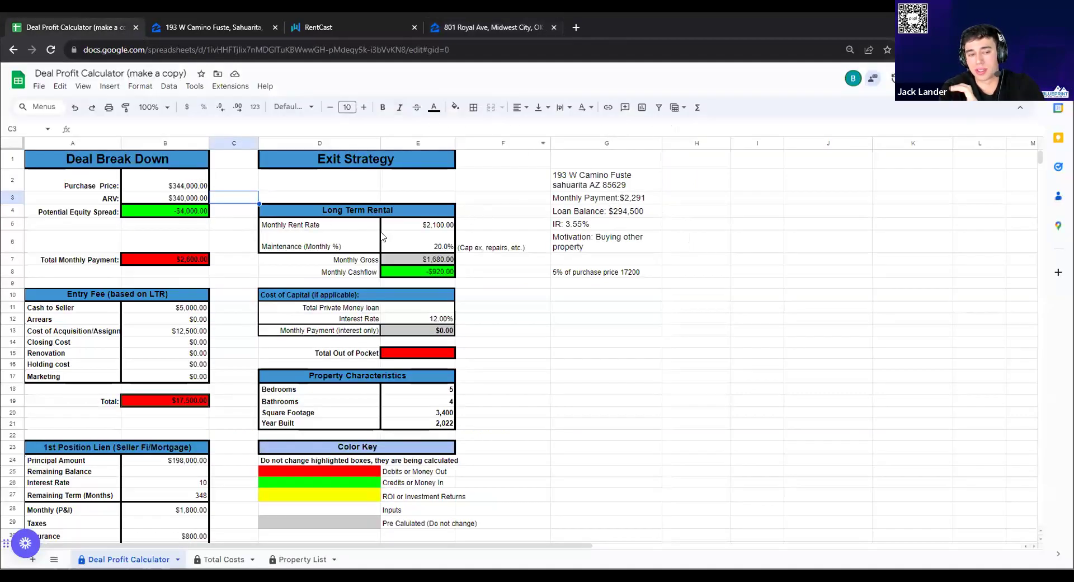
# Change the Monthly Rent Rate in E5 from $2,100 to $1,950
pyautogui.doubleClick(407, 224)
pyautogui.doubleClick(407, 225)
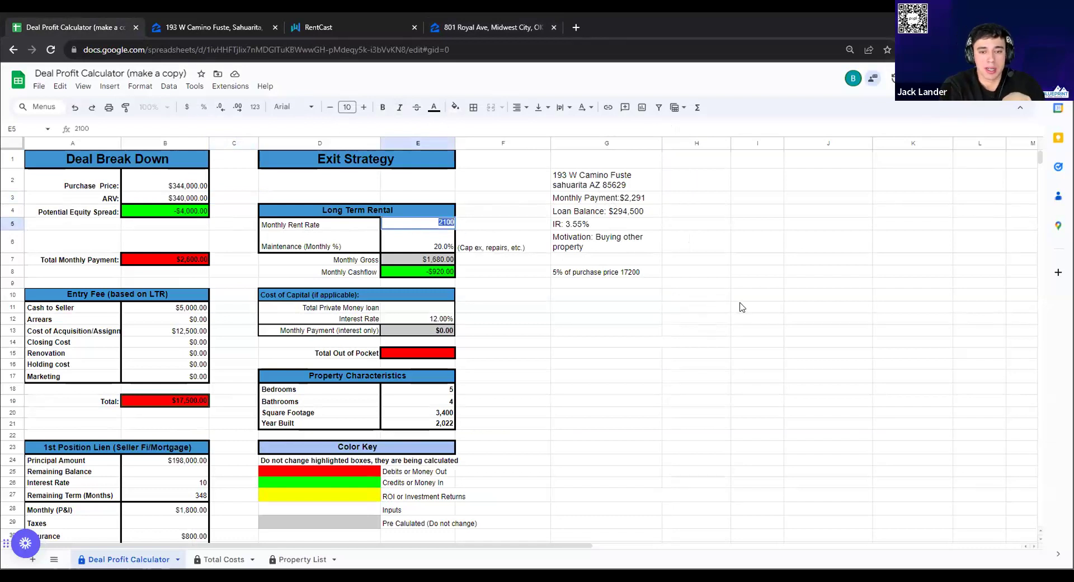
pyautogui.write('1950')
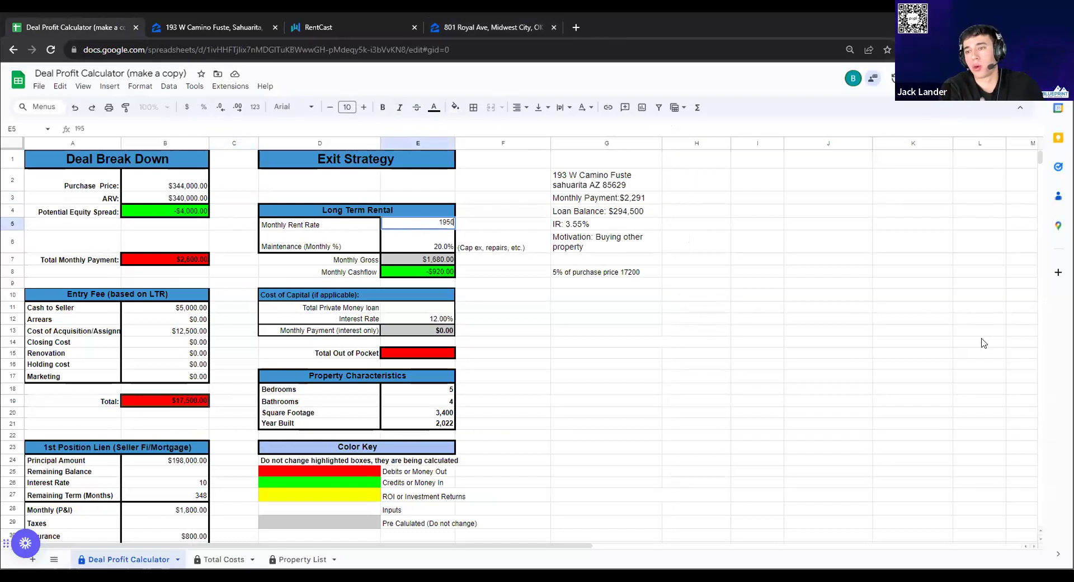
pyautogui.press('Tab')
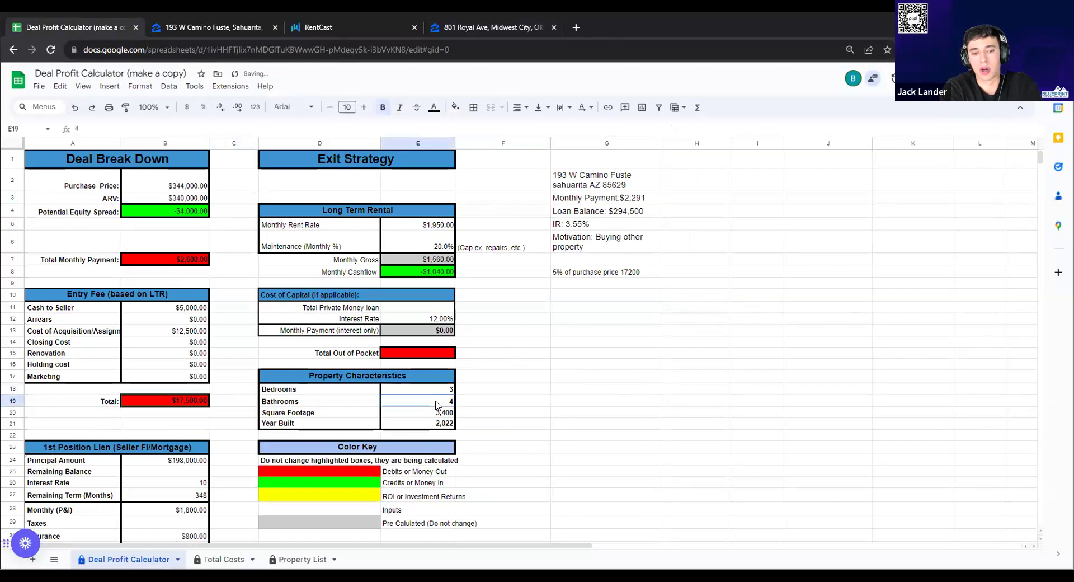
# Enter 2,237 square feet and 2008 as year built in the property characteristics
pyautogui.click(189, 28)
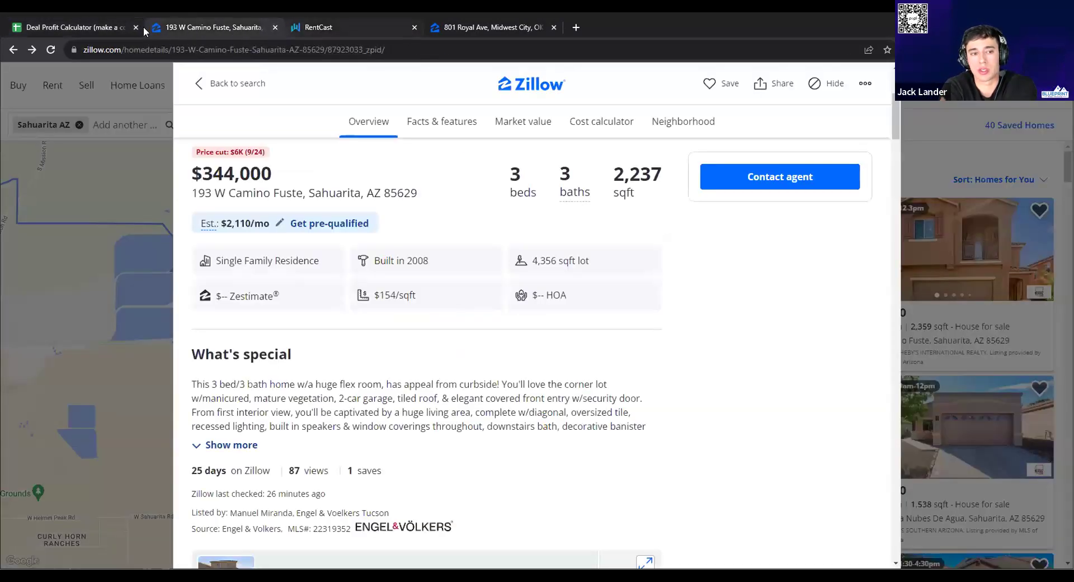
pyautogui.click(123, 27)
pyautogui.click(443, 411)
pyautogui.write('2237')
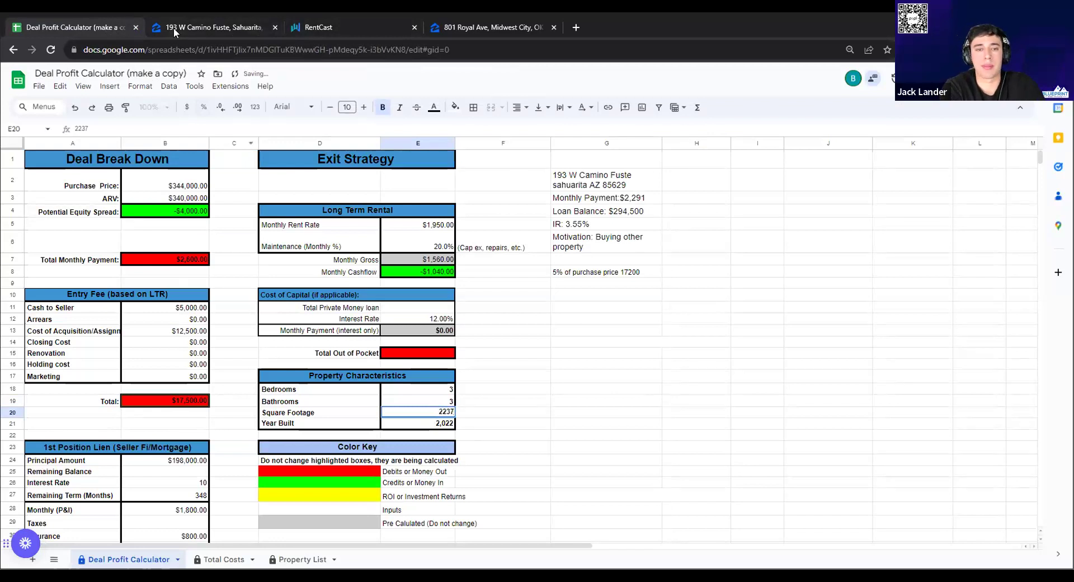
pyautogui.click(173, 28)
pyautogui.click(93, 28)
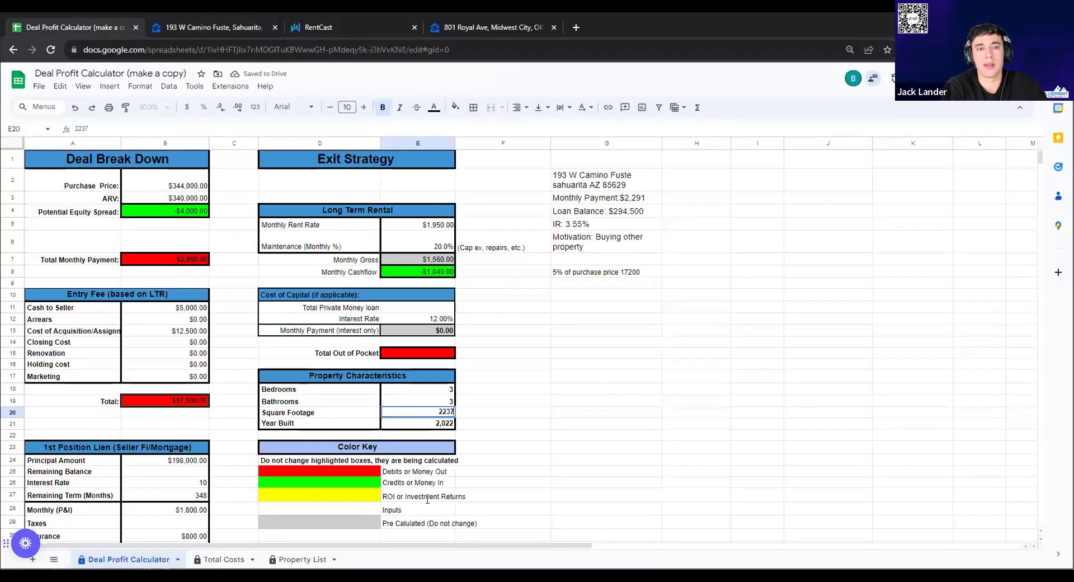
pyautogui.press('Return')
pyautogui.write('2008')
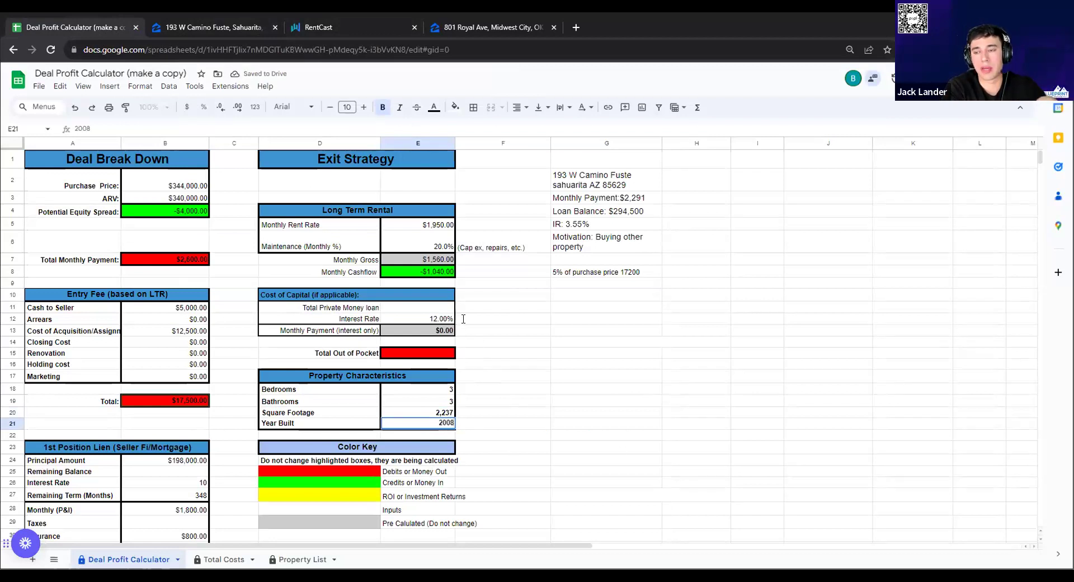
pyautogui.click(463, 319)
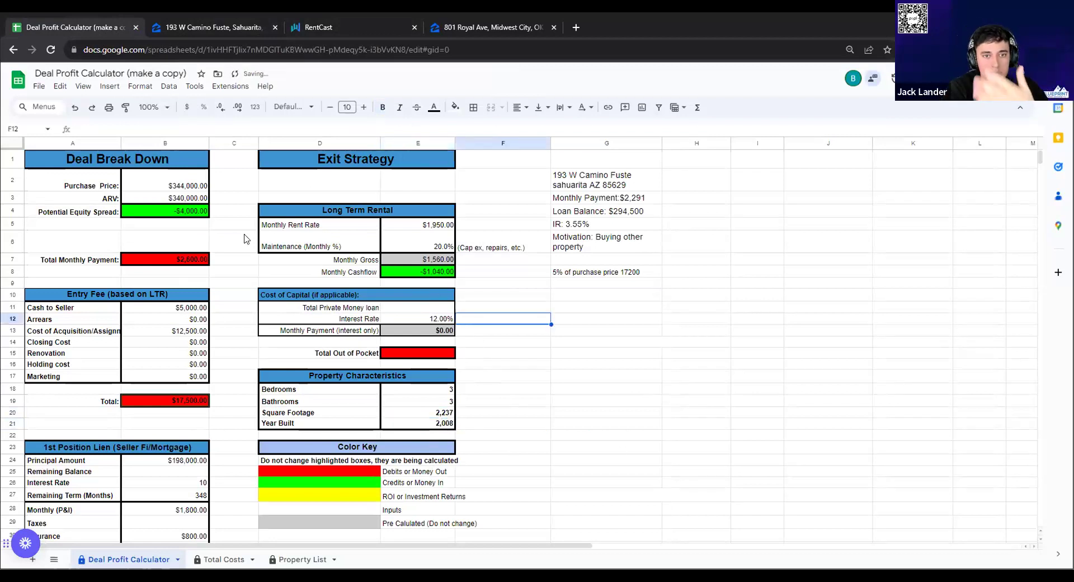
# Start typing 2291 into B7, then cancel, keeping its Total Monthly Payment formula
pyautogui.doubleClick(171, 259)
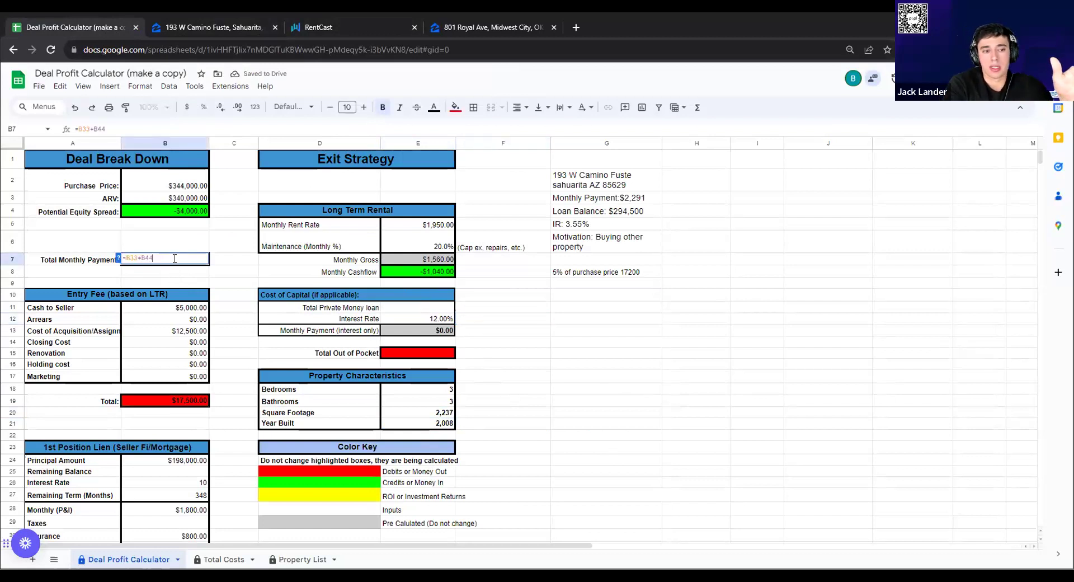
pyautogui.write('2291')
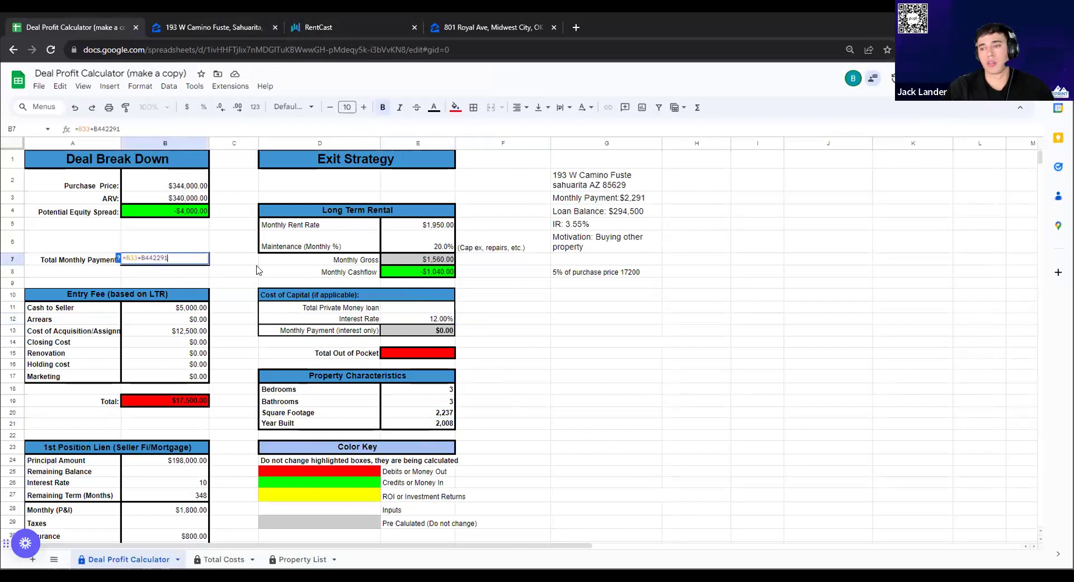
pyautogui.press('Escape')
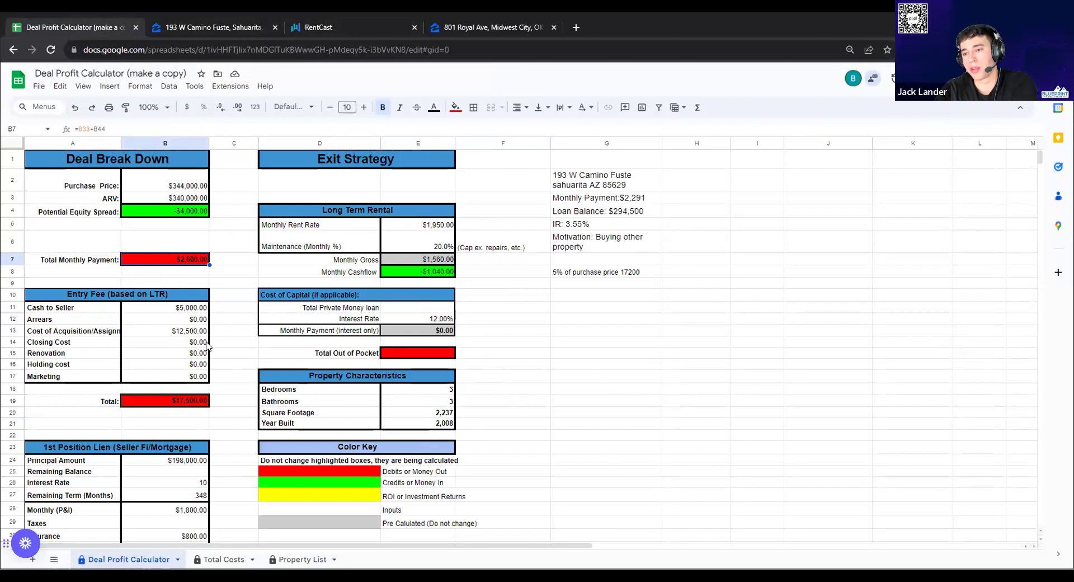
pyautogui.scroll(-3, 208, 386)
pyautogui.scroll(2, 207, 384)
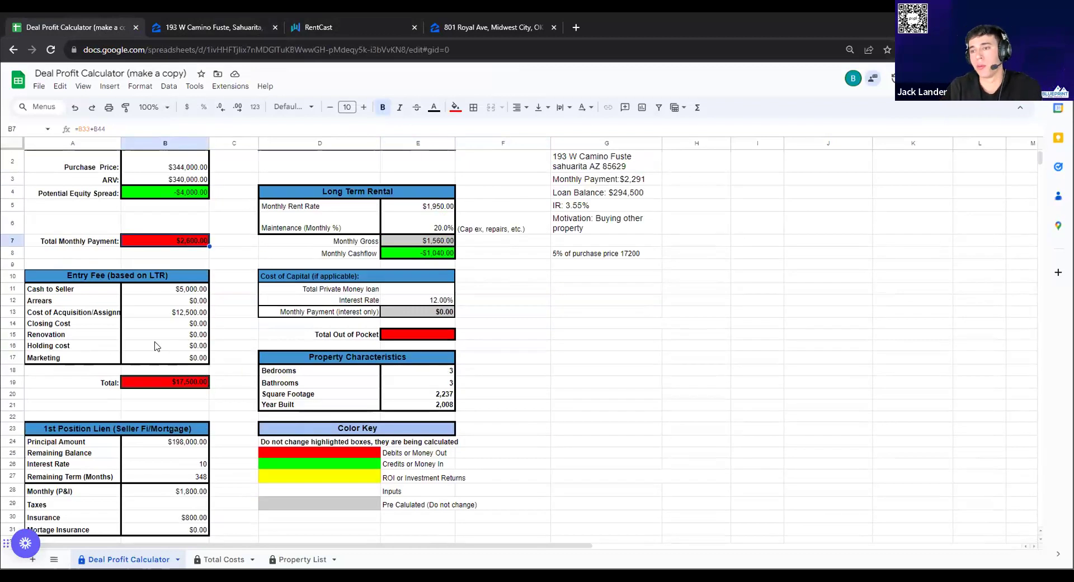
pyautogui.scroll(1, 155, 346)
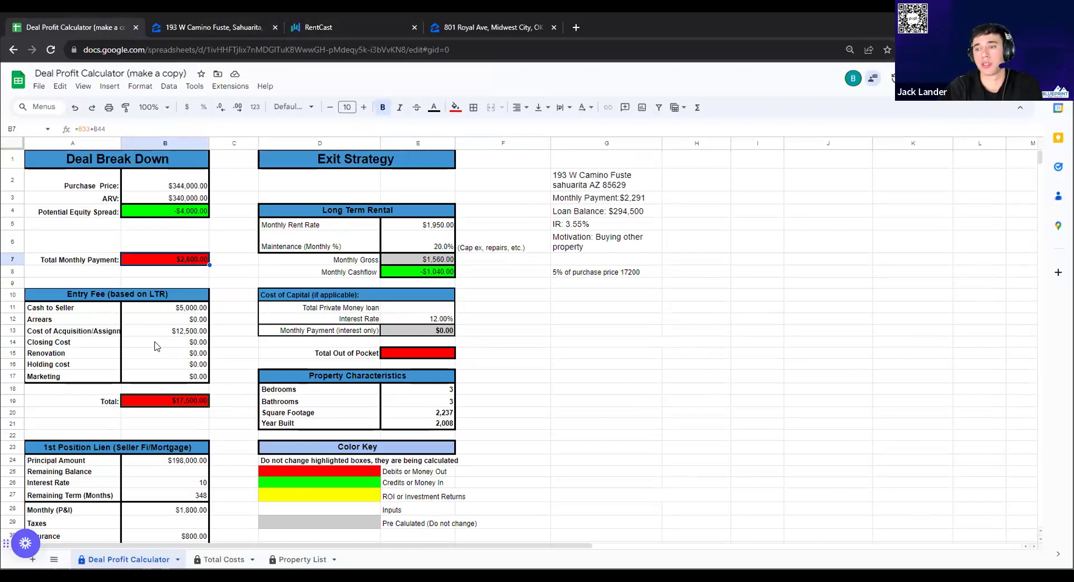
pyautogui.scroll(-2, 155, 346)
pyautogui.scroll(-1, 155, 346)
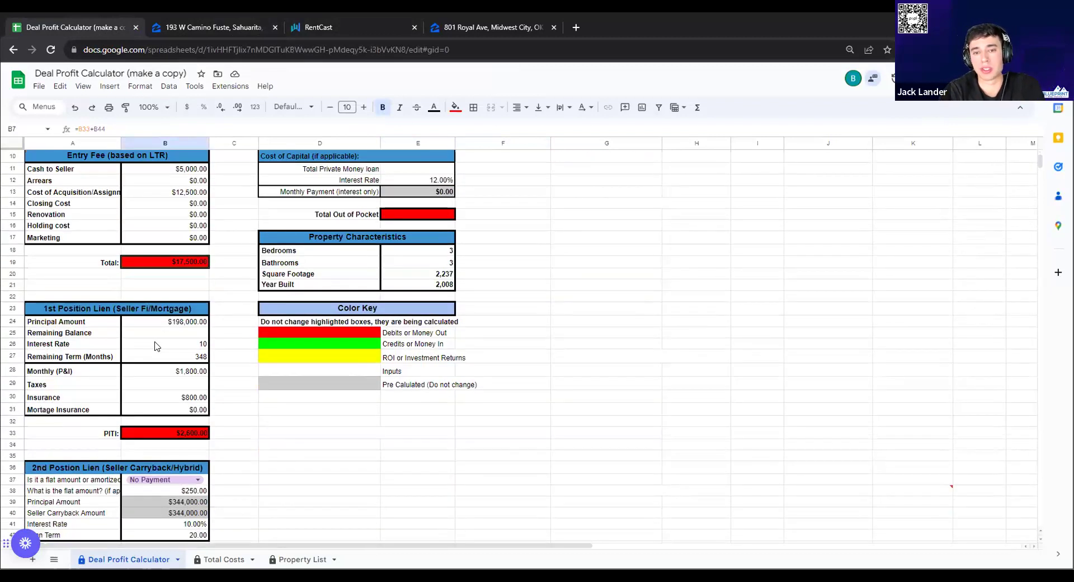
# Clear the $800 insurance in B30 and set the first lien monthly P&I to $2,291
pyautogui.doubleClick(161, 372)
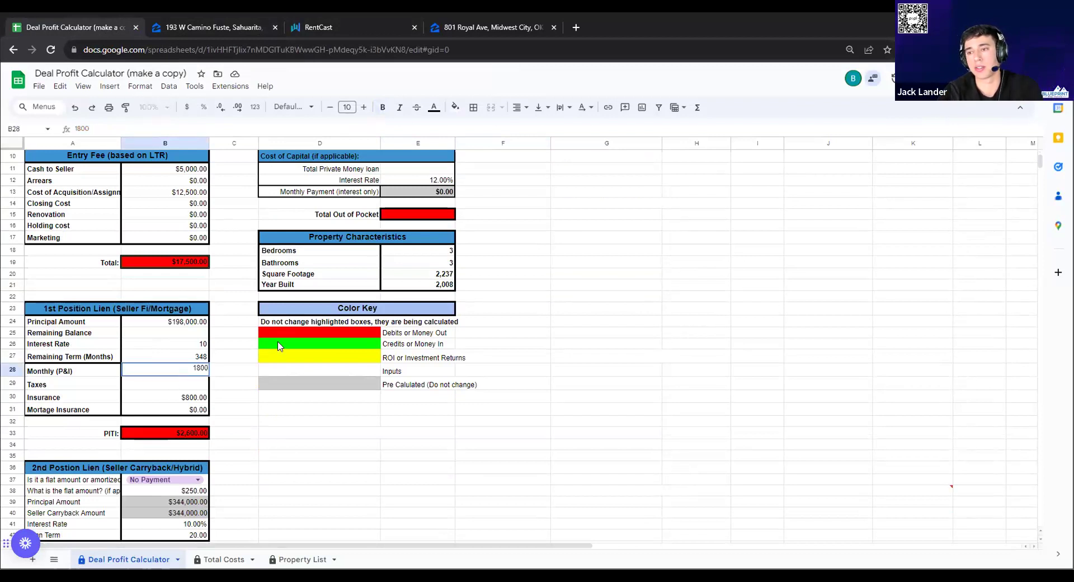
pyautogui.click(184, 398)
pyautogui.scroll(2, 223, 387)
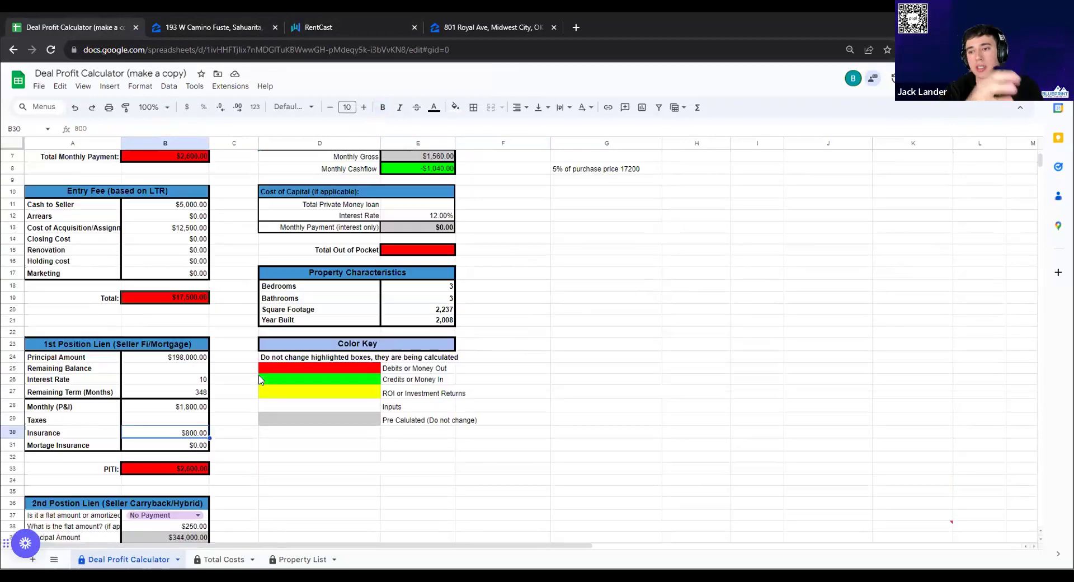
pyautogui.scroll(-3, 199, 430)
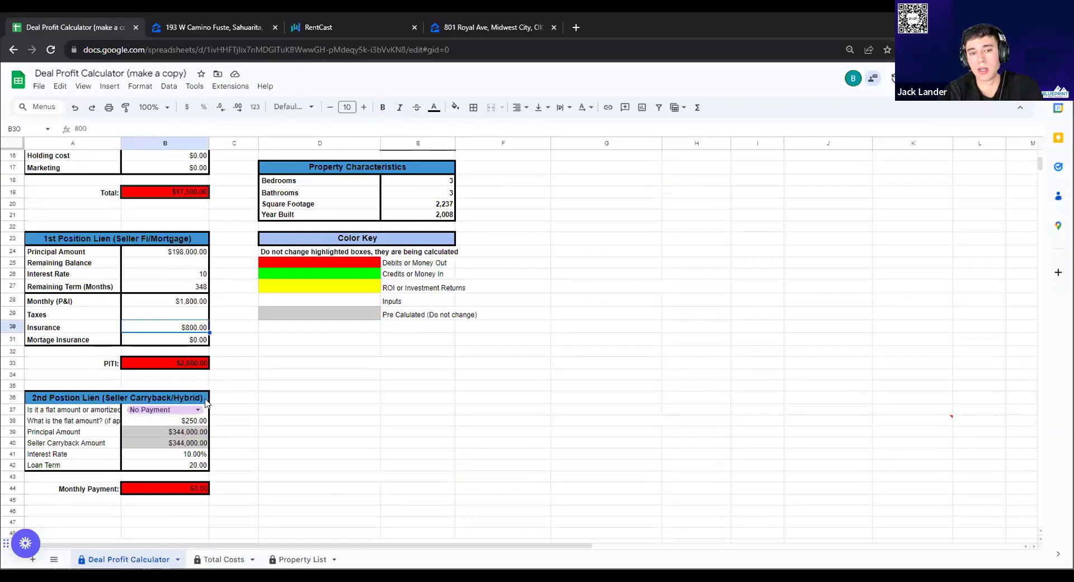
pyautogui.press('Delete')
pyautogui.scroll(3, 239, 363)
pyautogui.scroll(3, 240, 363)
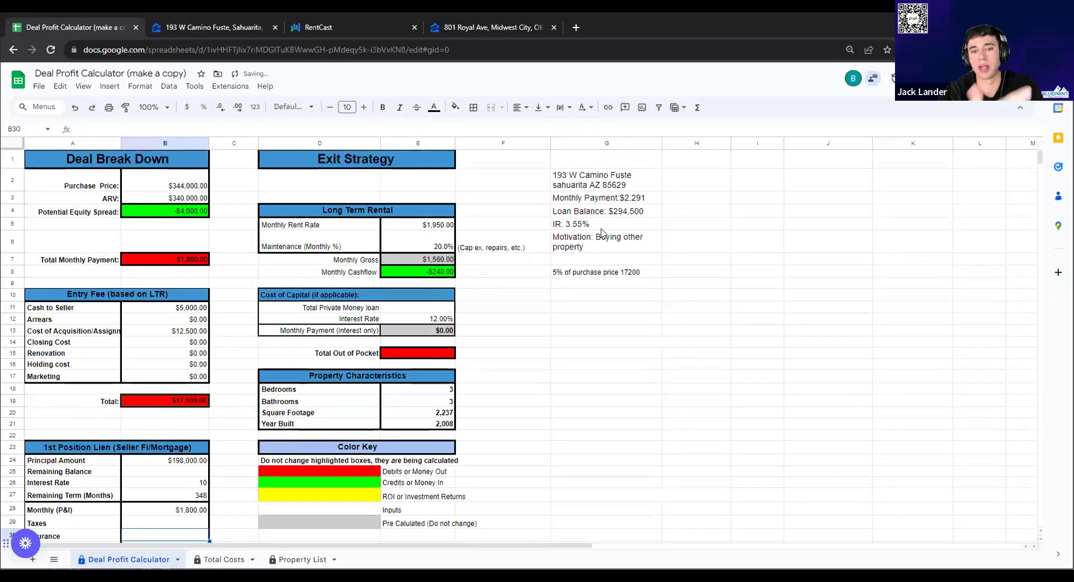
pyautogui.scroll(-3, 520, 302)
pyautogui.click(184, 392)
pyautogui.write('2,291')
pyautogui.press('Tab')
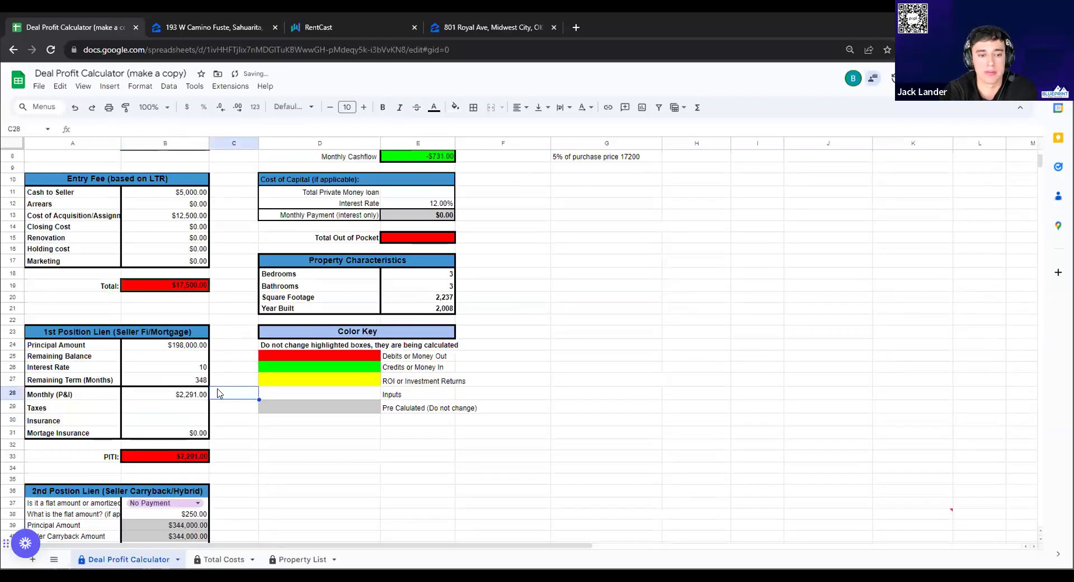
# Try a 10% maintenance rate, then undo it back to 20%
pyautogui.scroll(3, 218, 385)
pyautogui.scroll(-1, 220, 375)
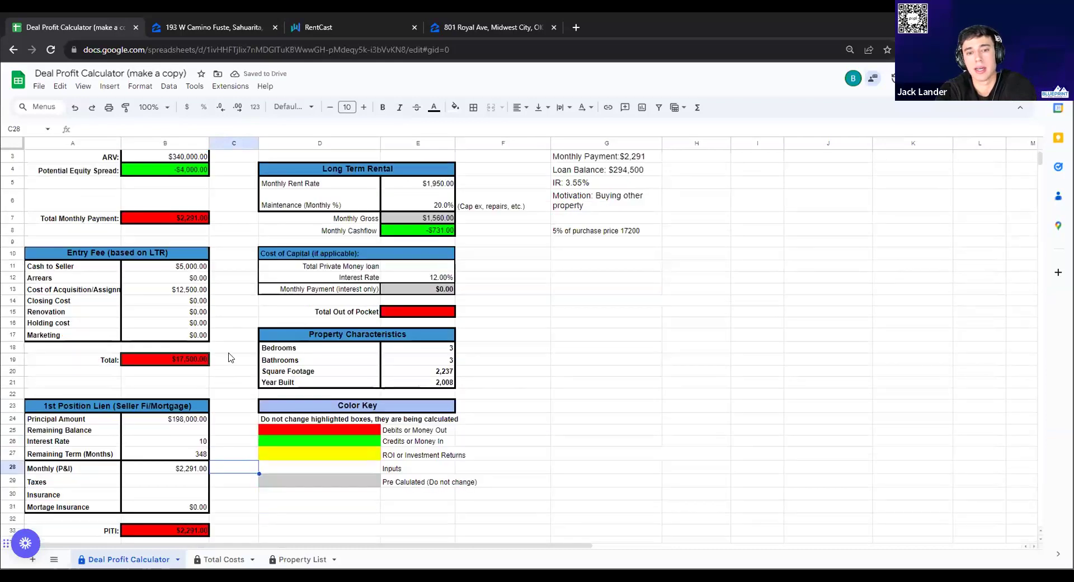
pyautogui.click(548, 336)
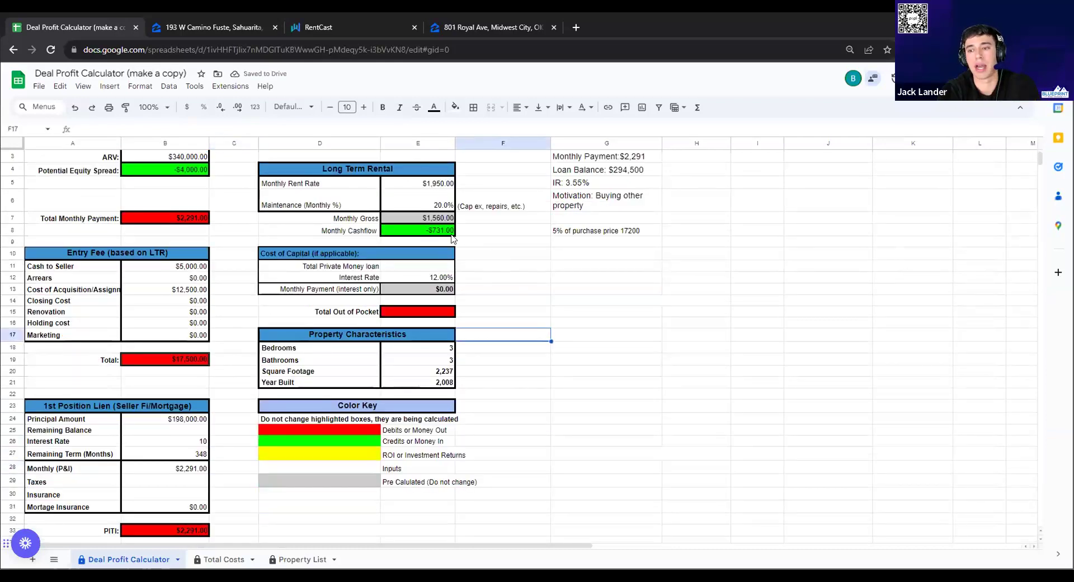
pyautogui.doubleClick(417, 206)
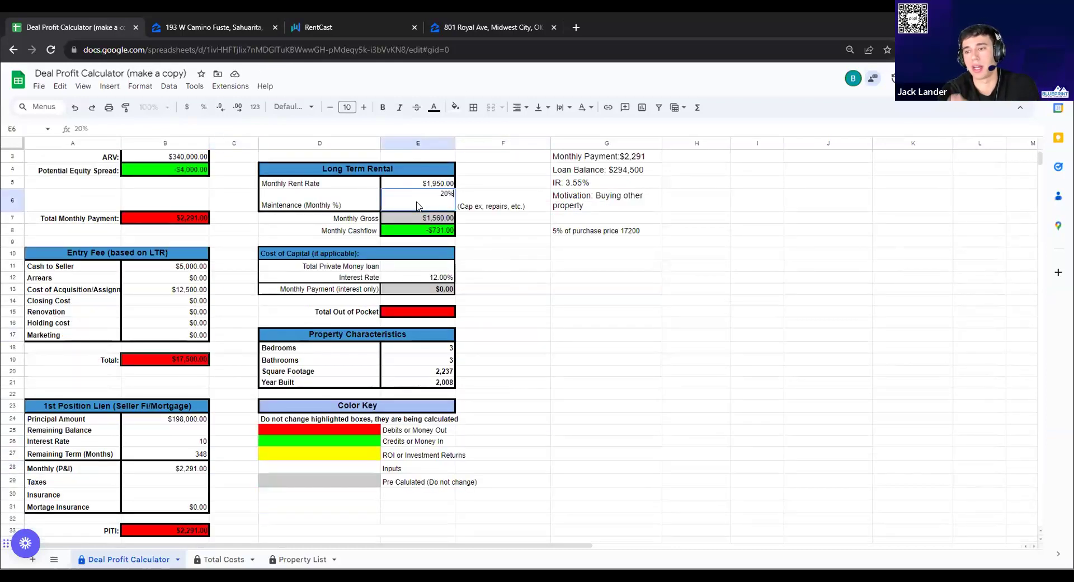
pyautogui.write('10%')
pyautogui.press('Tab')
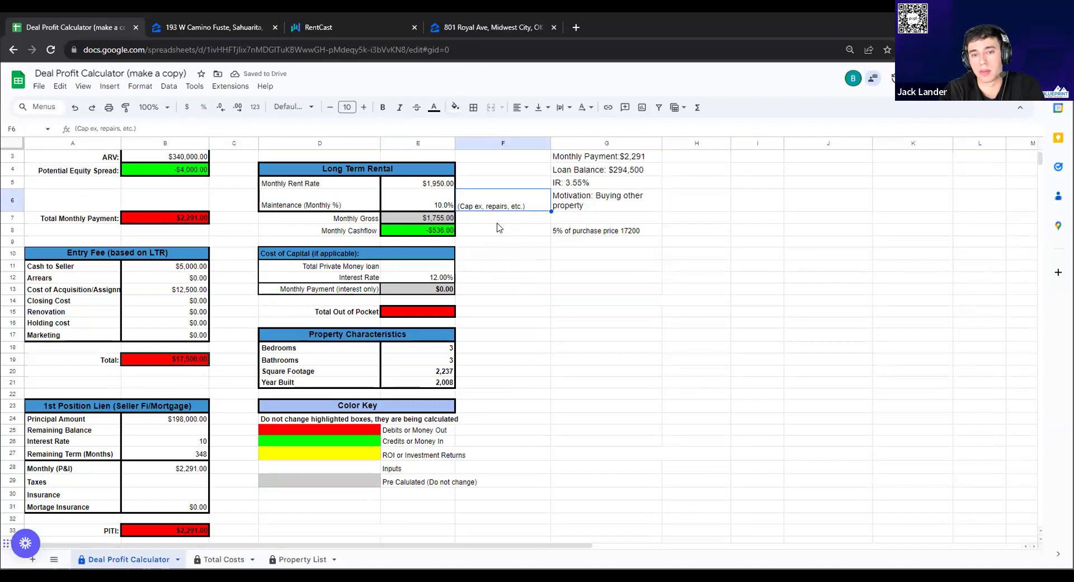
pyautogui.click(74, 108)
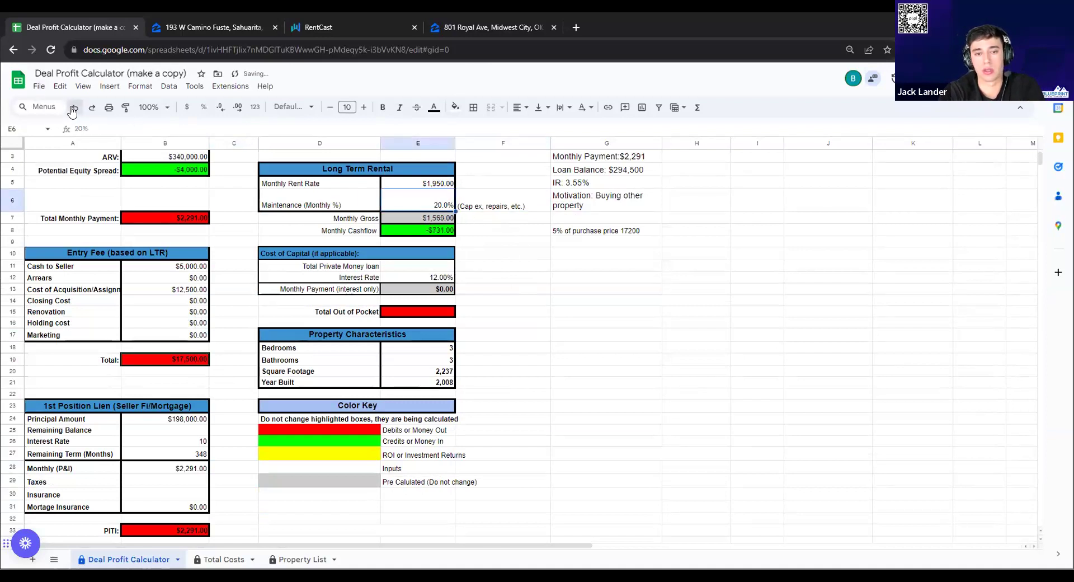
# Change Cost of Acquisition from $12,500 to $8,000, leaving Cash to Seller at $5,000
pyautogui.click(600, 278)
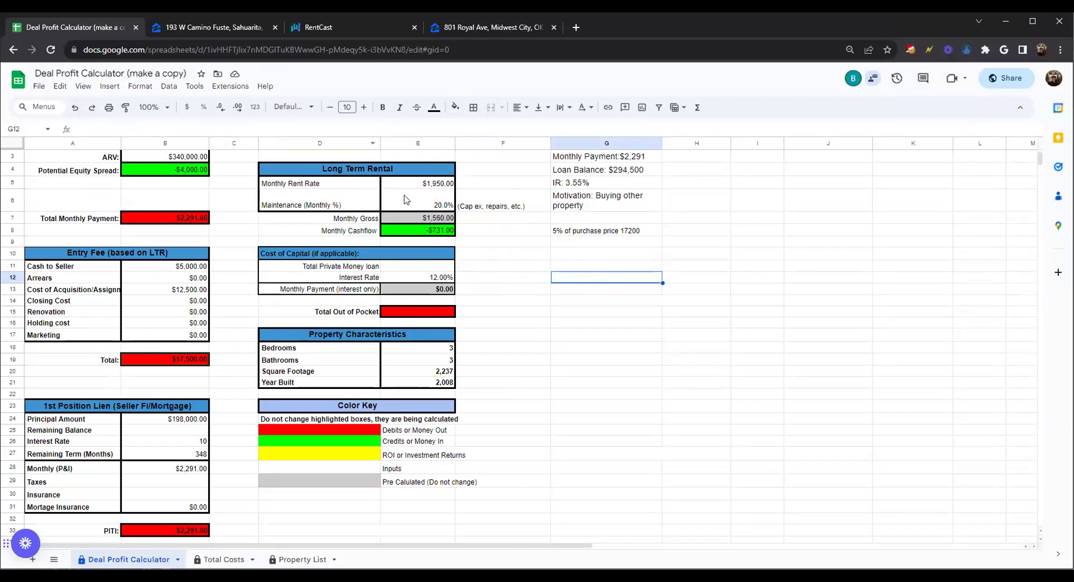
pyautogui.scroll(1, 461, 233)
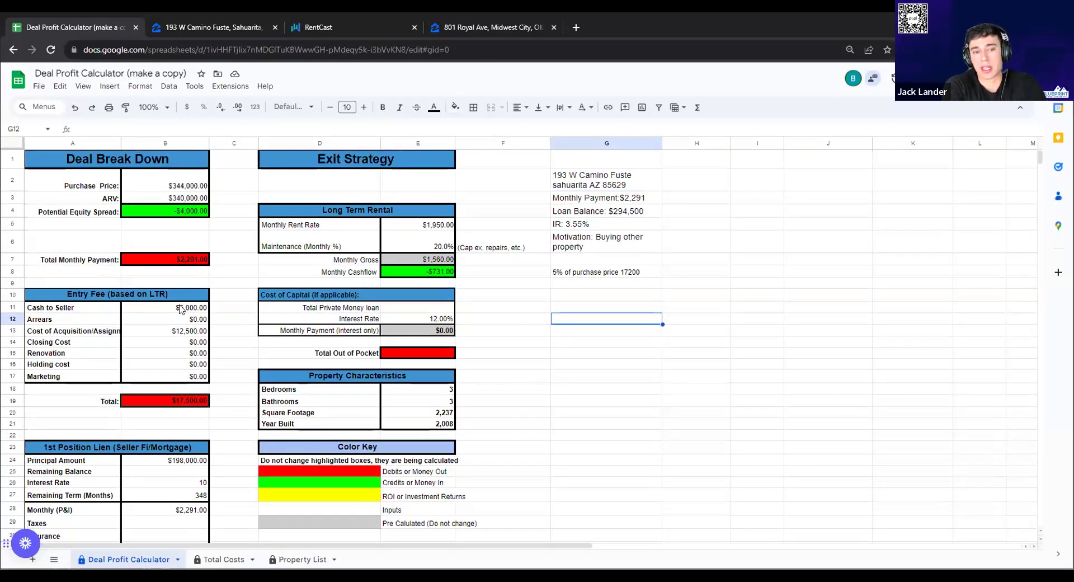
pyautogui.click(165, 333)
pyautogui.doubleClick(200, 330)
pyautogui.moveTo(189, 330); pyautogui.dragTo(212, 334)
pyautogui.write('80')
pyautogui.click(254, 342)
pyautogui.click(179, 311)
pyautogui.doubleClick(179, 311)
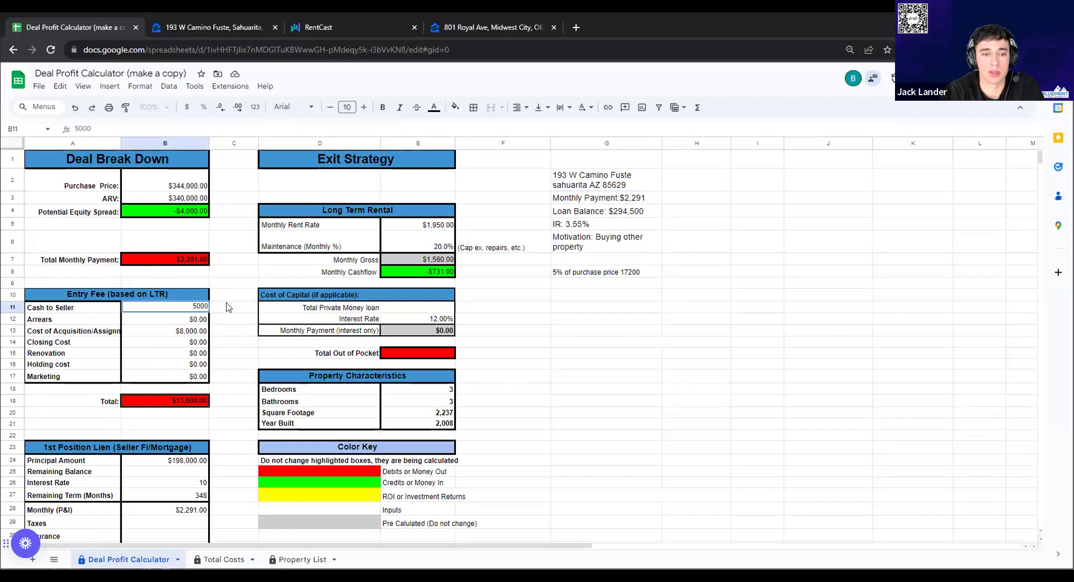
pyautogui.click(226, 301)
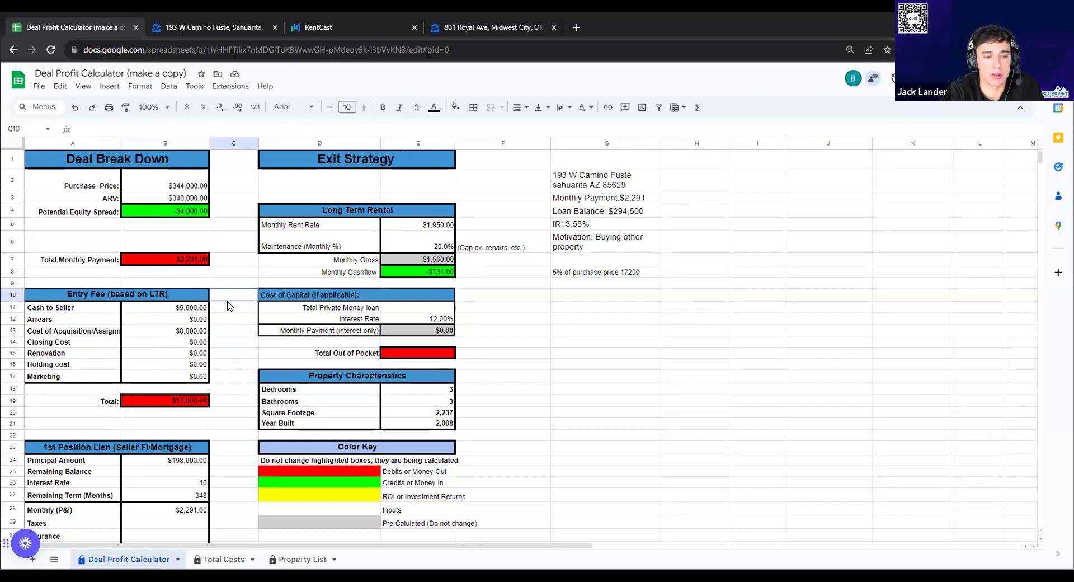
# Set the first lien principal to $294,000 and its interest rate to 3.55
pyautogui.scroll(-1, 228, 302)
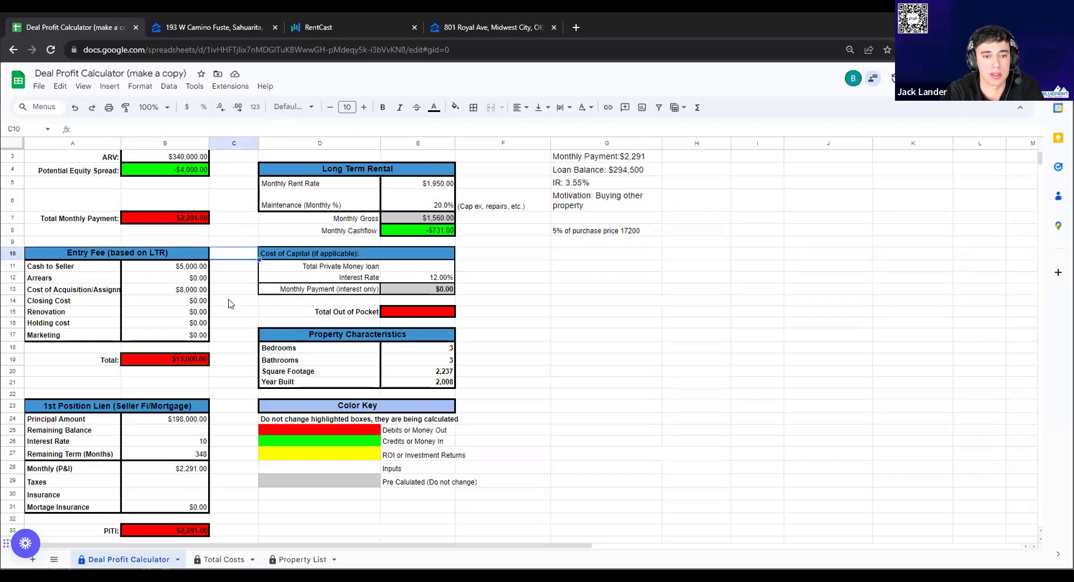
pyautogui.scroll(-1, 230, 305)
pyautogui.doubleClick(189, 392)
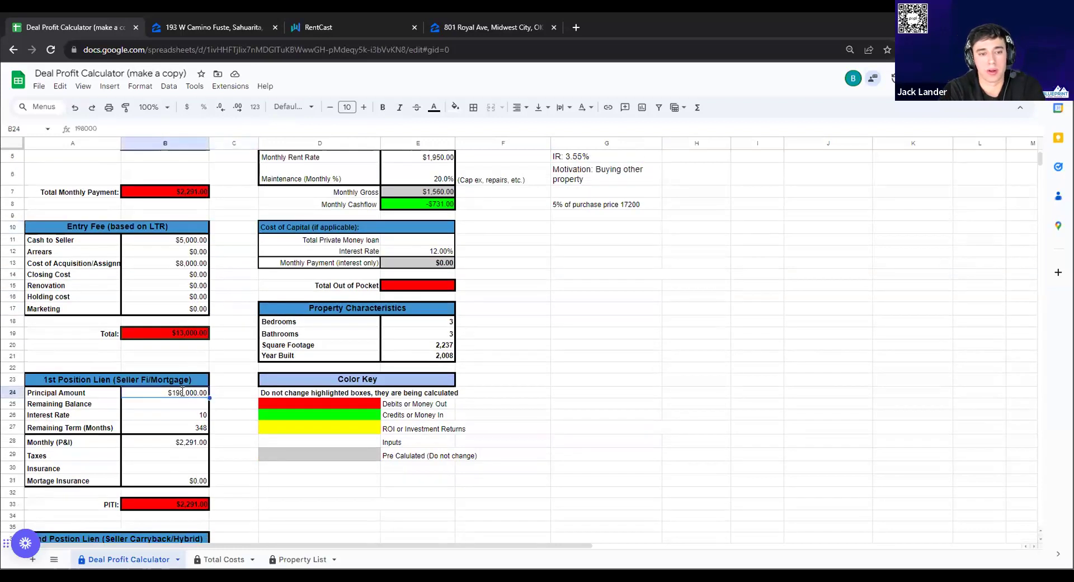
pyautogui.moveTo(185, 391); pyautogui.dragTo(194, 391)
pyautogui.write('295')
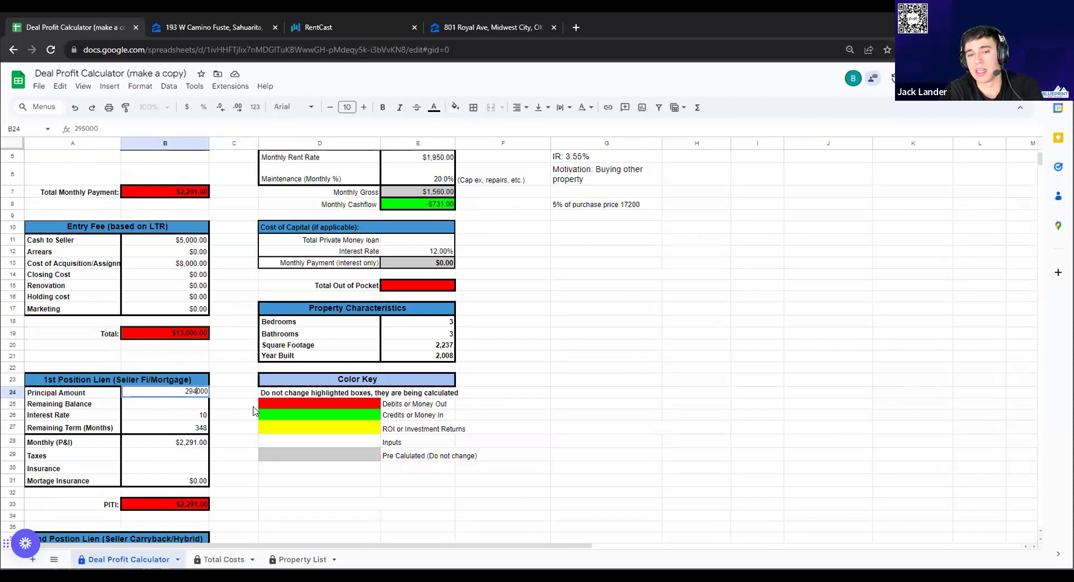
pyautogui.press('Tab')
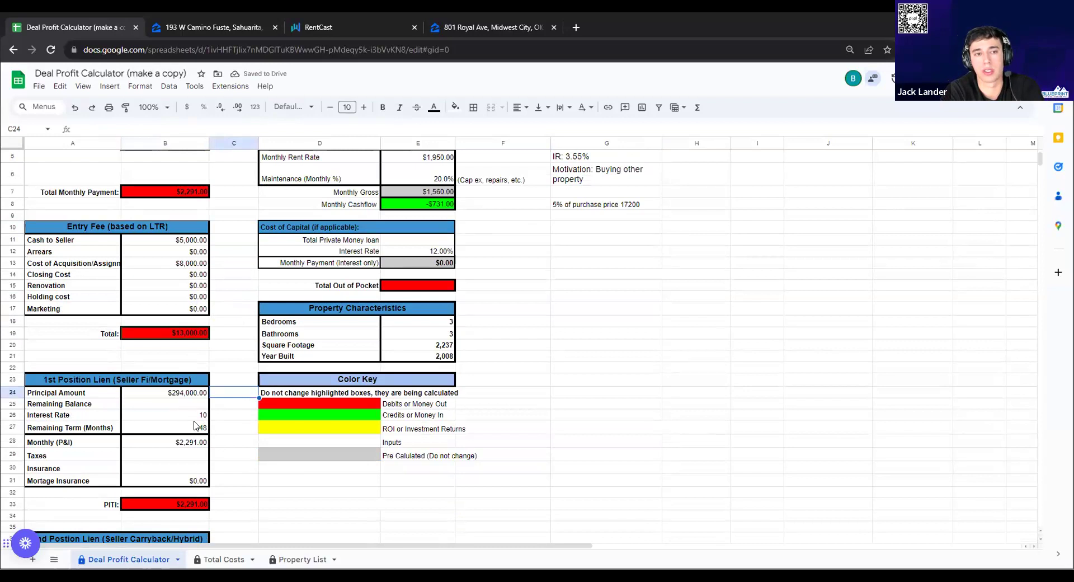
pyautogui.click(198, 418)
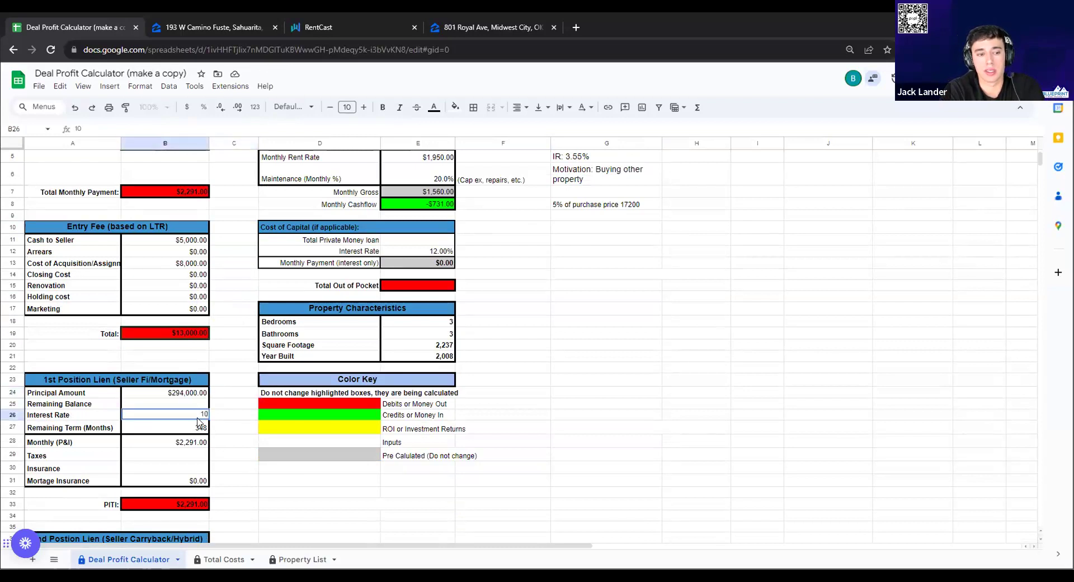
pyautogui.write('3.55')
pyautogui.press('Tab')
pyautogui.scroll(2, 254, 391)
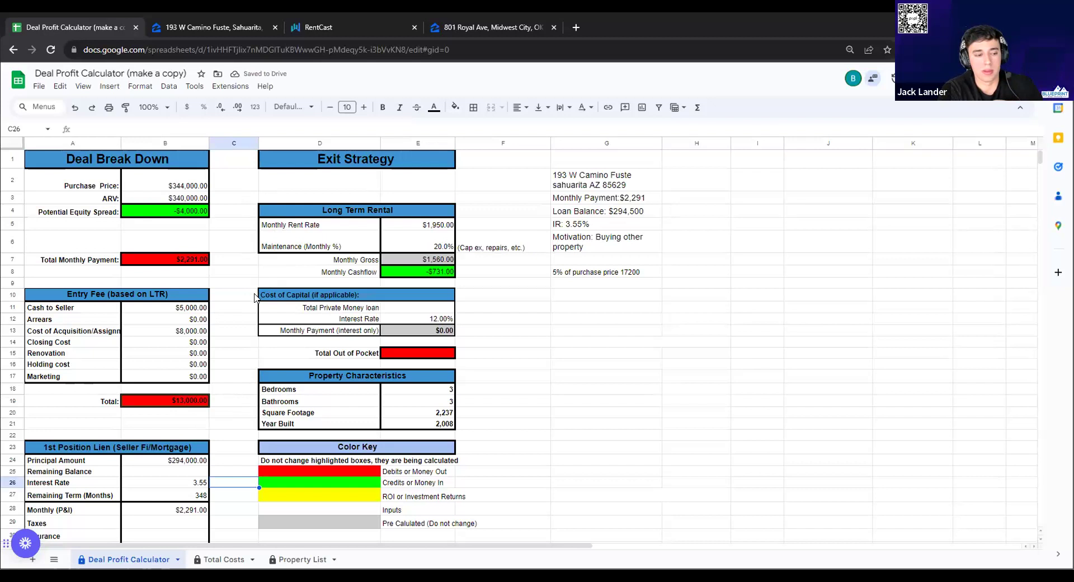
pyautogui.click(247, 323)
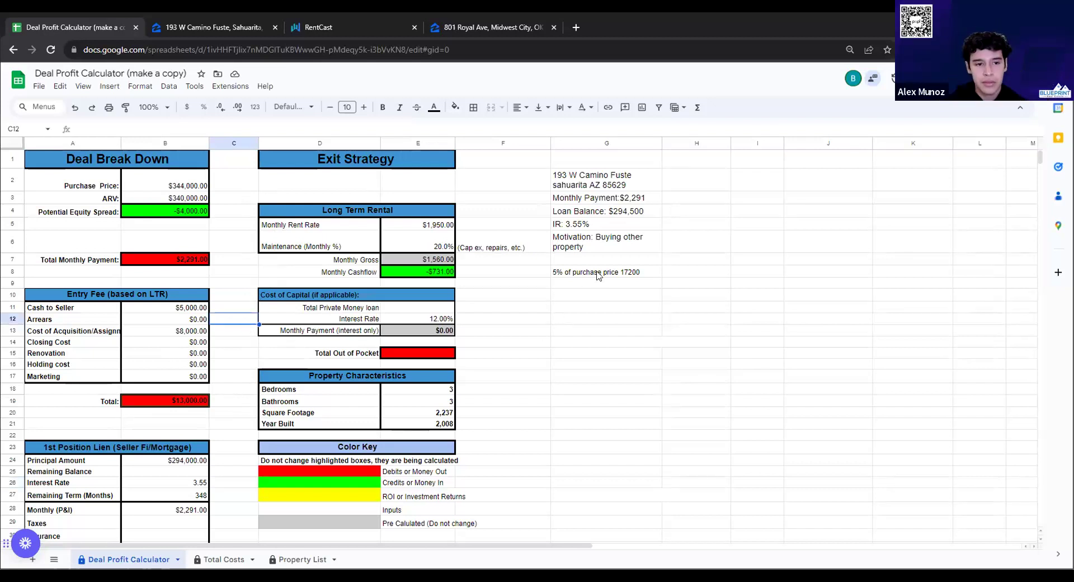
pyautogui.scroll(-5, 503, 234)
pyautogui.scroll(5, 481, 251)
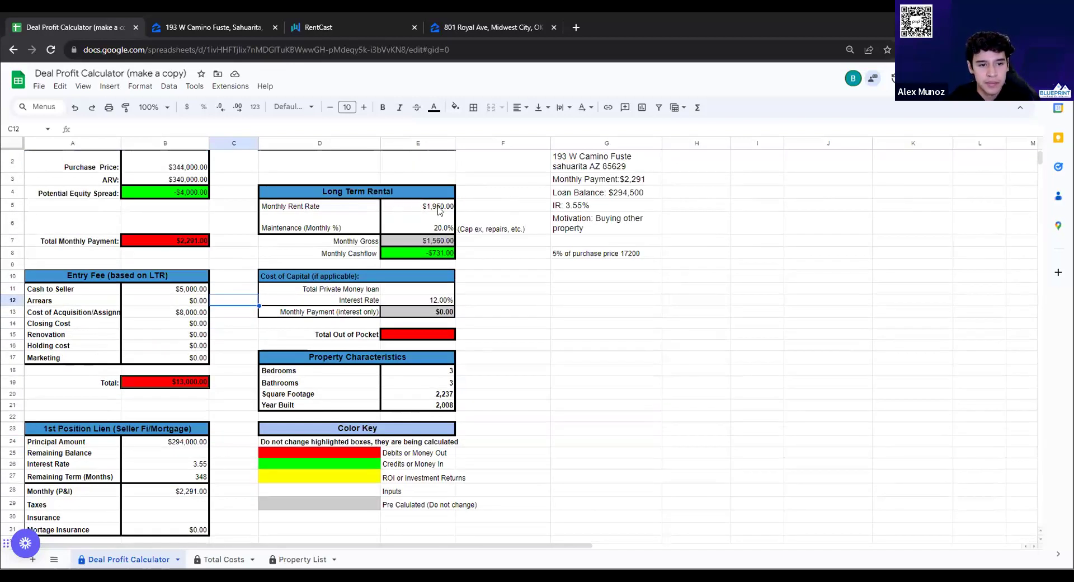
pyautogui.scroll(1, 503, 223)
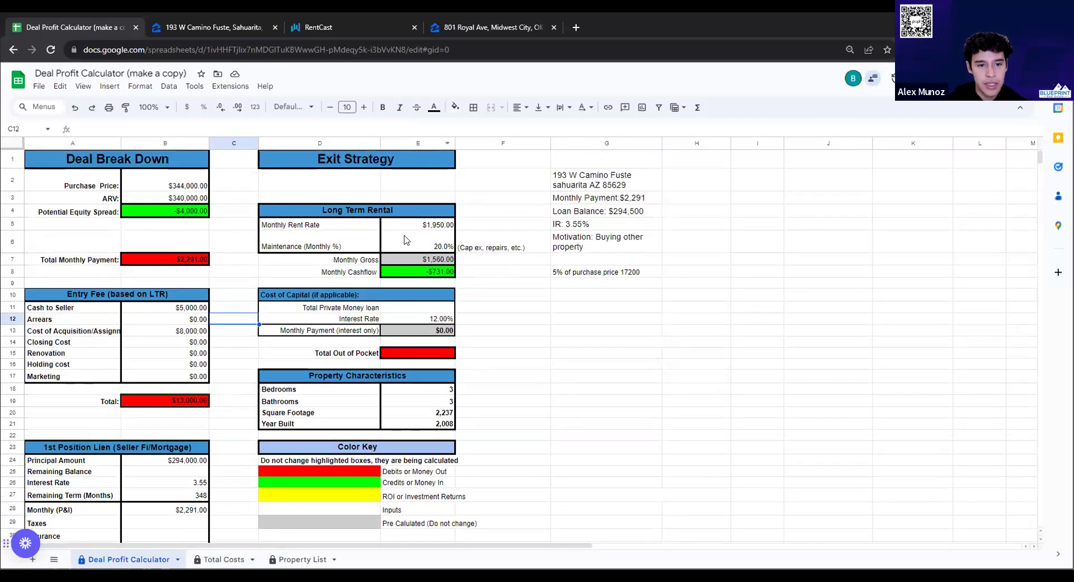
pyautogui.click(286, 248)
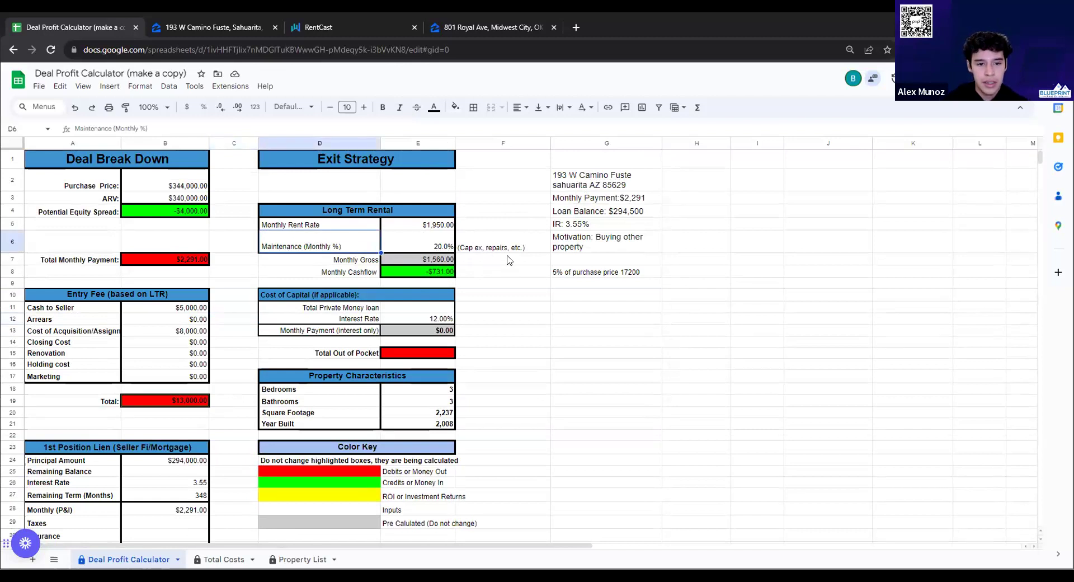
pyautogui.click(423, 274)
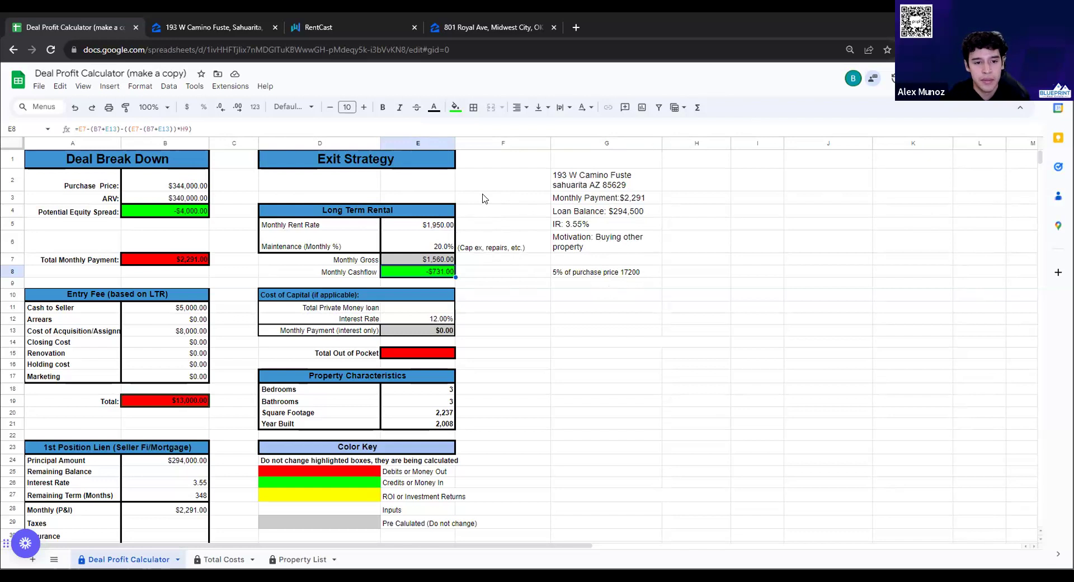
# Check the Monthly Rent Rate in E5, then open a new browser tab
pyautogui.click(420, 227)
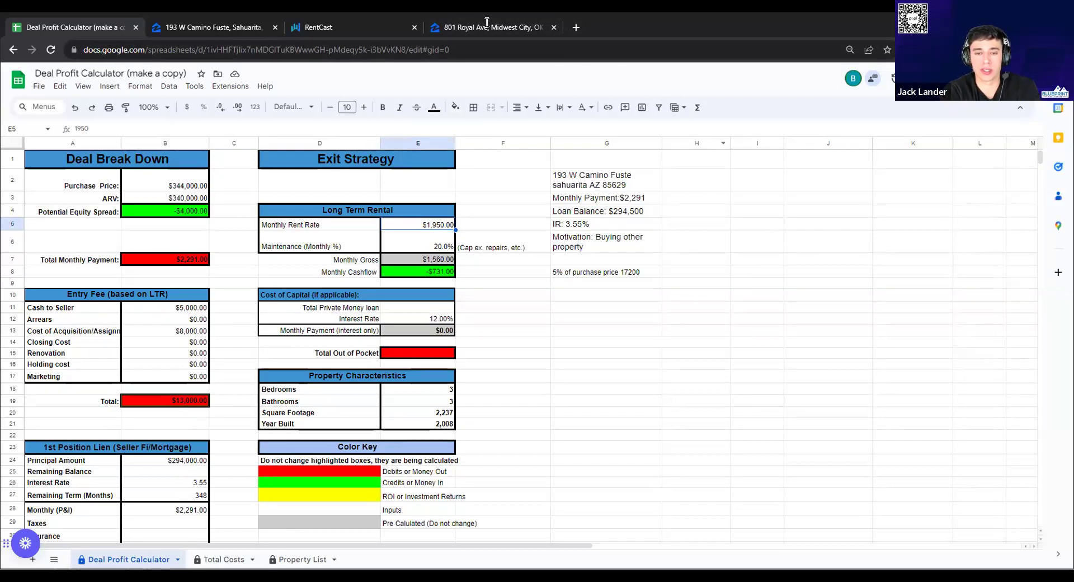
pyautogui.click(576, 27)
# Load AffordableHousing.com rentals and set the search location to Sahuarita, AZ
pyautogui.write('aff')
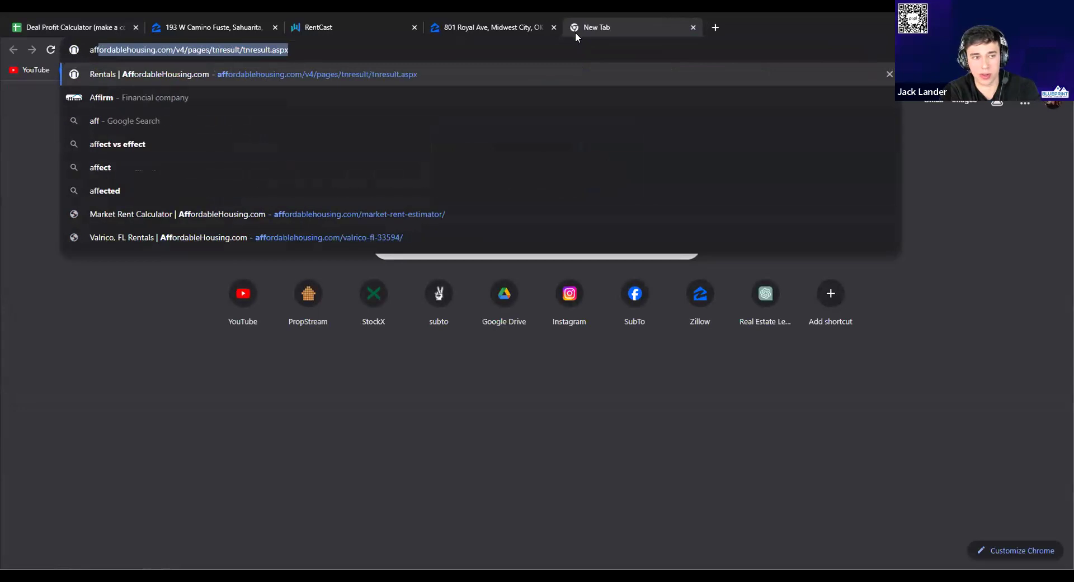
pyautogui.press('Return')
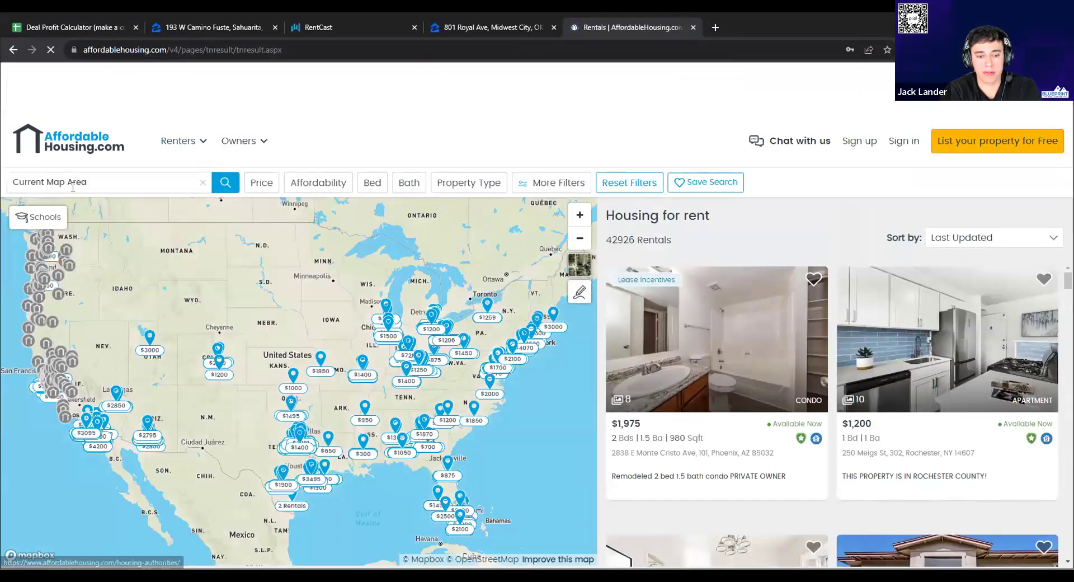
pyautogui.click(72, 185)
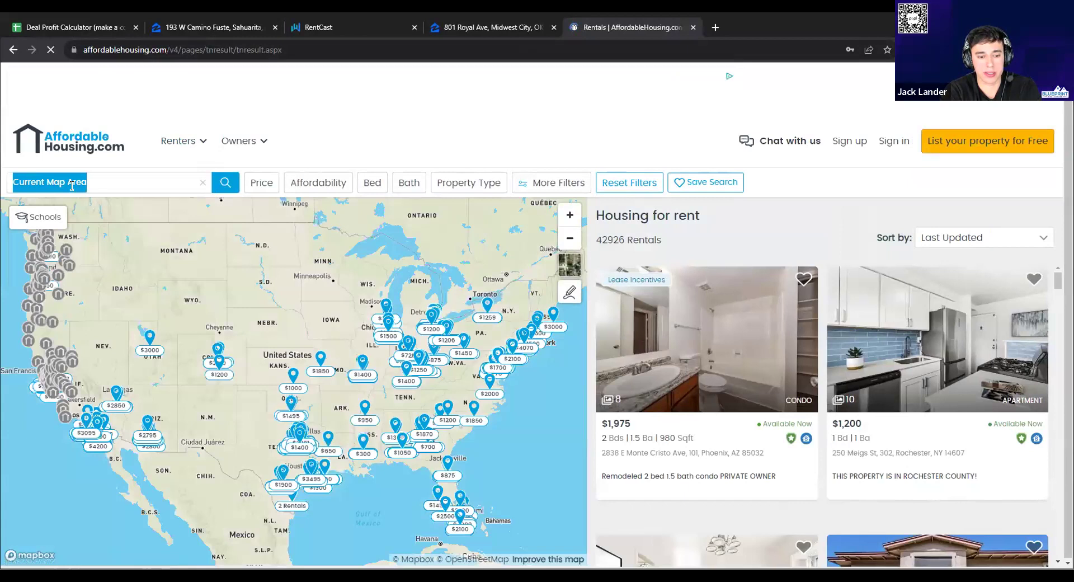
pyautogui.click(202, 180)
pyautogui.write('Sah')
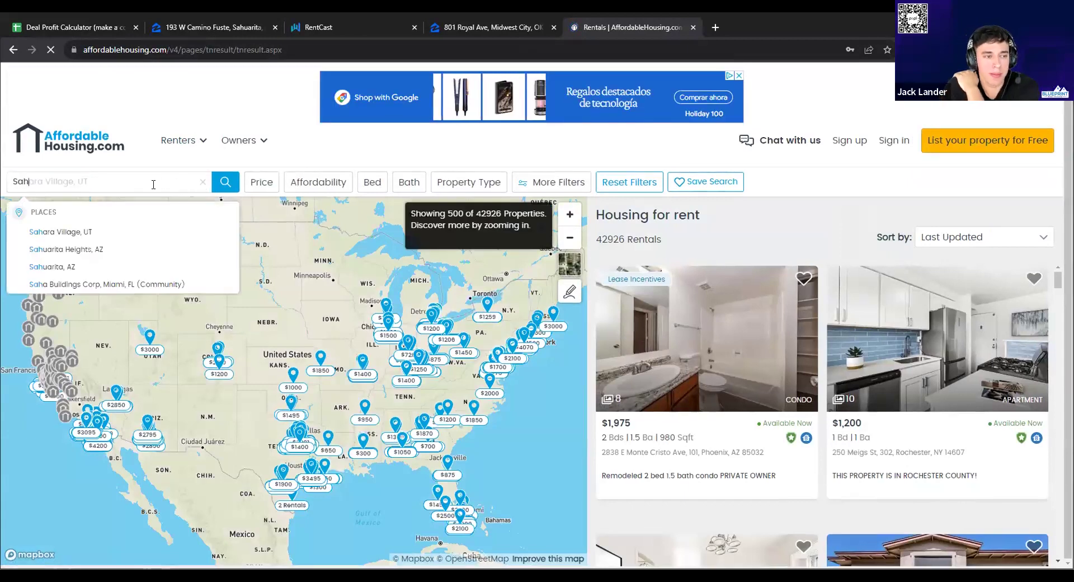
pyautogui.click(52, 266)
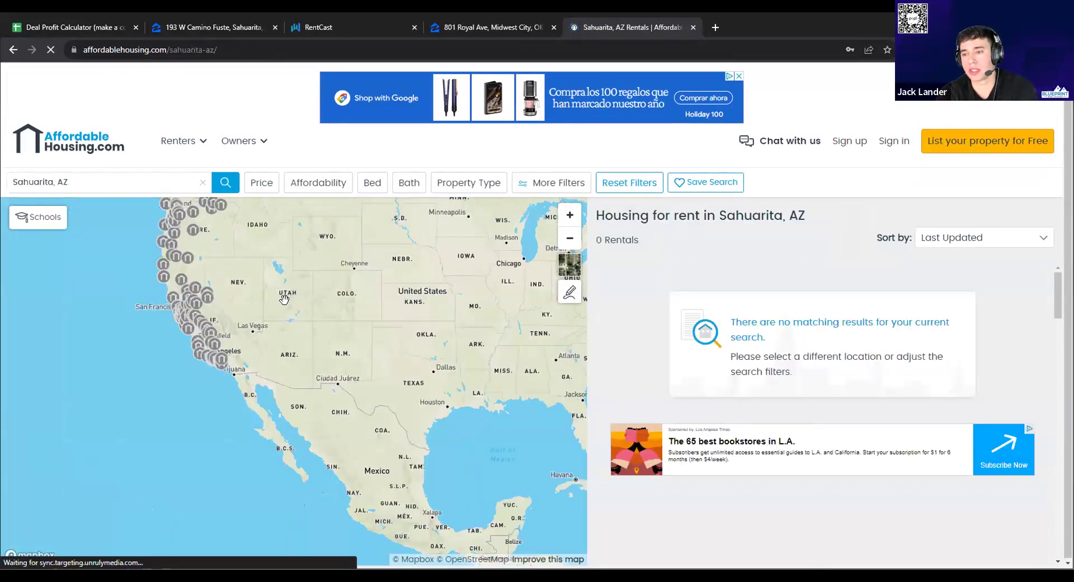
pyautogui.scroll(1, 258, 297)
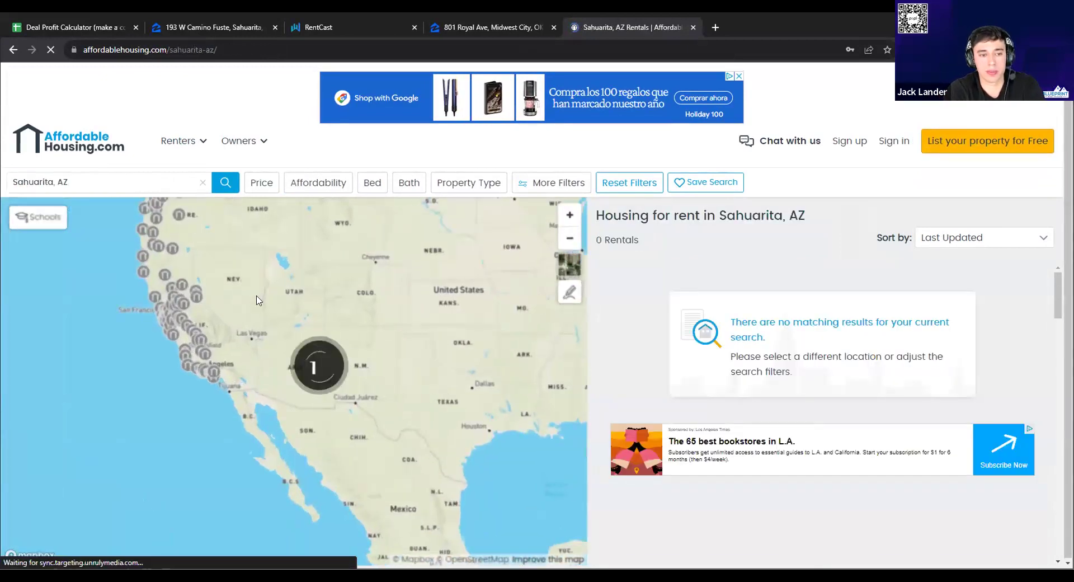
pyautogui.scroll(1, 253, 293)
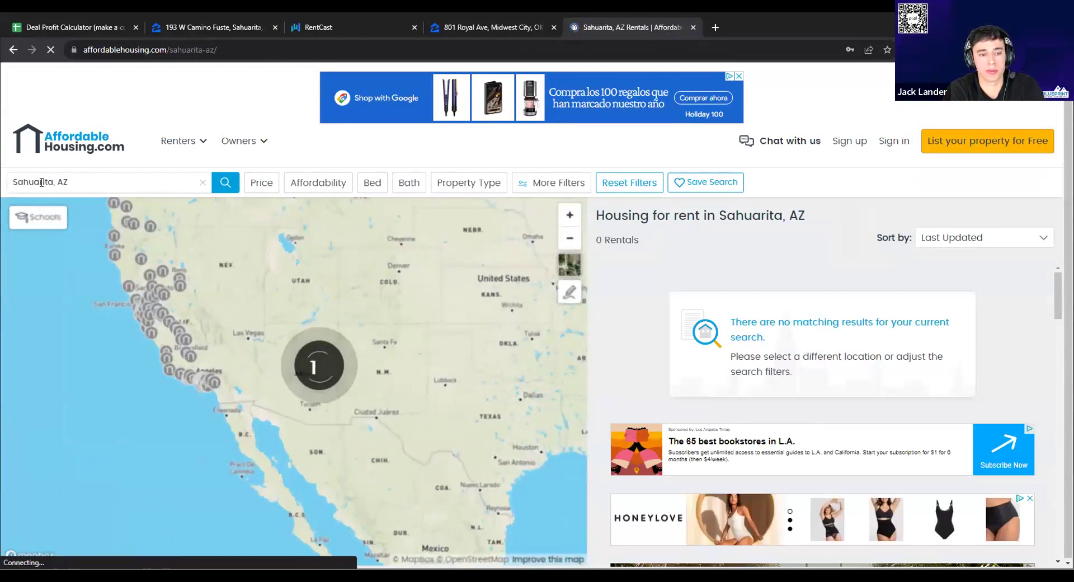
# Change the search location to Phoenix, AZ to show its 279 rental listings
pyautogui.click(54, 195)
pyautogui.write('Phoe')
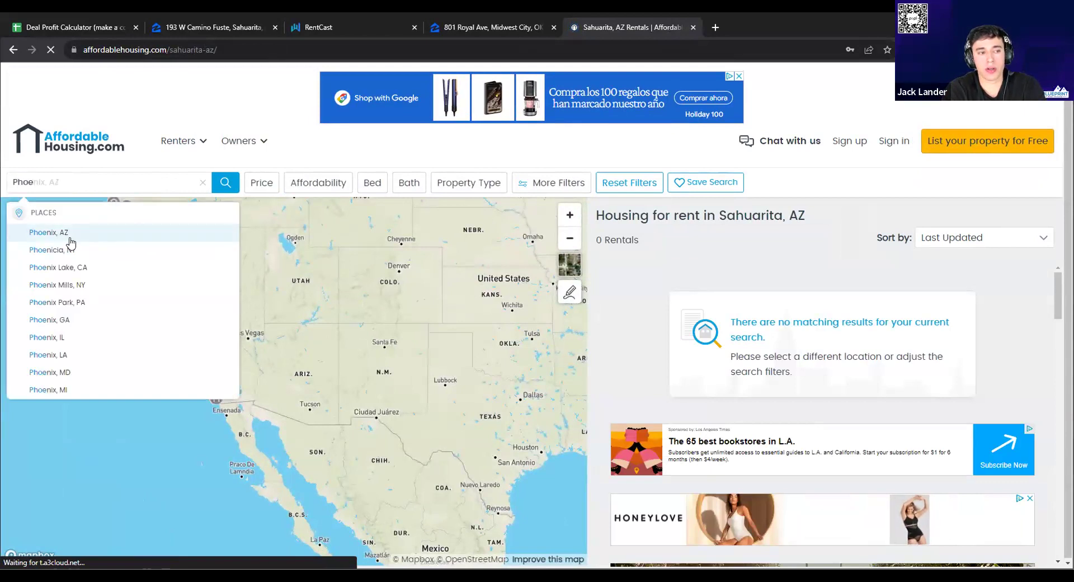
pyautogui.click(68, 235)
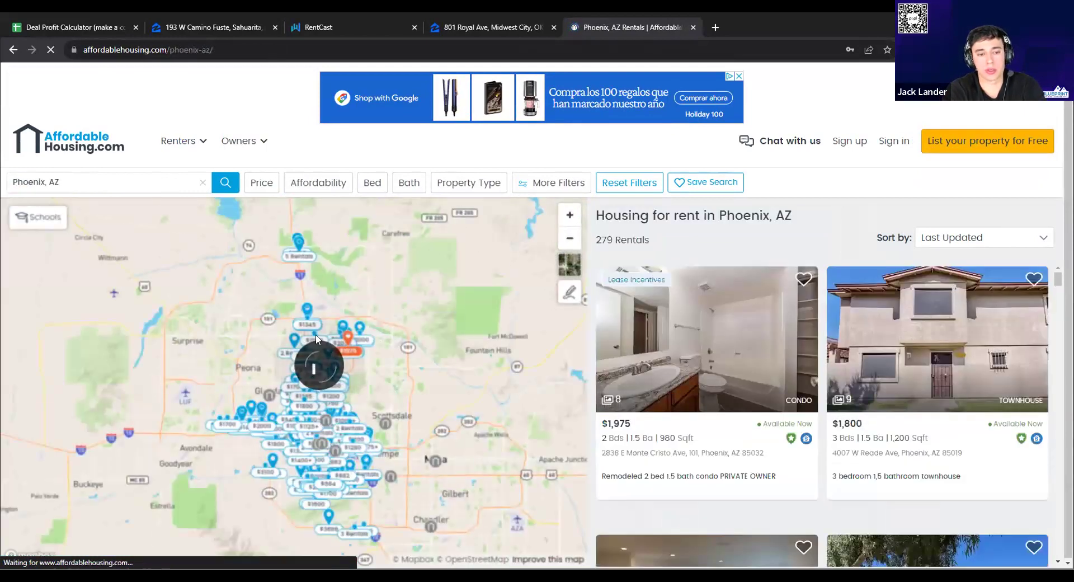
pyautogui.scroll(1, 372, 409)
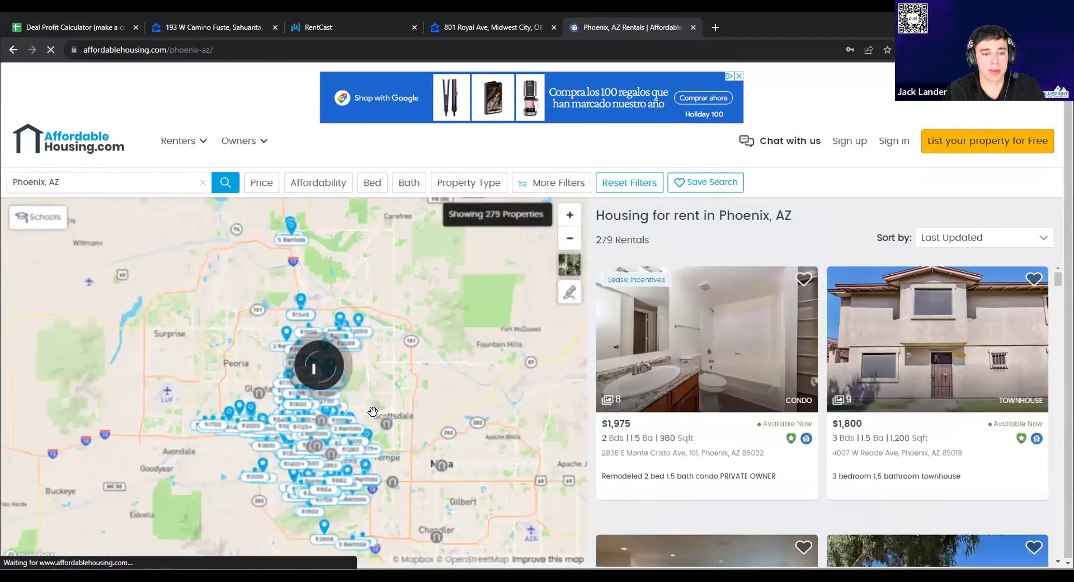
pyautogui.scroll(1, 372, 410)
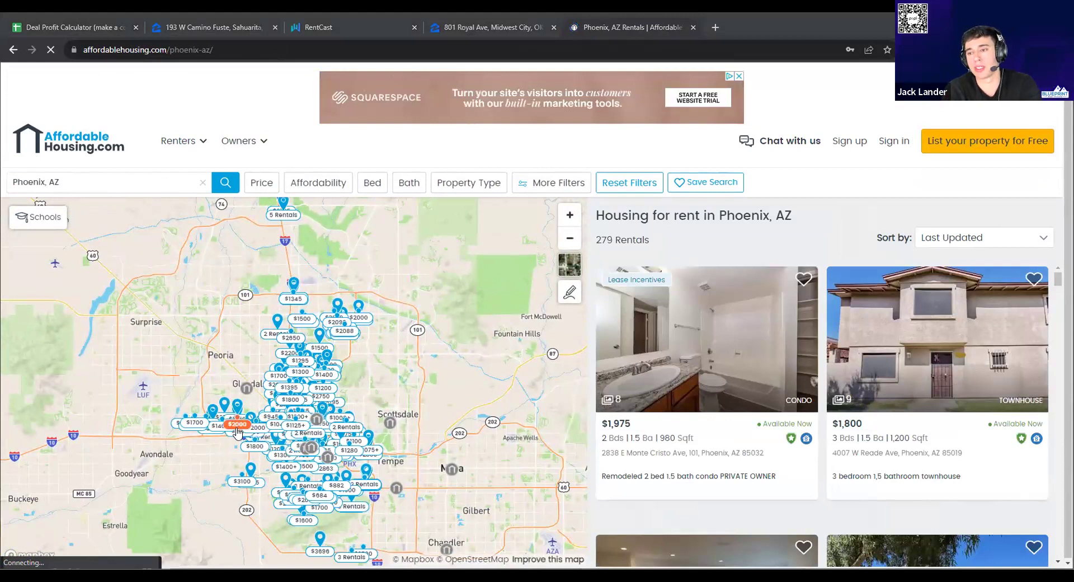
# Review the $1,200 Latham St townhouse listing, then close the rental site tab
pyautogui.click(276, 449)
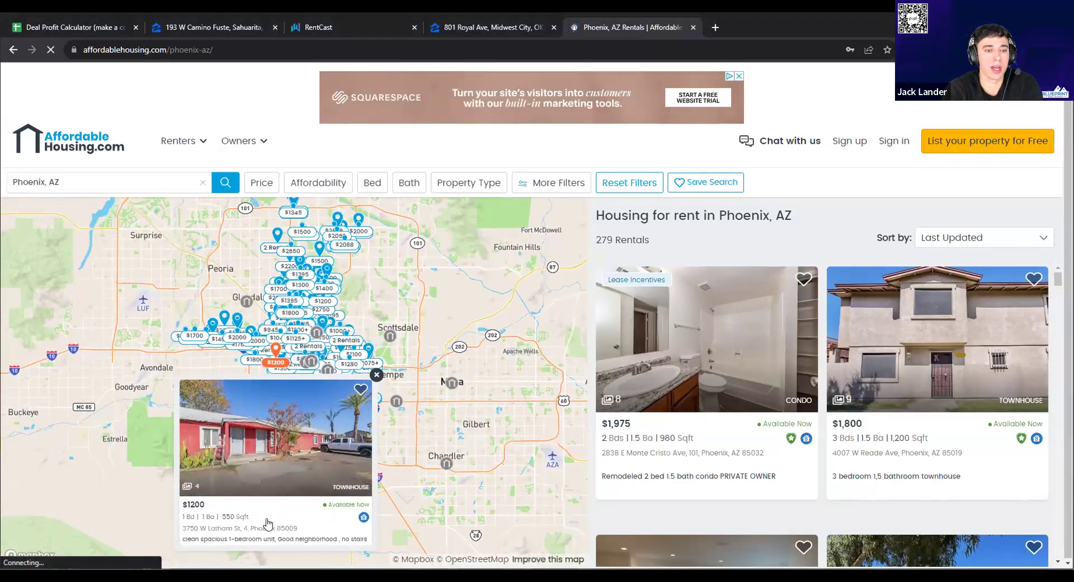
pyautogui.click(268, 523)
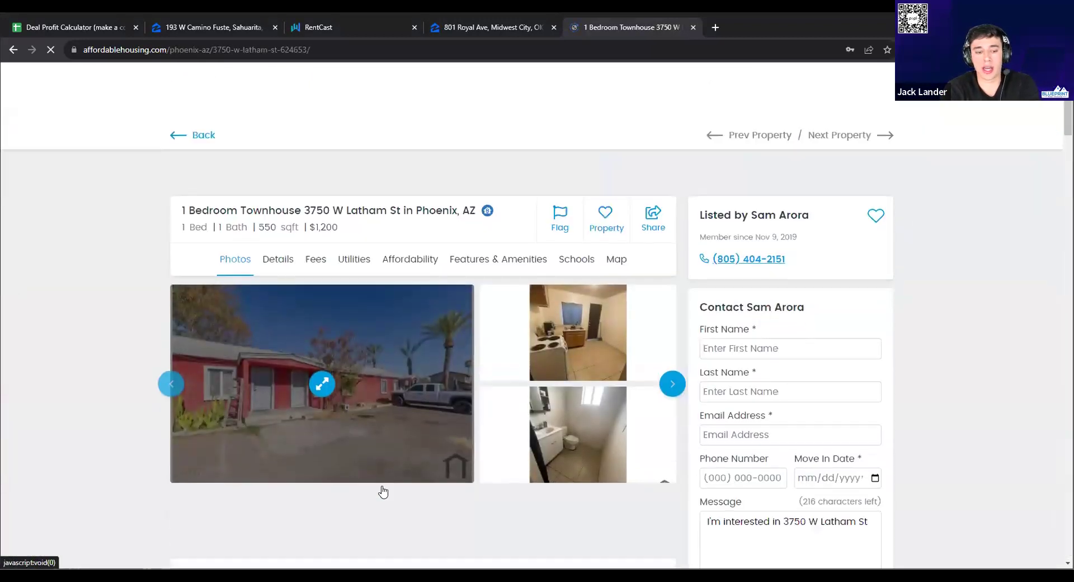
pyautogui.scroll(-5, 381, 491)
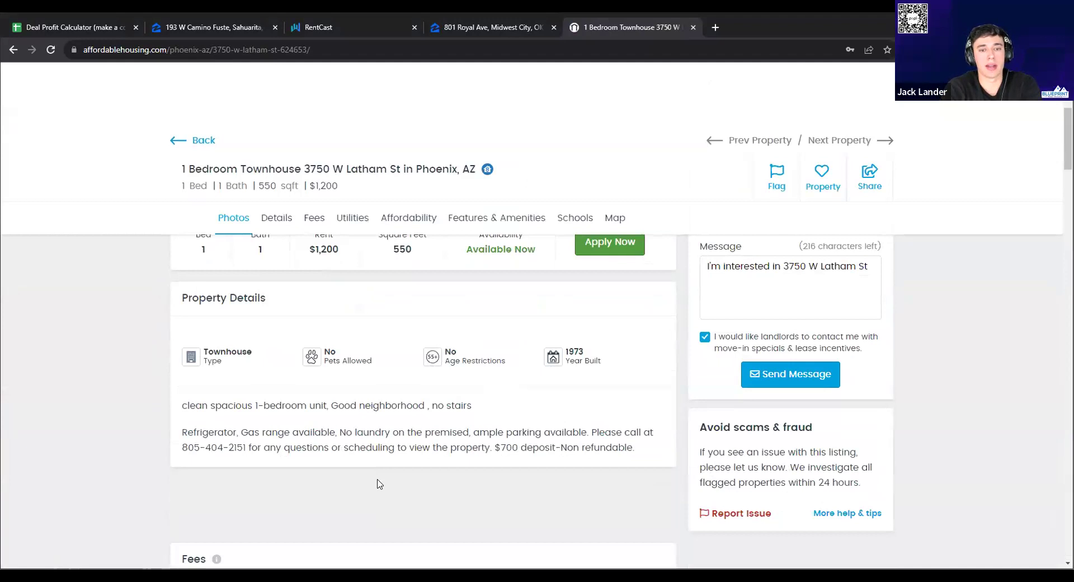
pyautogui.scroll(5, 437, 478)
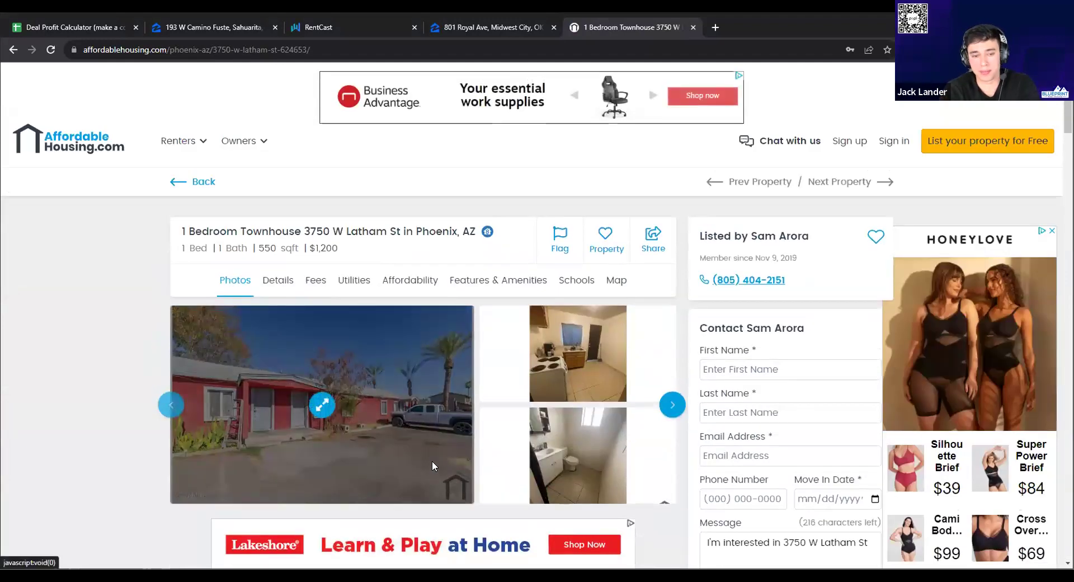
pyautogui.hotkey('alt', 'Left')
pyautogui.hotkey('ctrl', 'w')
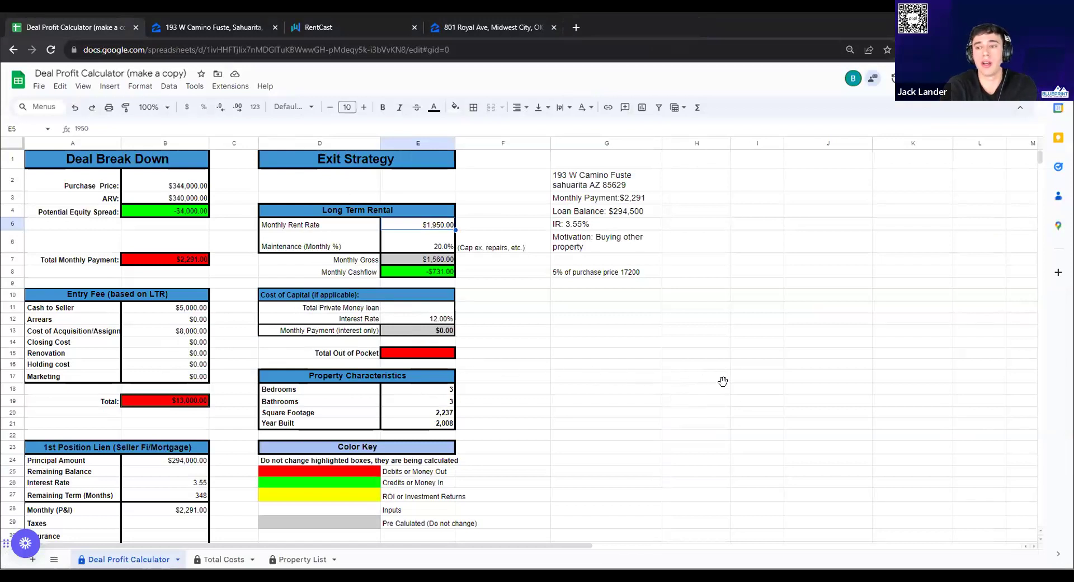
# Enter a $4,000 closing cost in B14 and a $4,600 holding cost in B16
pyautogui.click(168, 341)
pyautogui.doubleClick(180, 340)
pyautogui.write('4000')
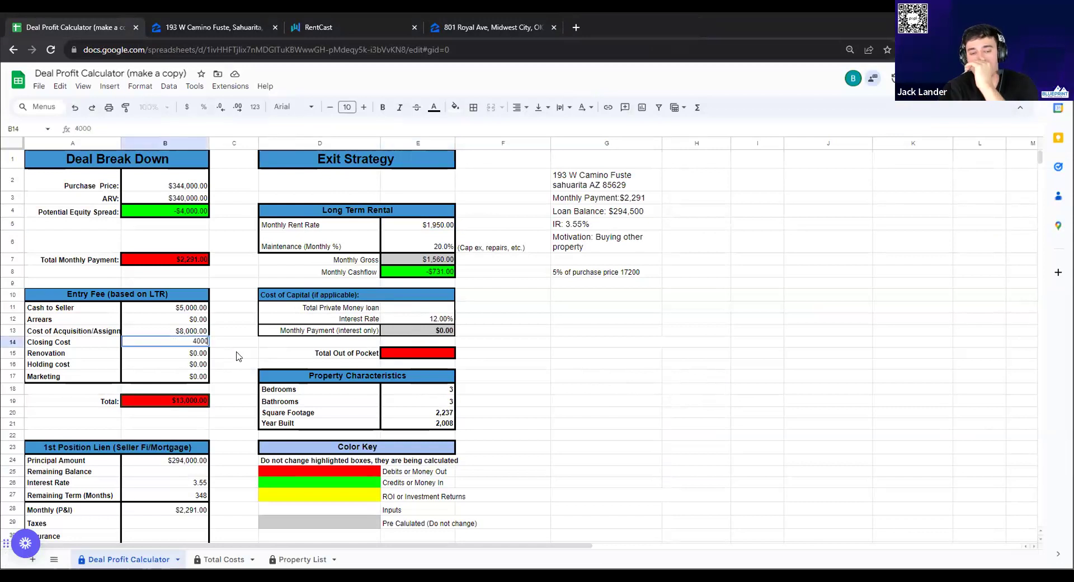
pyautogui.click(240, 357)
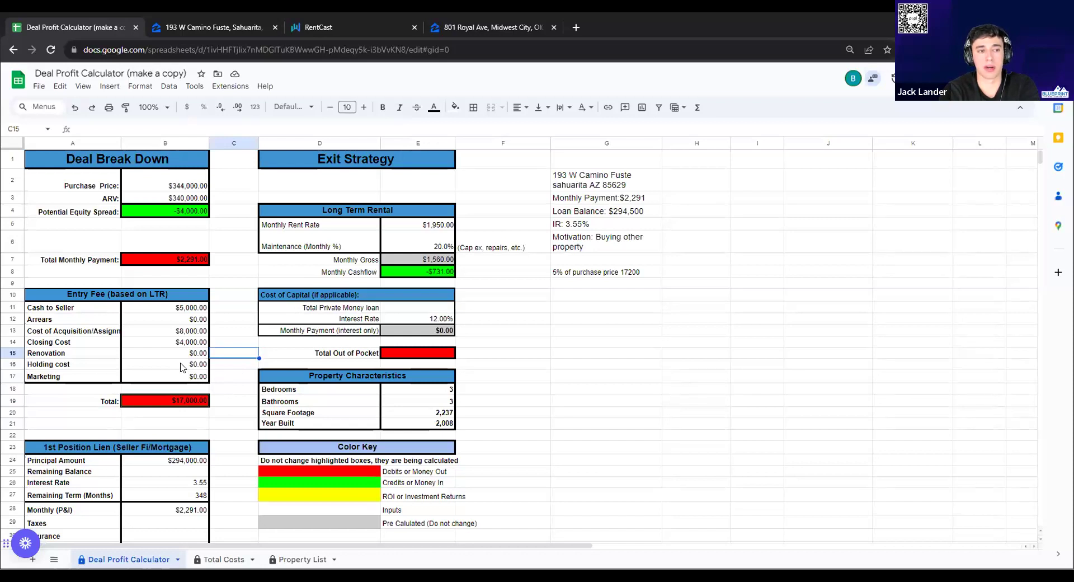
pyautogui.doubleClick(180, 365)
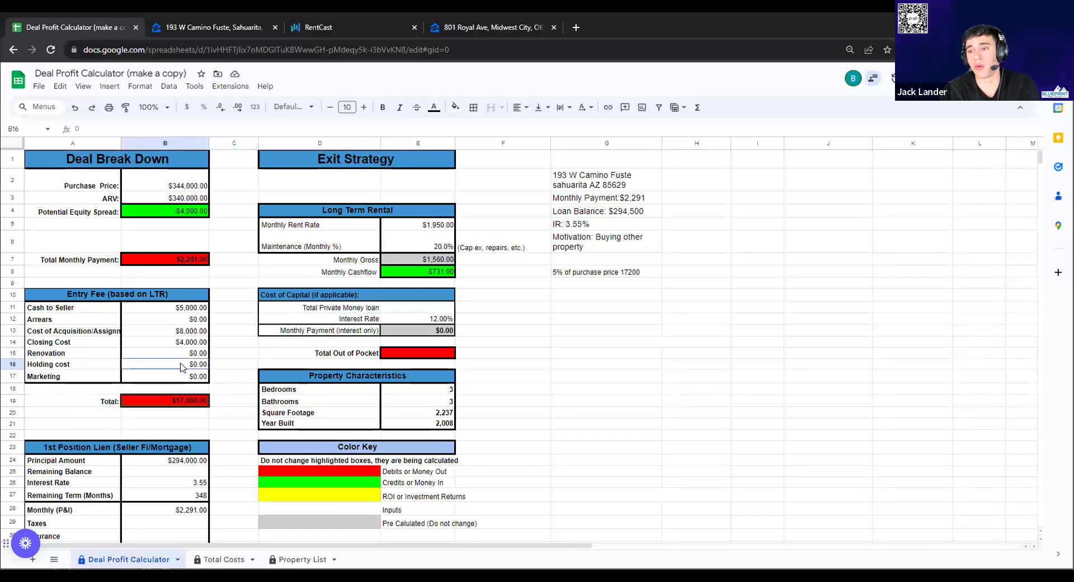
pyautogui.write('4600')
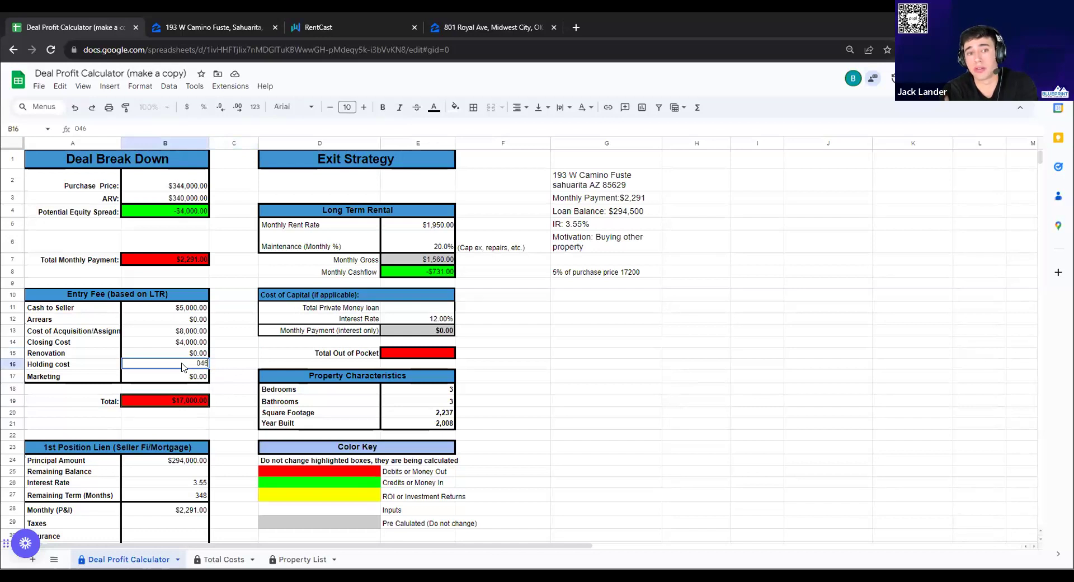
pyautogui.click(233, 358)
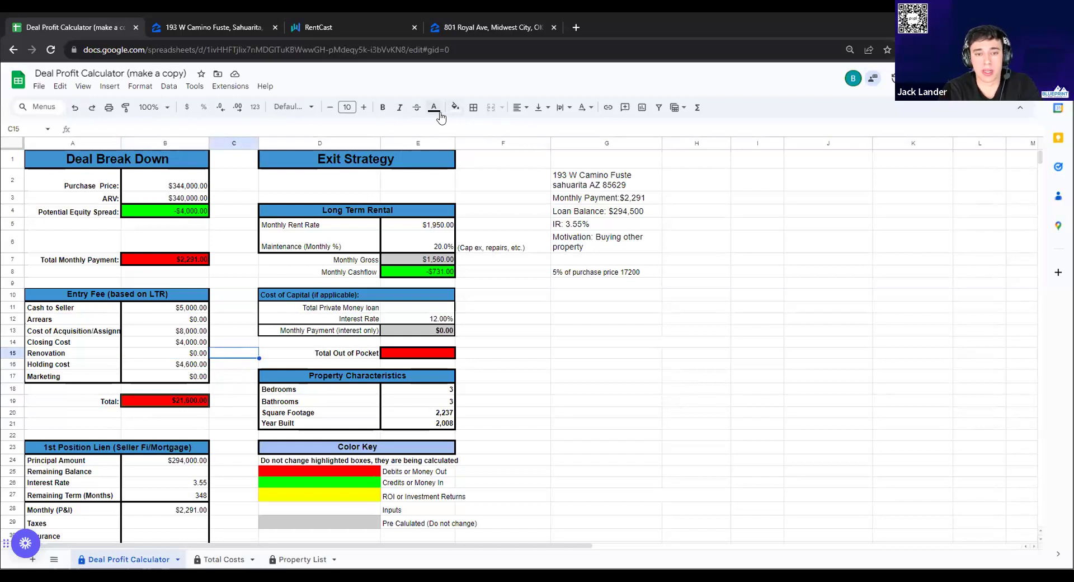
pyautogui.click(321, 27)
pyautogui.click(104, 29)
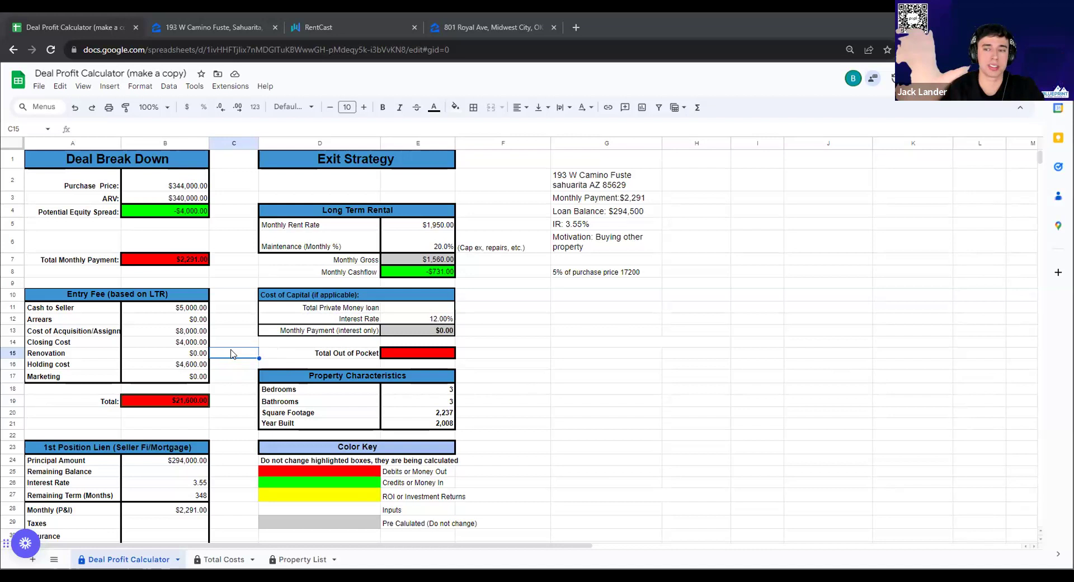
pyautogui.click(623, 364)
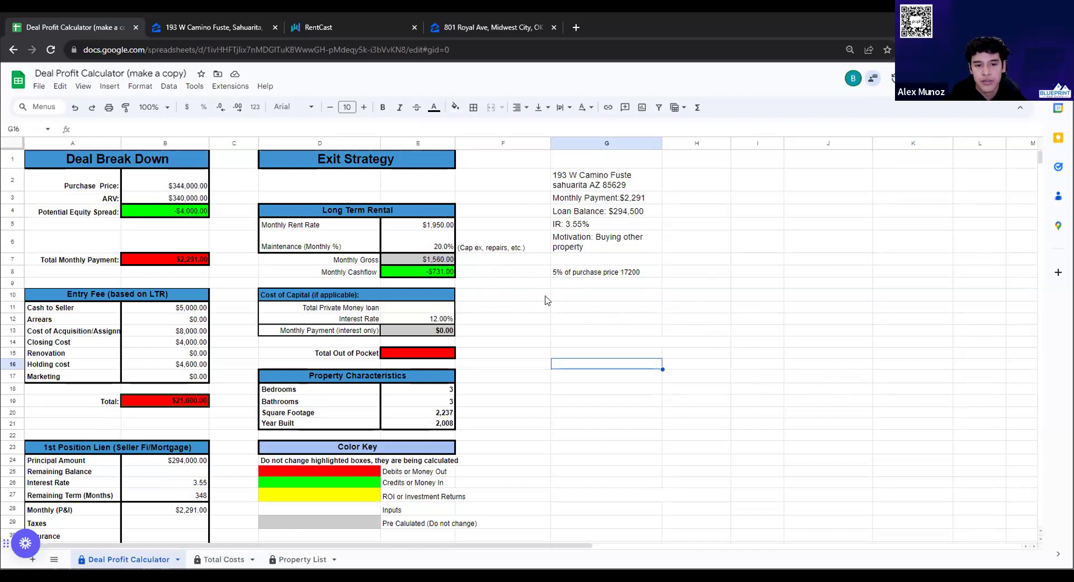
# Edit the G8 note to read '4% of purchase price 15000'
pyautogui.doubleClick(561, 269)
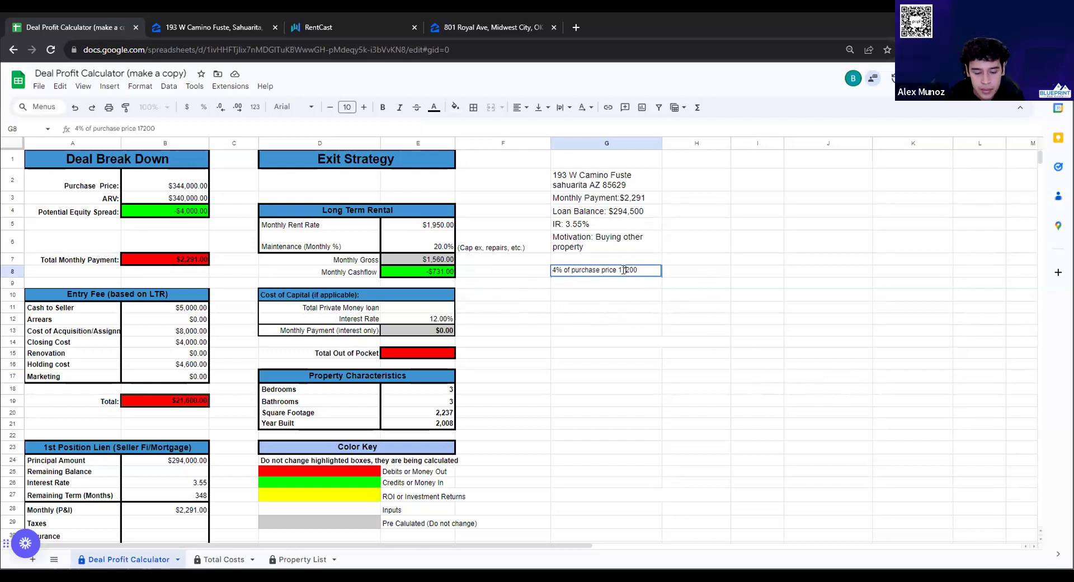
pyautogui.press('BackSpace')
pyautogui.press('BackSpace')
pyautogui.press('BackSpace')
pyautogui.write('150')
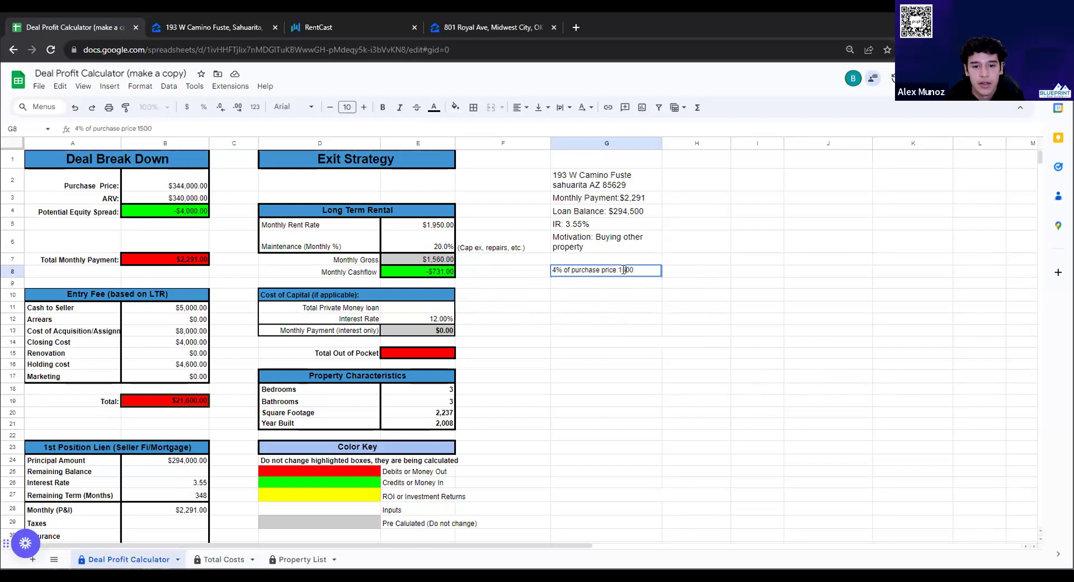
pyautogui.click(719, 320)
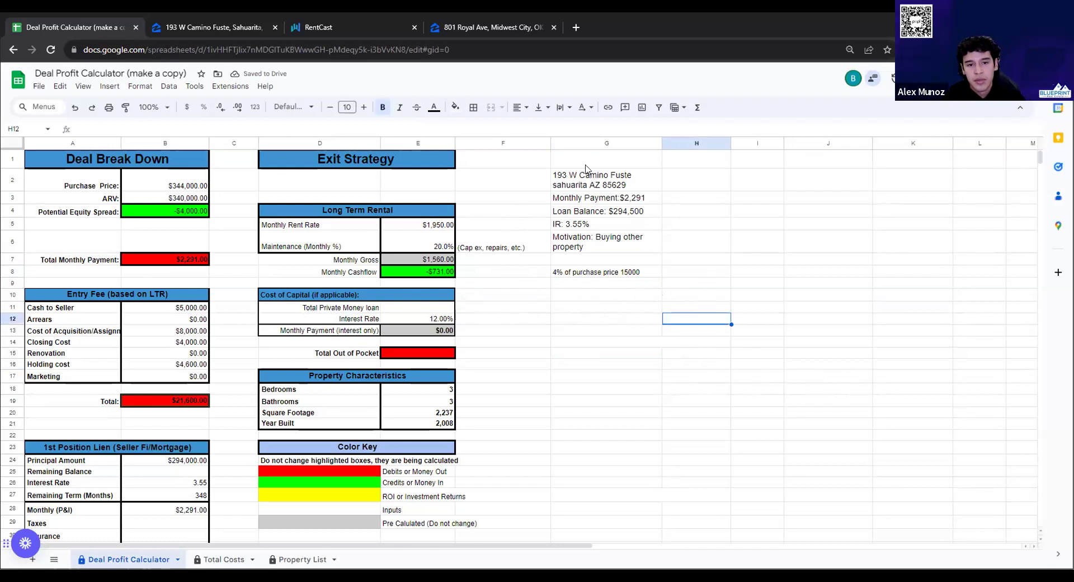
pyautogui.click(572, 178)
pyautogui.click(468, 29)
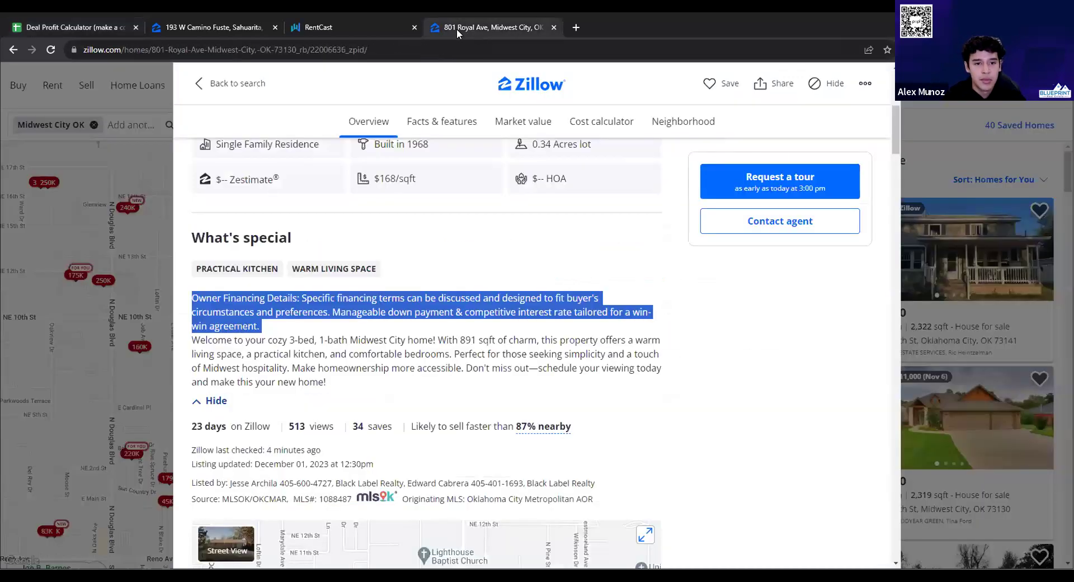
pyautogui.click(207, 27)
pyautogui.scroll(1, 389, 296)
pyautogui.scroll(2, 389, 296)
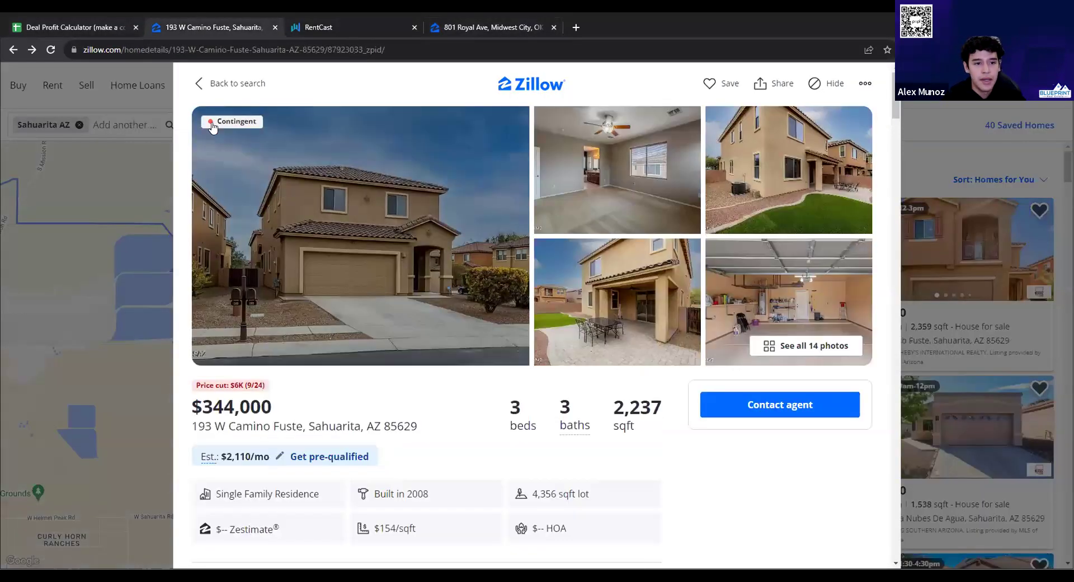
pyautogui.click(84, 27)
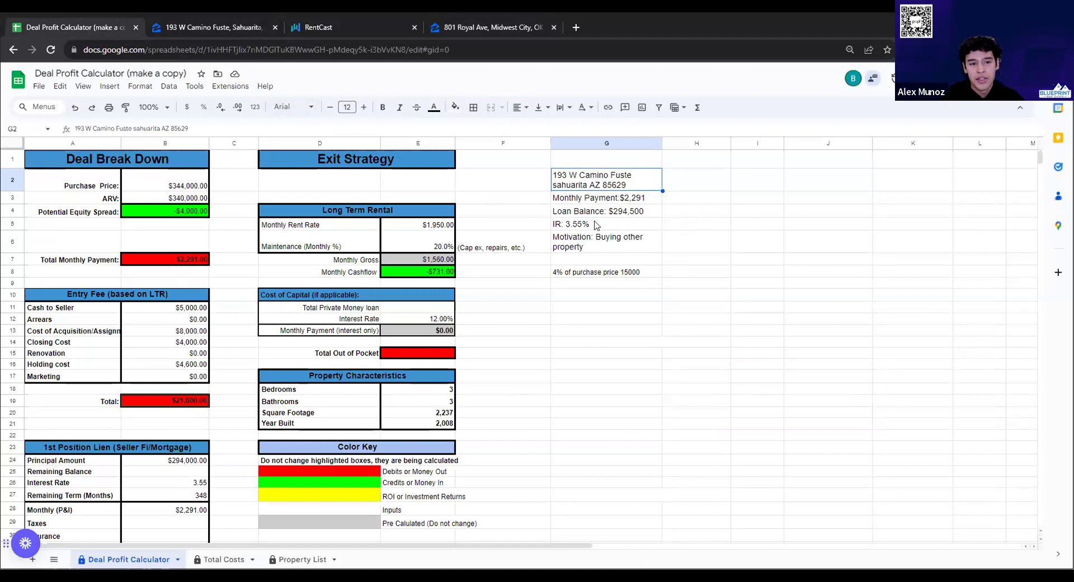
# Change the G3 note's monthly payment from $2,291 to $2,391
pyautogui.click(626, 212)
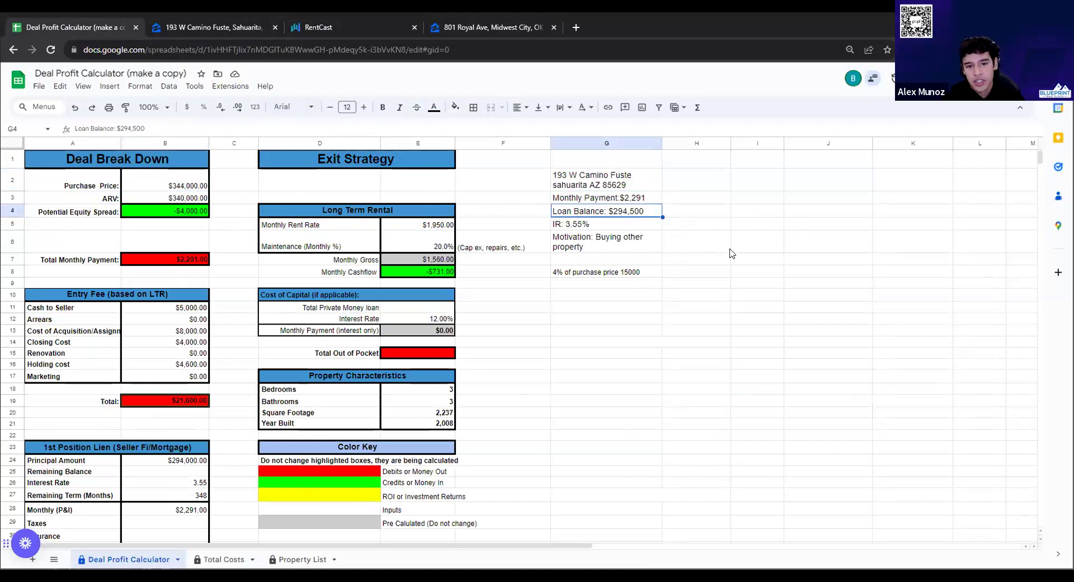
pyautogui.click(691, 225)
pyautogui.moveTo(676, 179); pyautogui.dragTo(681, 237)
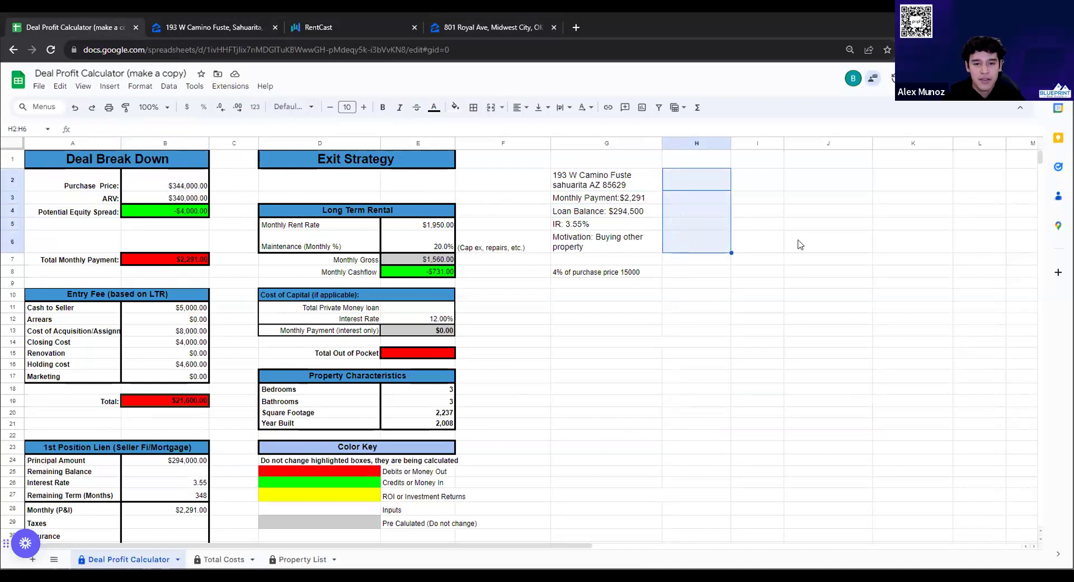
pyautogui.click(750, 175)
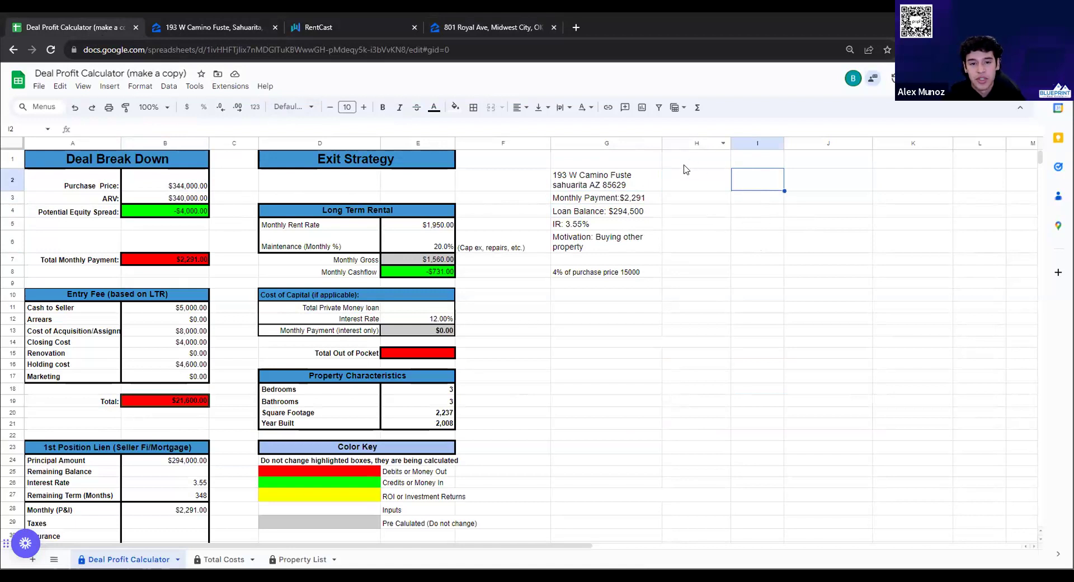
pyautogui.moveTo(678, 184); pyautogui.dragTo(674, 246)
pyautogui.click(445, 229)
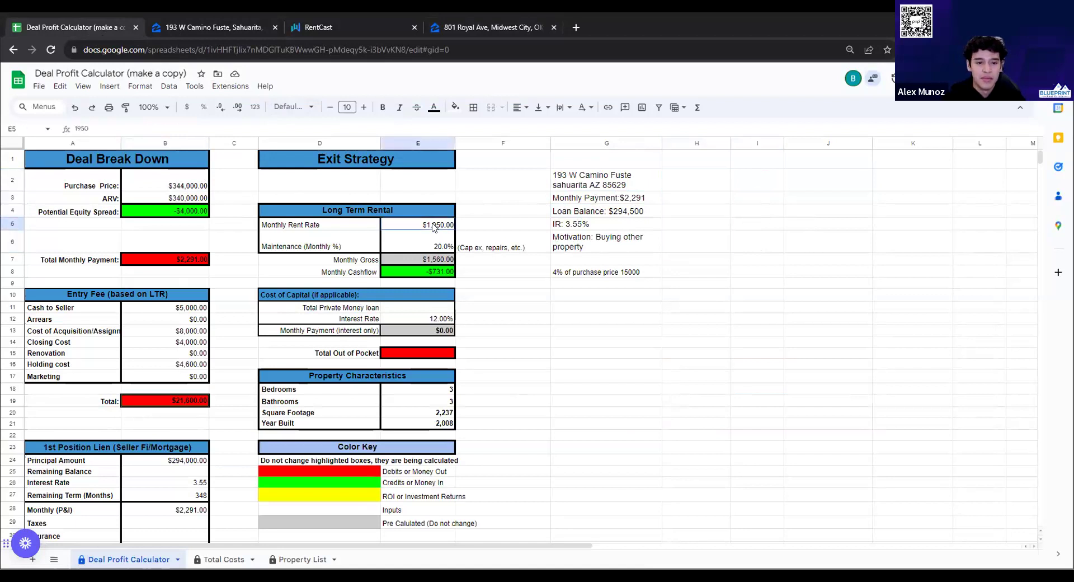
pyautogui.click(512, 216)
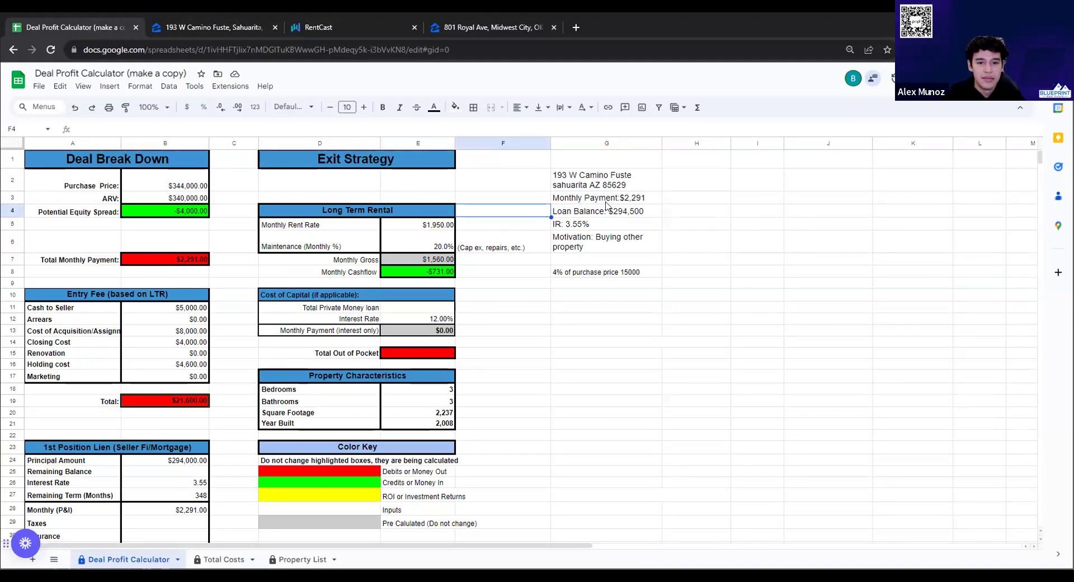
pyautogui.doubleClick(631, 199)
pyautogui.doubleClick(631, 197)
pyautogui.click(633, 197)
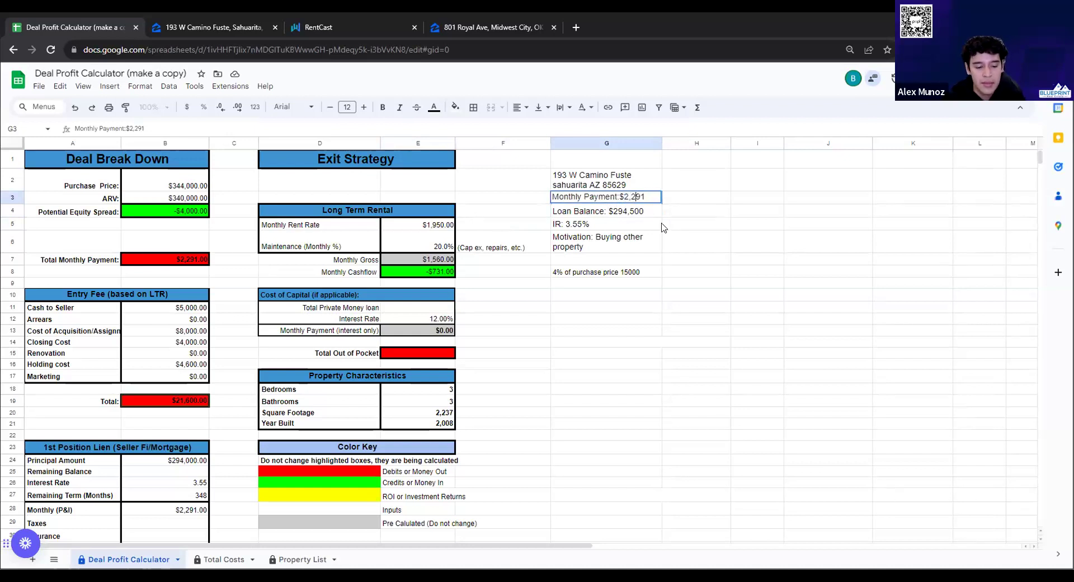
pyautogui.press('Tab')
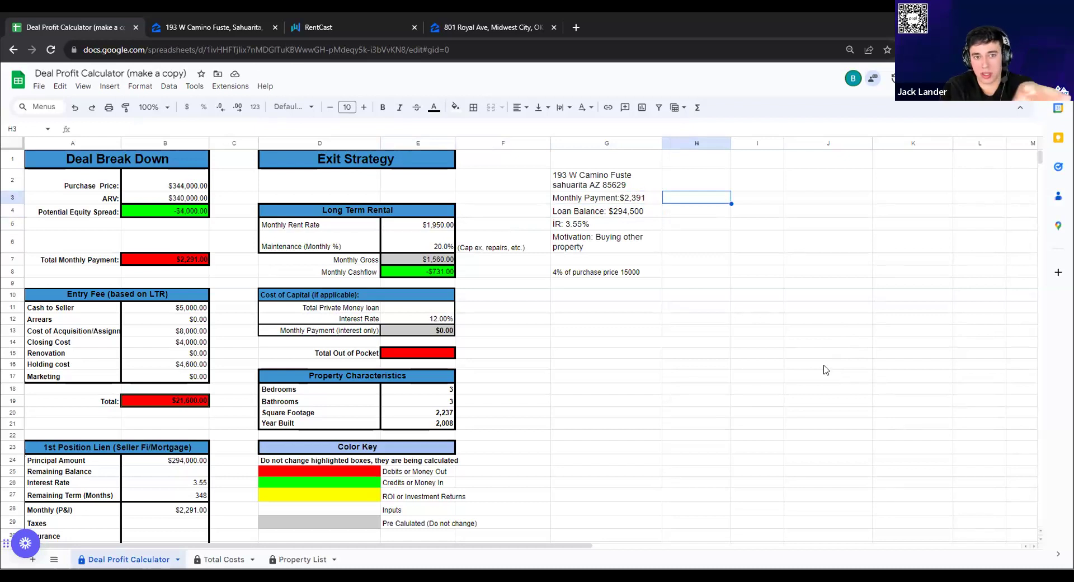
pyautogui.click(253, 28)
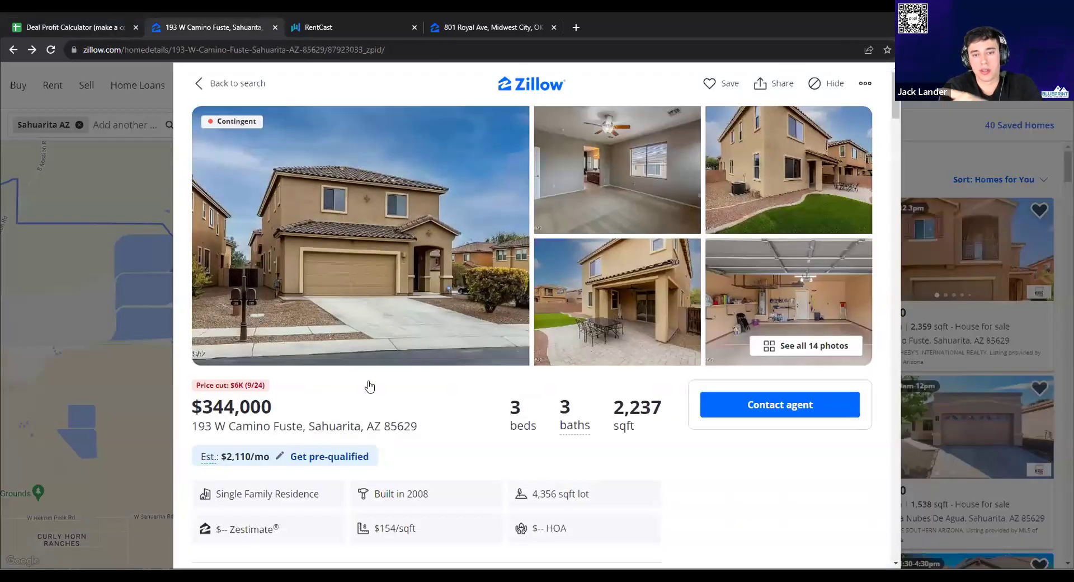
pyautogui.doubleClick(334, 426)
pyautogui.click(145, 385)
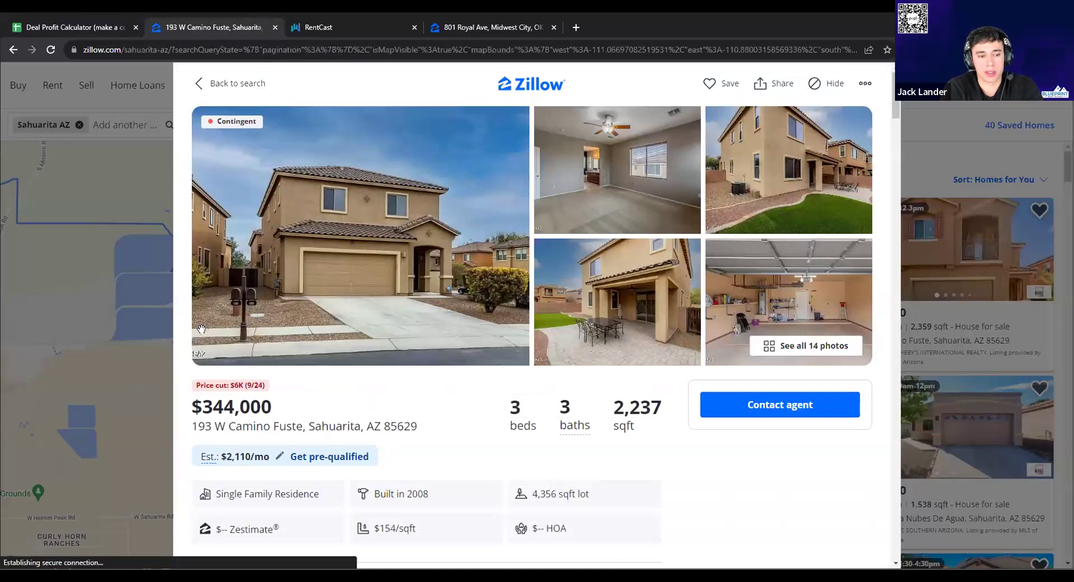
pyautogui.scroll(-2, 309, 401)
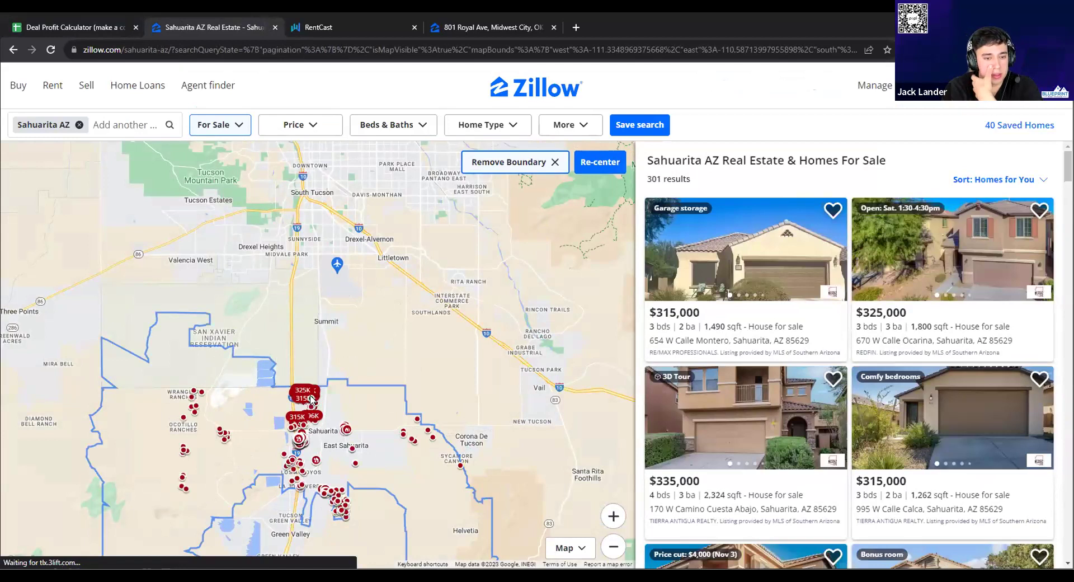
pyautogui.scroll(-1, 309, 399)
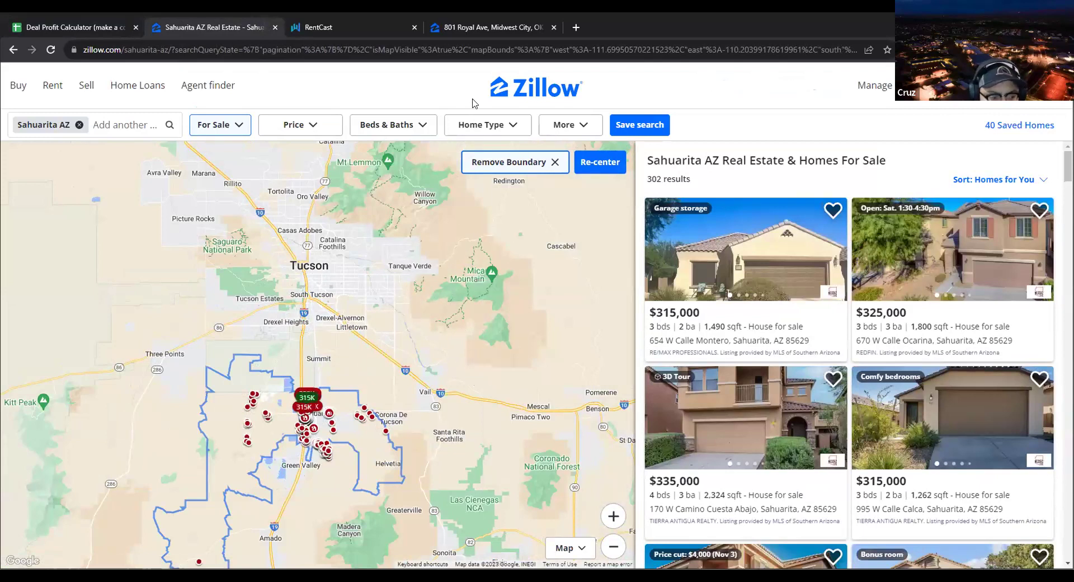
# Search Google for 'Sahuarita population' and highlight the 35,337 figure
pyautogui.click(572, 29)
pyautogui.write('Sahuarita')
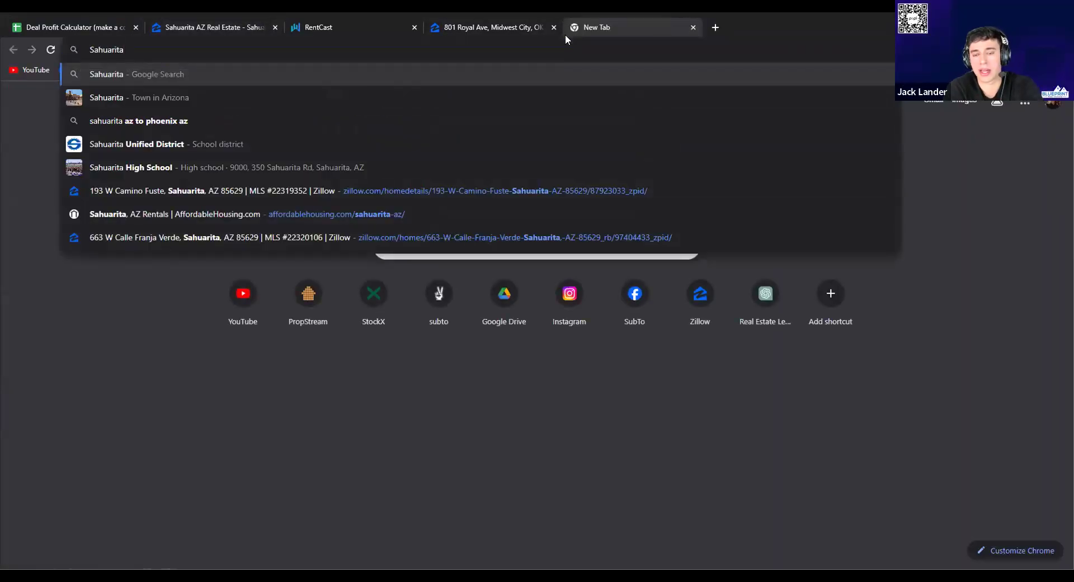
pyautogui.write(' popu')
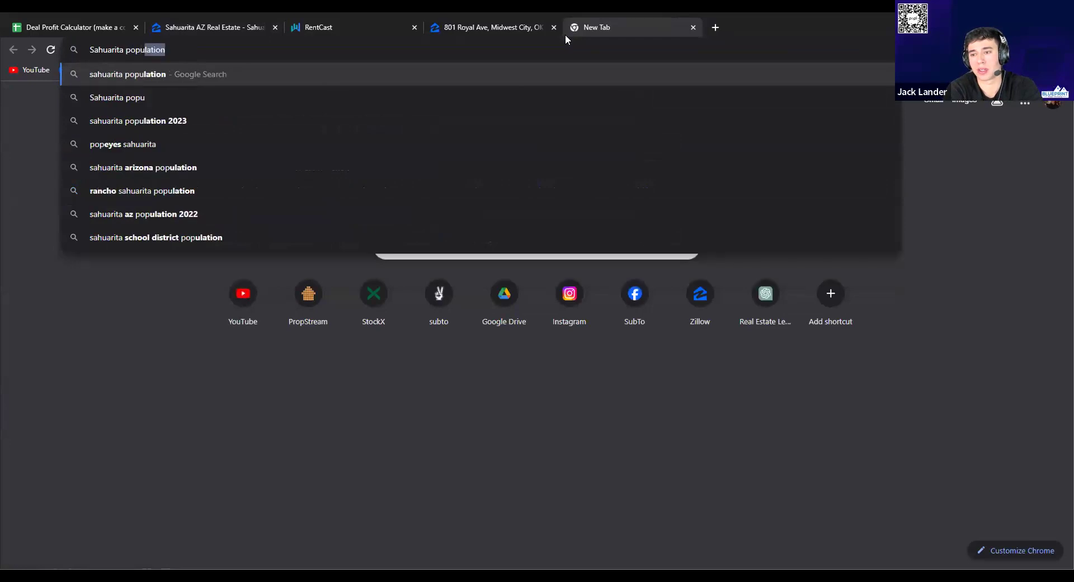
pyautogui.write('lation')
pyautogui.press('Return')
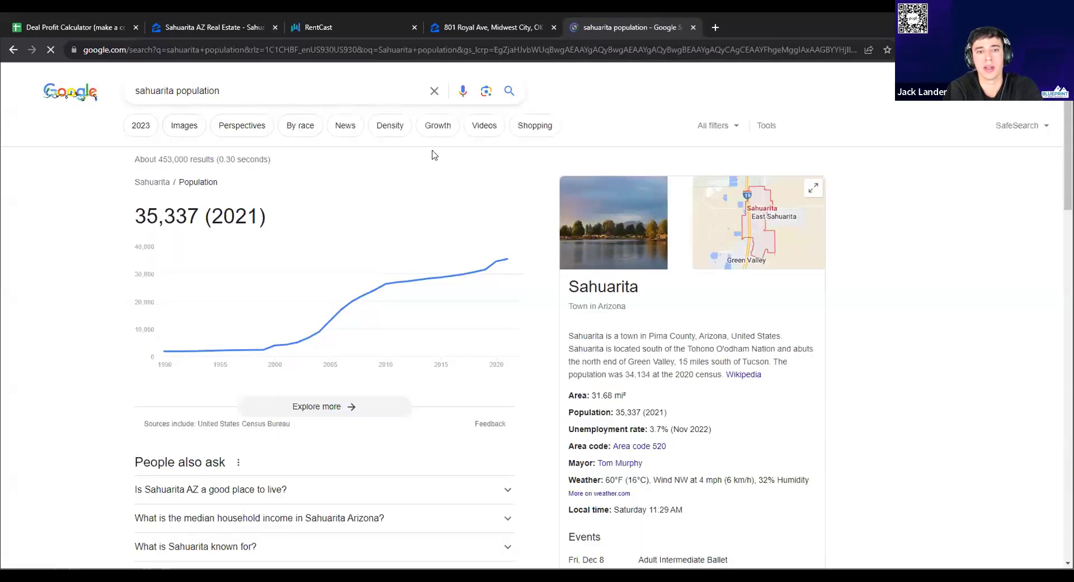
pyautogui.moveTo(135, 221); pyautogui.dragTo(196, 208)
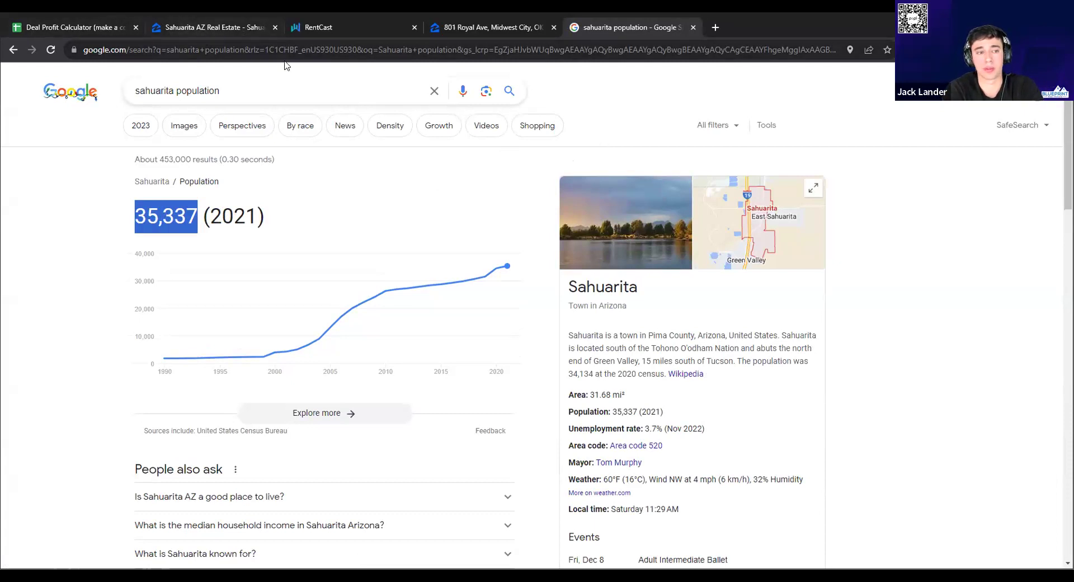
pyautogui.click(98, 29)
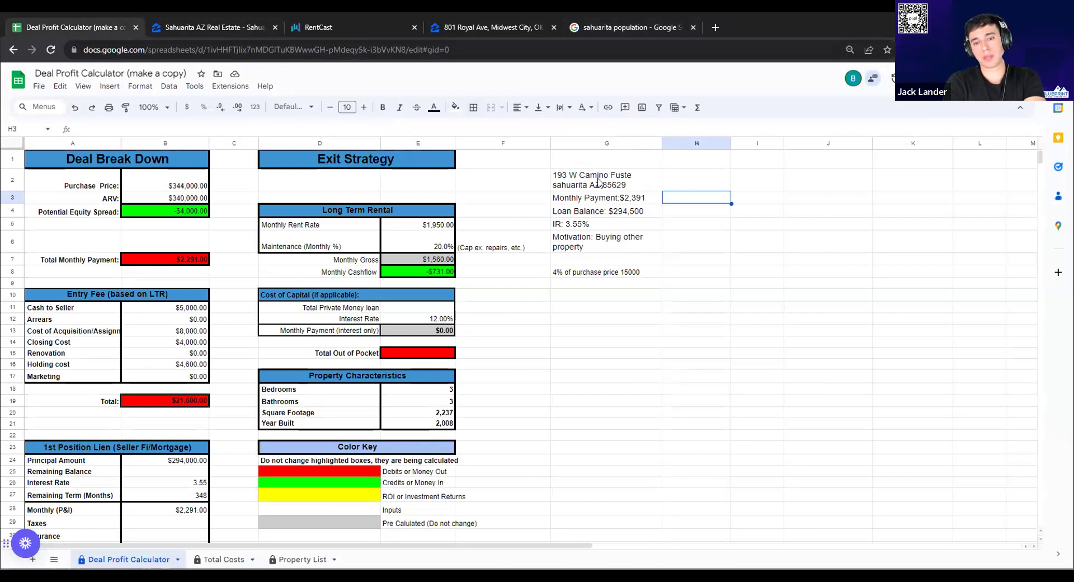
# Clear the property notes in G2:G8
pyautogui.moveTo(598, 181); pyautogui.dragTo(614, 278)
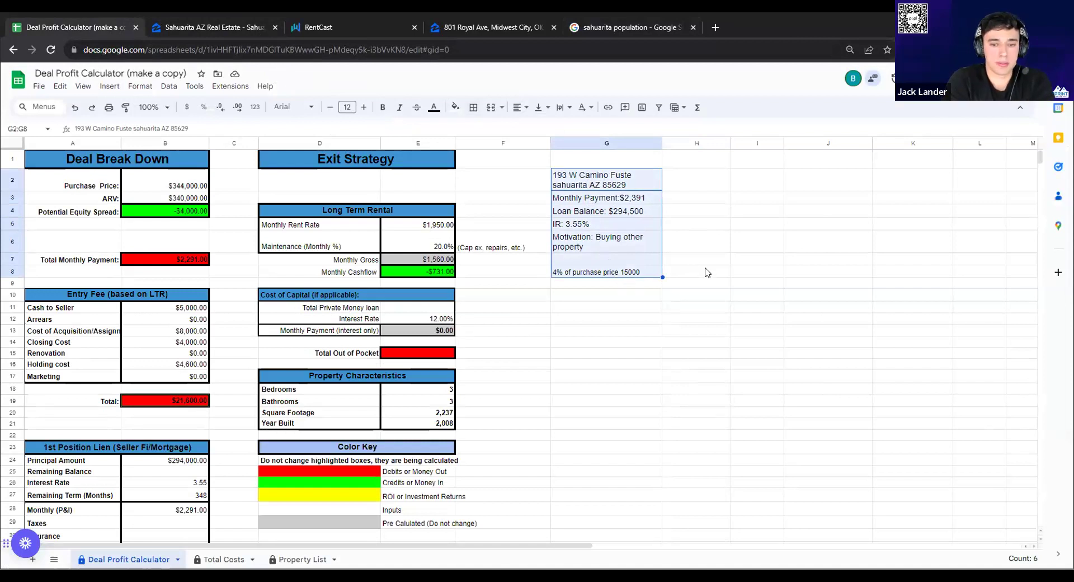
pyautogui.press('Delete')
pyautogui.click(661, 273)
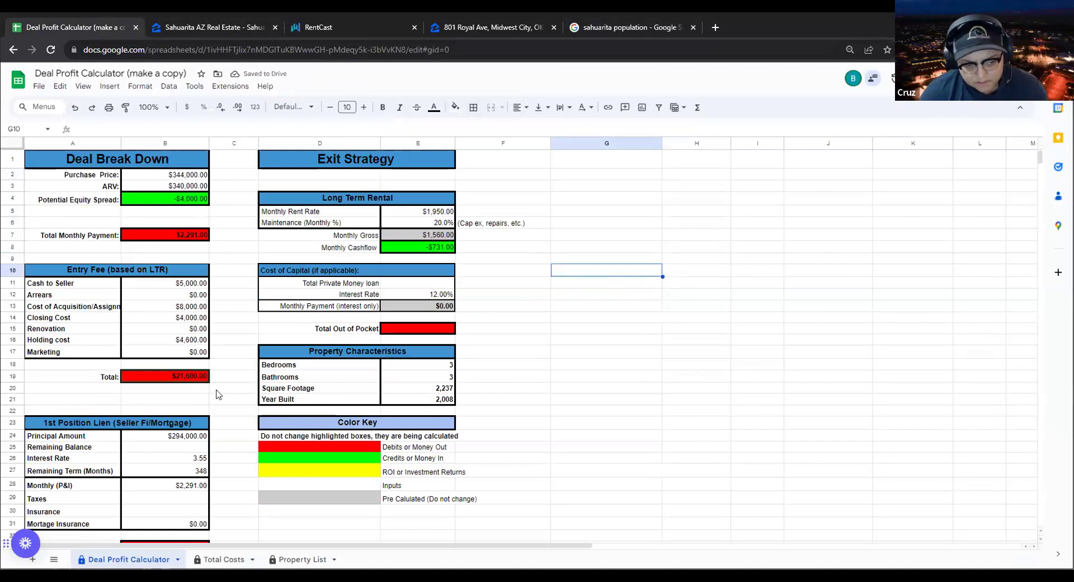
# Zero out the Cash to Seller and Cost of Acquisition amounts
pyautogui.doubleClick(193, 283)
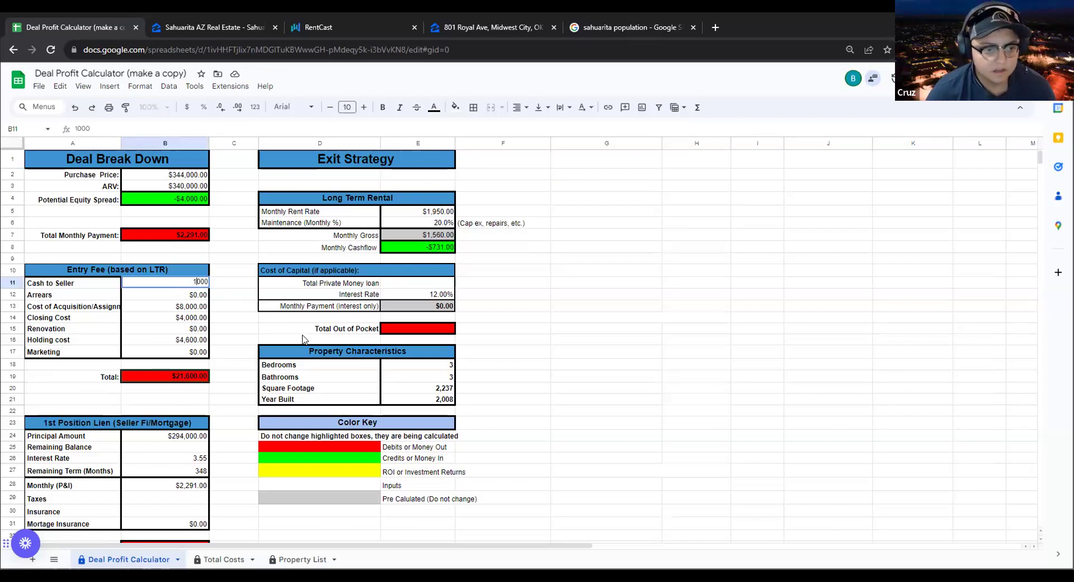
pyautogui.click(234, 306)
pyautogui.moveTo(192, 308); pyautogui.dragTo(191, 315)
pyautogui.press('Delete')
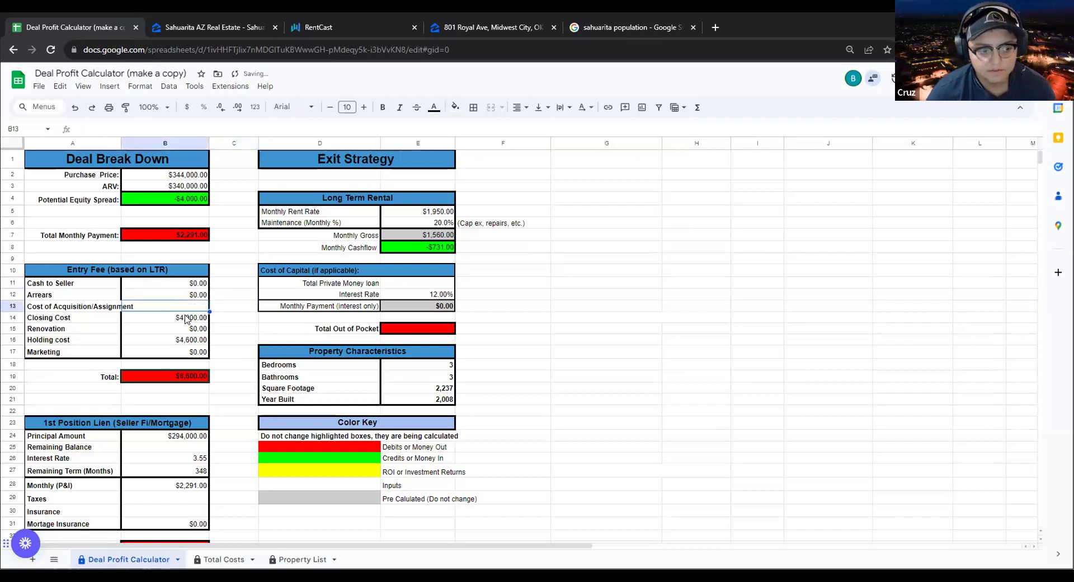
pyautogui.press('Down')
pyautogui.click(75, 108)
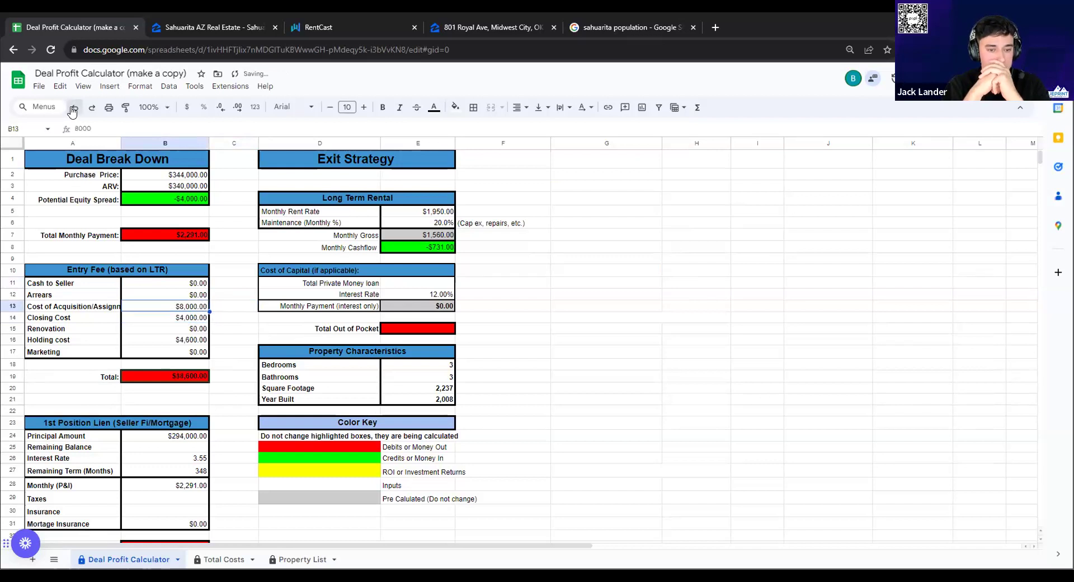
pyautogui.doubleClick(192, 302)
pyautogui.press('BackSpace')
pyautogui.press('BackSpace')
pyautogui.press('BackSpace')
pyautogui.press('BackSpace')
pyautogui.press('Return')
# Clear the Closing Cost and Holding cost values so the Entry Fee total is $0.00
pyautogui.doubleClick(195, 316)
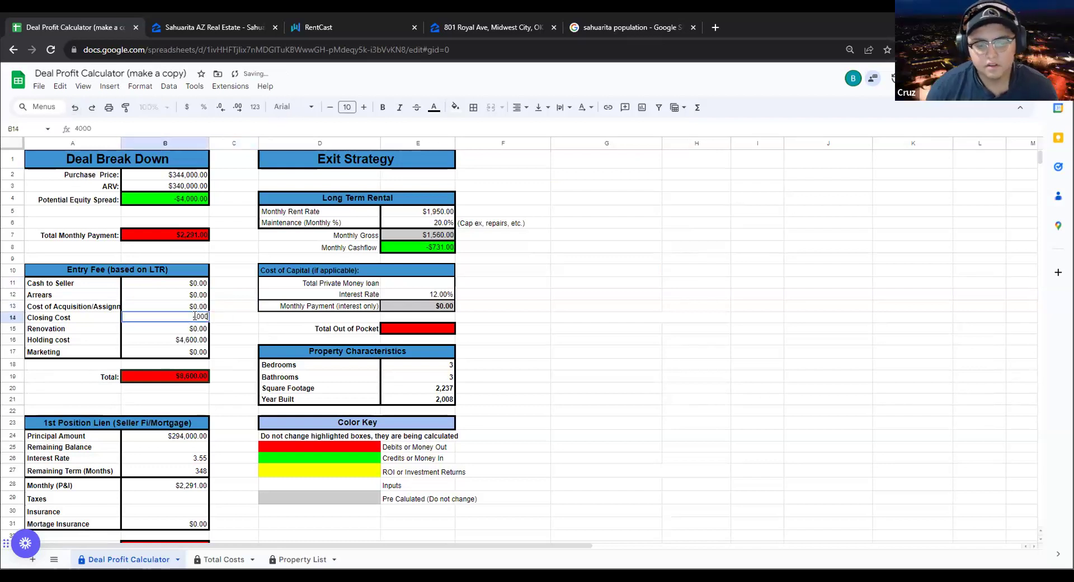
pyautogui.press('BackSpace')
pyautogui.press('BackSpace')
pyautogui.press('BackSpace')
pyautogui.press('BackSpace')
pyautogui.press('Tab')
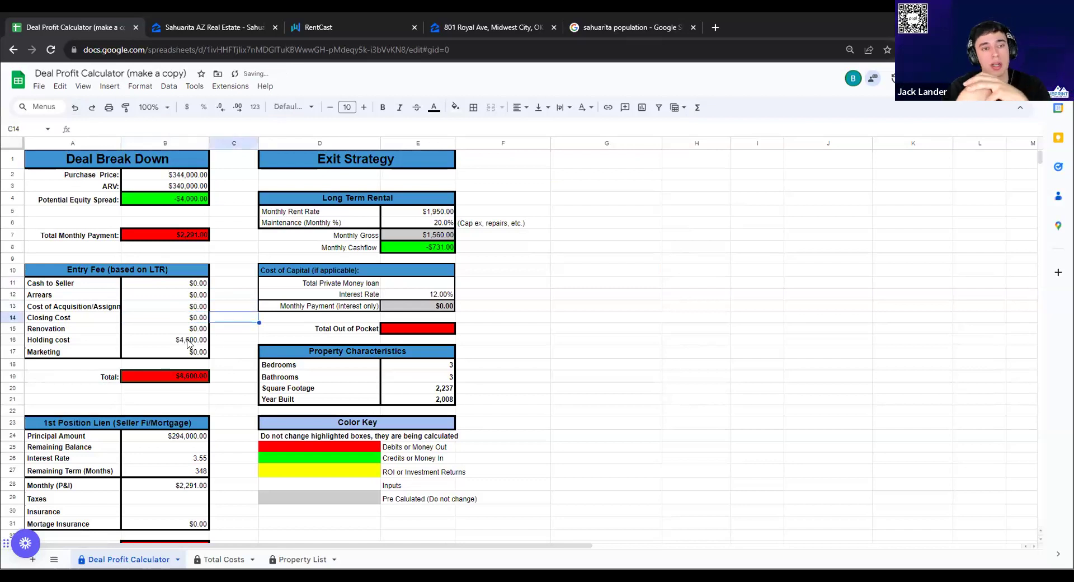
pyautogui.doubleClick(191, 340)
pyautogui.press('BackSpace')
pyautogui.press('BackSpace')
pyautogui.press('BackSpace')
pyautogui.press('BackSpace')
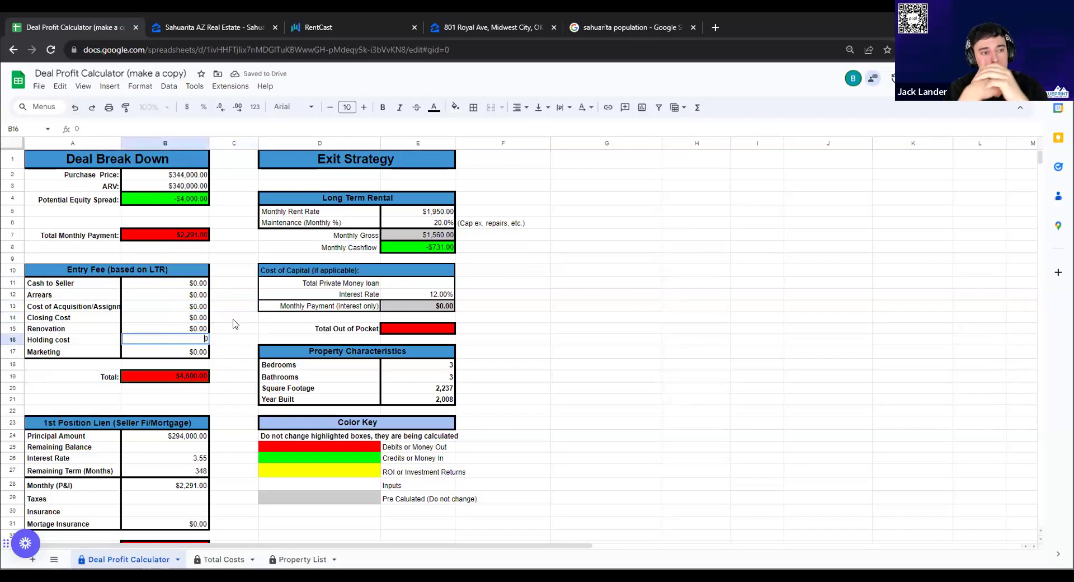
pyautogui.click(235, 323)
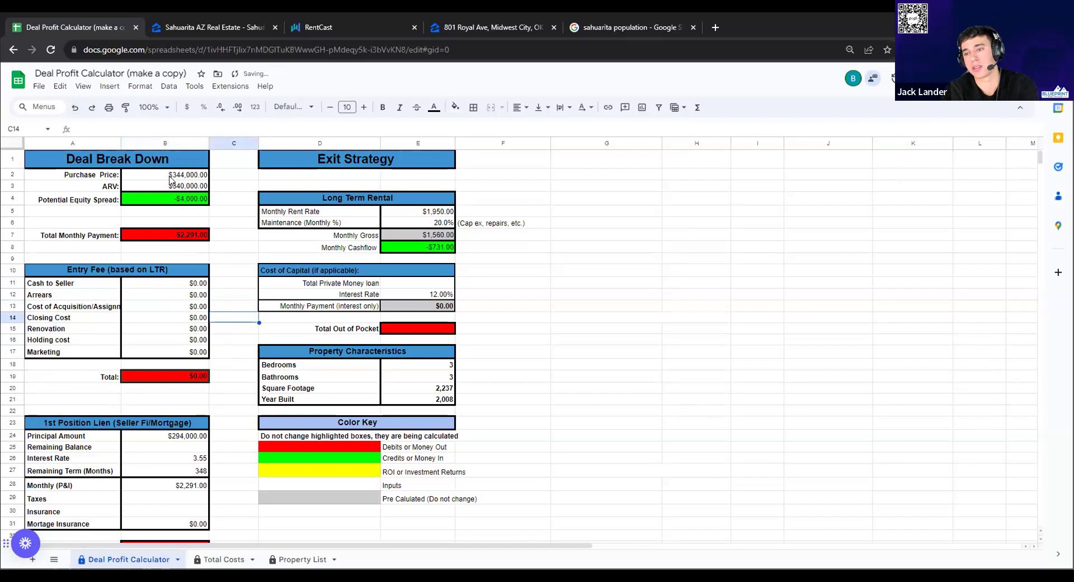
# Glance at the Zillow search, then confirm the ARV stays at $340,000
pyautogui.click(187, 27)
pyautogui.click(79, 27)
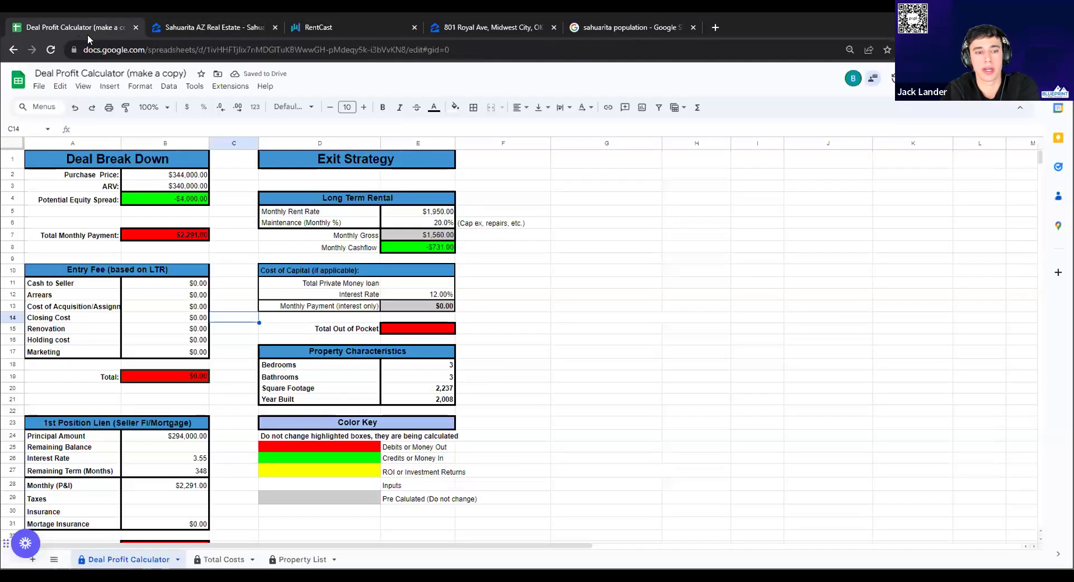
pyautogui.doubleClick(180, 185)
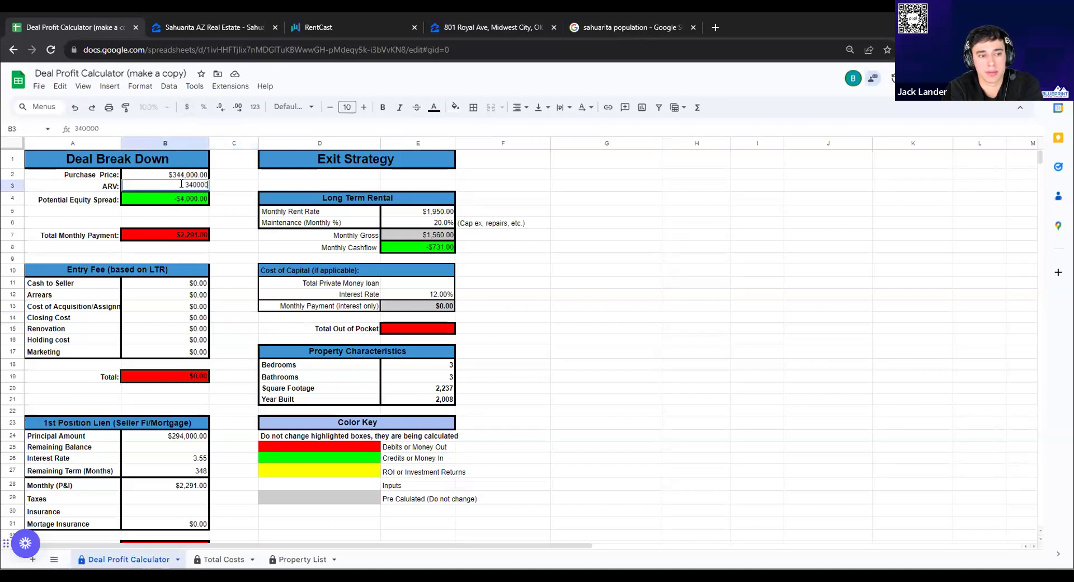
pyautogui.click(230, 177)
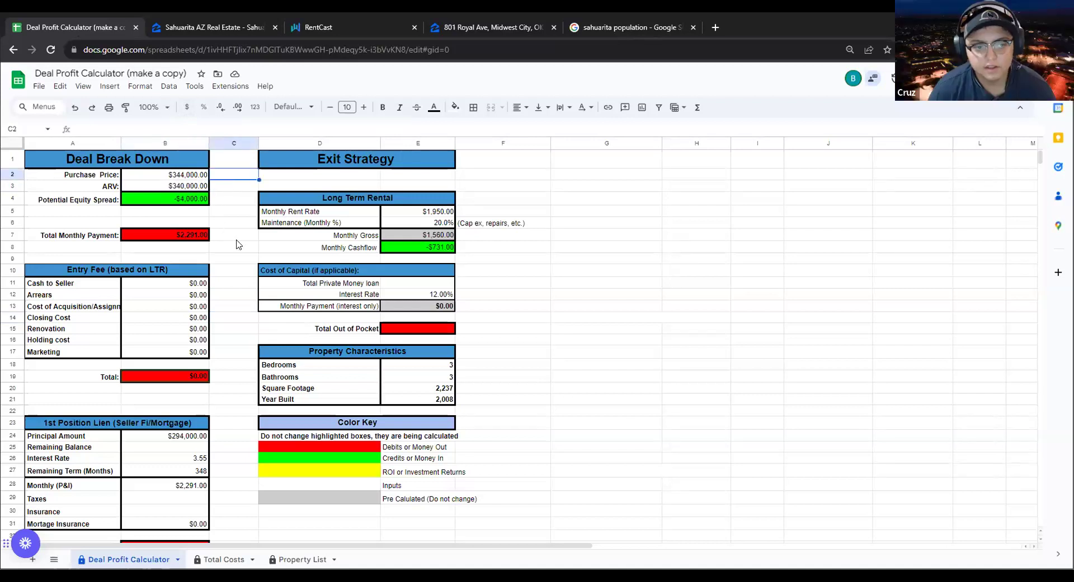
# Zoom and pan the Zillow map around Sahuarita and Rancho Sahuarita to widen the listings
pyautogui.click(209, 30)
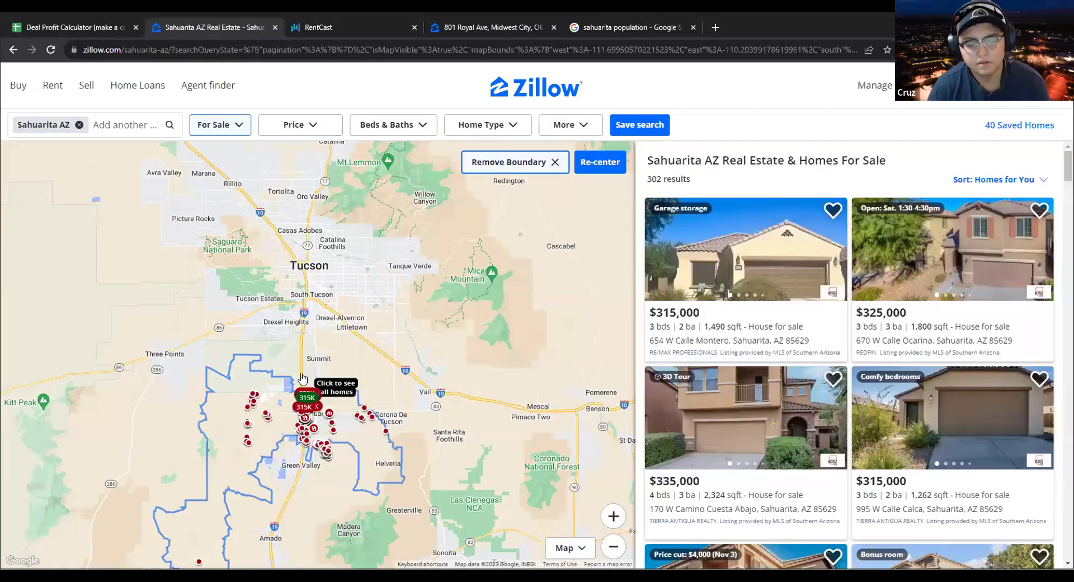
pyautogui.scroll(3, 308, 417)
pyautogui.scroll(5, 308, 416)
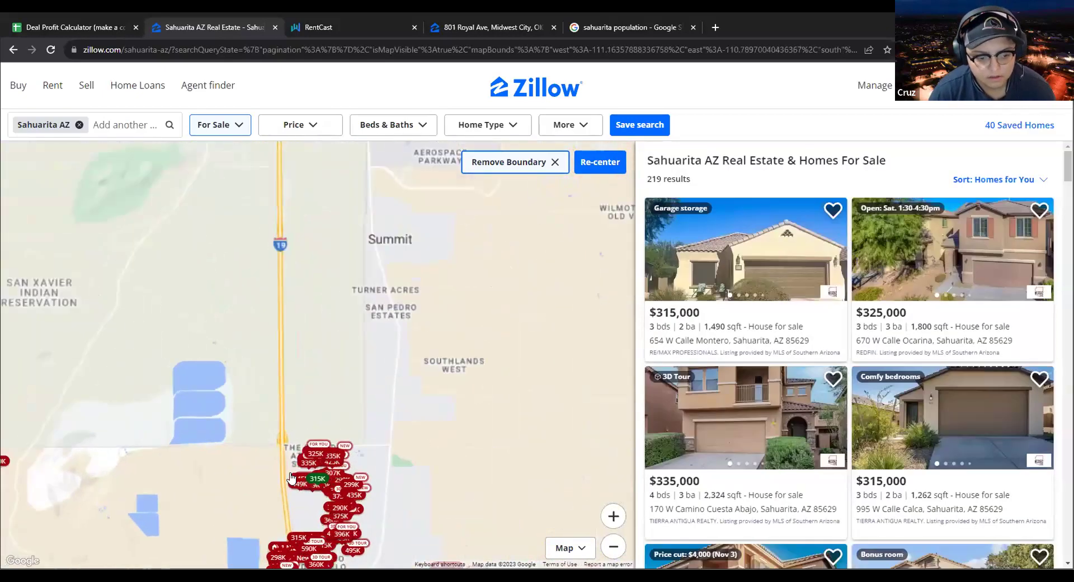
pyautogui.scroll(-3, 274, 419)
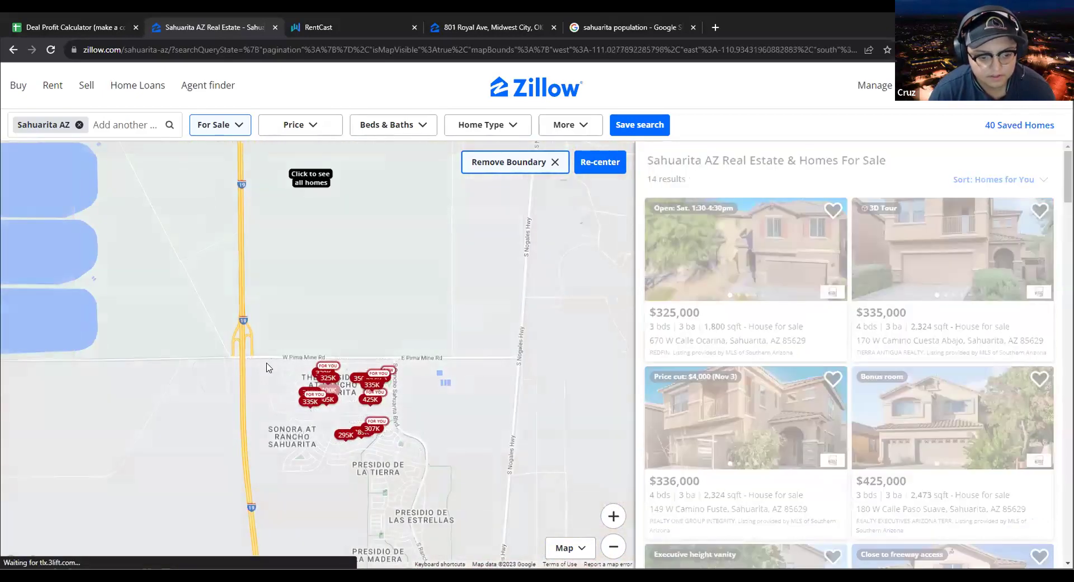
pyautogui.scroll(-1, 265, 369)
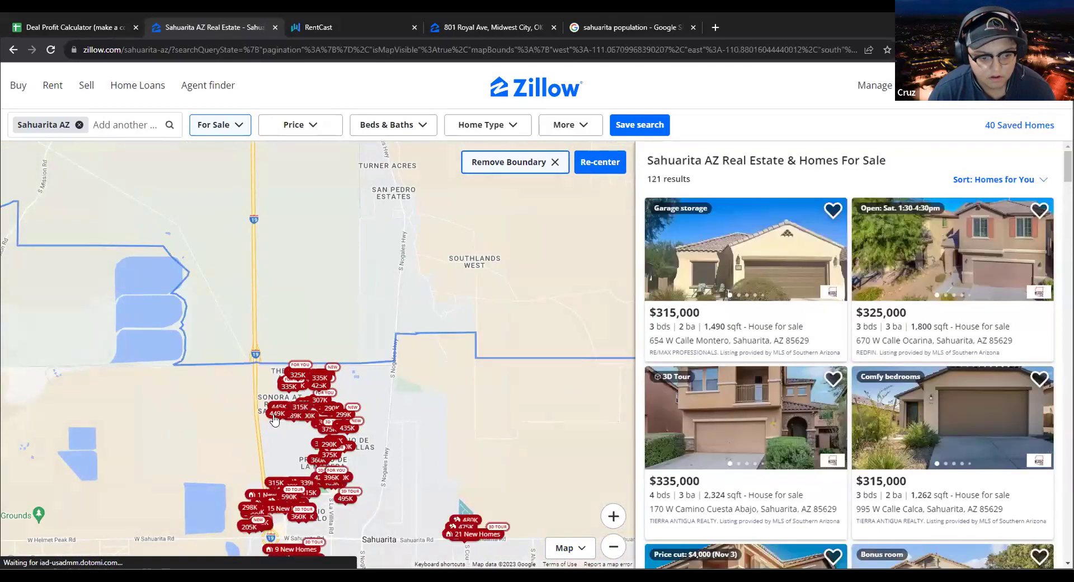
pyautogui.scroll(2, 275, 387)
pyautogui.moveTo(275, 386); pyautogui.dragTo(305, 300)
pyautogui.moveTo(323, 346); pyautogui.dragTo(407, 310)
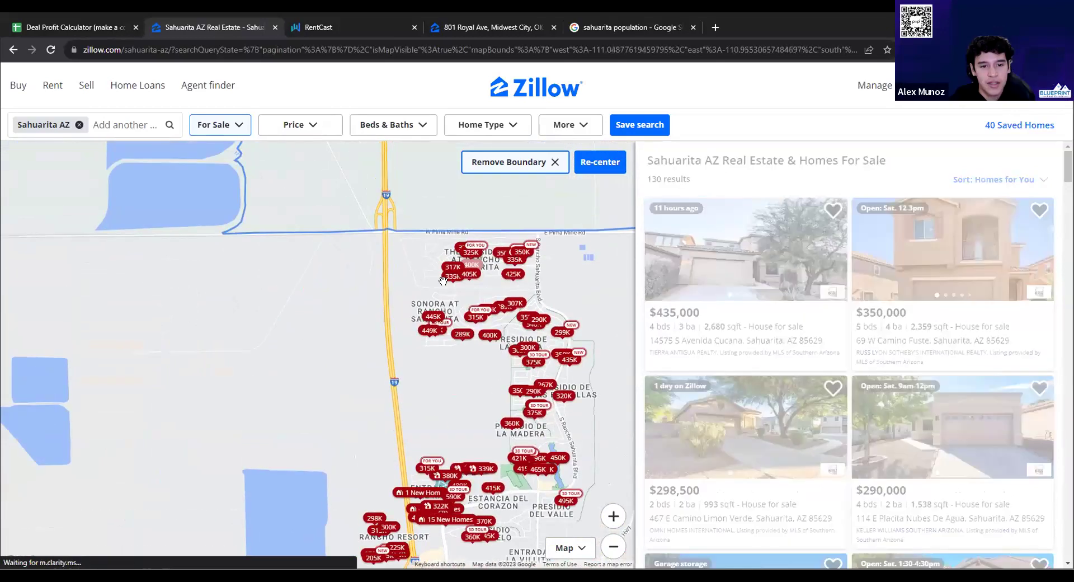
pyautogui.scroll(1, 413, 308)
pyautogui.moveTo(474, 238); pyautogui.dragTo(424, 303)
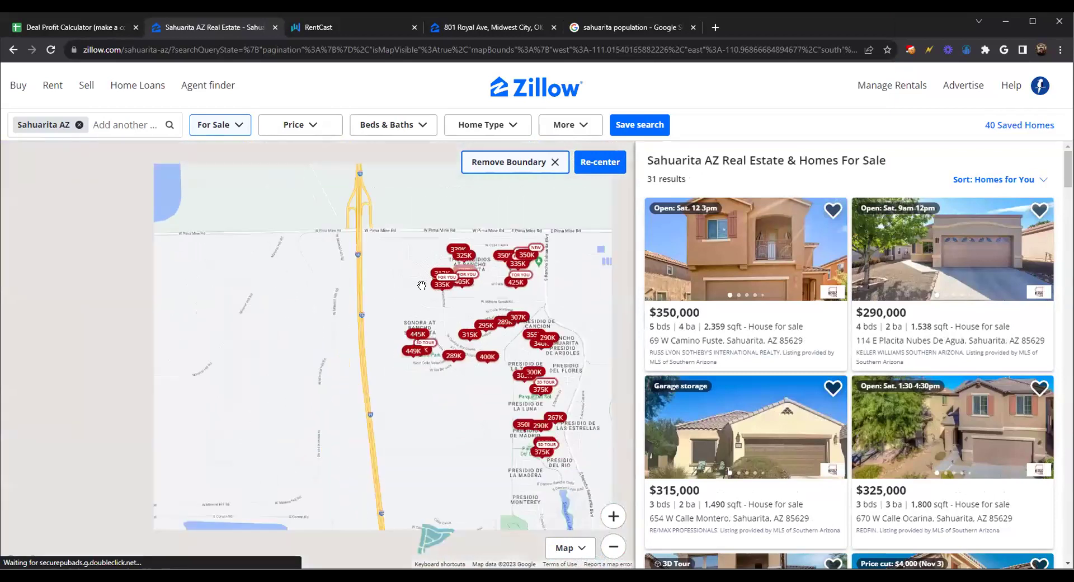
pyautogui.scroll(-1, 420, 286)
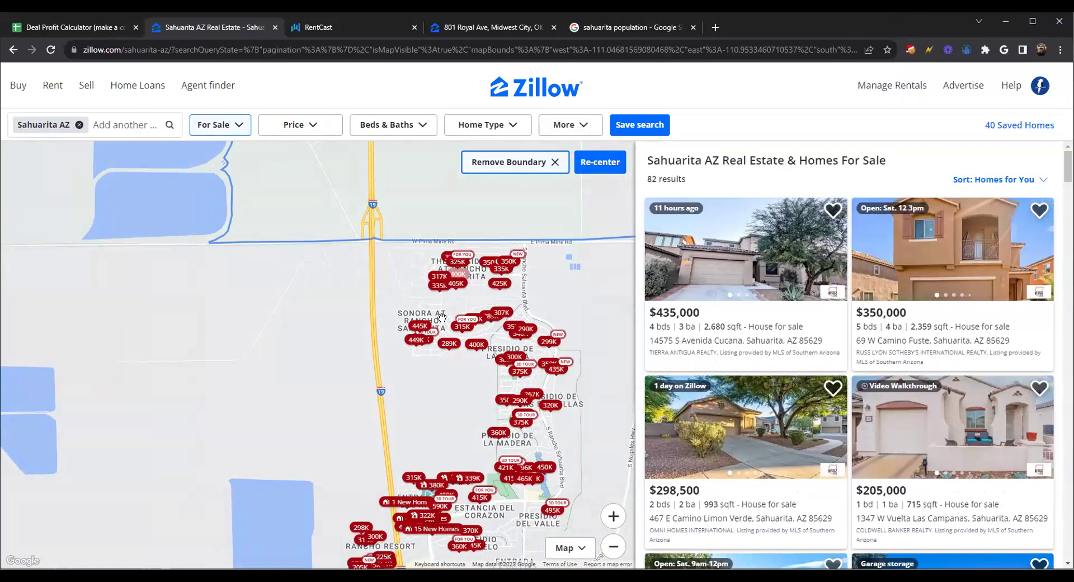
# Set the first-lien principal in B24 to $344,000 and the interest rate to 4
pyautogui.click(97, 25)
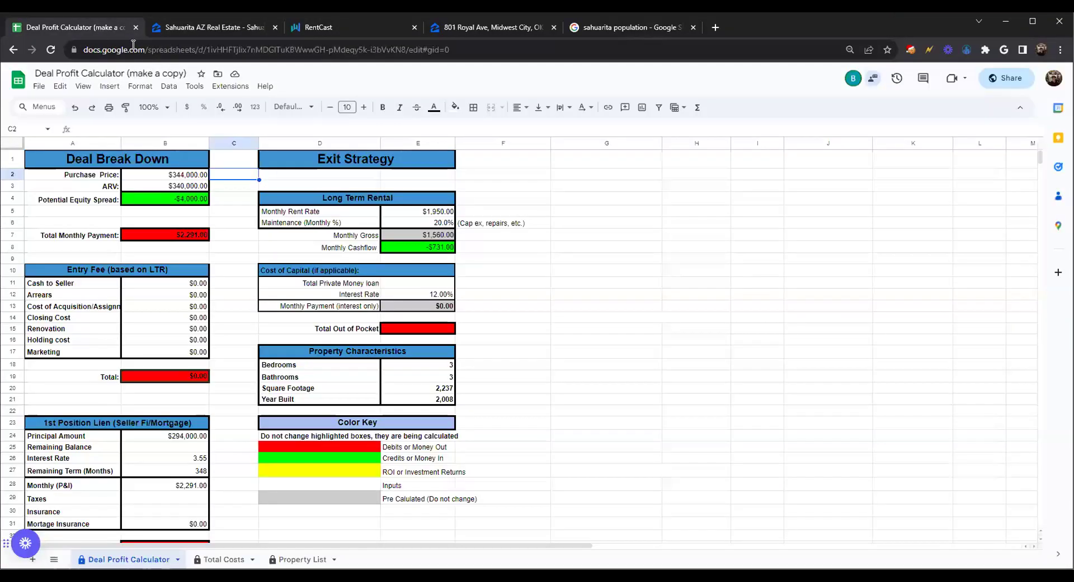
pyautogui.doubleClick(175, 435)
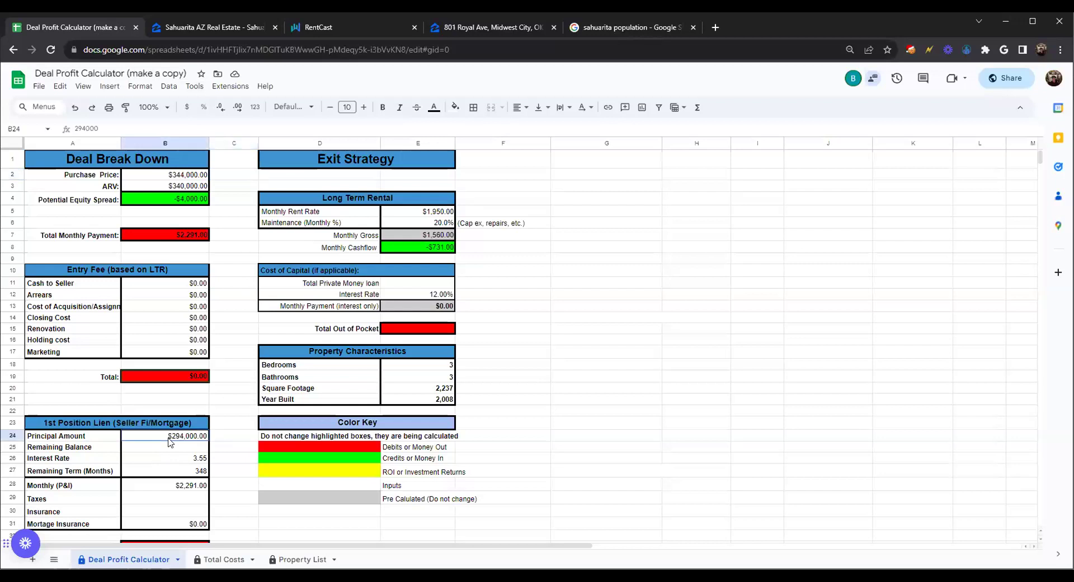
pyautogui.press('BackSpace')
pyautogui.press('BackSpace')
pyautogui.press('BackSpace')
pyautogui.write('344')
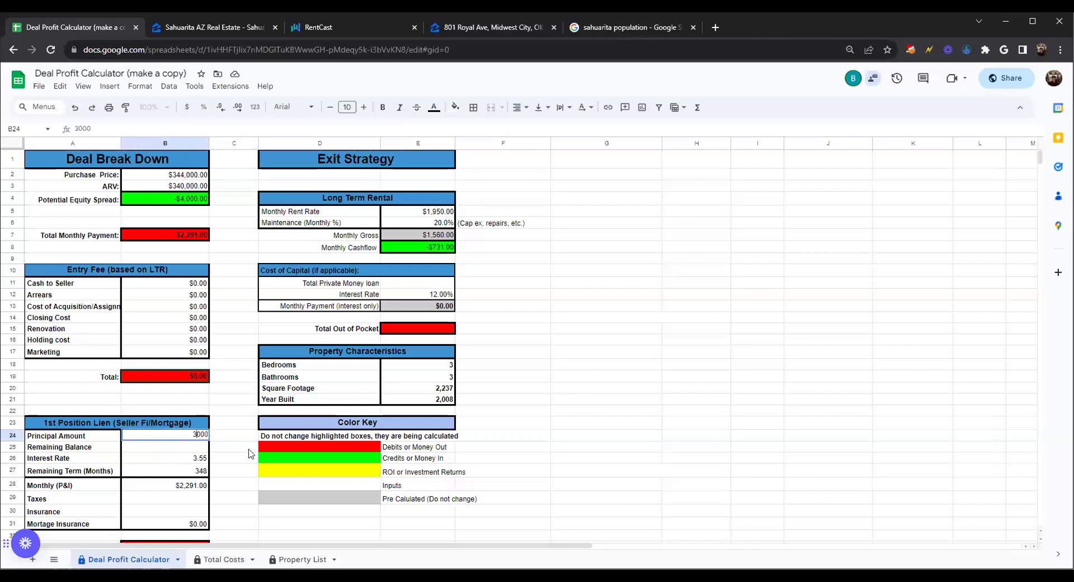
pyautogui.click(233, 450)
pyautogui.doubleClick(196, 458)
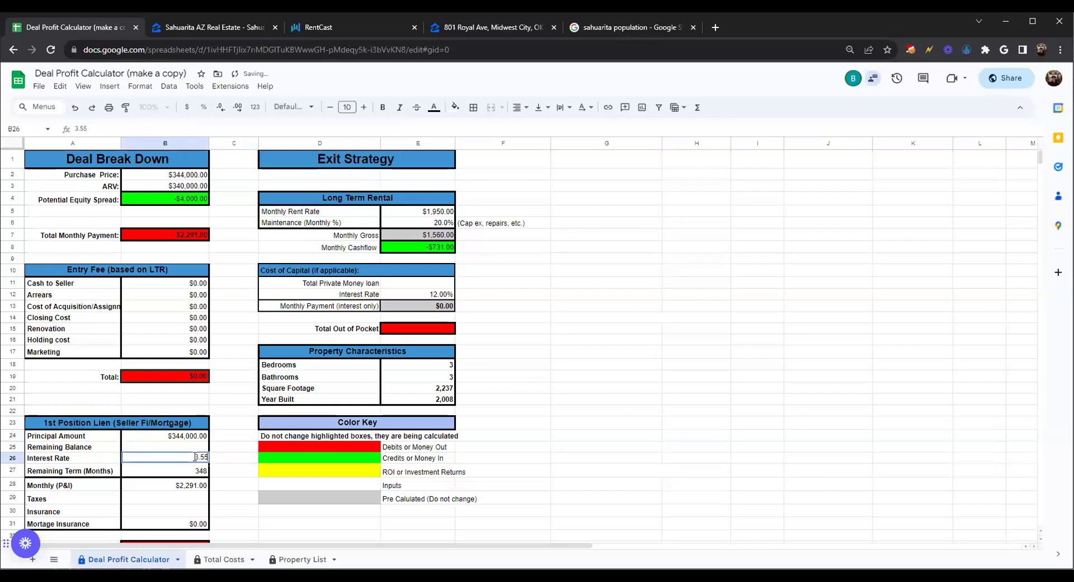
pyautogui.press('BackSpace')
pyautogui.press('BackSpace')
pyautogui.press('BackSpace')
pyautogui.press('BackSpace')
pyautogui.write('4')
pyautogui.click(215, 458)
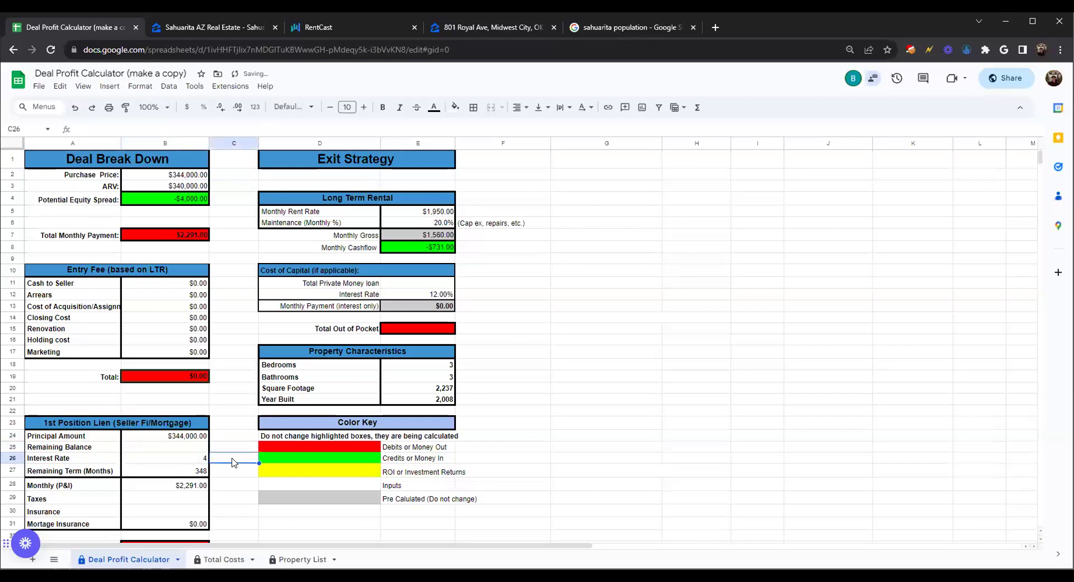
# Set the remaining term to 360 months and clear the Monthly (P&I) amount in B28
pyautogui.doubleClick(188, 471)
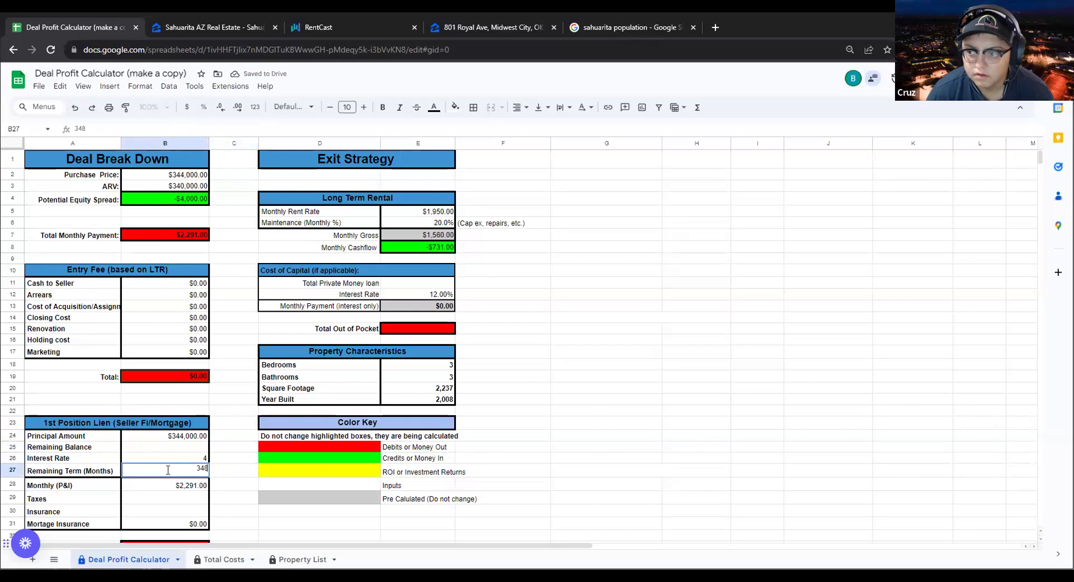
pyautogui.press('BackSpace')
pyautogui.press('BackSpace')
pyautogui.write('60')
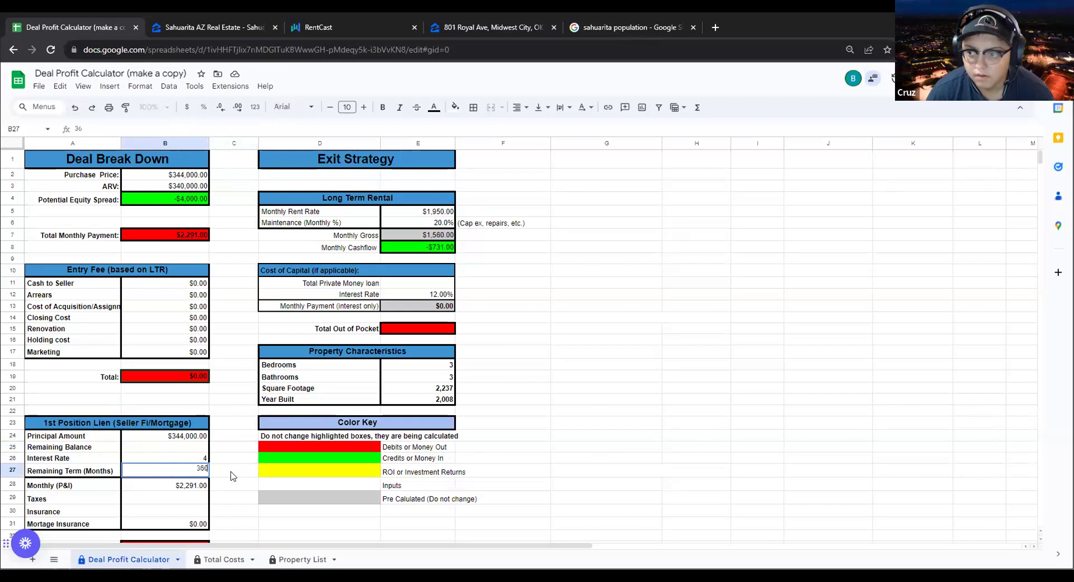
pyautogui.click(234, 475)
pyautogui.scroll(-2, 190, 490)
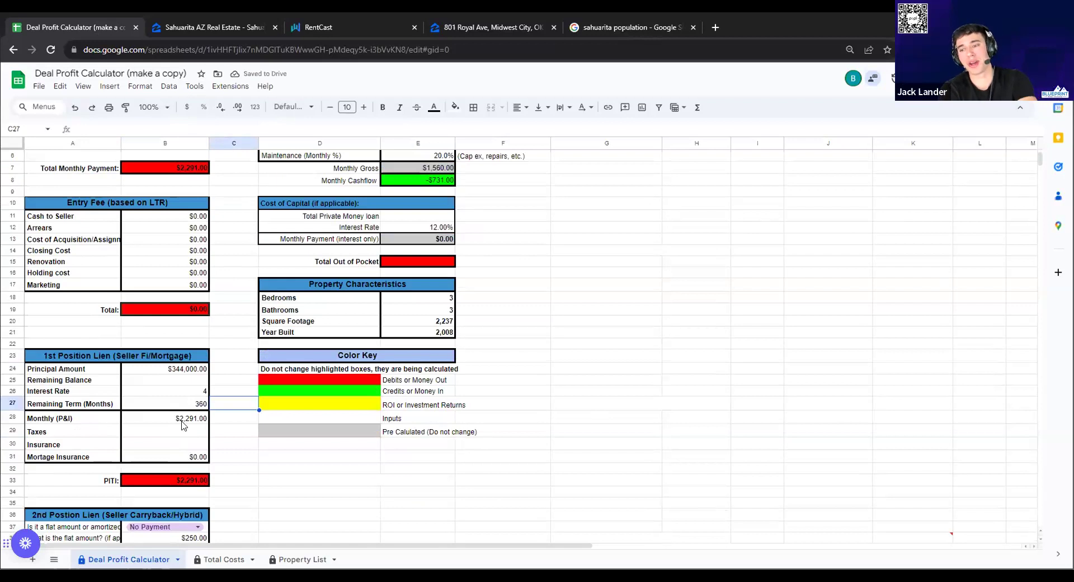
pyautogui.click(182, 421)
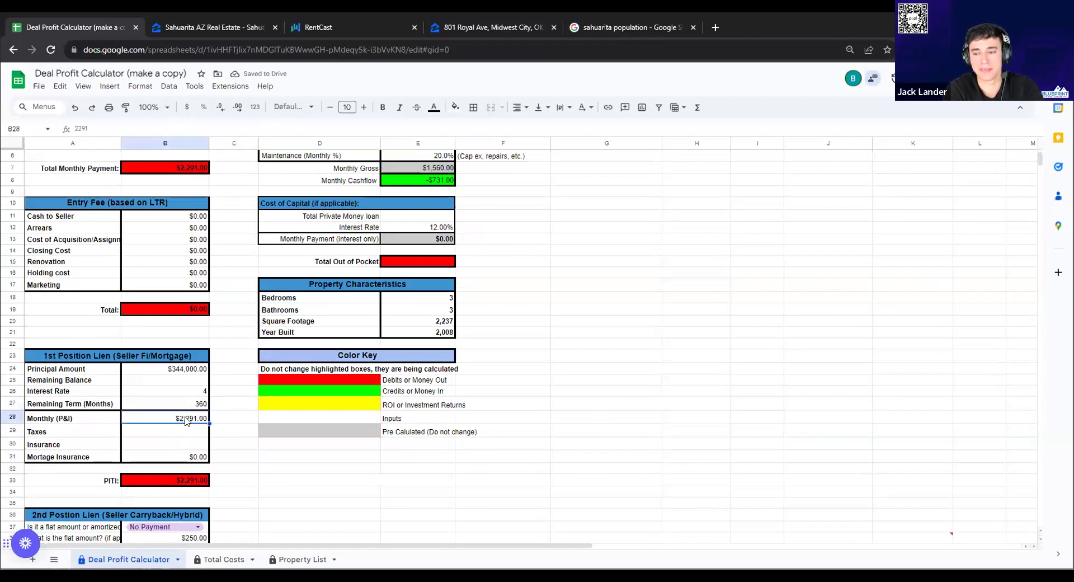
pyautogui.press('Delete')
pyautogui.click(226, 436)
pyautogui.scroll(2, 226, 440)
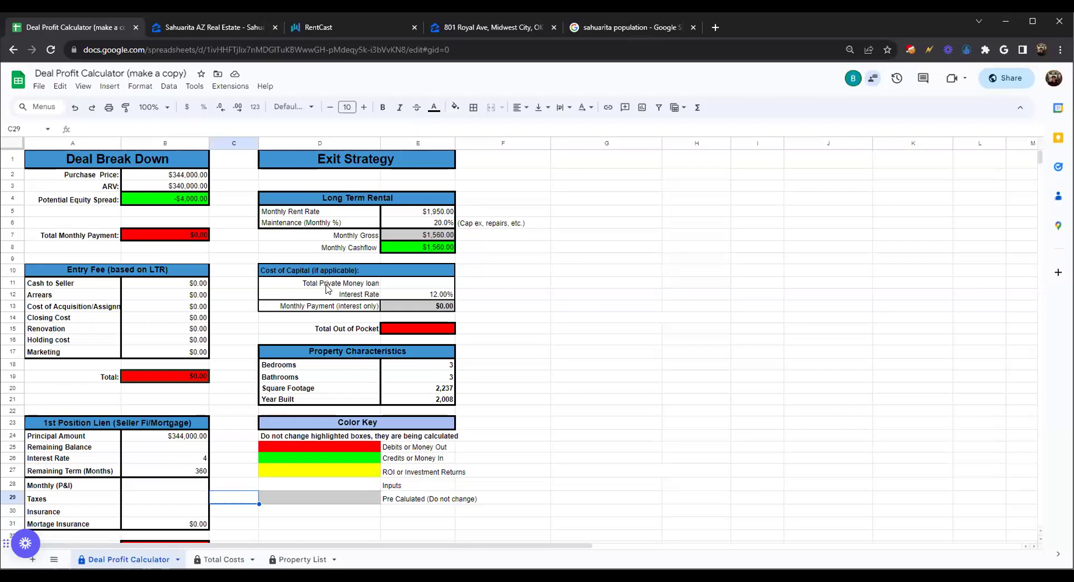
pyautogui.scroll(-1, 440, 371)
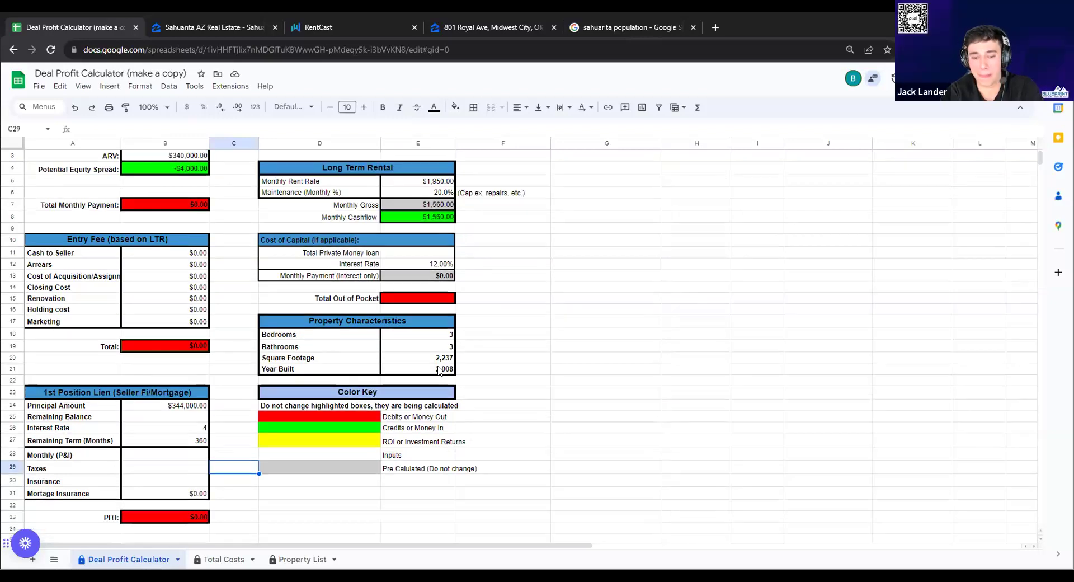
pyautogui.scroll(1, 440, 371)
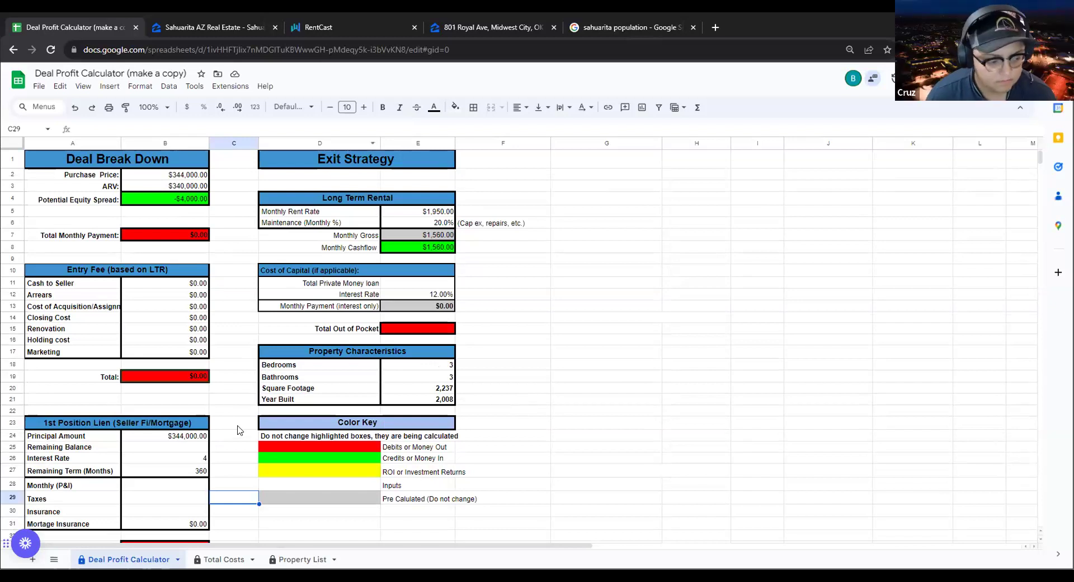
# Enter $90 insurance in B30 and $100 taxes in B29, bringing the monthly payment to $190
pyautogui.doubleClick(174, 503)
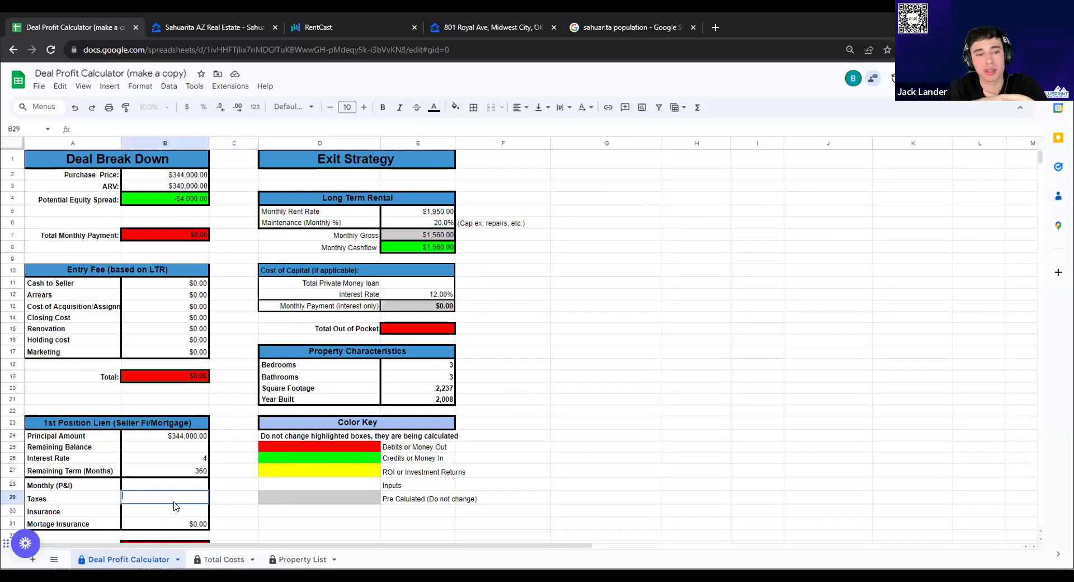
pyautogui.doubleClick(180, 509)
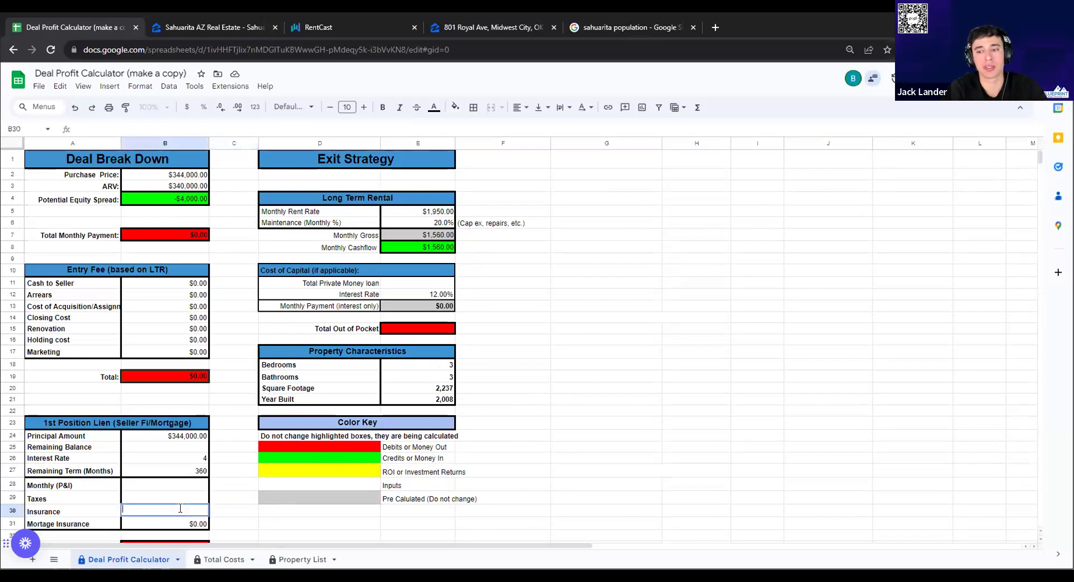
pyautogui.write('90')
pyautogui.click(181, 500)
pyautogui.doubleClick(183, 500)
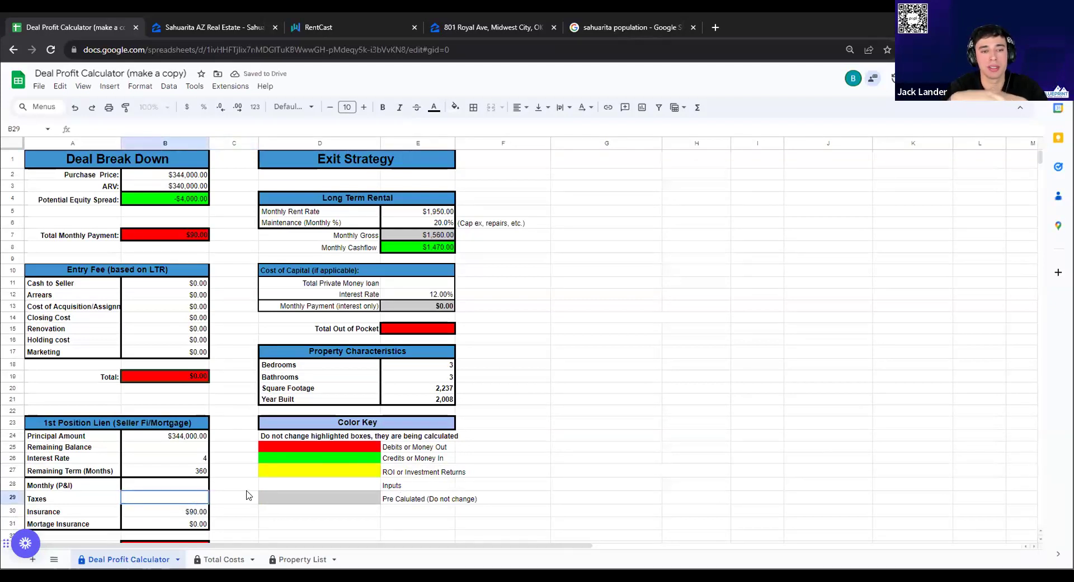
pyautogui.write('1')
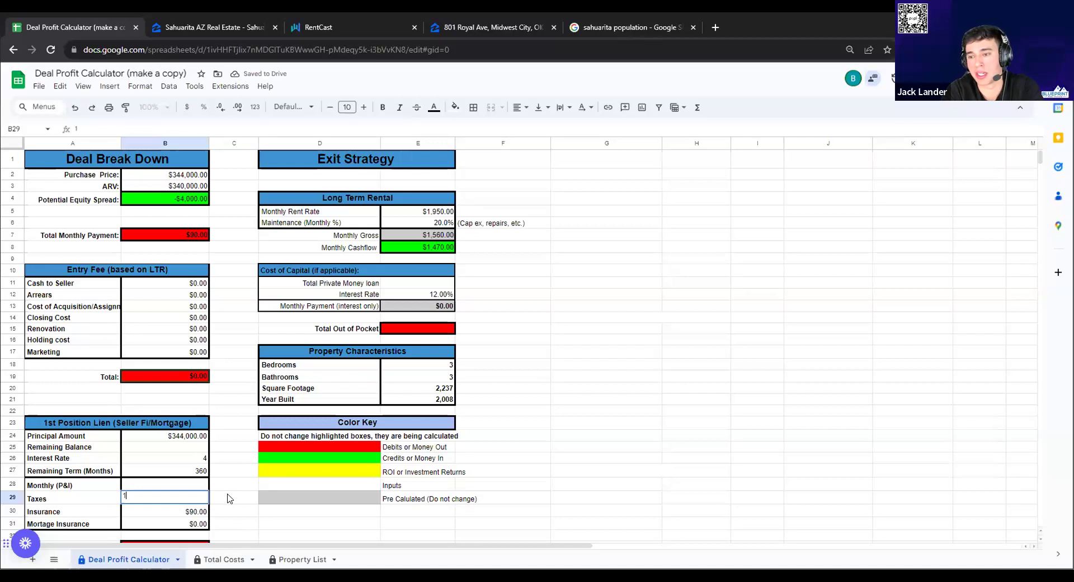
pyautogui.write('00')
pyautogui.click(228, 498)
pyautogui.scroll(-3, 324, 506)
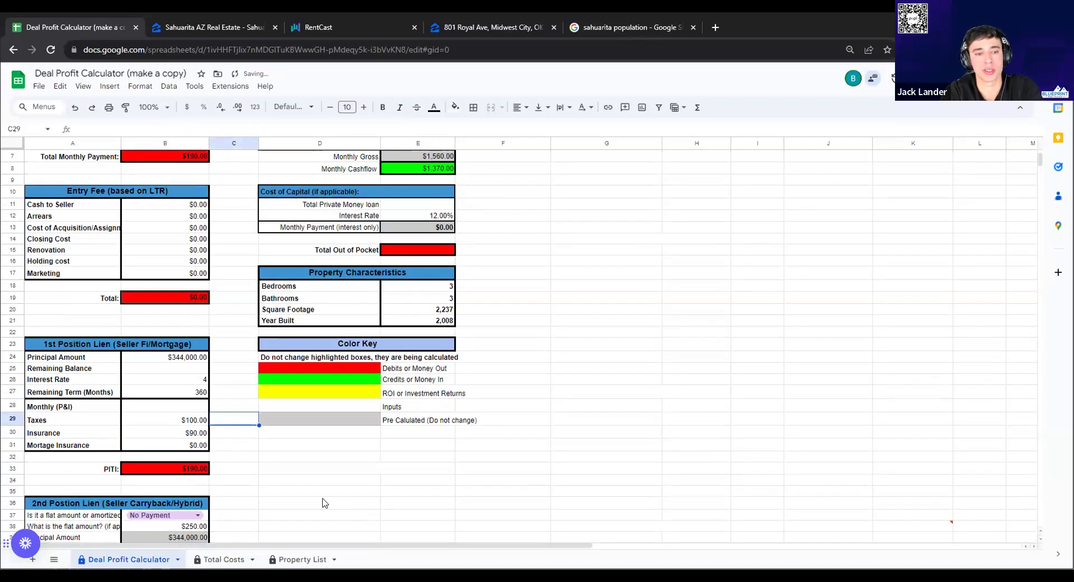
pyautogui.scroll(-3, 323, 502)
pyautogui.scroll(5, 302, 501)
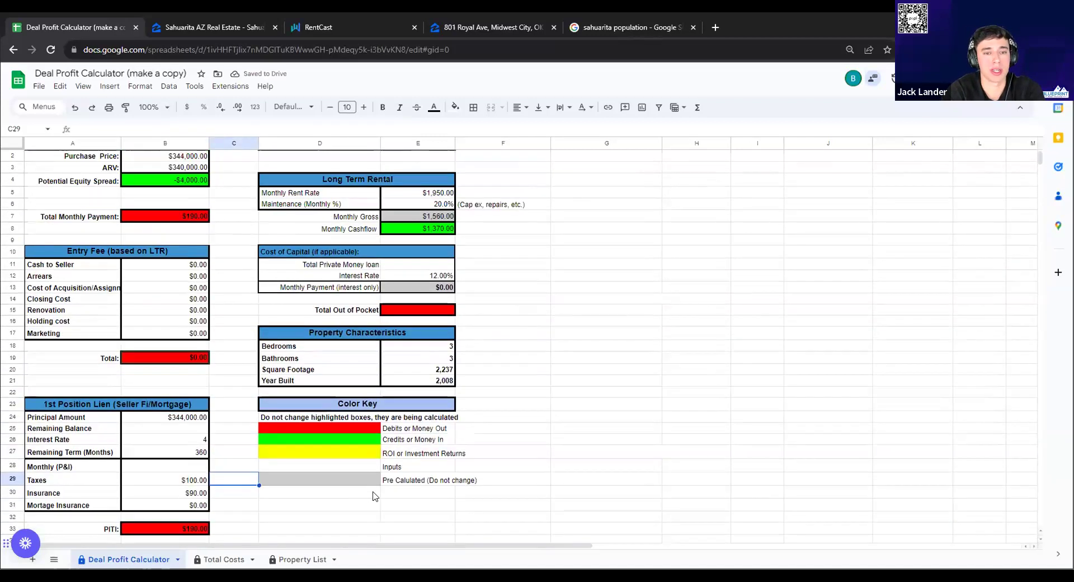
pyautogui.scroll(1, 375, 495)
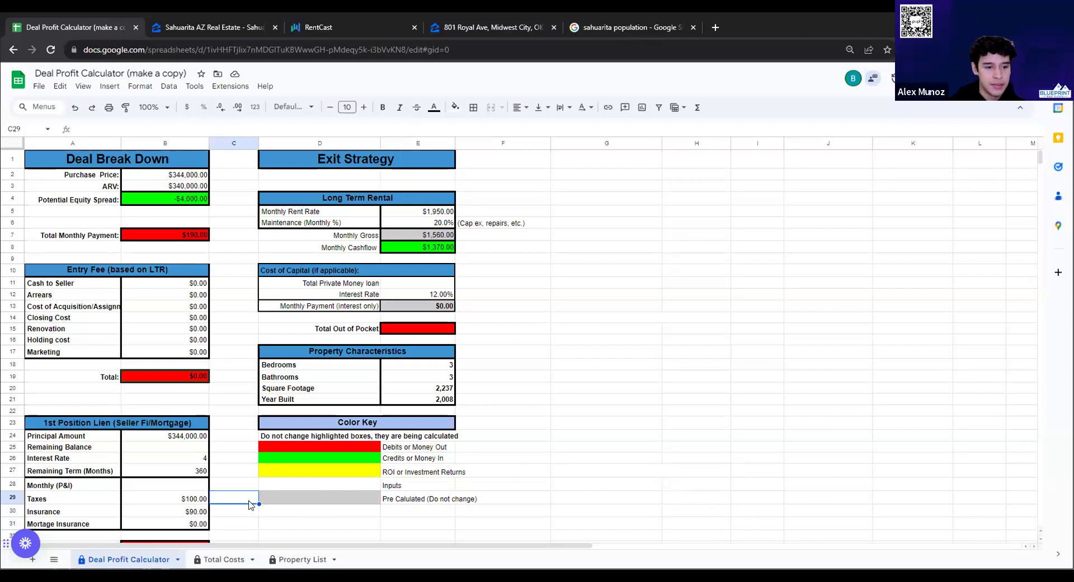
# Open the target listing from the Sahuarita, AZ Zillow search and select its full address line
pyautogui.click(218, 28)
pyautogui.scroll(-3, 459, 303)
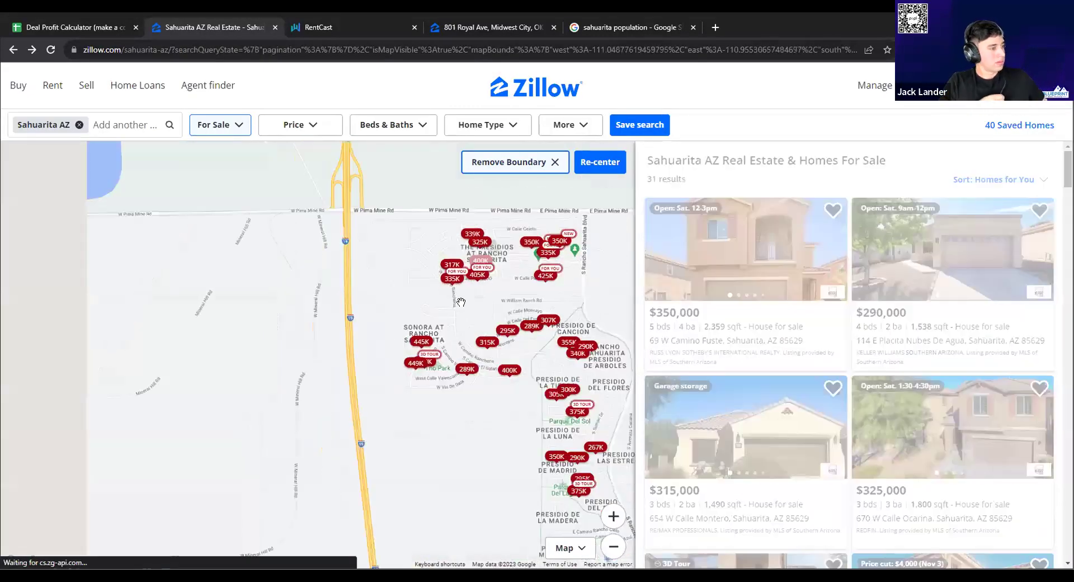
pyautogui.scroll(3, 429, 306)
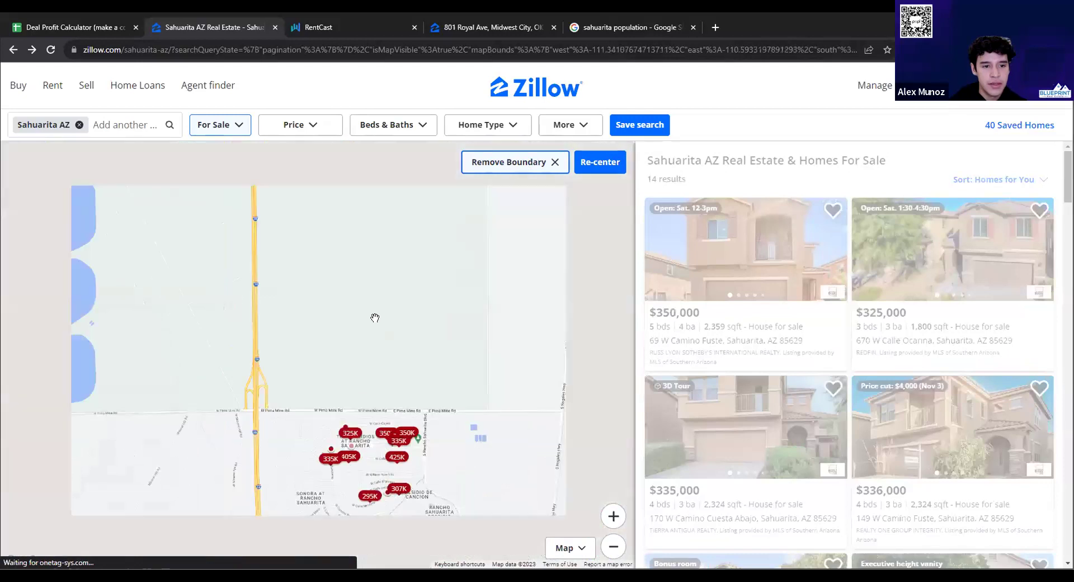
pyautogui.scroll(-3, 335, 319)
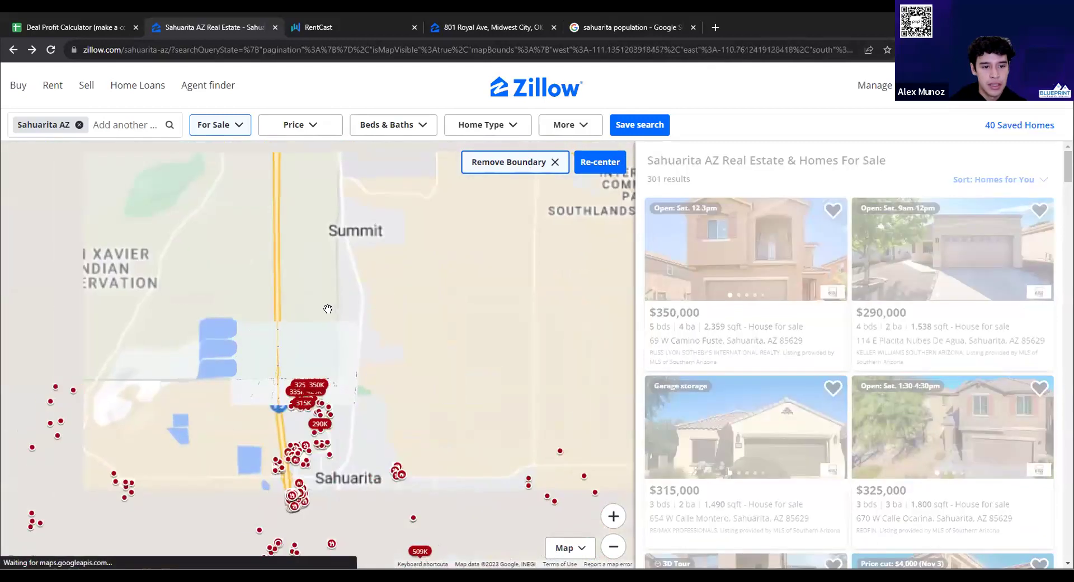
pyautogui.click(333, 313)
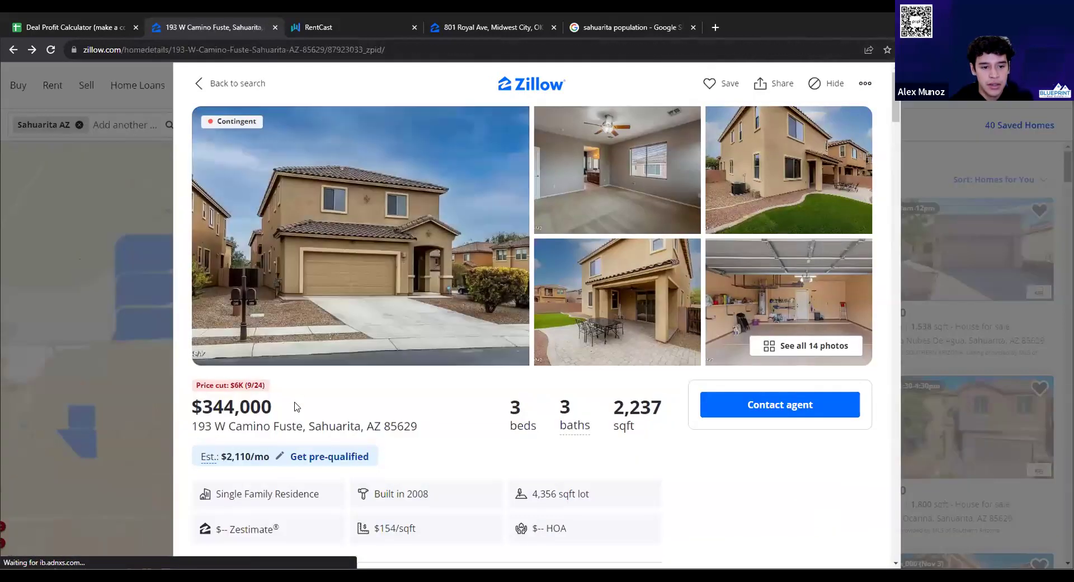
pyautogui.tripleClick(295, 426)
pyautogui.hotkey('ctrl', 'c')
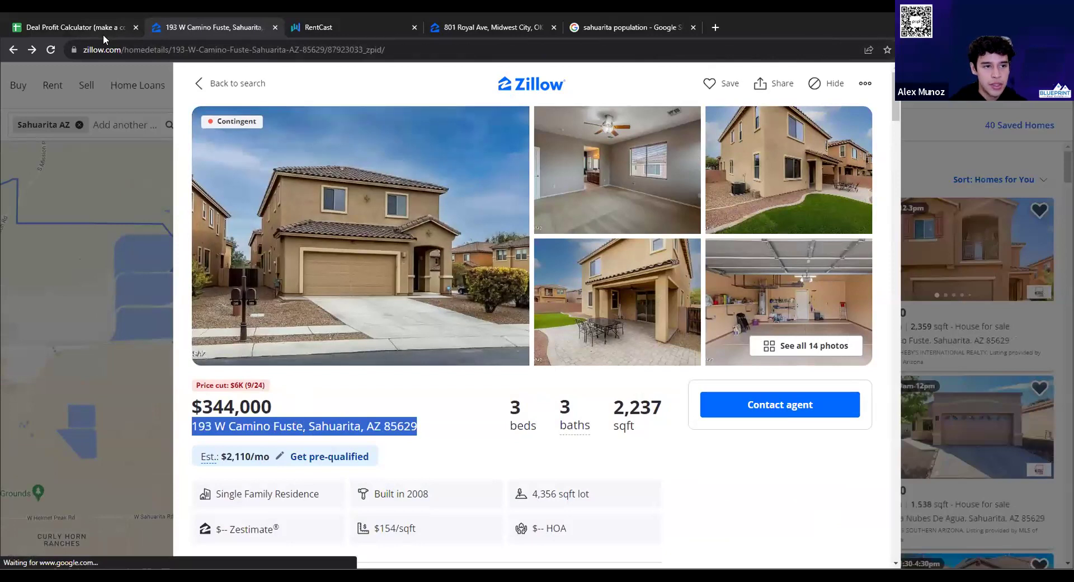
# Paste the listing's address into G1 of the Deal Profit Calculator as its header
pyautogui.click(103, 33)
pyautogui.click(577, 162)
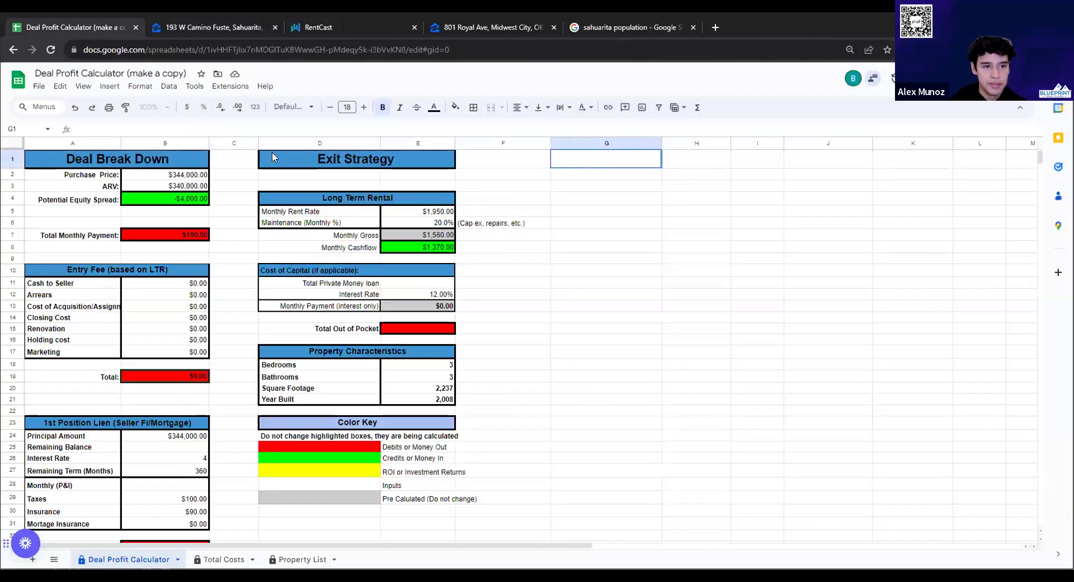
pyautogui.hotkey('ctrl', 'v')
pyautogui.click(604, 307)
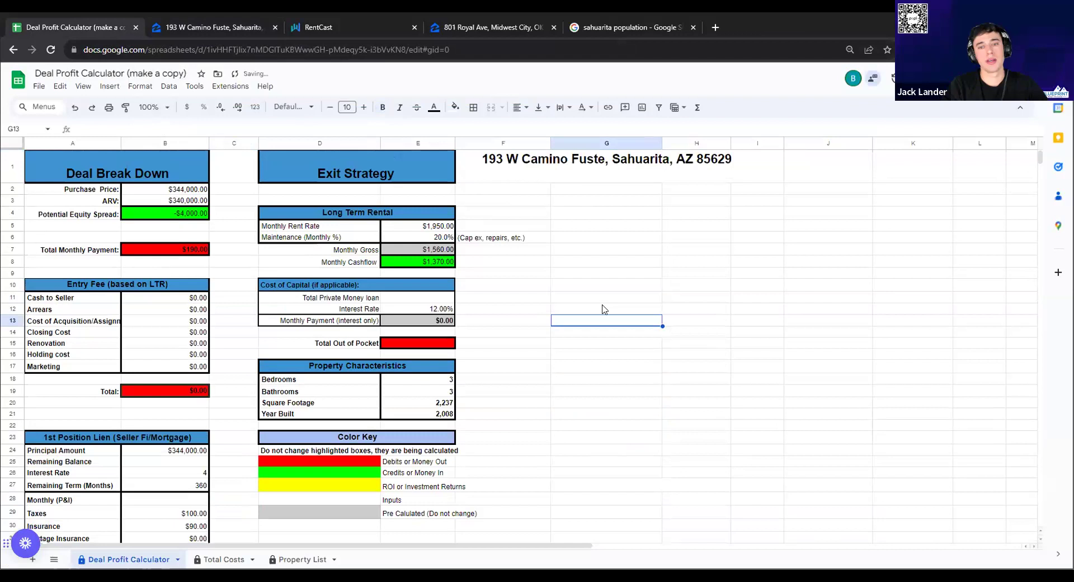
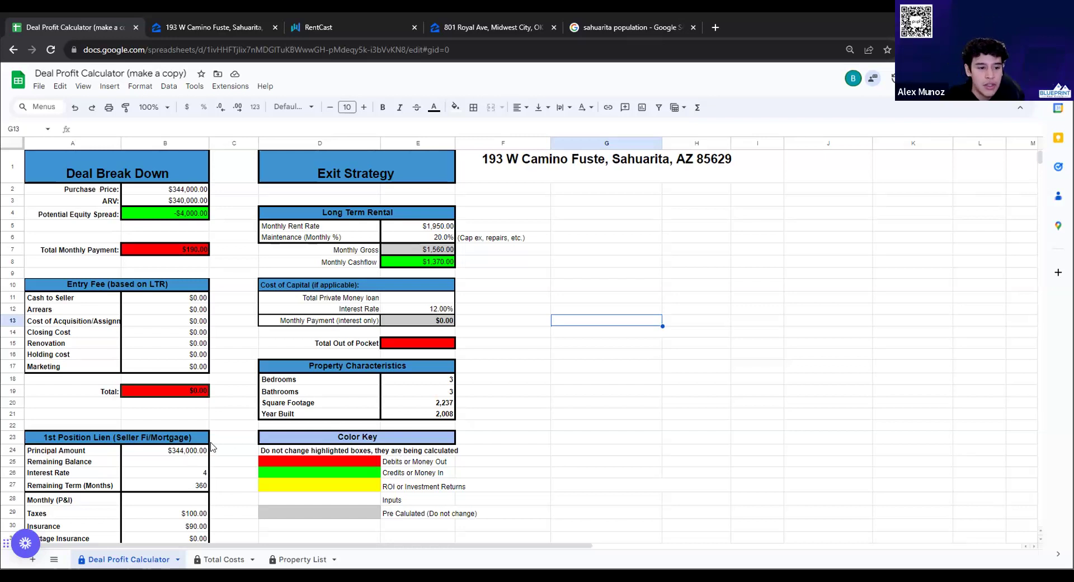
pyautogui.click(207, 25)
pyautogui.moveTo(191, 406); pyautogui.dragTo(280, 403)
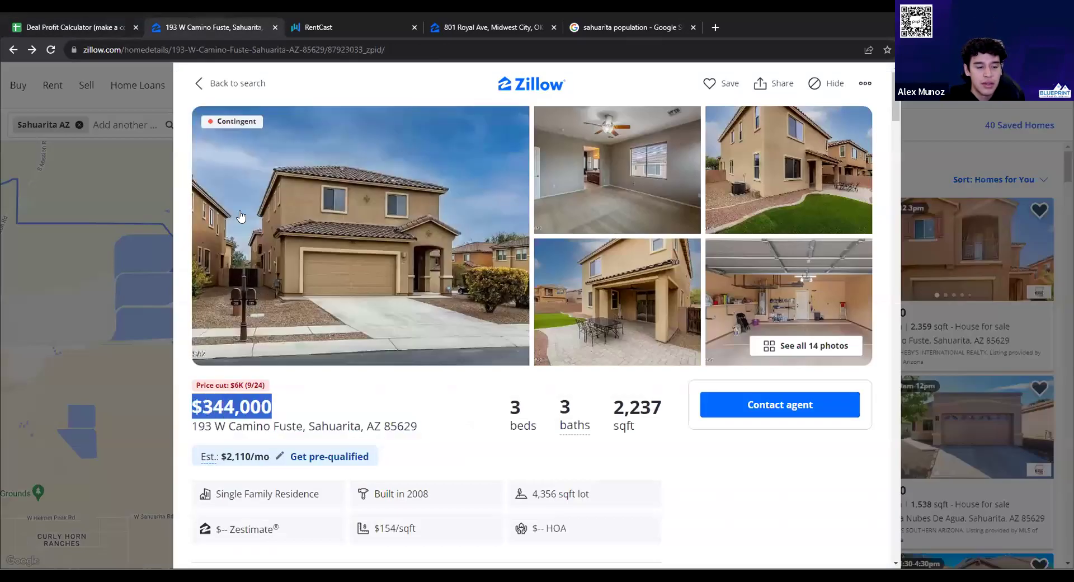
pyautogui.click(98, 29)
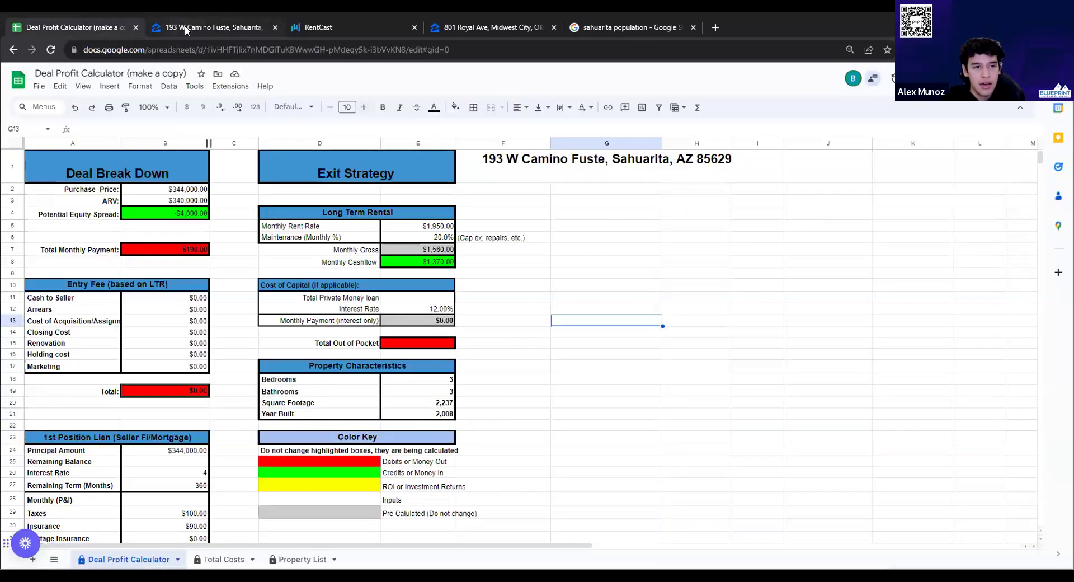
# Recheck the $344,000 Zillow listing price before going back to the deal spreadsheet
pyautogui.click(184, 25)
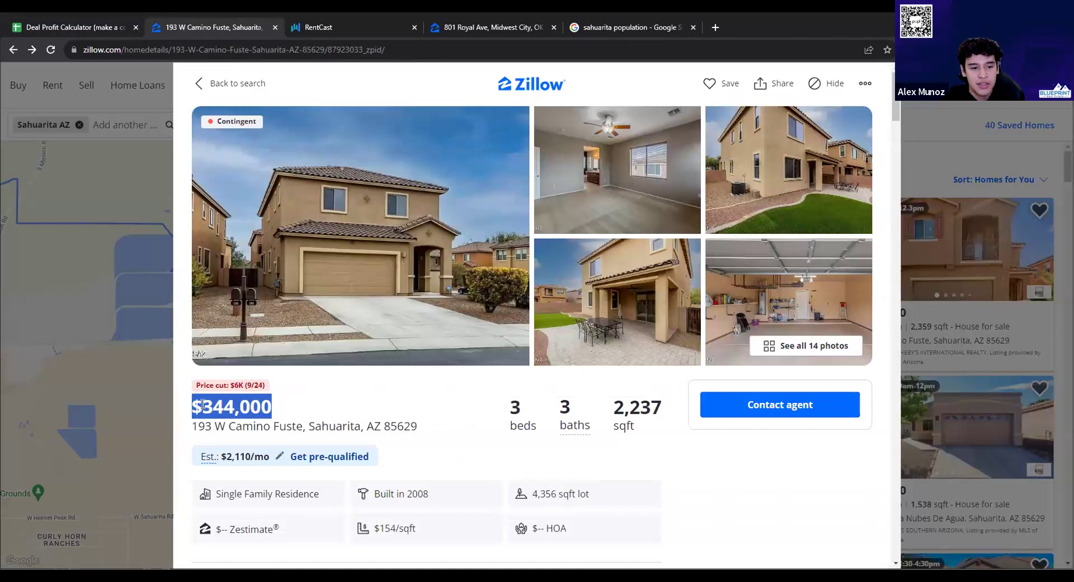
pyautogui.moveTo(280, 408); pyautogui.dragTo(186, 403)
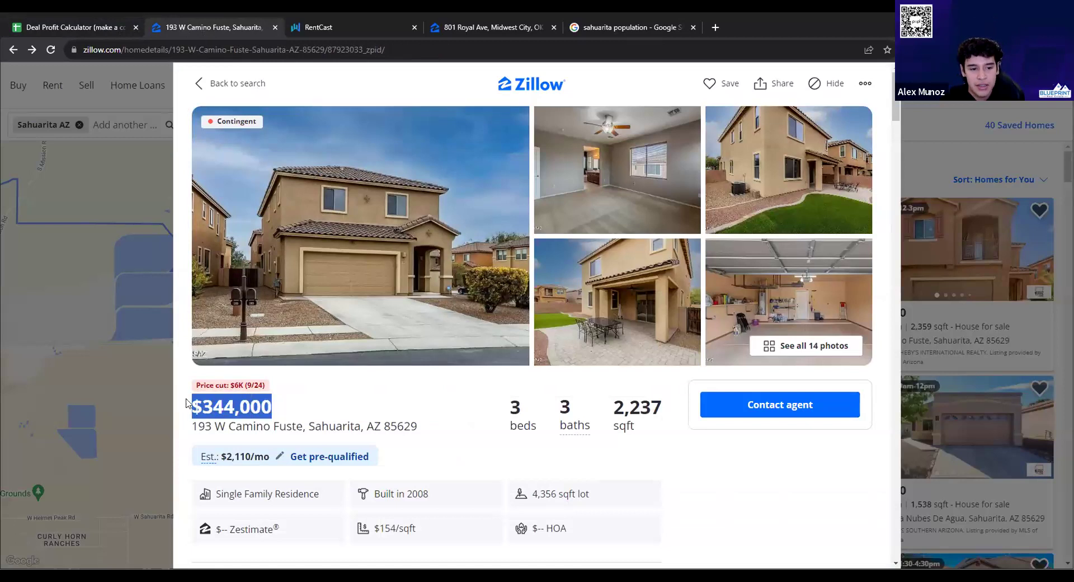
pyautogui.scroll(-2, 260, 365)
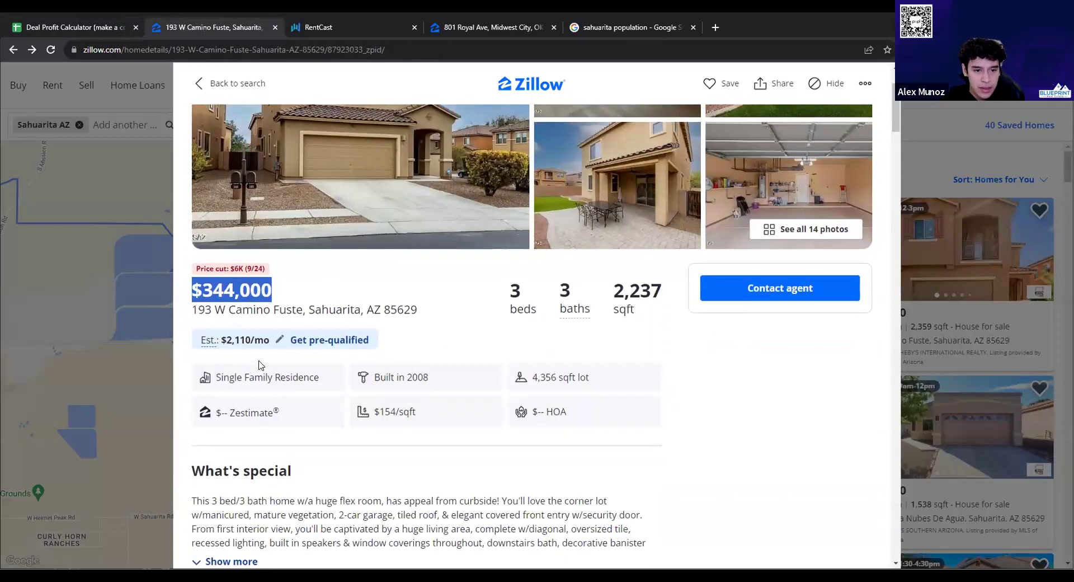
pyautogui.click(193, 290)
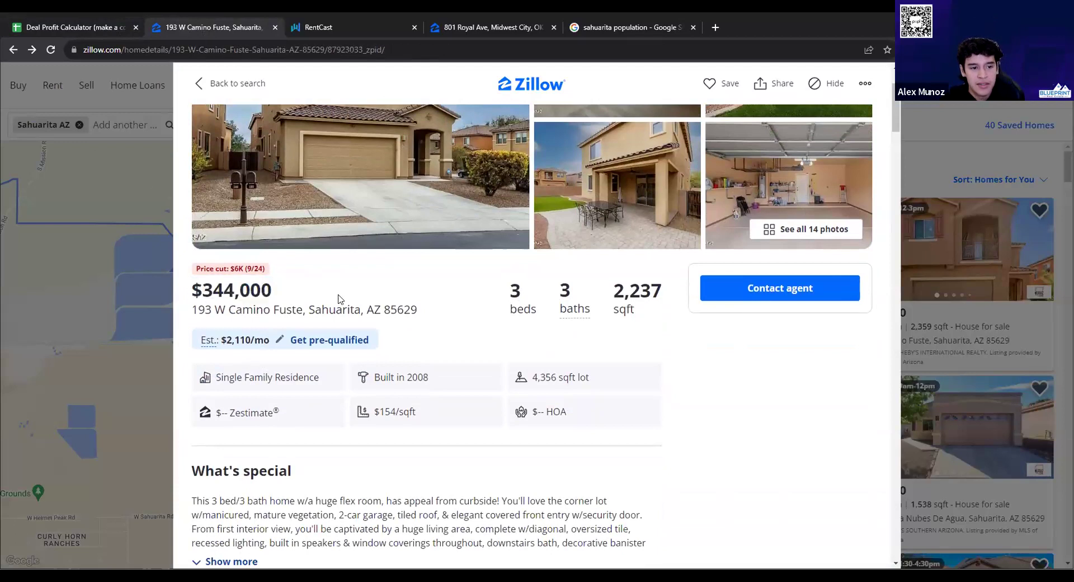
pyautogui.moveTo(274, 290); pyautogui.dragTo(192, 289)
pyautogui.scroll(-6, 394, 297)
pyautogui.scroll(-9, 394, 296)
pyautogui.scroll(12, 416, 313)
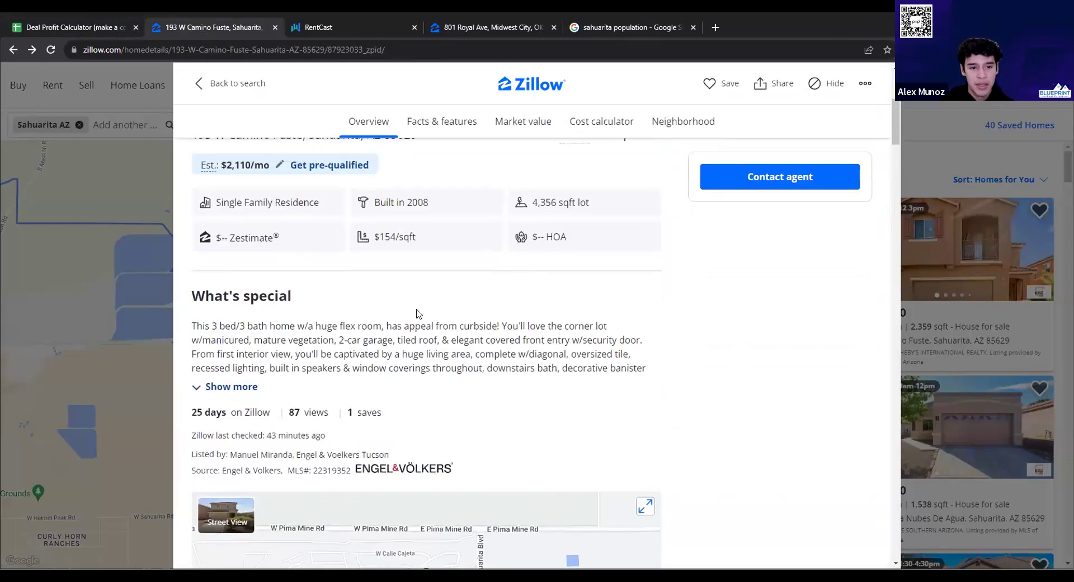
pyautogui.scroll(3, 302, 243)
pyautogui.click(67, 27)
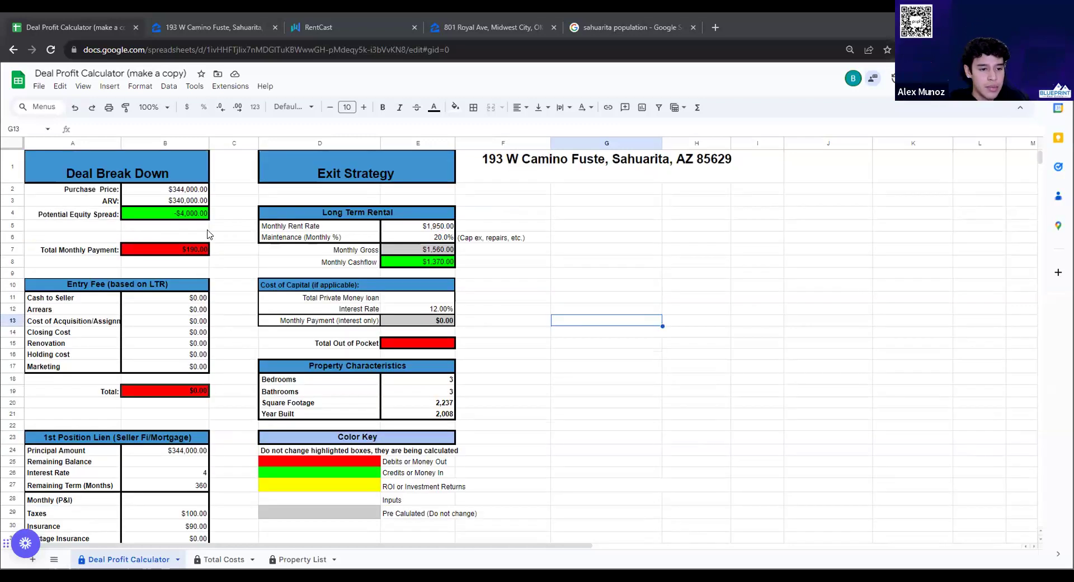
# Open noteunlimited.com/#/calculator in a new tab placed right after the spreadsheet
pyautogui.click(712, 29)
pyautogui.write('no')
pyautogui.press('Return')
pyautogui.moveTo(749, 25); pyautogui.dragTo(192, 27)
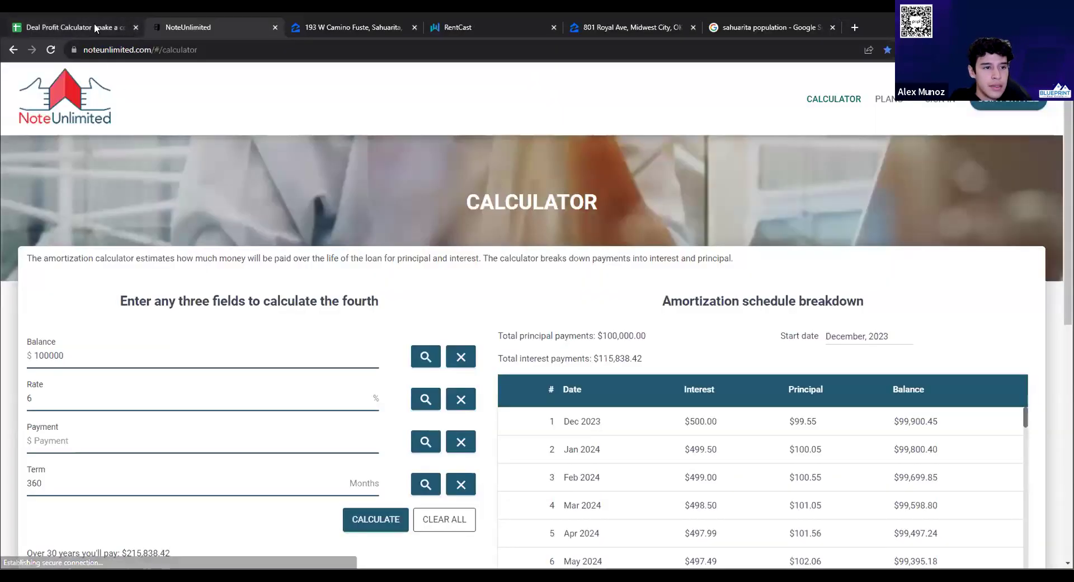
# Compare the listing price, the deal spreadsheet and the NoteUnlimited calculator
pyautogui.click(98, 28)
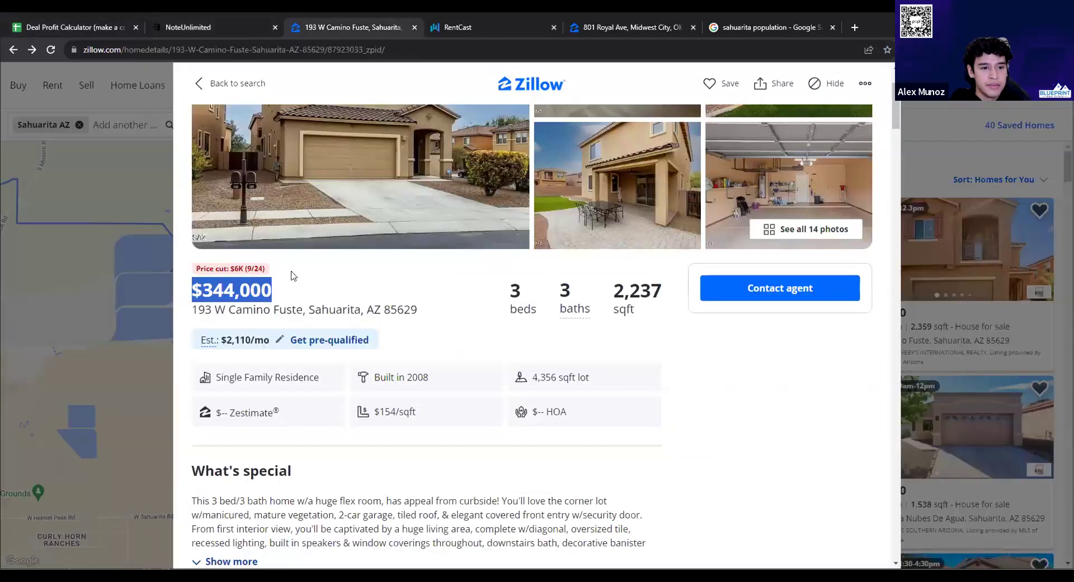
pyautogui.click(316, 31)
pyautogui.moveTo(191, 290); pyautogui.dragTo(240, 291)
pyautogui.click(76, 25)
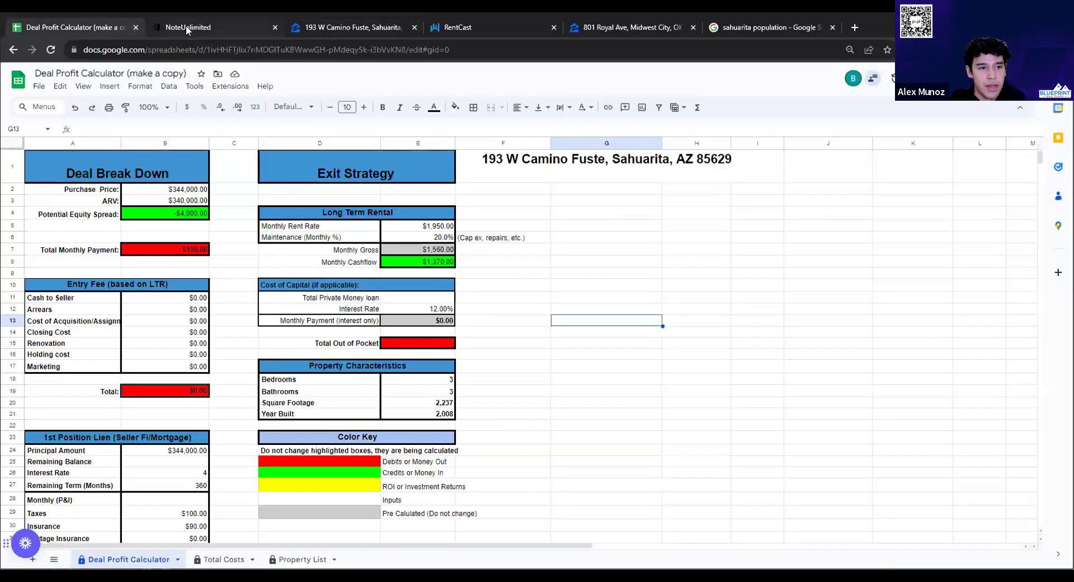
pyautogui.click(186, 25)
pyautogui.click(94, 25)
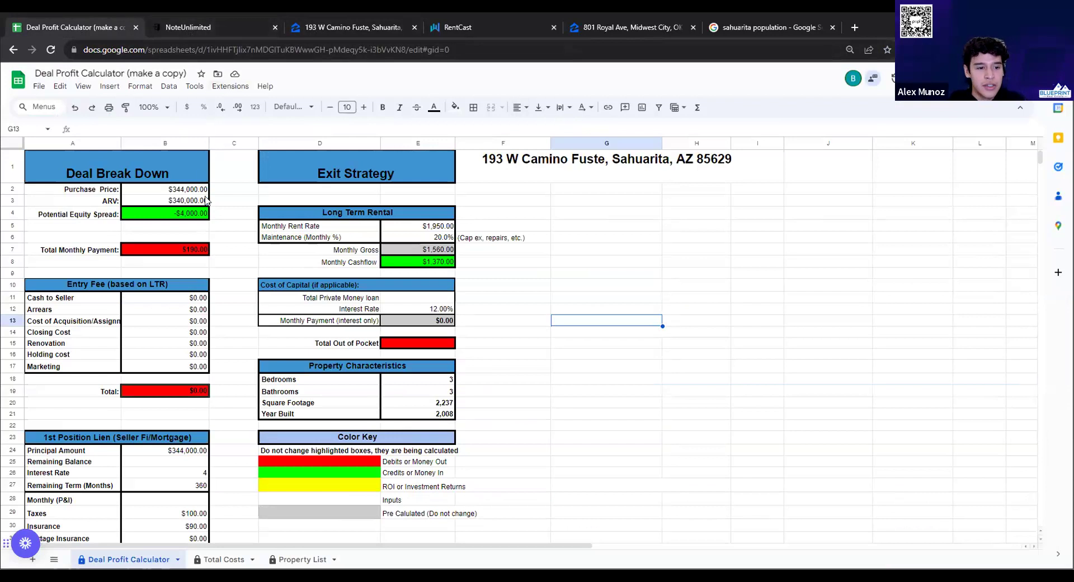
# Scroll through the deal spreadsheet and glance at the NoteUnlimited calculator
pyautogui.scroll(-1, 184, 165)
pyautogui.scroll(-1, 185, 165)
pyautogui.scroll(2, 217, 216)
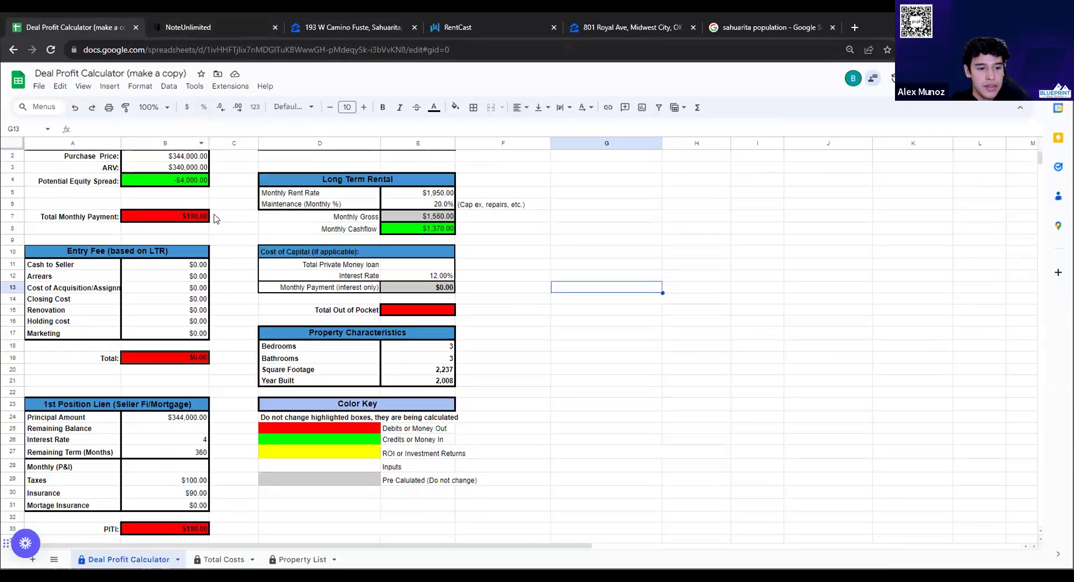
pyautogui.scroll(-1, 217, 215)
pyautogui.click(198, 32)
pyautogui.click(95, 28)
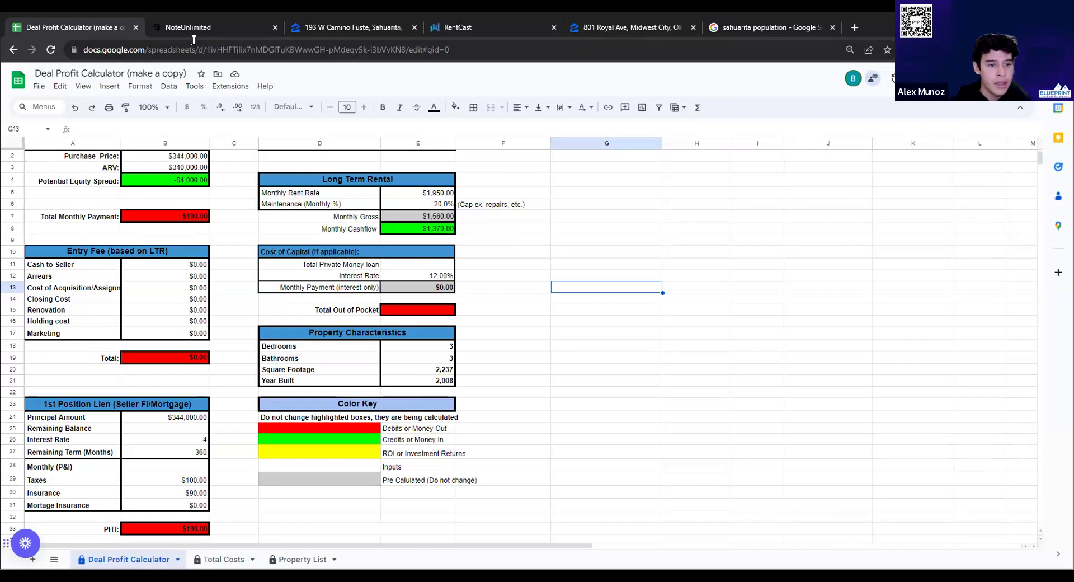
# Select the calculator's 100000 Balance value so it can be replaced
pyautogui.click(199, 33)
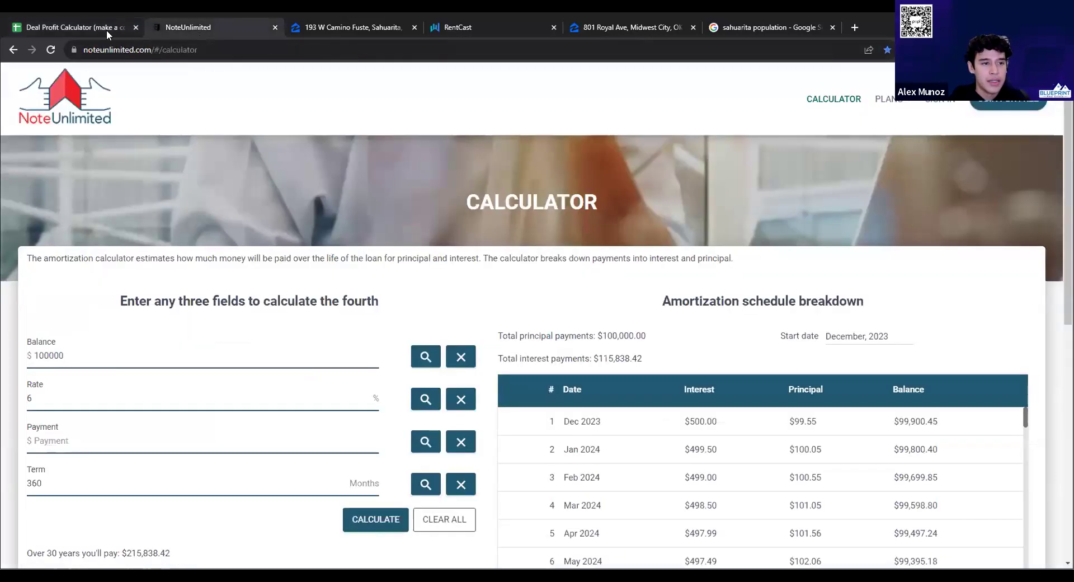
pyautogui.click(146, 51)
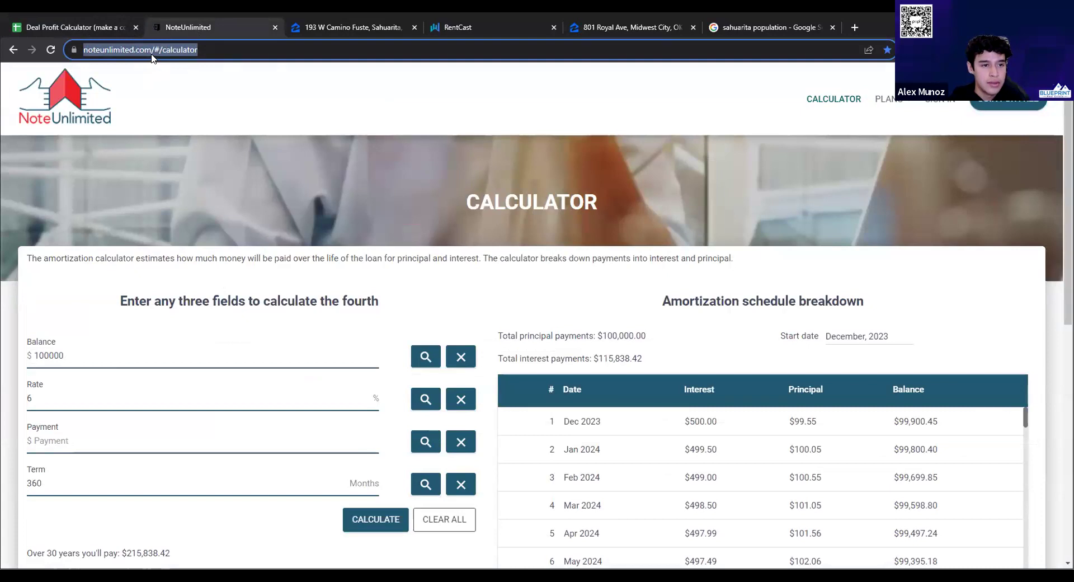
pyautogui.click(94, 24)
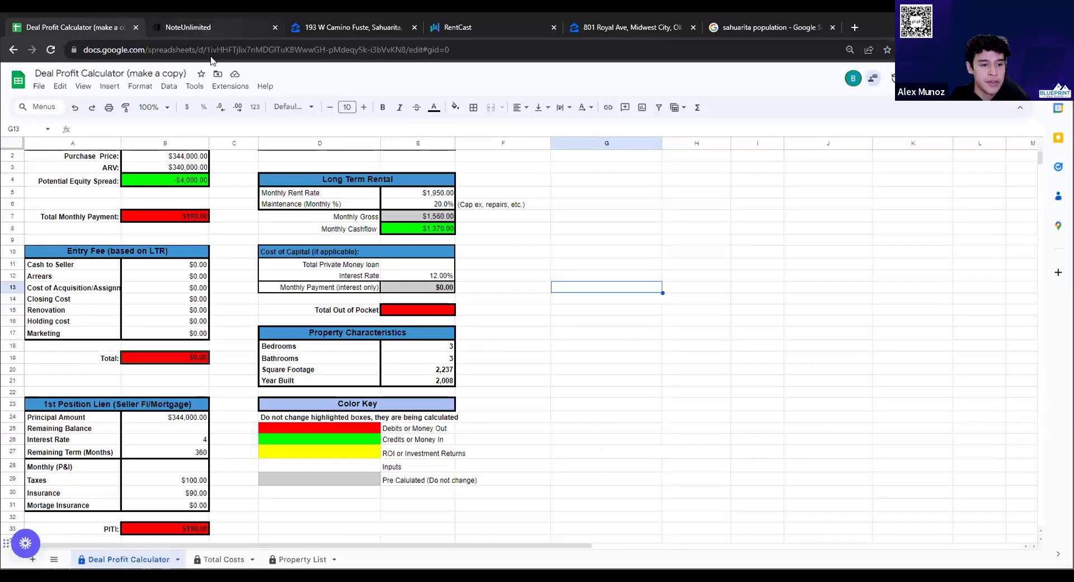
pyautogui.click(208, 27)
pyautogui.click(212, 50)
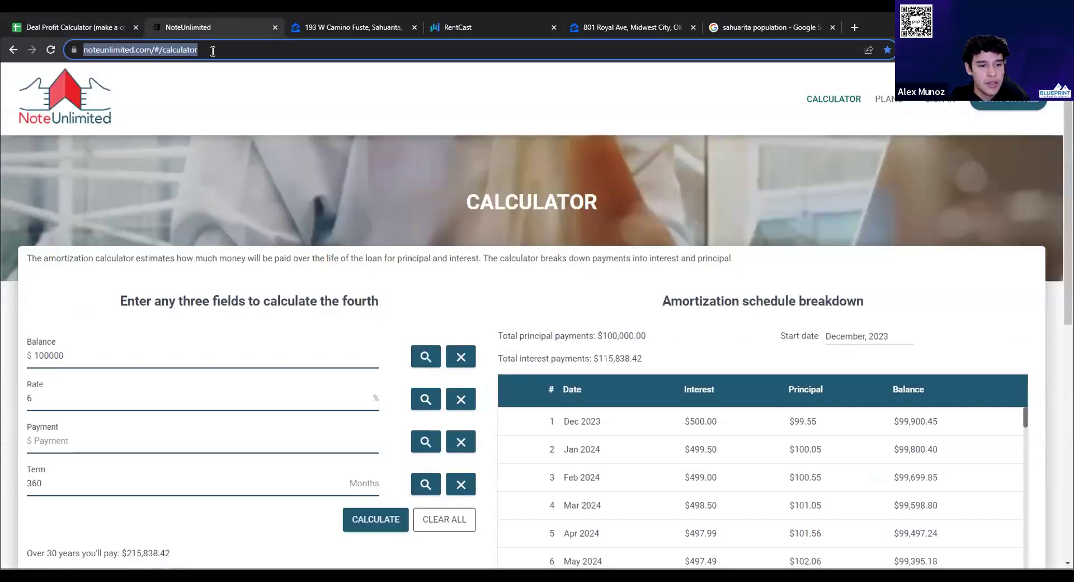
pyautogui.moveTo(67, 356); pyautogui.dragTo(24, 350)
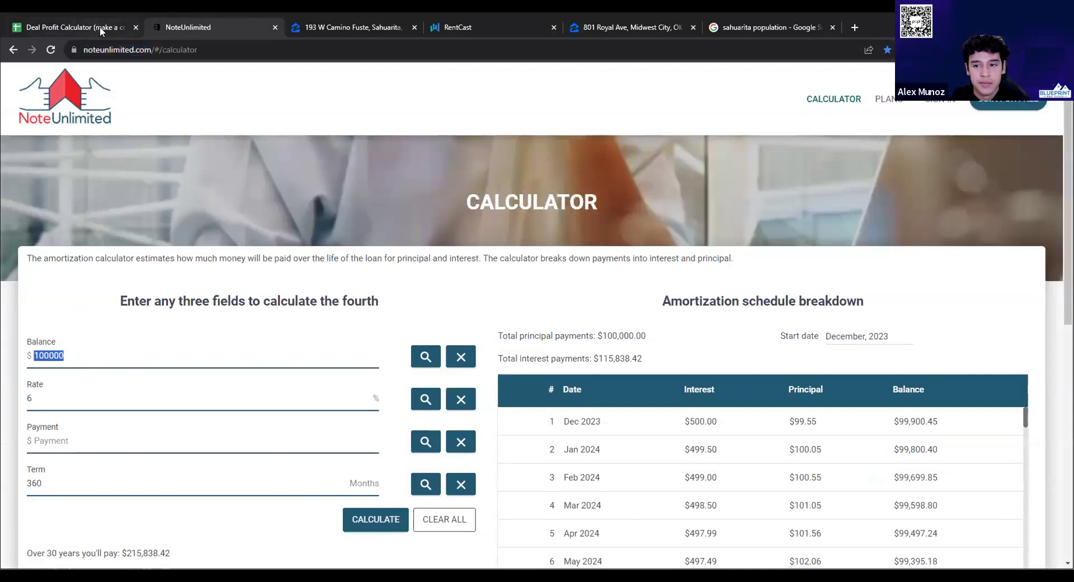
pyautogui.moveTo(99, 26)
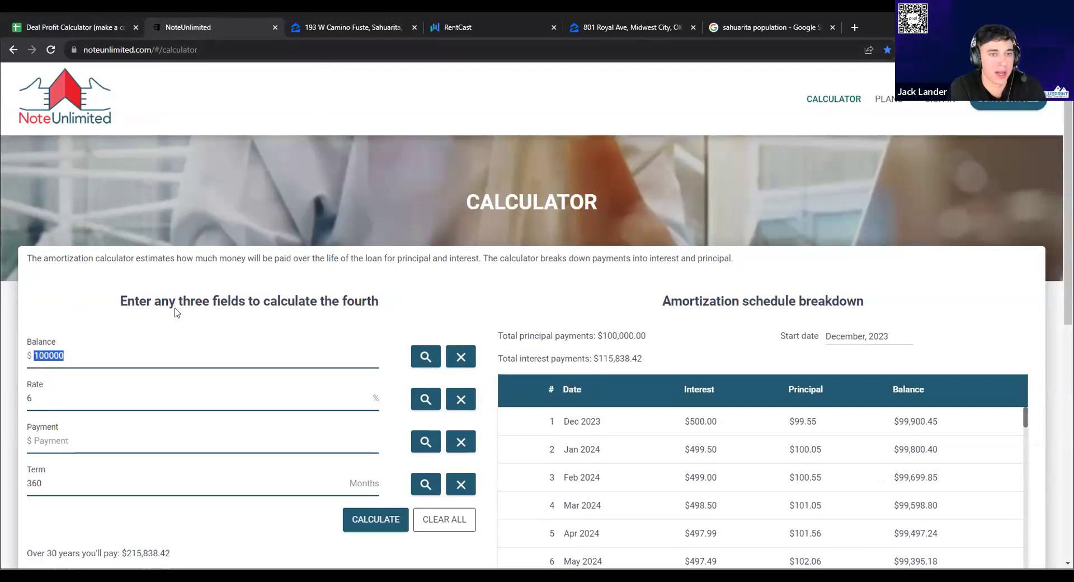
# Enter 334000 as the NoteUnlimited calculator's balance
pyautogui.click(74, 26)
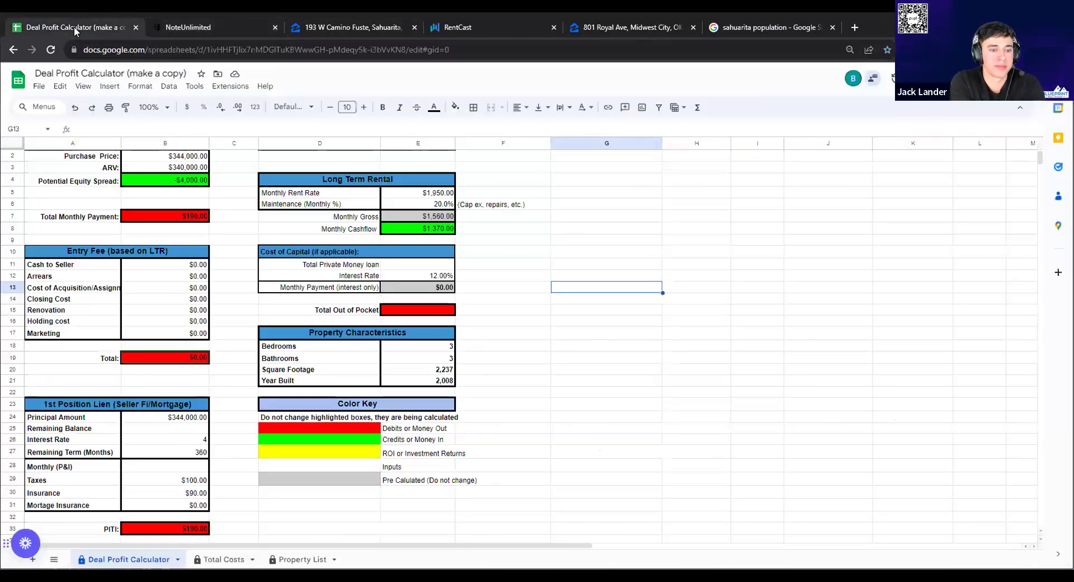
pyautogui.click(194, 24)
pyautogui.write('334000')
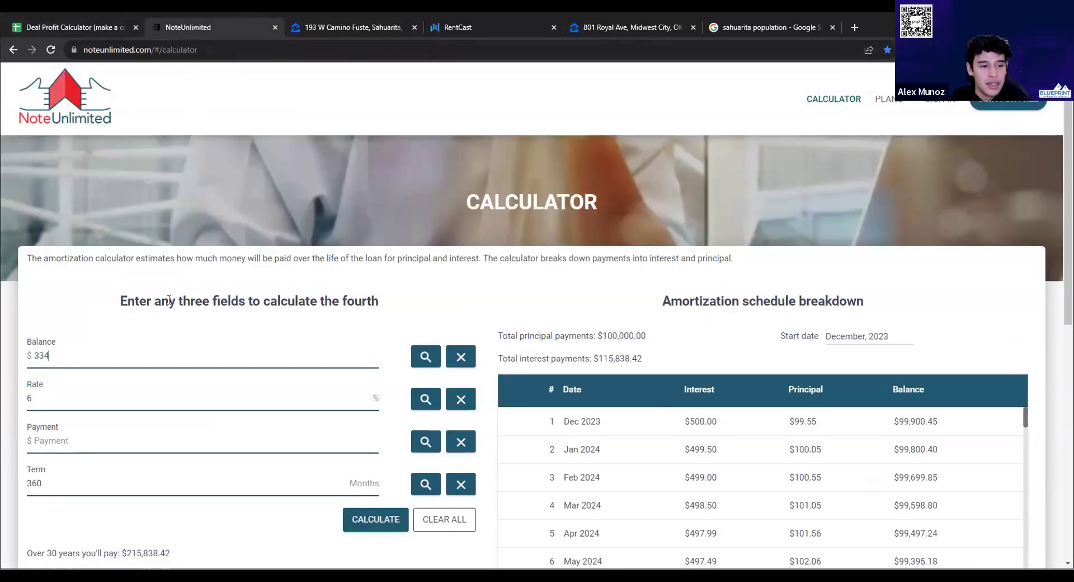
# Set the spreadsheet's Cash to Seller amount to $10,000
pyautogui.click(48, 30)
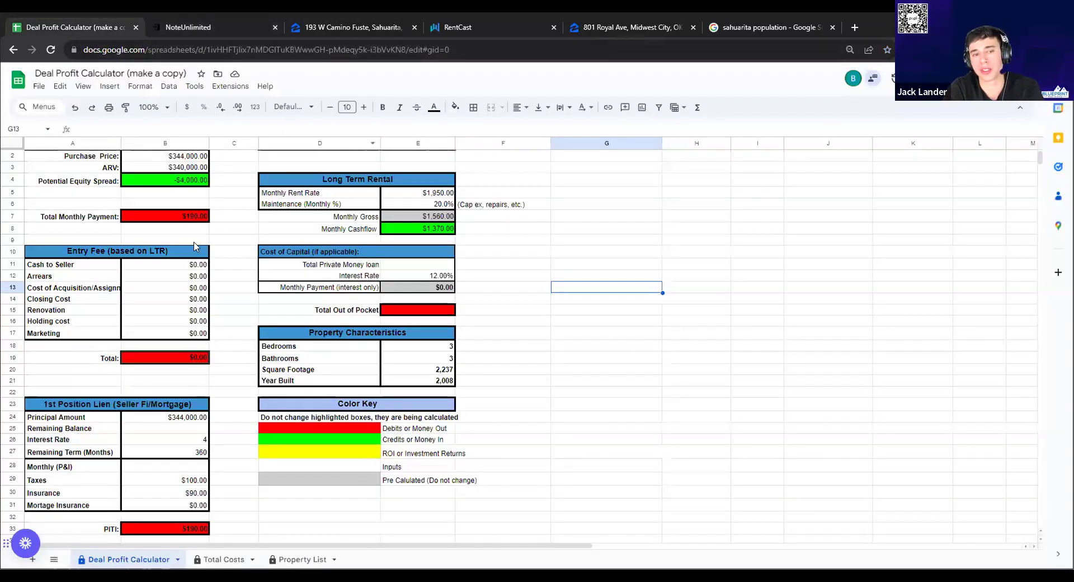
pyautogui.doubleClick(180, 262)
pyautogui.write('1')
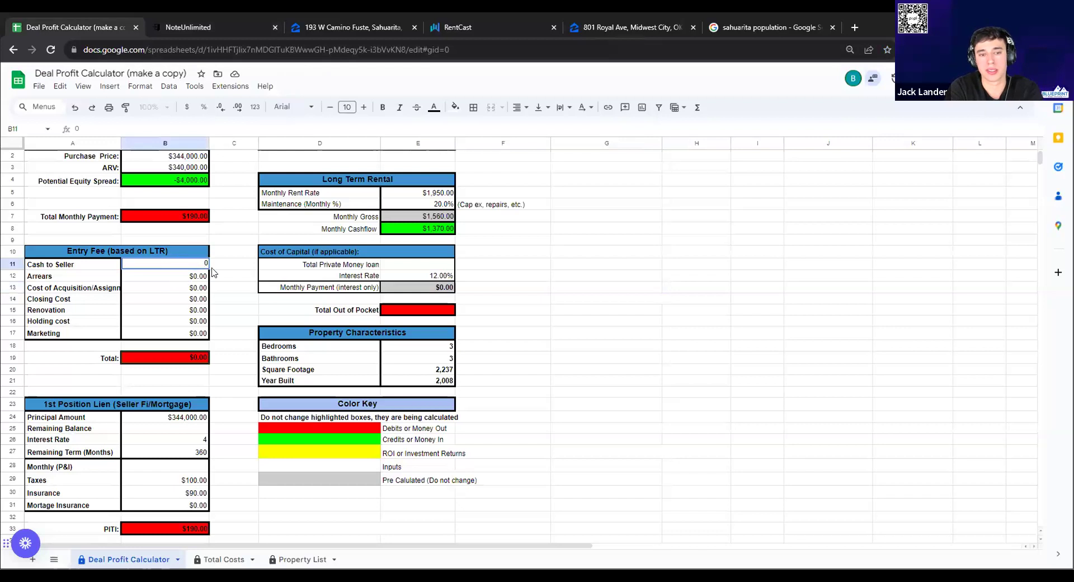
pyautogui.write('0,00')
pyautogui.click(250, 263)
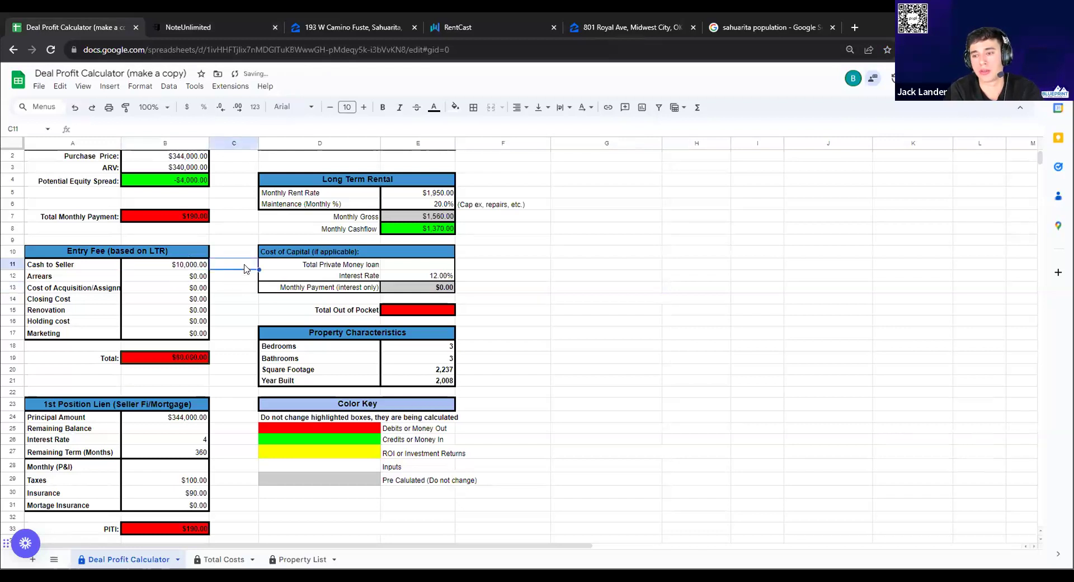
pyautogui.click(200, 29)
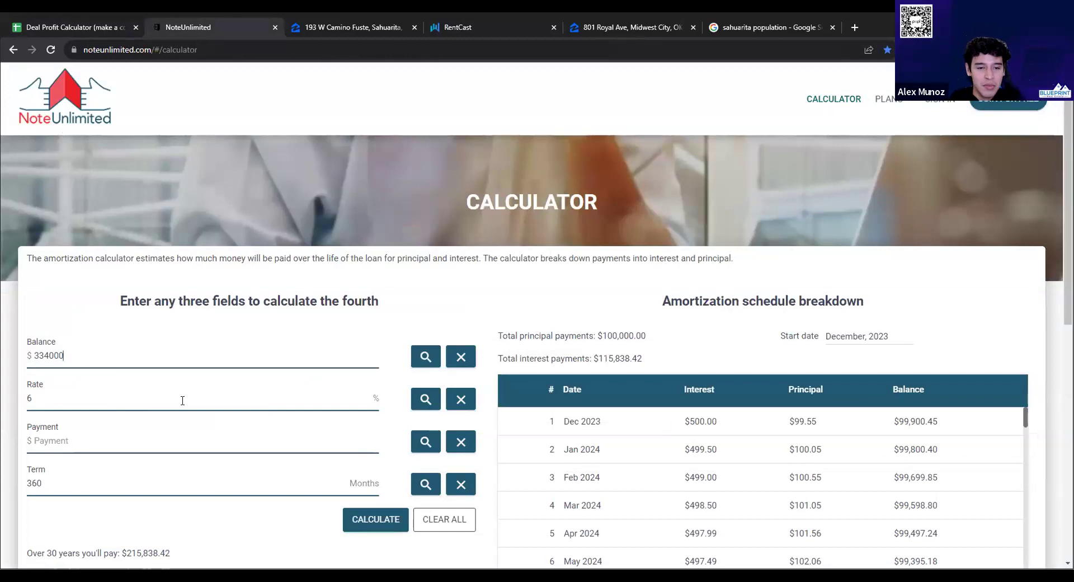
pyautogui.click(66, 24)
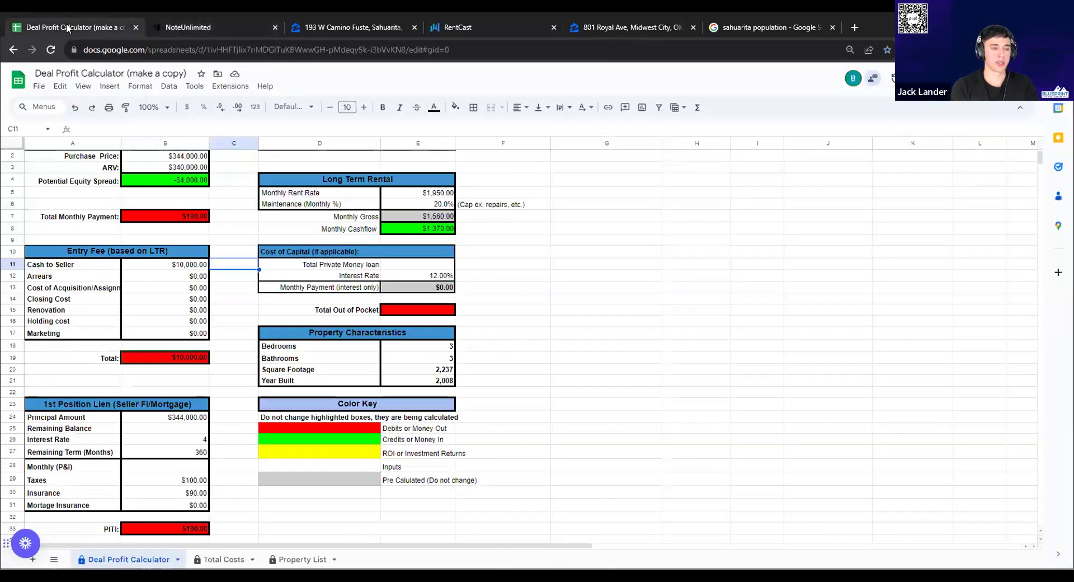
pyautogui.click(168, 28)
# Try solving the payment and sign in to NoteUnlimited with the saved account
pyautogui.doubleClick(24, 403)
pyautogui.click(422, 442)
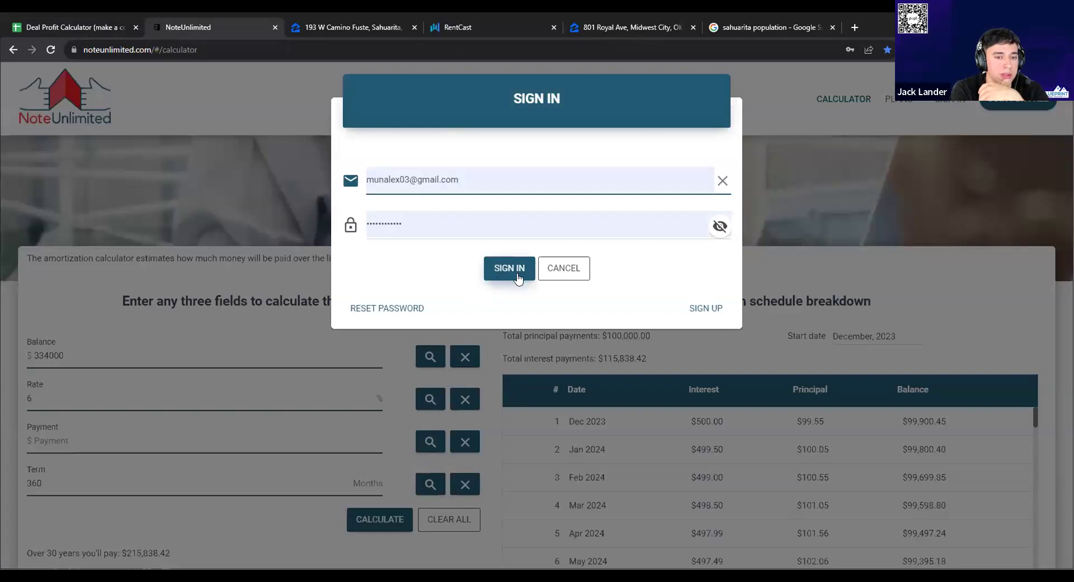
pyautogui.click(519, 277)
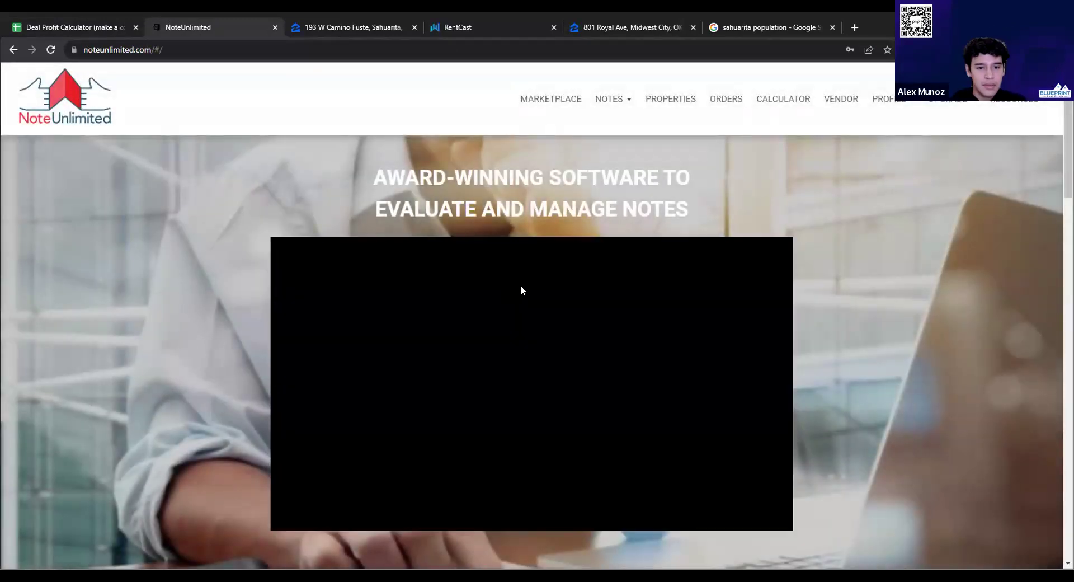
# Reload the calculator, set the balance to 334000 and solve the -2002.5 monthly payment
pyautogui.click(297, 44)
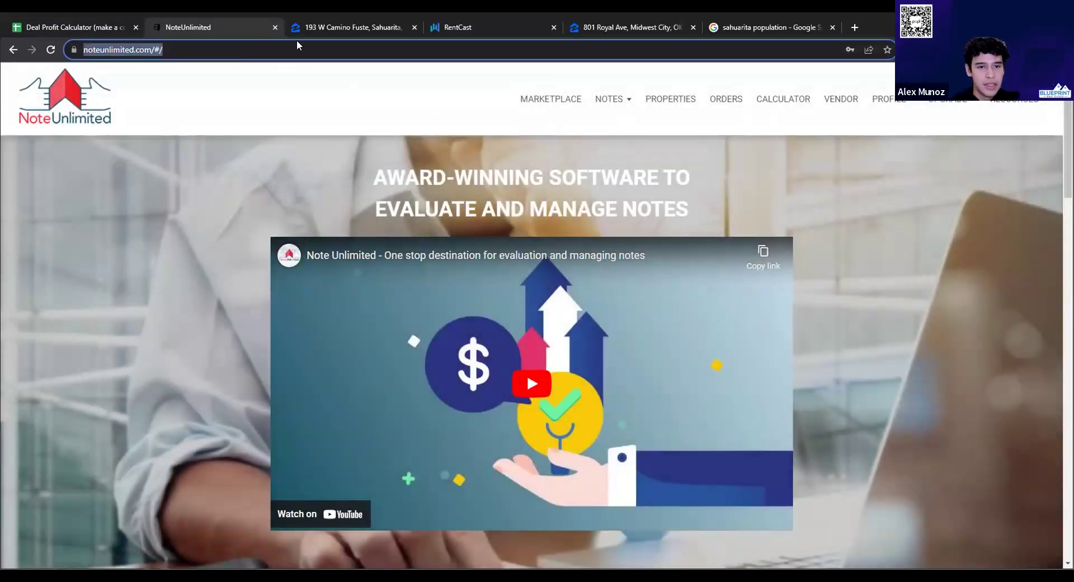
pyautogui.write('n')
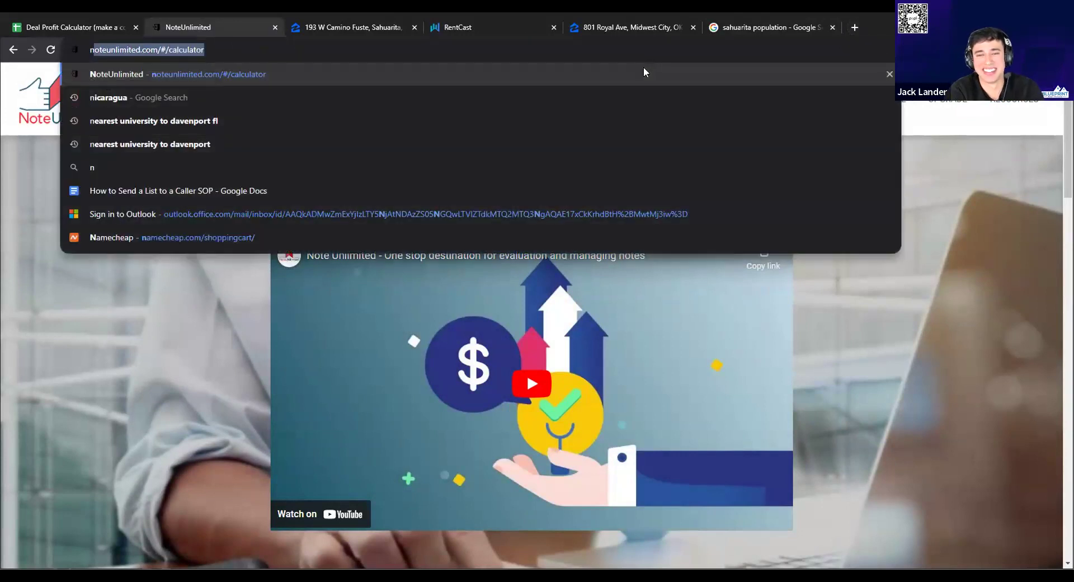
pyautogui.press('Return')
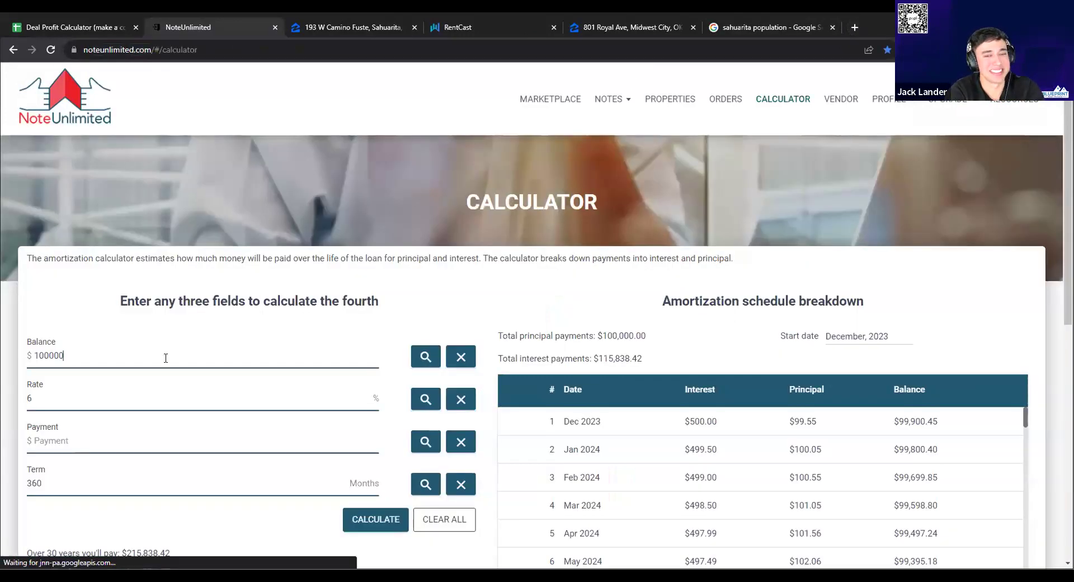
pyautogui.doubleClick(165, 356)
pyautogui.write('334')
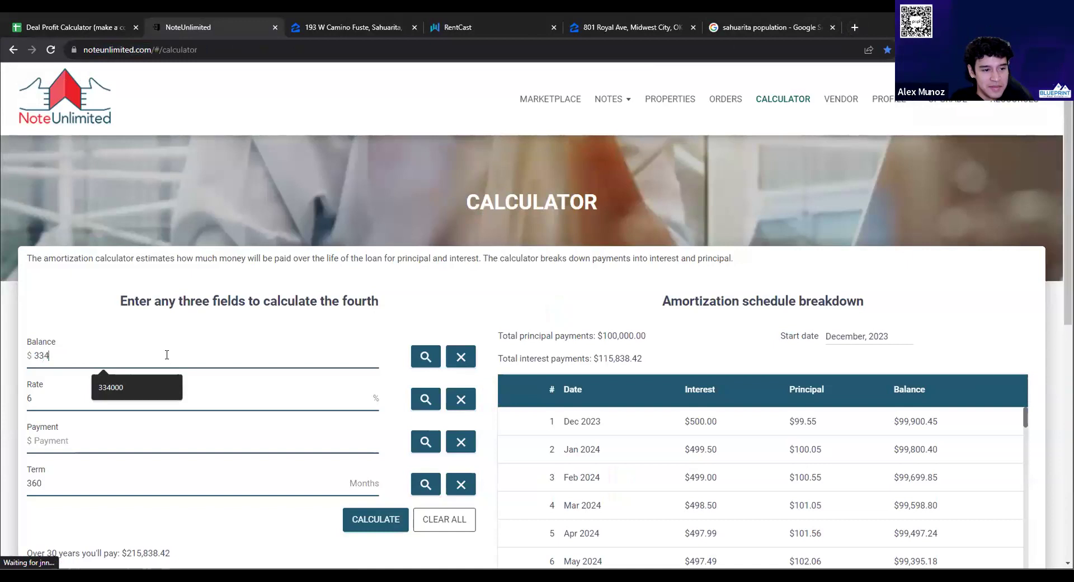
pyautogui.write('000')
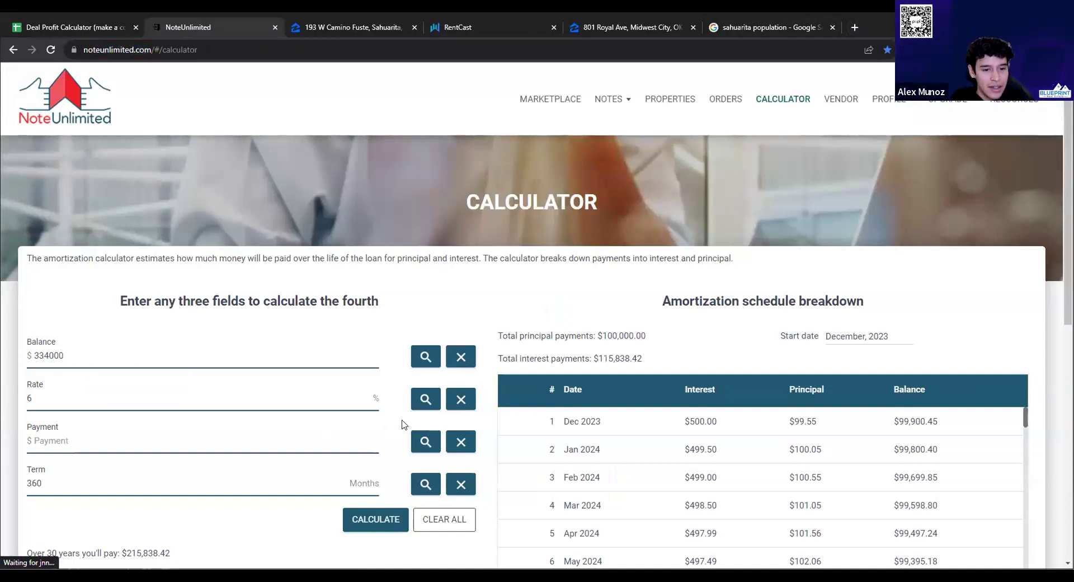
pyautogui.click(426, 450)
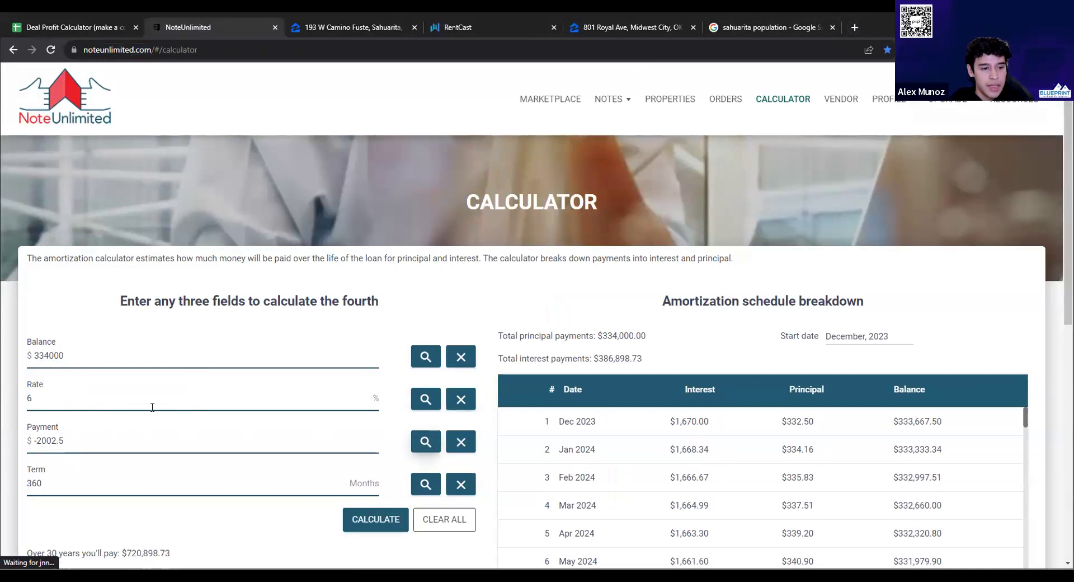
# Recalculate the $334,000 loan's payment at a 3% rate
pyautogui.doubleClick(30, 399)
pyautogui.write('3')
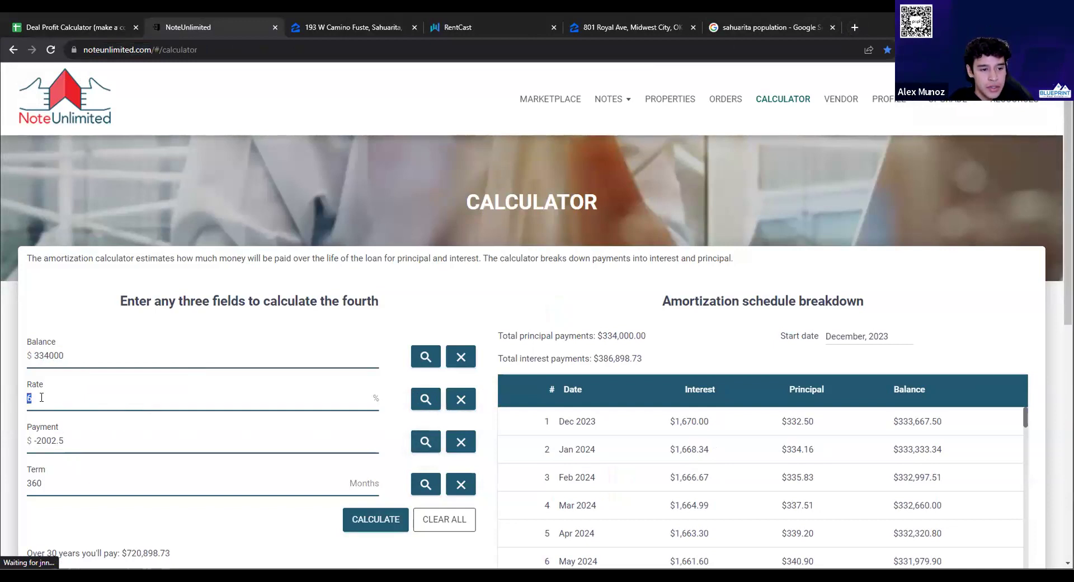
pyautogui.click(417, 445)
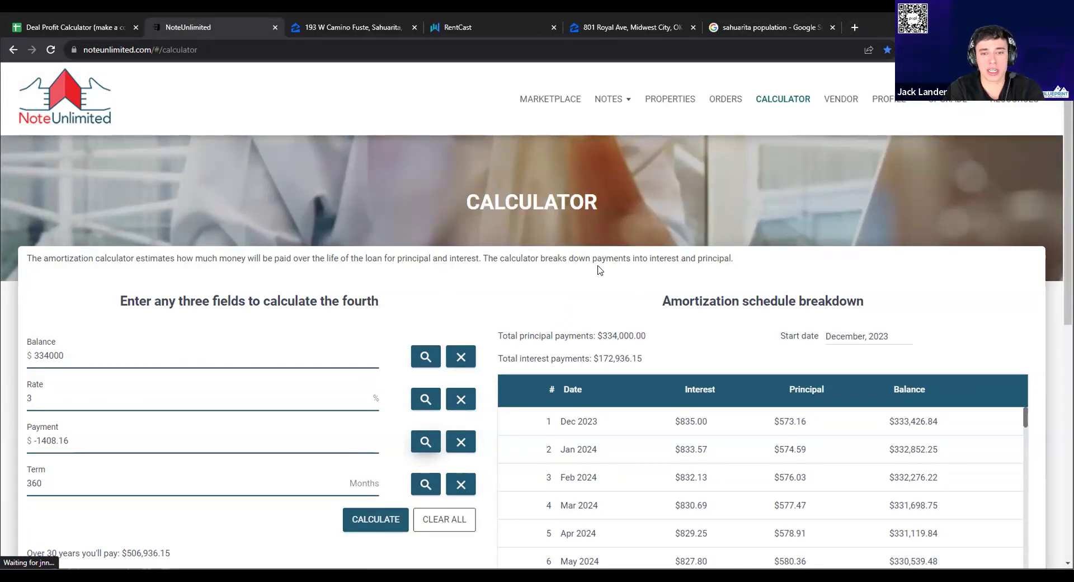
# Recalculate at 2% to get -1234.53, then select the sheet's Monthly (P&I) cell B28
pyautogui.click(31, 398)
pyautogui.press('BackSpace')
pyautogui.write('2')
pyautogui.click(424, 442)
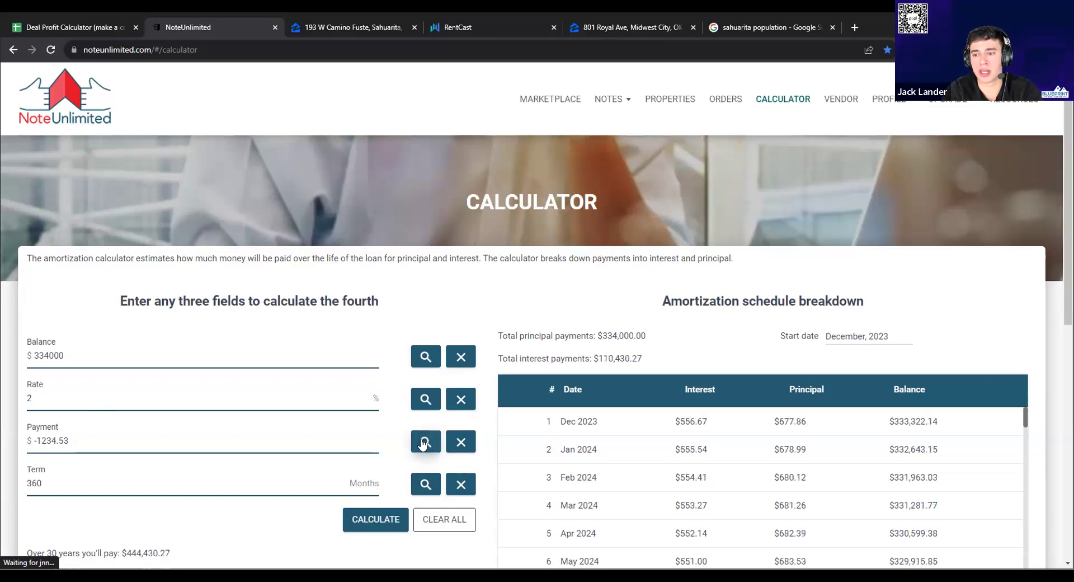
pyautogui.click(65, 26)
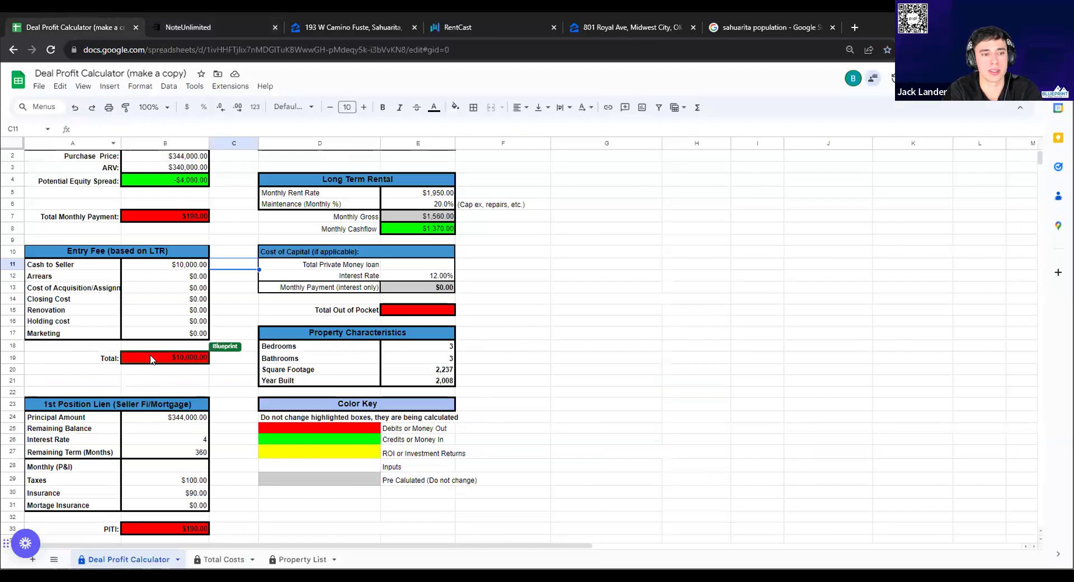
pyautogui.click(177, 467)
# Enter $1,234 as the Monthly (P&I) payment in cell B28
pyautogui.write('1,2')
pyautogui.write('34')
pyautogui.click(276, 492)
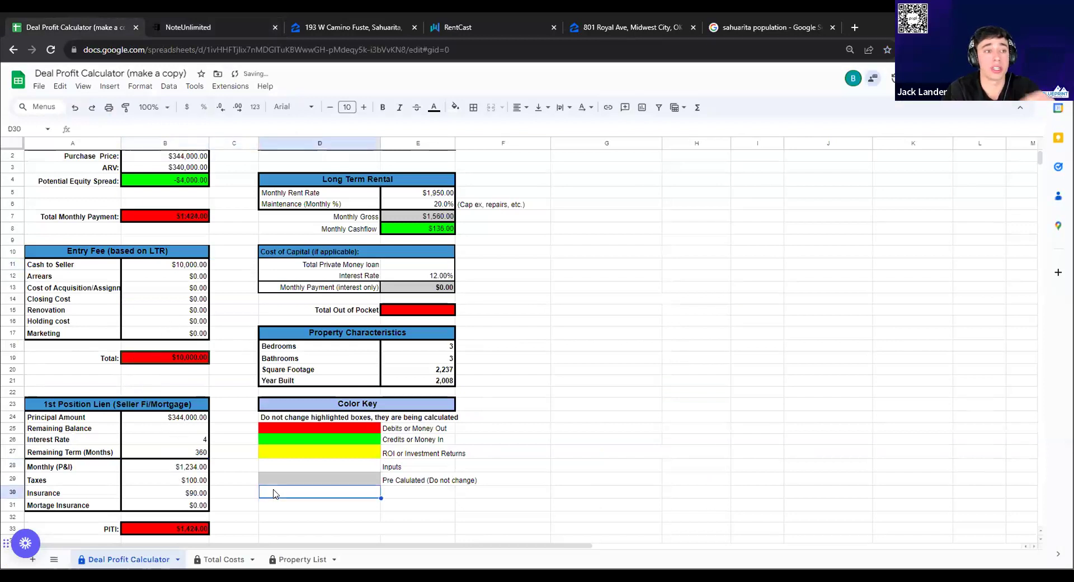
pyautogui.scroll(1, 407, 450)
pyautogui.scroll(-2, 407, 447)
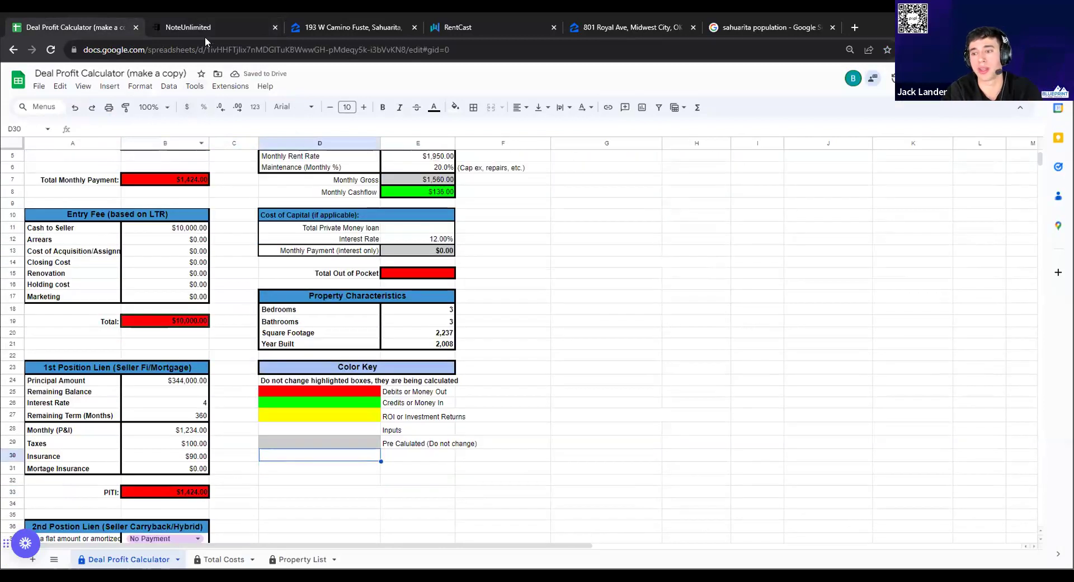
pyautogui.click(188, 28)
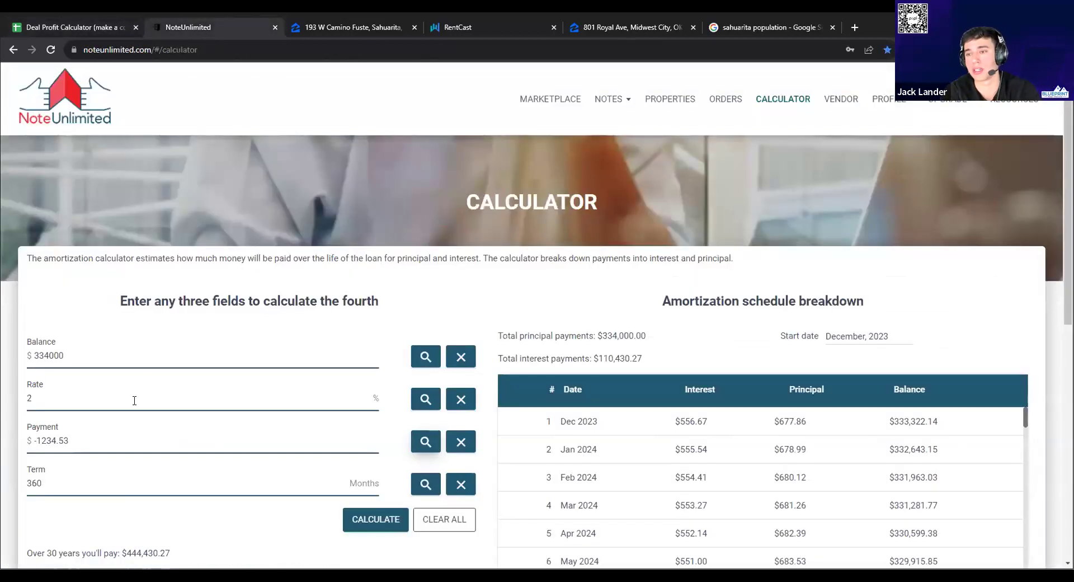
# Clear the 2% rate and dismiss the warning that appears
pyautogui.doubleClick(169, 479)
pyautogui.click(168, 506)
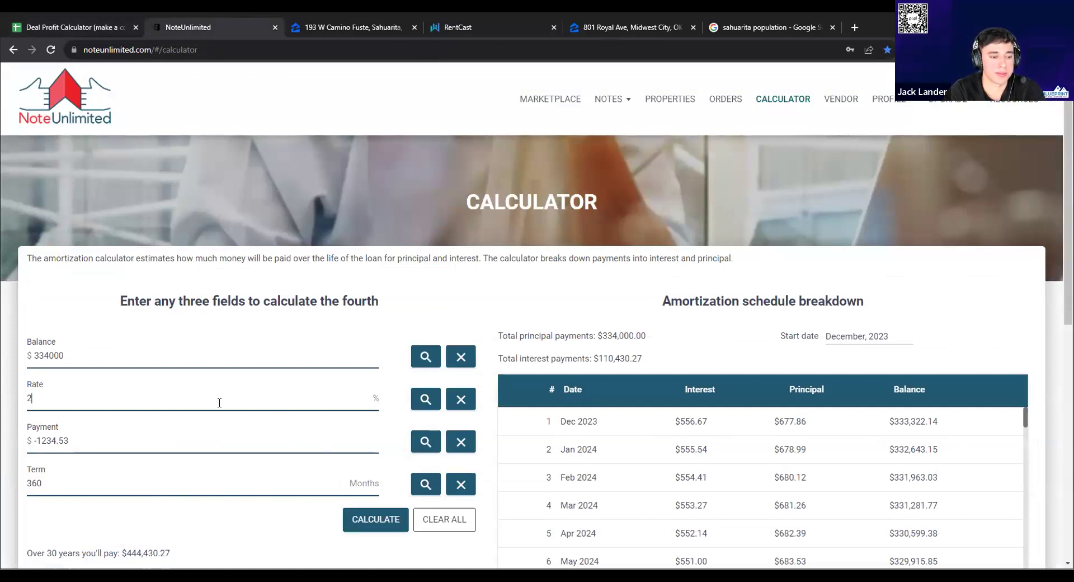
pyautogui.press('BackSpace')
pyautogui.click(416, 433)
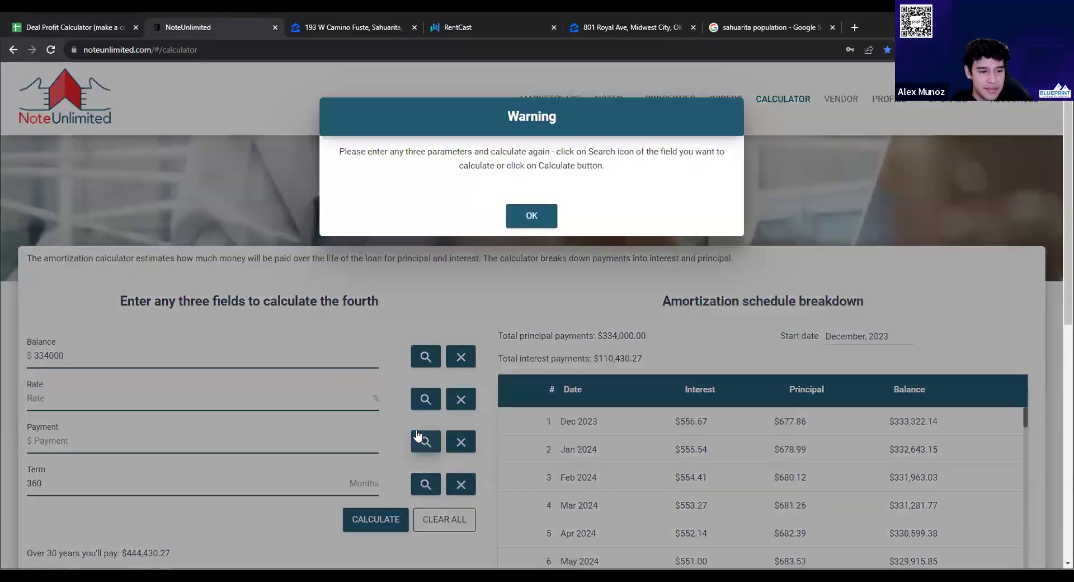
pyautogui.click(96, 407)
pyautogui.write('6')
pyautogui.press('Return')
pyautogui.click(521, 222)
# Enter a 0% rate and solve the -927.78 monthly payment
pyautogui.click(139, 402)
pyautogui.write('0')
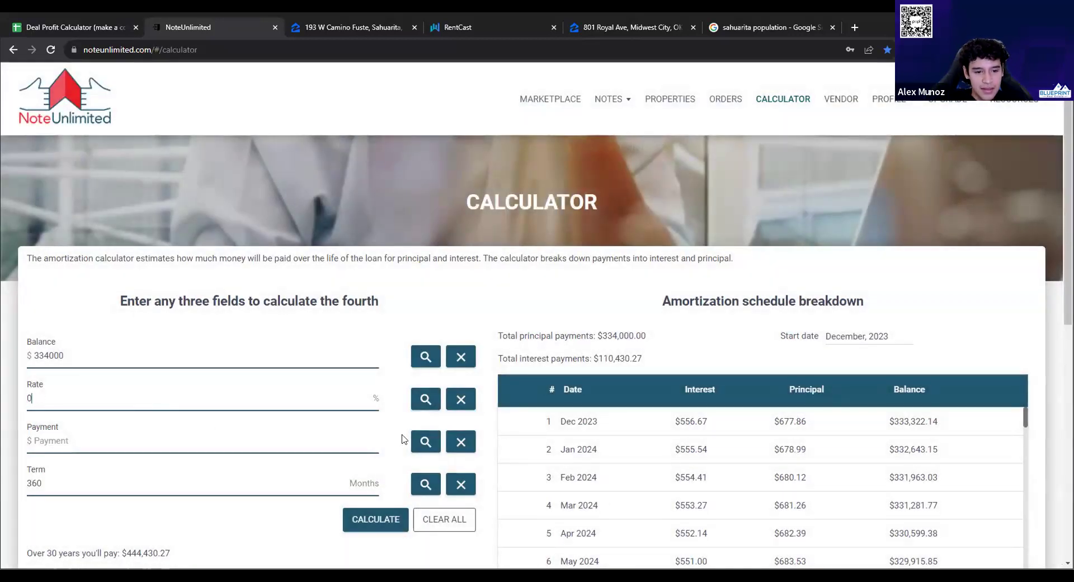
pyautogui.click(424, 442)
pyautogui.scroll(-1, 237, 481)
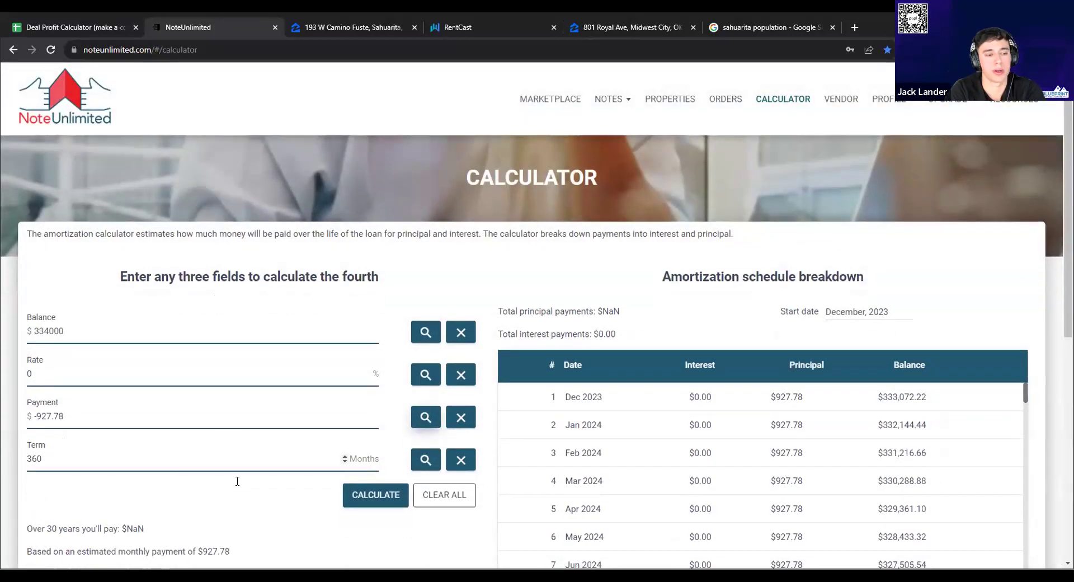
pyautogui.scroll(-2, 237, 481)
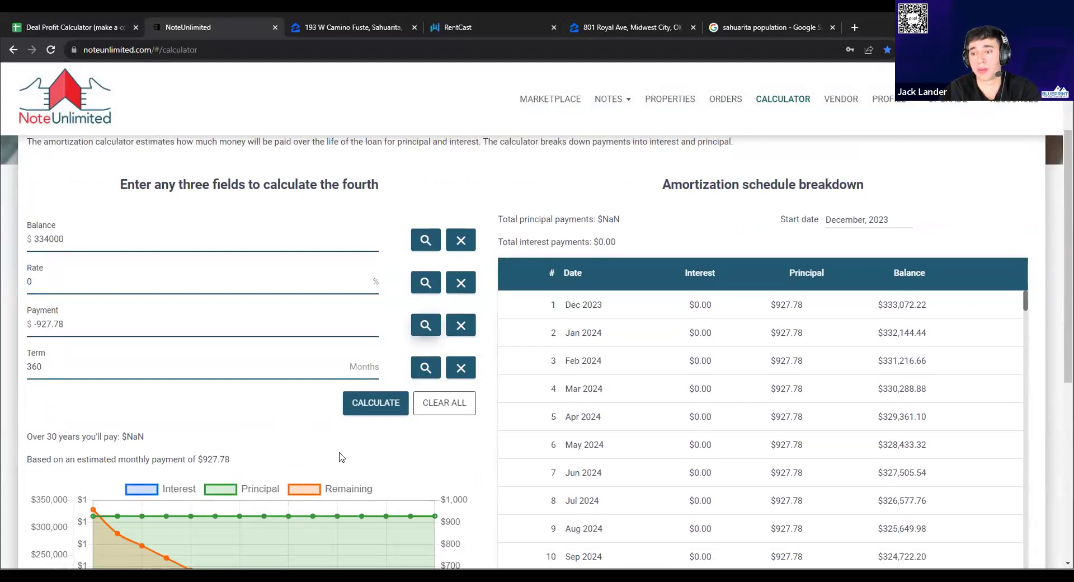
pyautogui.click(96, 28)
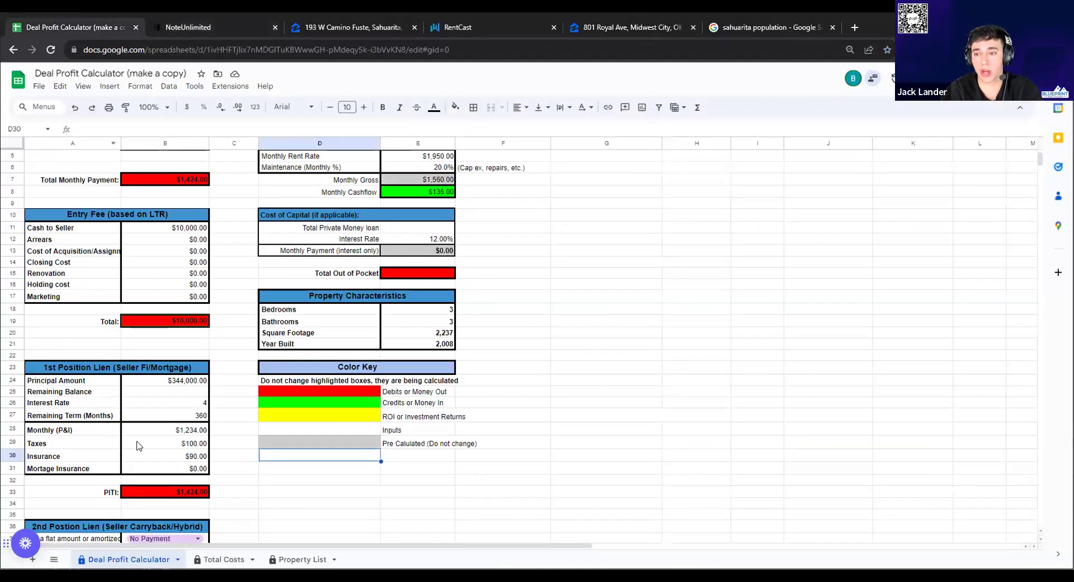
# Set the Monthly (P&I) payment in B28 to $927
pyautogui.click(182, 431)
pyautogui.write('9')
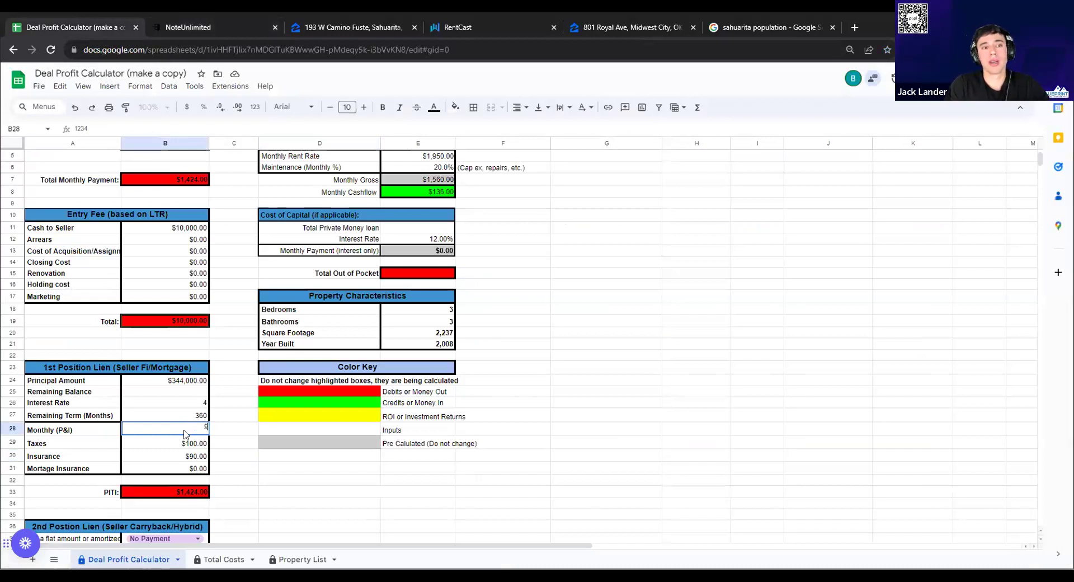
pyautogui.write('27')
pyautogui.press('Tab')
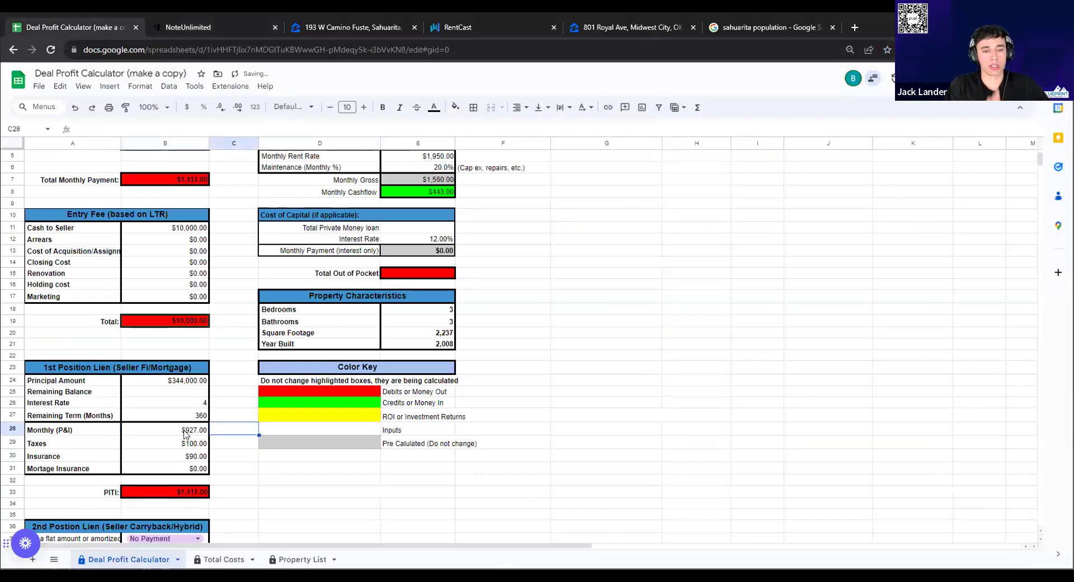
pyautogui.scroll(2, 358, 462)
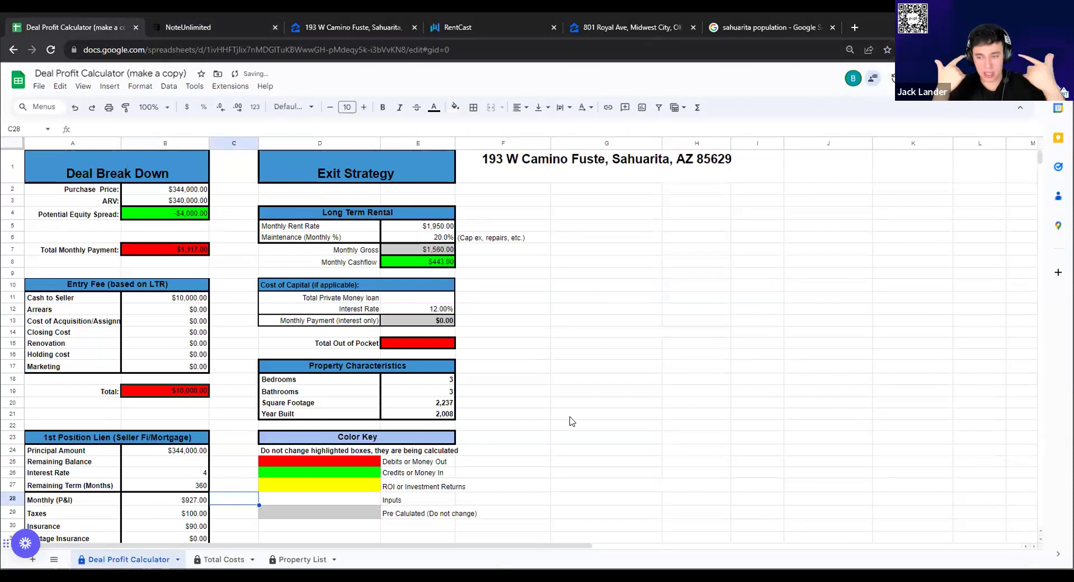
pyautogui.scroll(-1, 569, 419)
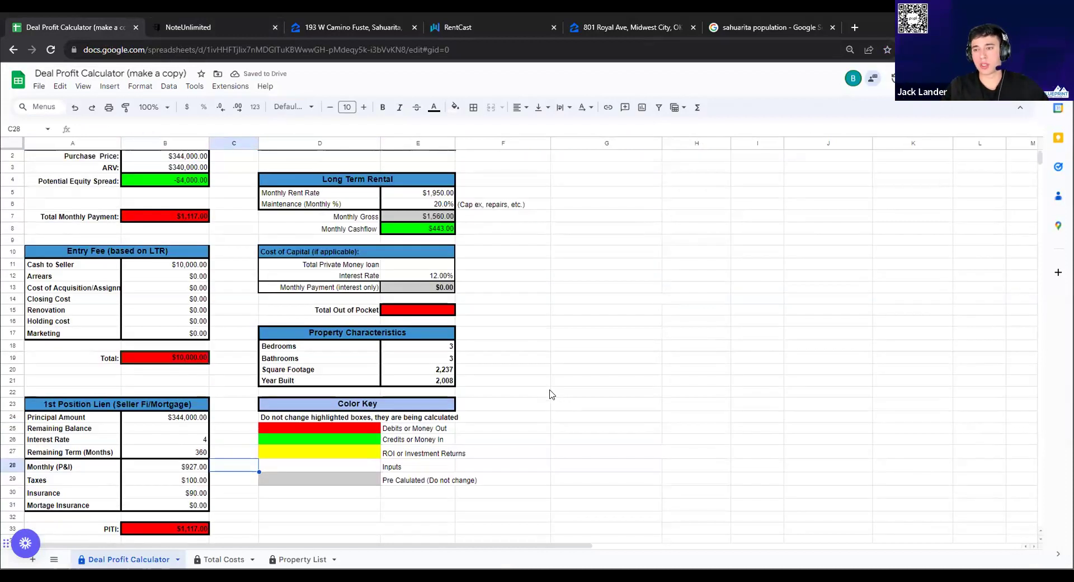
# Set the Closing Cost in B14 to $4,000
pyautogui.click(187, 298)
pyautogui.doubleClick(187, 297)
pyautogui.write('4,000')
pyautogui.click(229, 315)
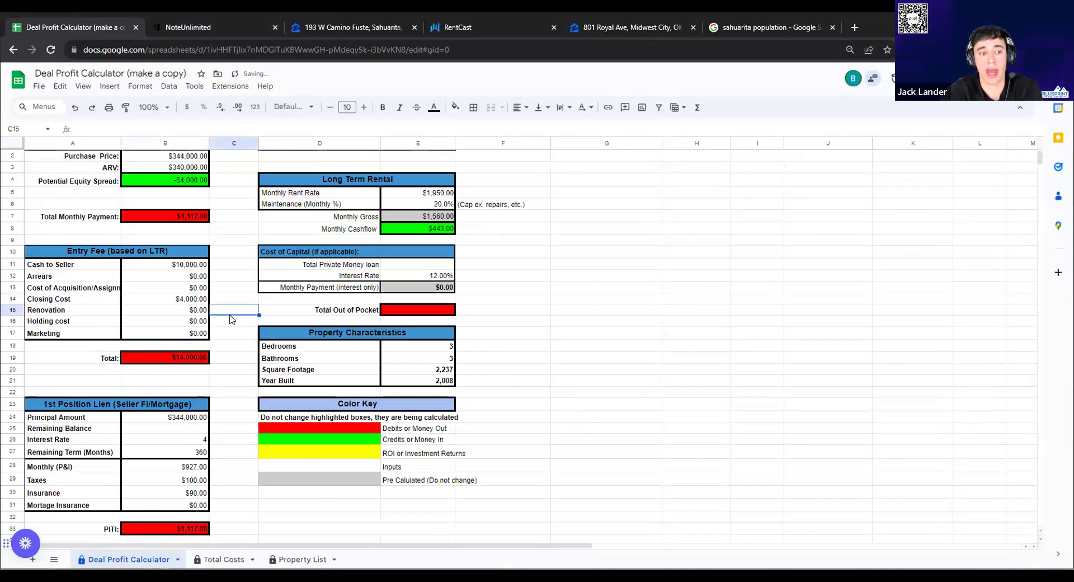
pyautogui.click(631, 360)
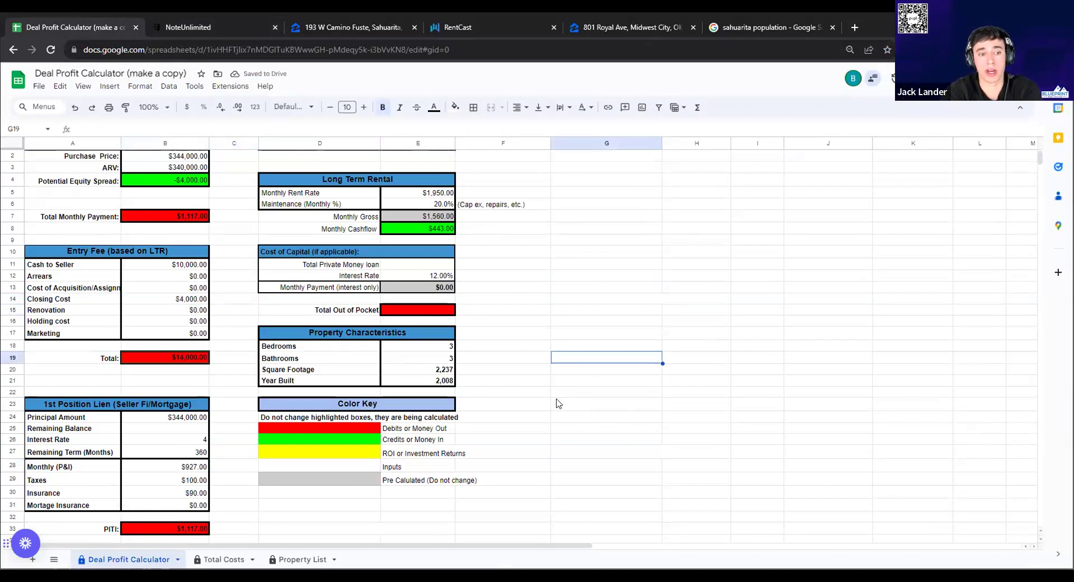
pyautogui.scroll(1, 556, 403)
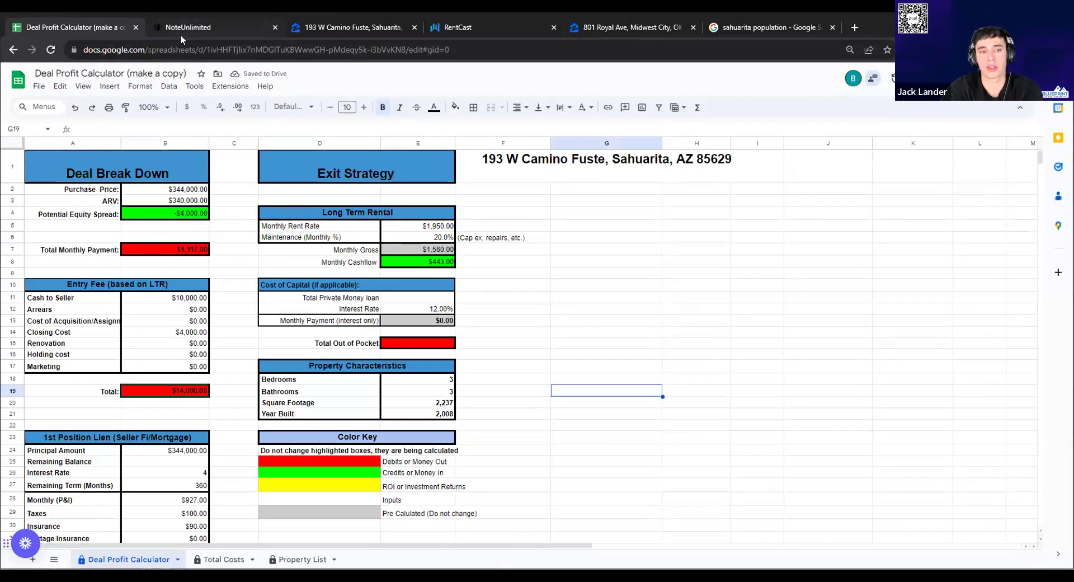
# Bring up the calculator showing the 334000 balance, 0 rate and -927.78 payment
pyautogui.click(180, 28)
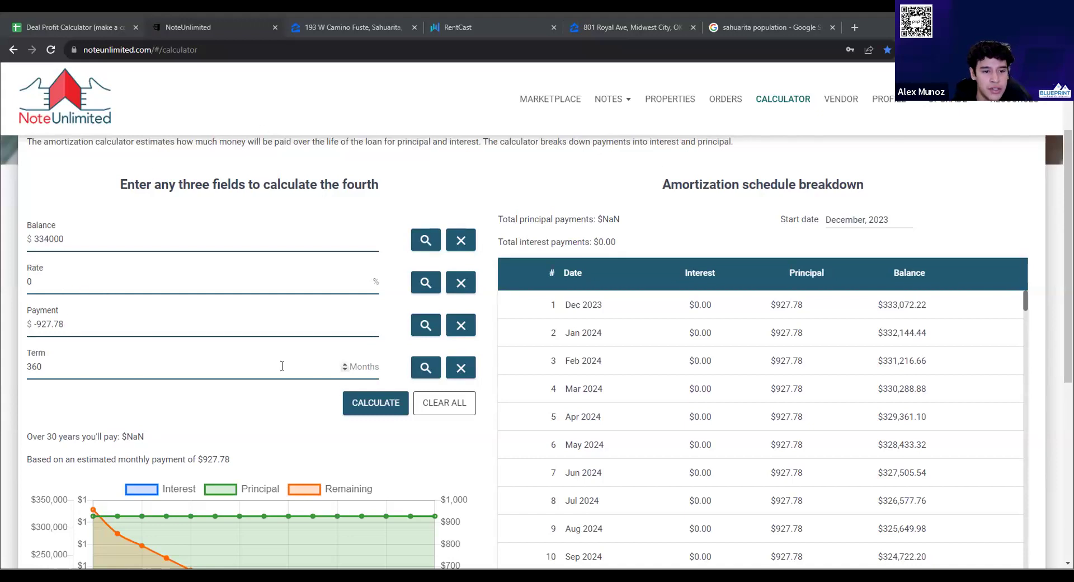
# Set the rate to 4, solve the payment, and try a 480-month term
pyautogui.click(69, 286)
pyautogui.write('4')
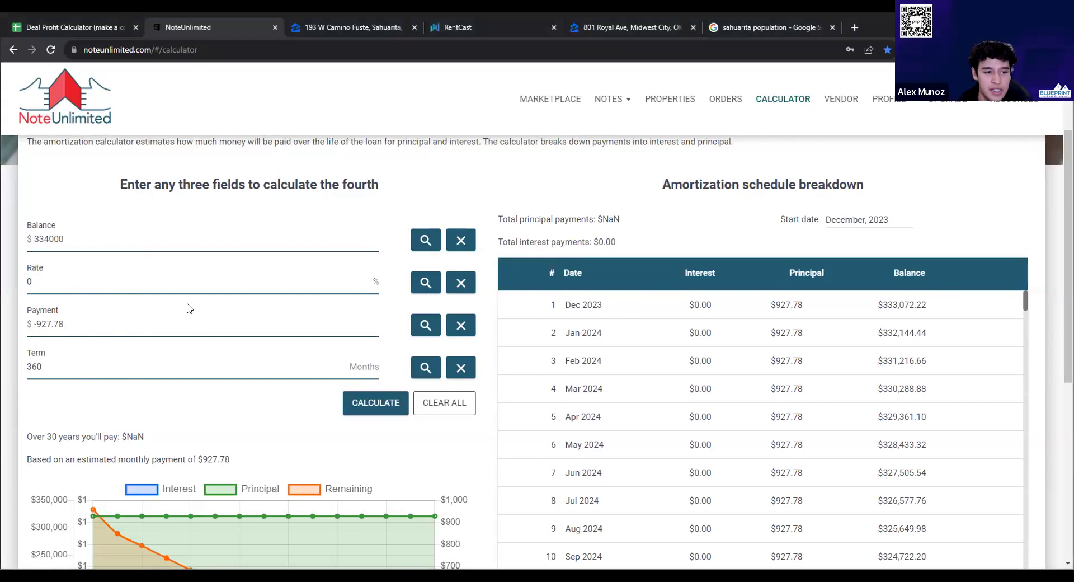
pyautogui.click(424, 324)
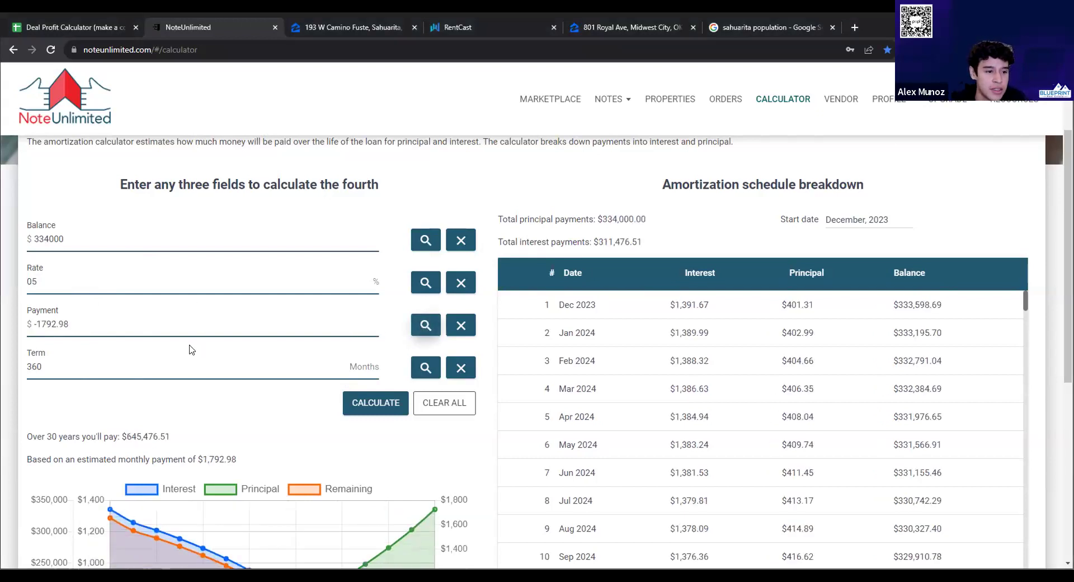
pyautogui.doubleClick(136, 373)
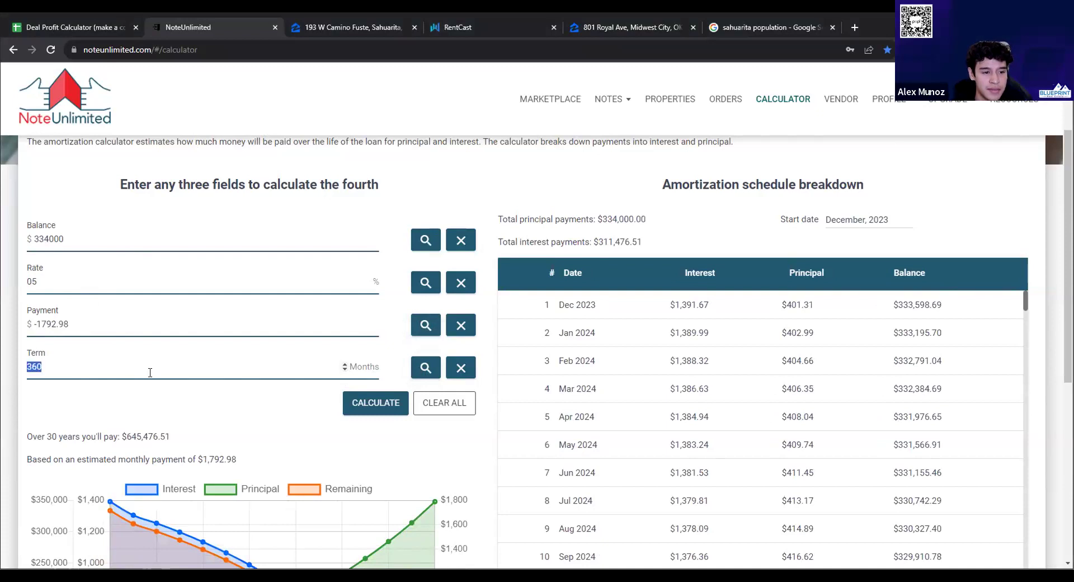
pyautogui.write('480')
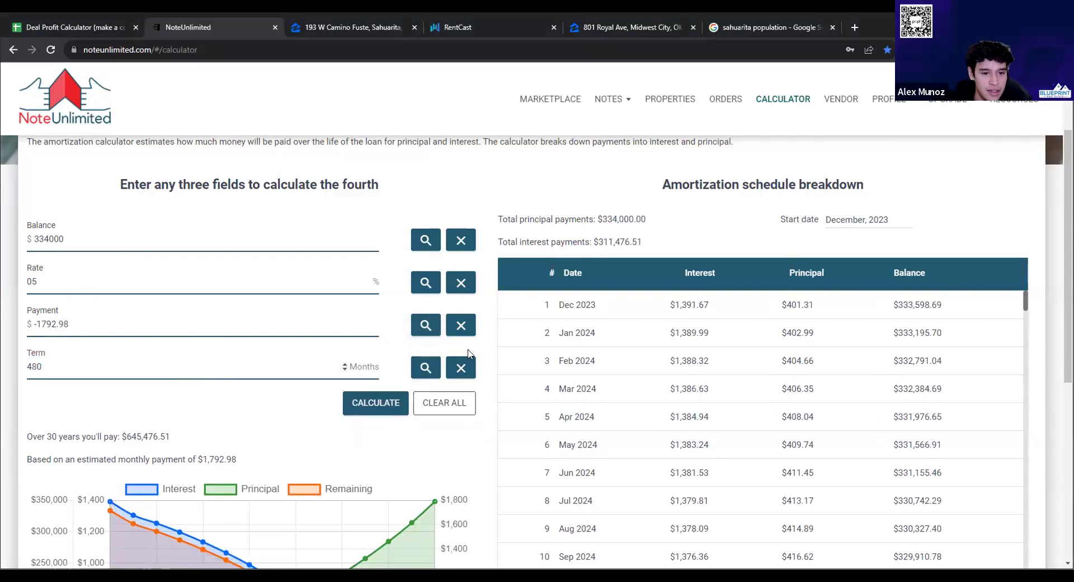
pyautogui.click(425, 366)
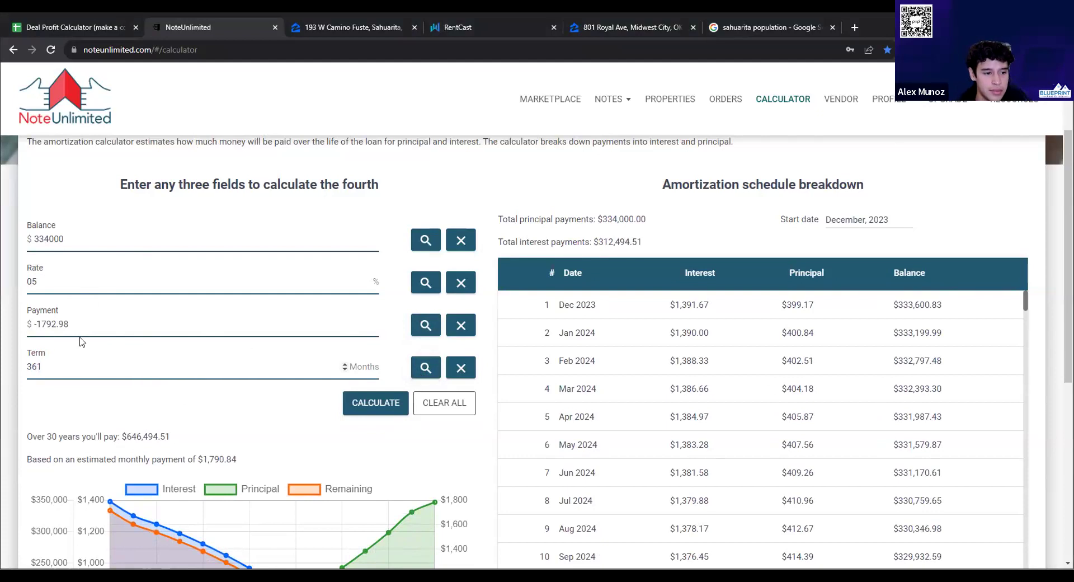
# Re-enter the 480-month term, clear Payment and recalculate the monthly payment
pyautogui.doubleClick(33, 366)
pyautogui.write('480')
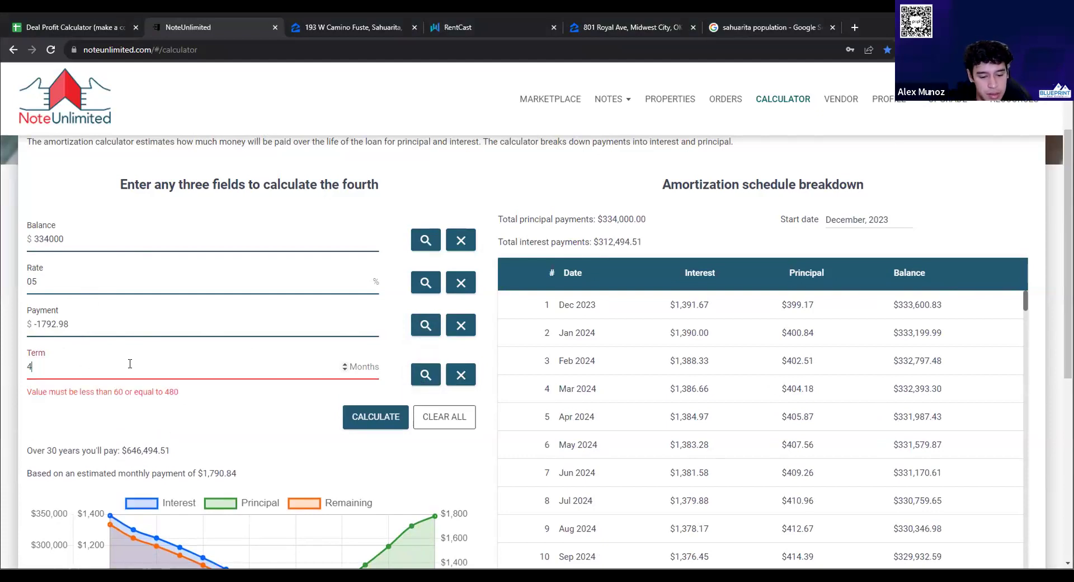
pyautogui.tripleClick(103, 328)
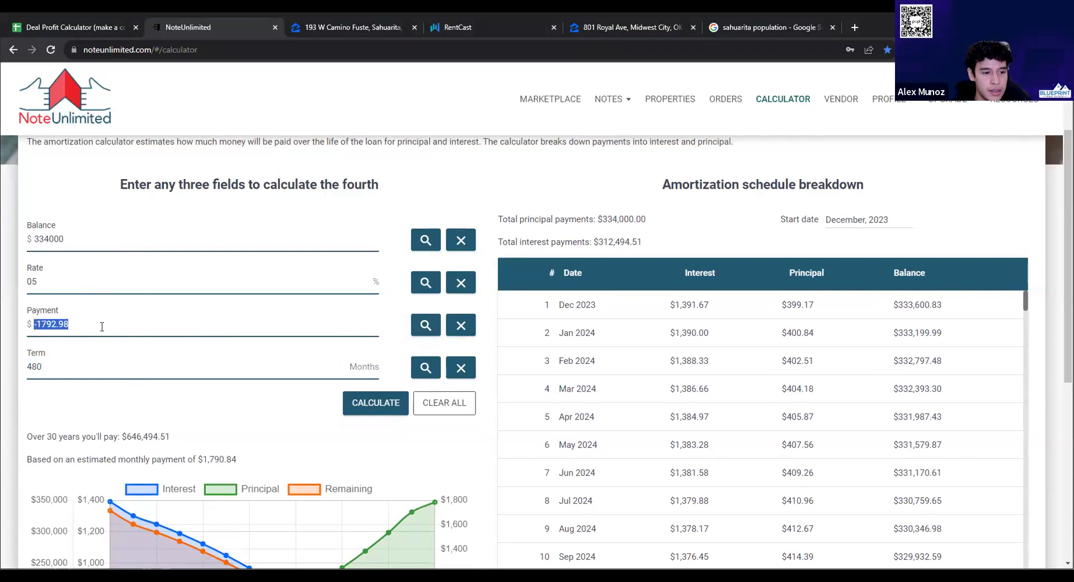
pyautogui.press('BackSpace')
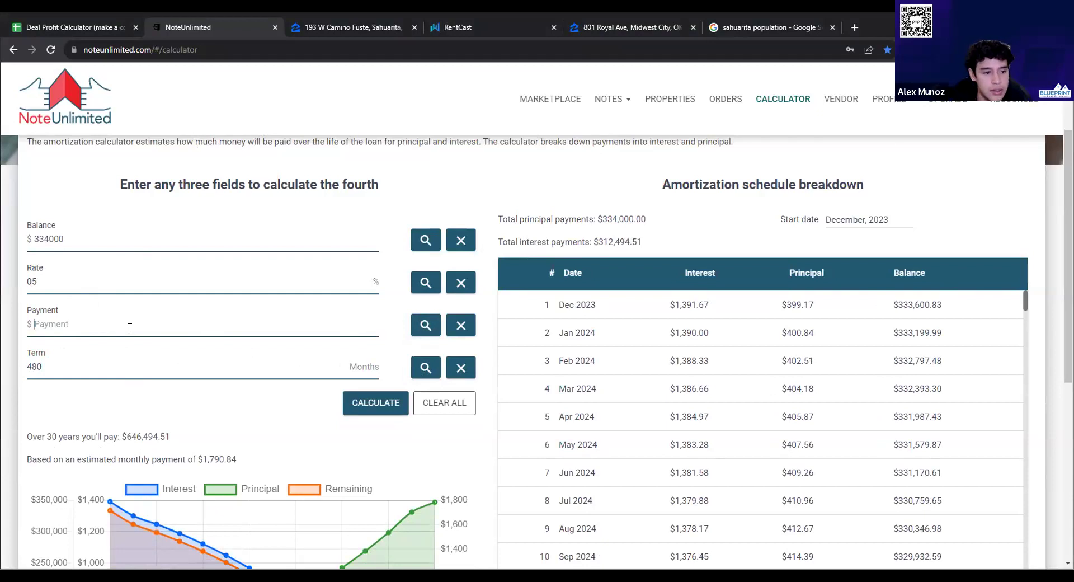
pyautogui.click(427, 324)
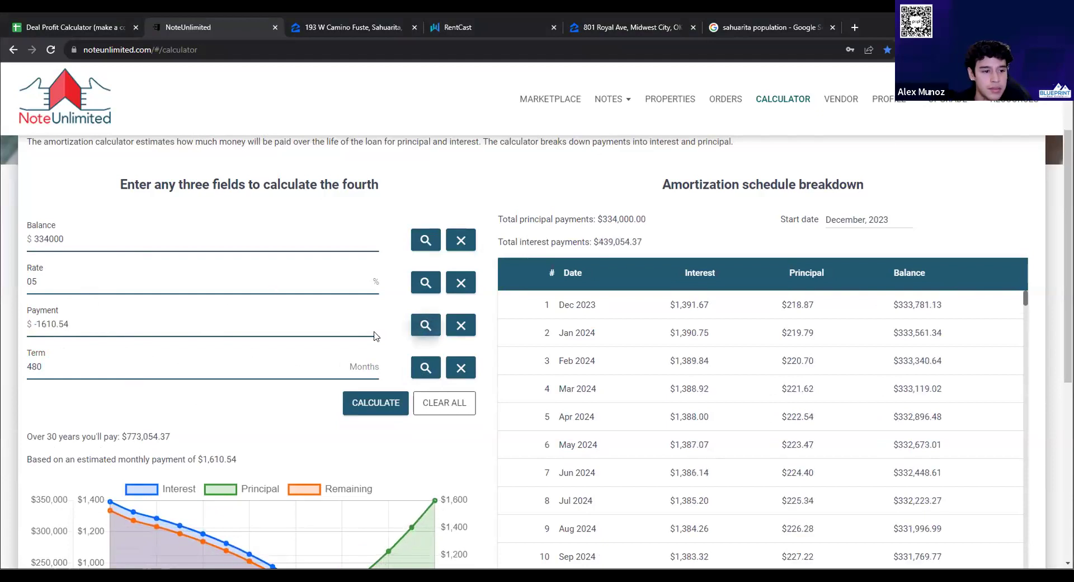
pyautogui.click(92, 28)
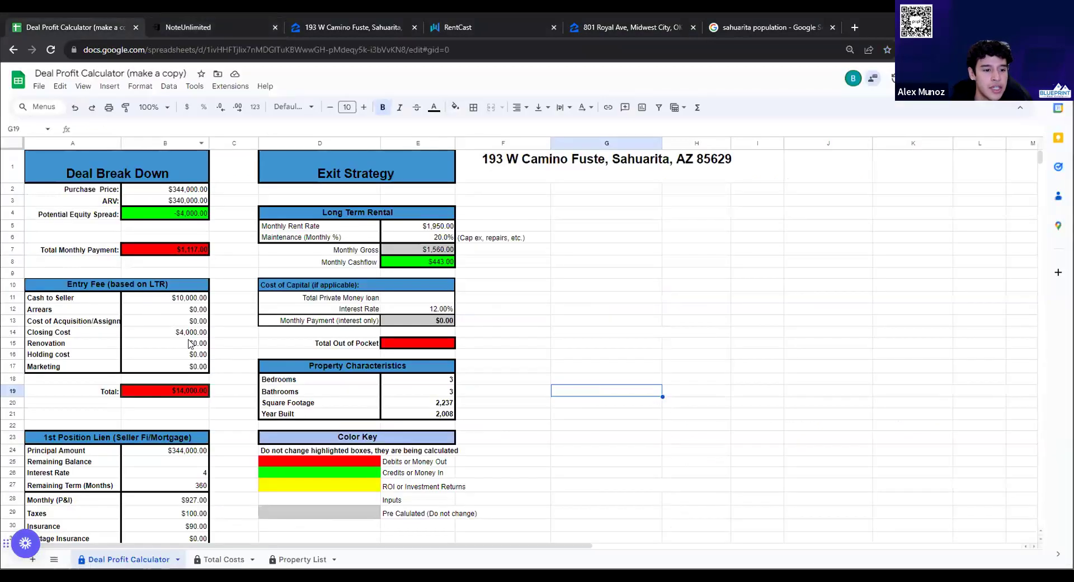
pyautogui.scroll(-2, 232, 333)
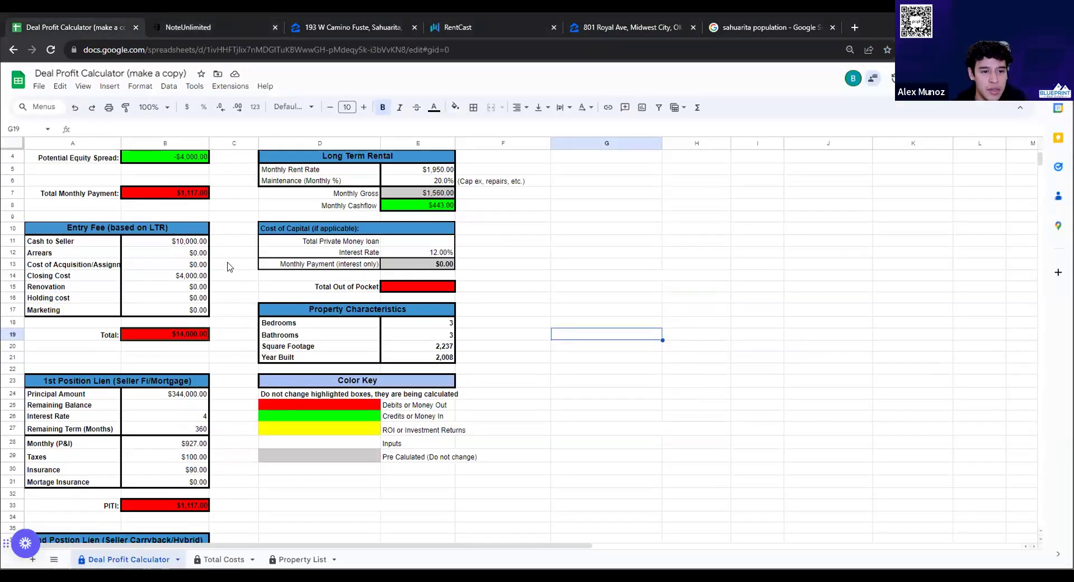
pyautogui.click(232, 264)
pyautogui.scroll(2, 180, 281)
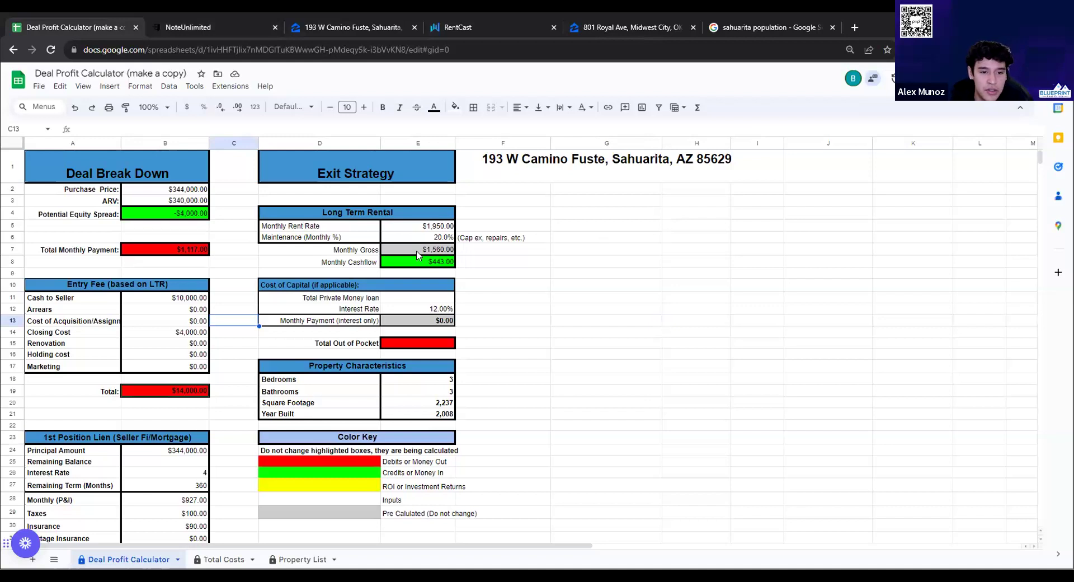
pyautogui.scroll(-1, 444, 266)
pyautogui.scroll(1, 443, 269)
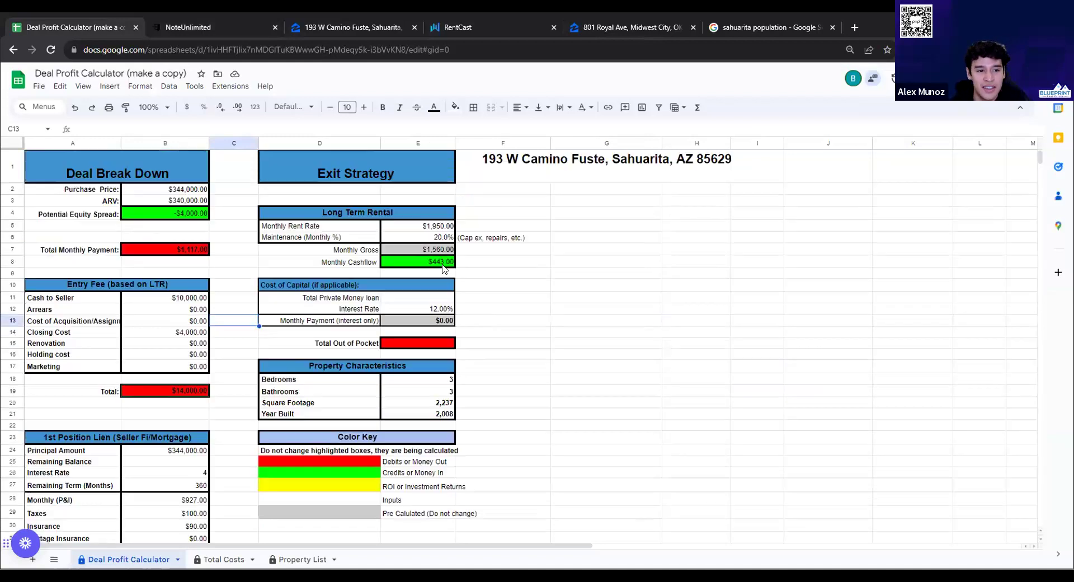
pyautogui.scroll(-3, 443, 268)
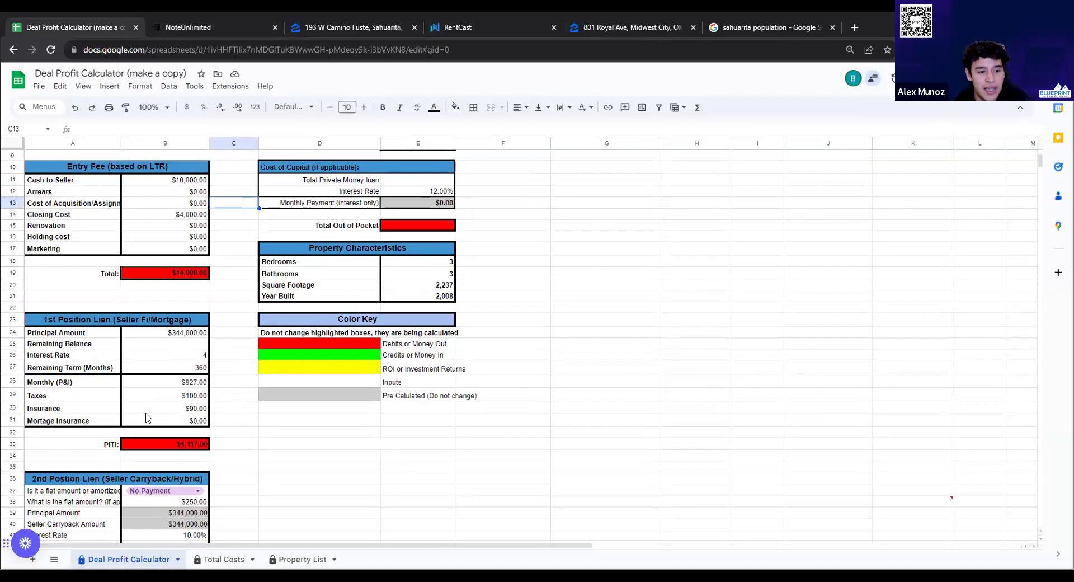
pyautogui.click(166, 385)
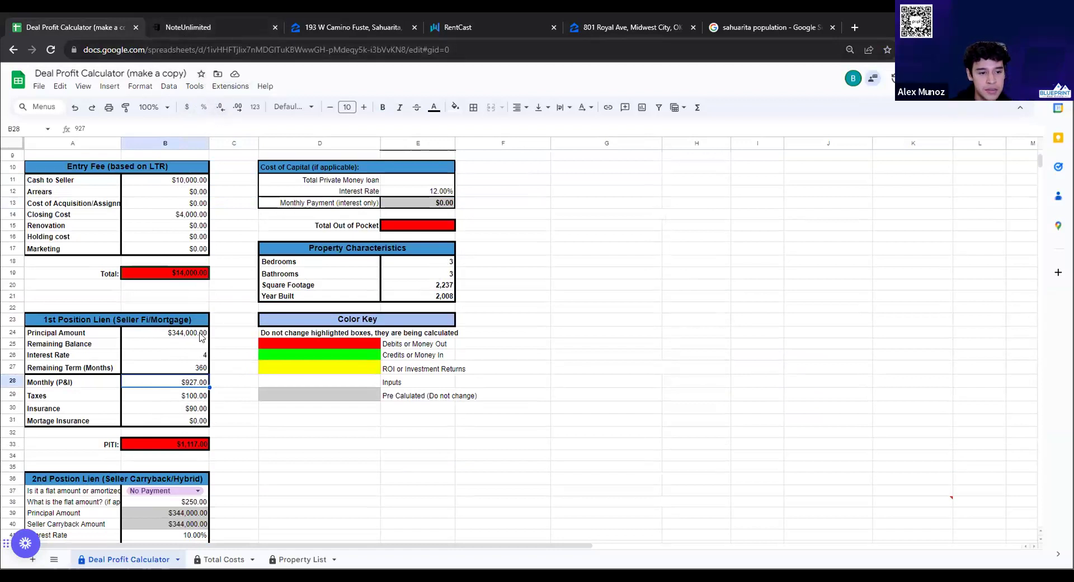
pyautogui.click(169, 445)
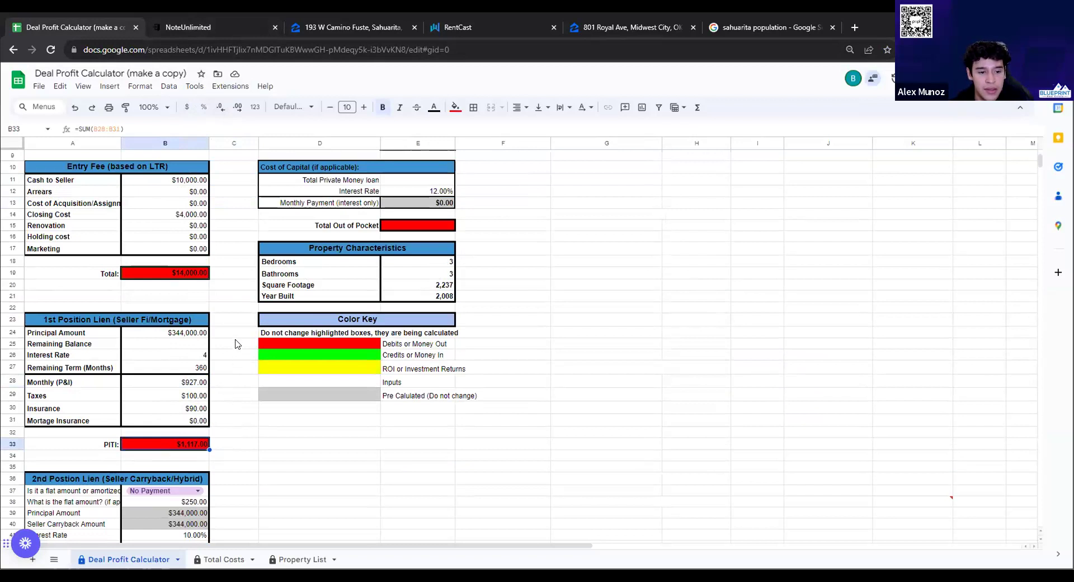
pyautogui.scroll(3, 249, 269)
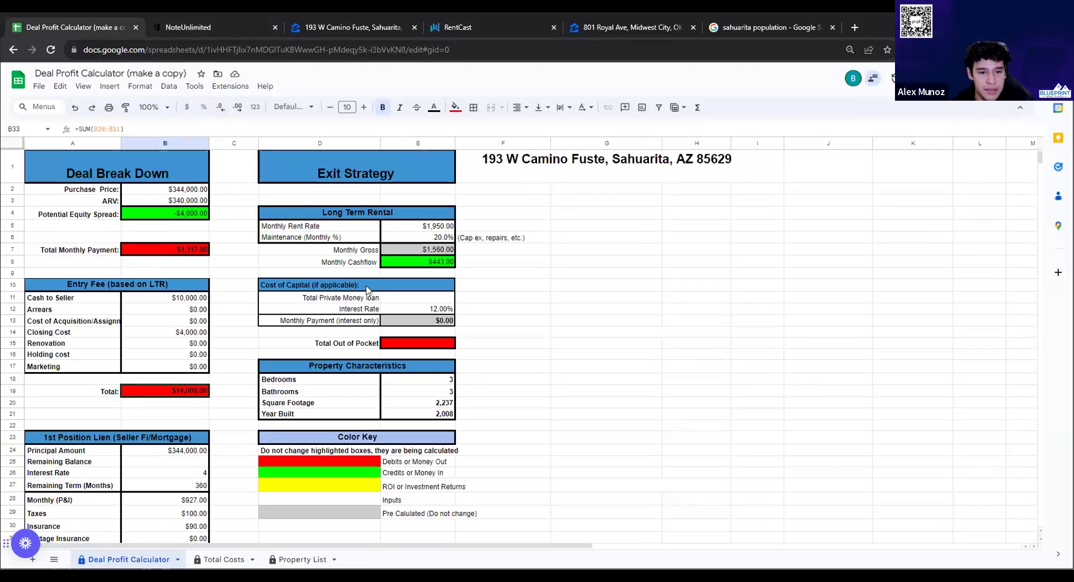
pyautogui.click(440, 230)
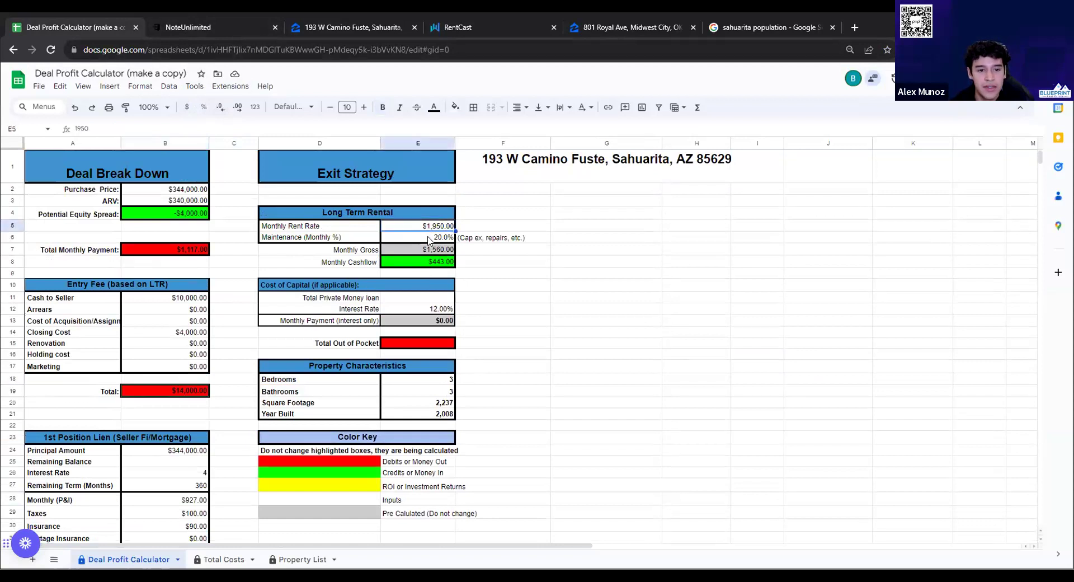
pyautogui.click(419, 239)
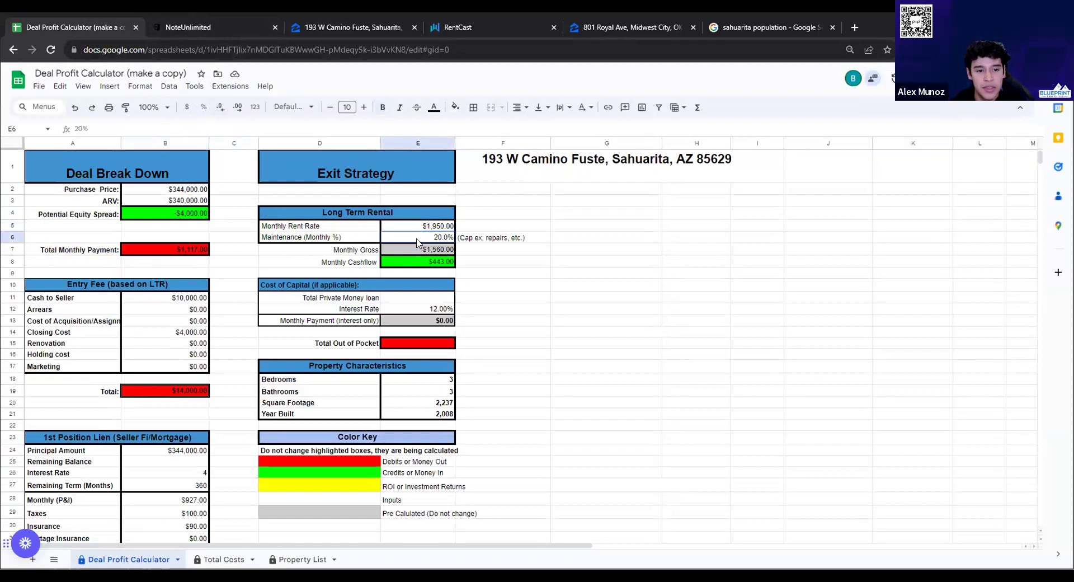
pyautogui.click(443, 265)
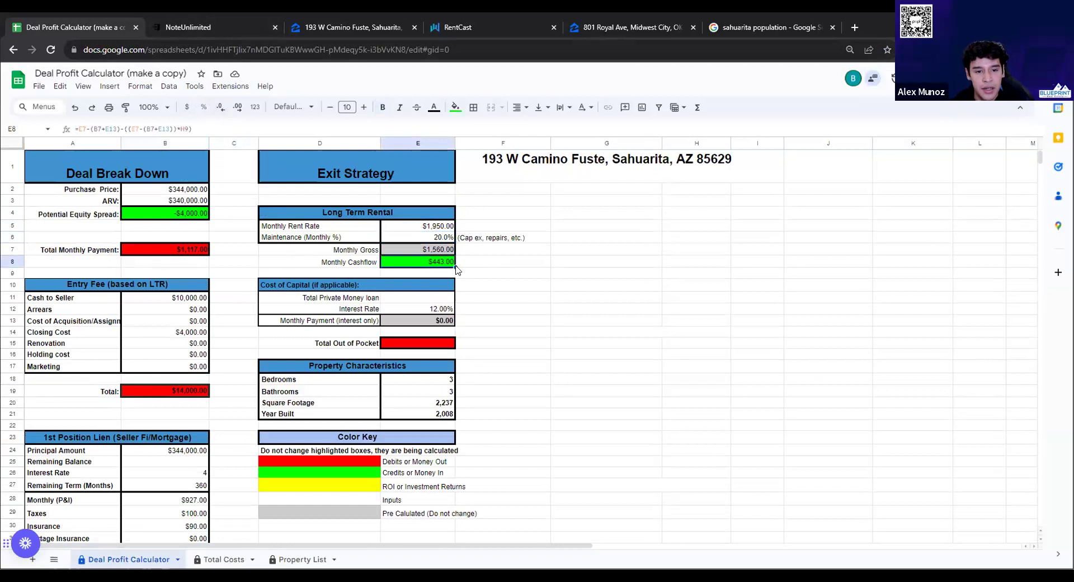
pyautogui.doubleClick(435, 240)
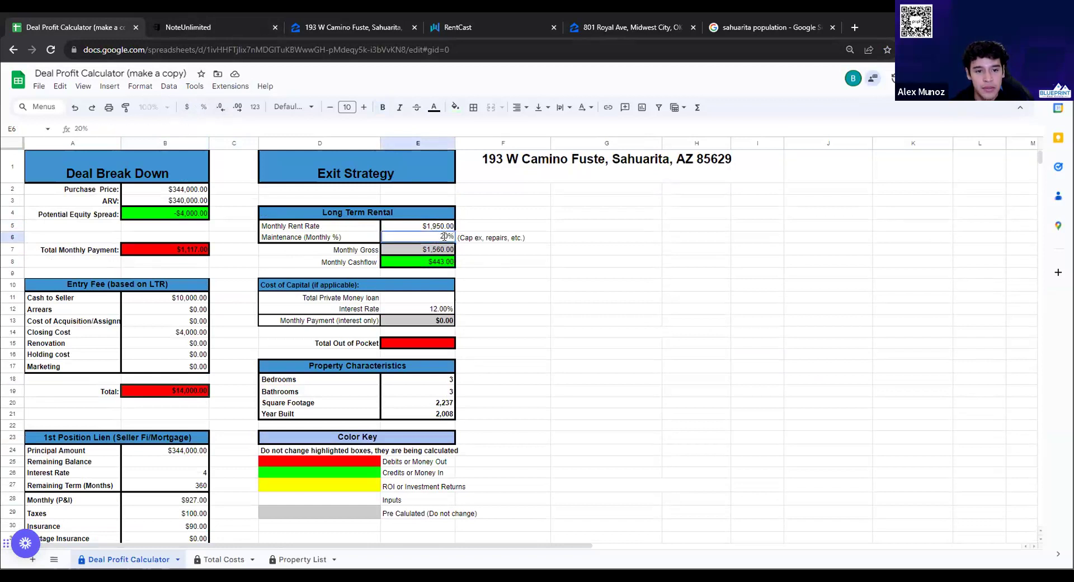
pyautogui.click(197, 391)
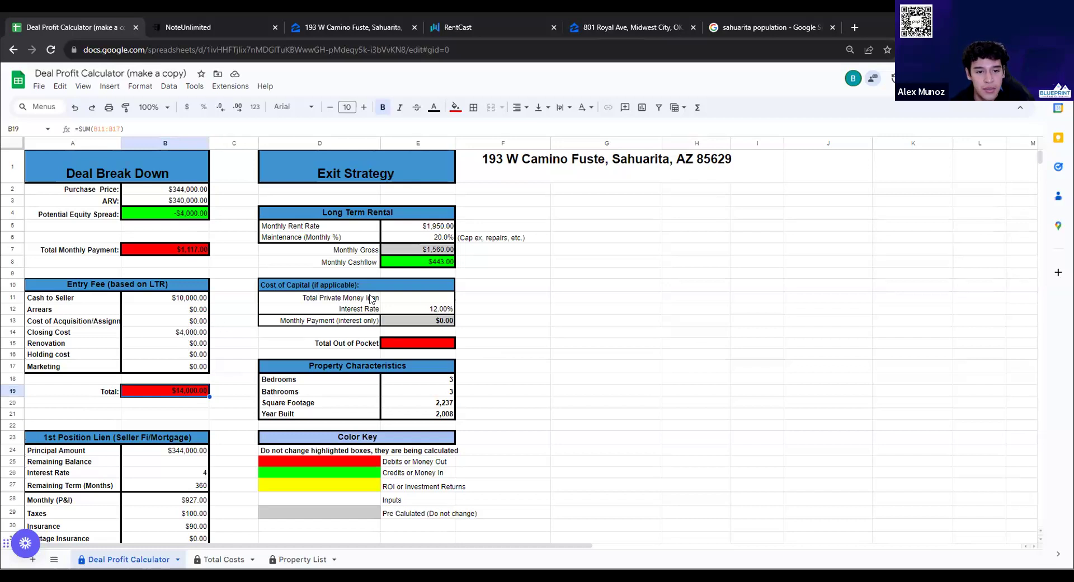
pyautogui.doubleClick(180, 319)
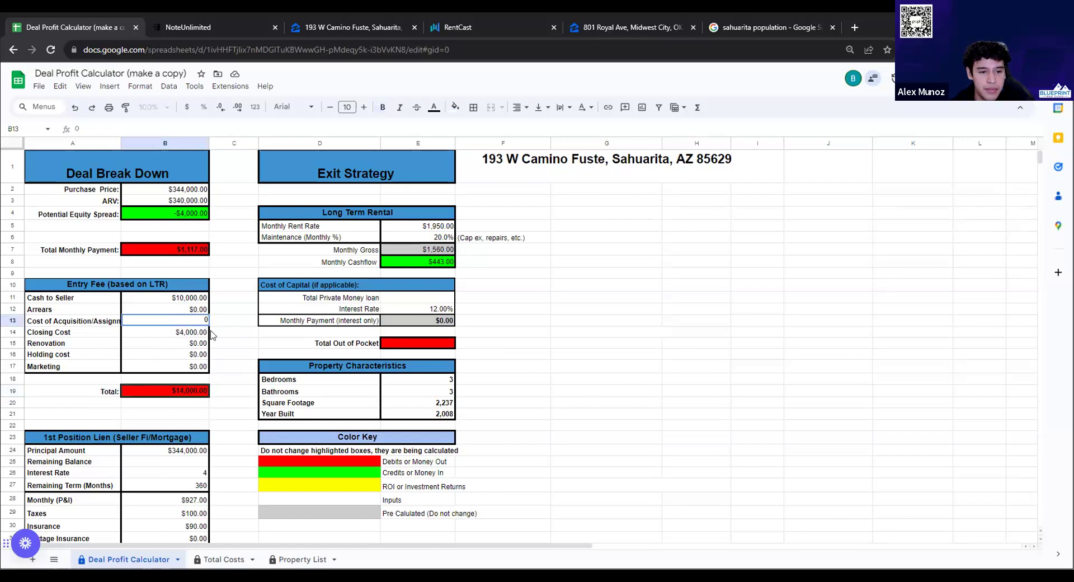
# Enter a $1,500 acquisition cost, then undo its accidental clear to restore $1,500
pyautogui.write('15')
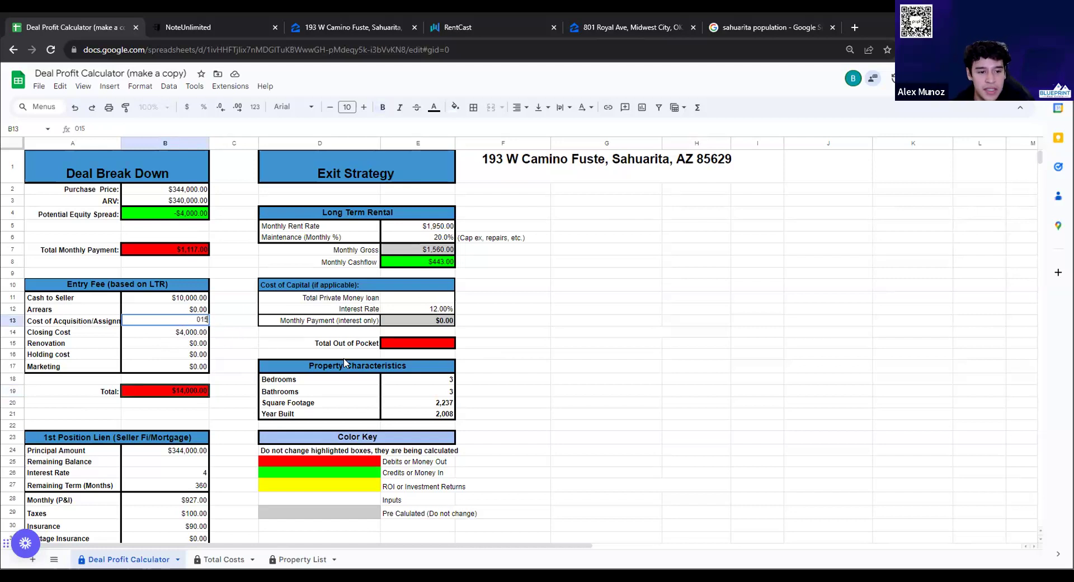
pyautogui.write('00')
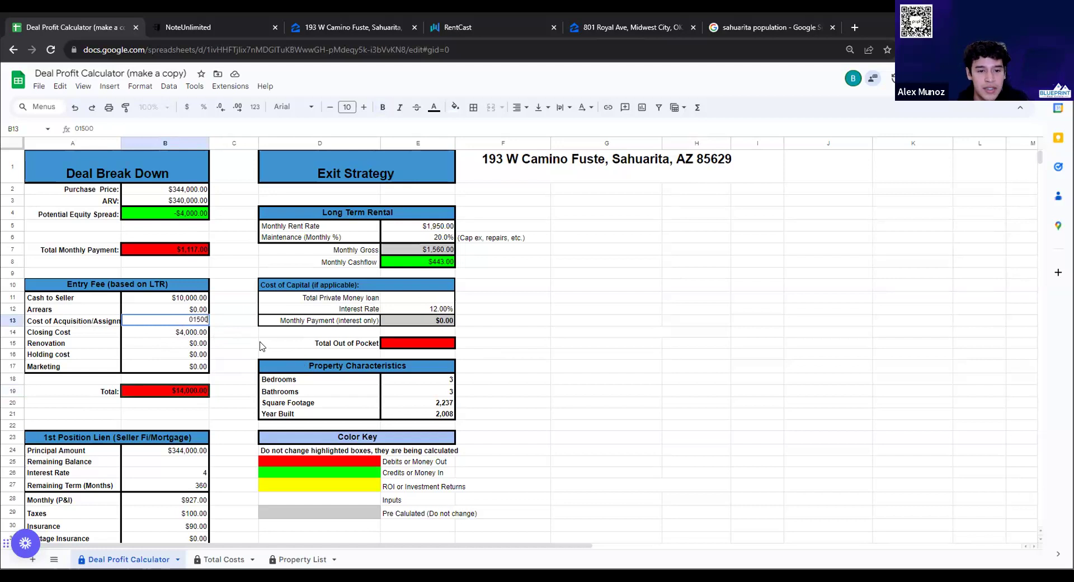
pyautogui.click(223, 339)
pyautogui.doubleClick(197, 320)
pyautogui.press('Delete')
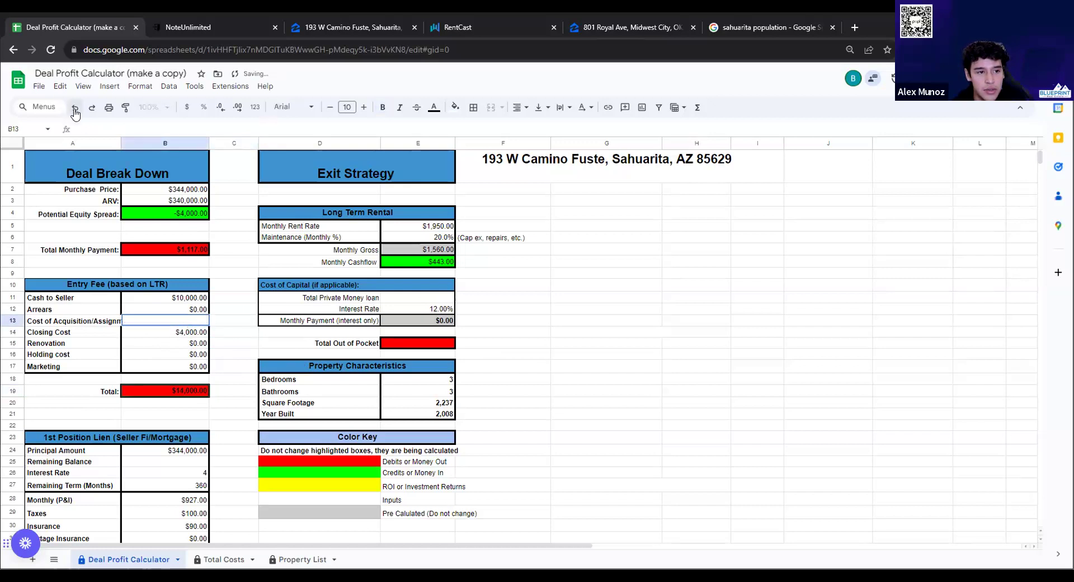
pyautogui.press('Tab')
pyautogui.click(76, 108)
pyautogui.click(241, 321)
# Replace the acquisition cost in B13 with 0
pyautogui.scroll(-1, 373, 386)
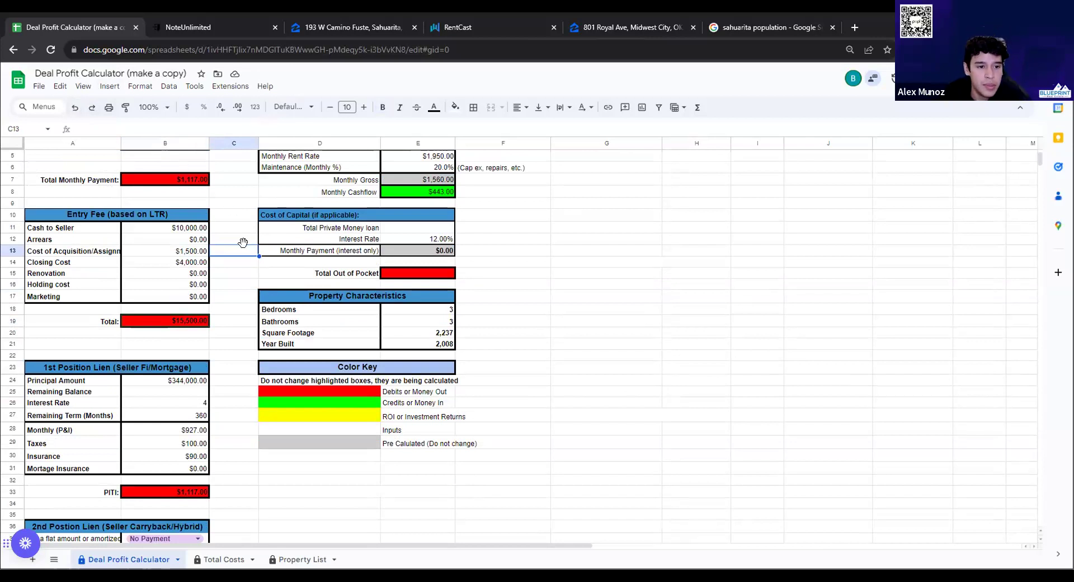
pyautogui.click(246, 275)
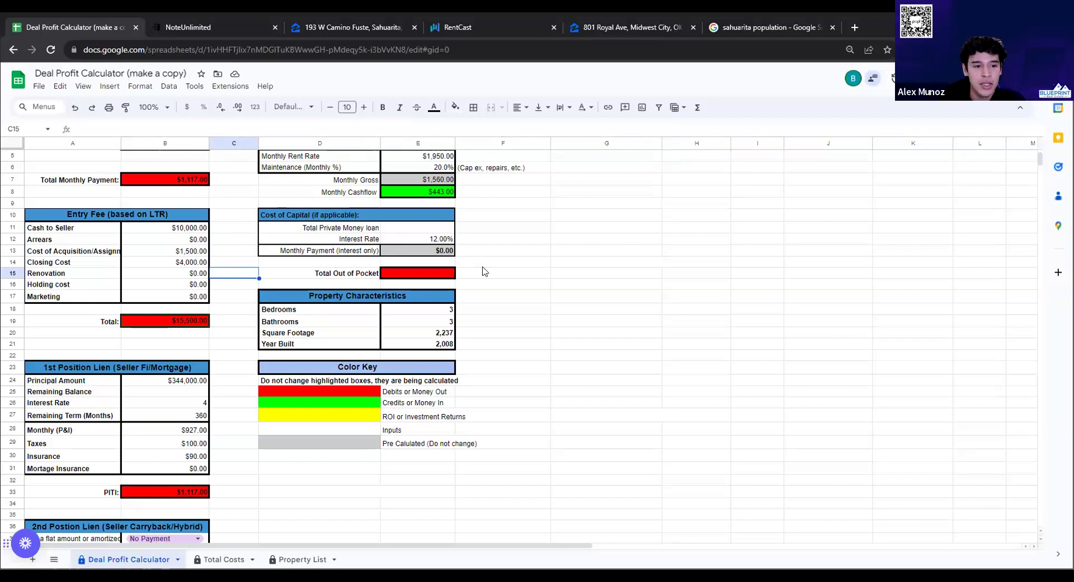
pyautogui.click(225, 310)
pyautogui.click(185, 253)
pyautogui.write('0')
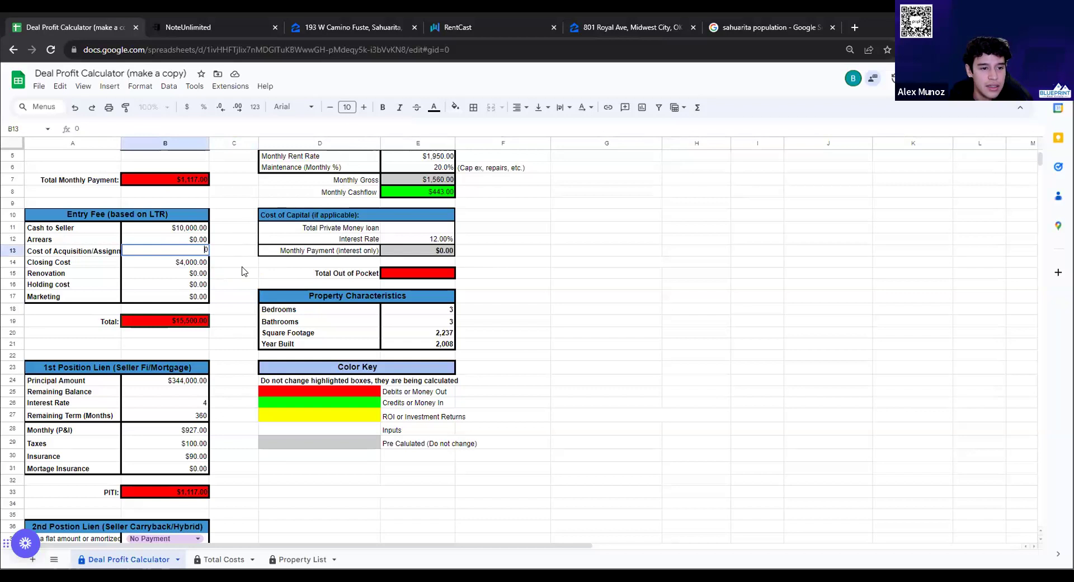
pyautogui.click(242, 271)
# In NoteUnlimited, set the term to 600 months and recalculate the payment (-1516.82)
pyautogui.click(218, 27)
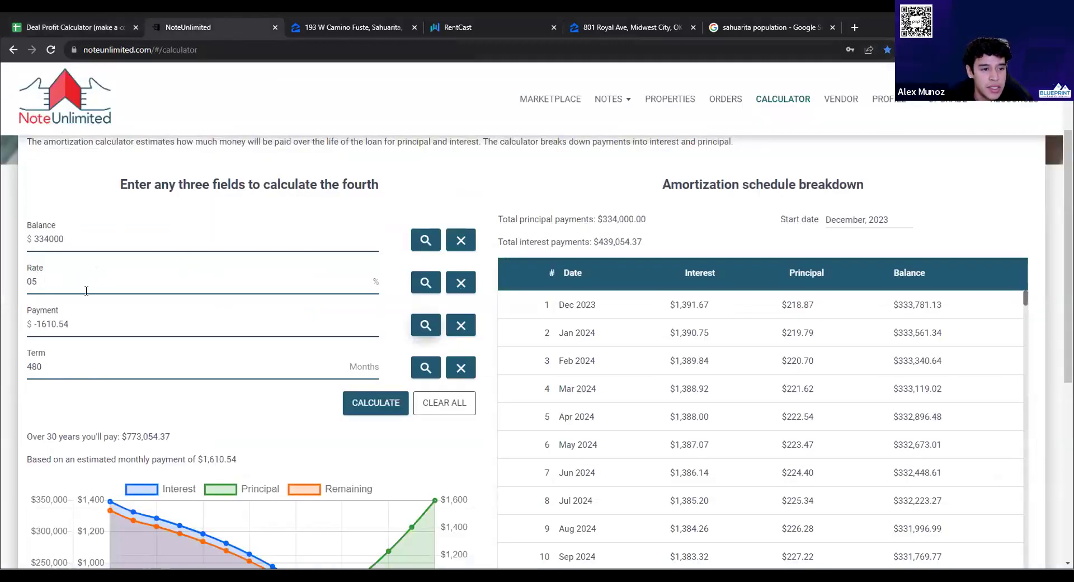
pyautogui.doubleClick(161, 369)
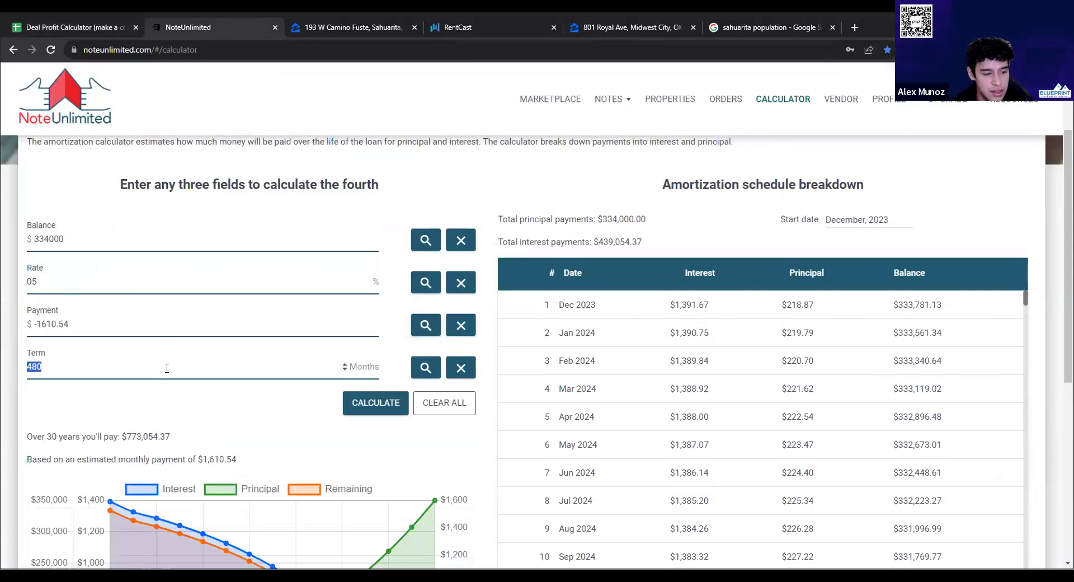
pyautogui.write('600')
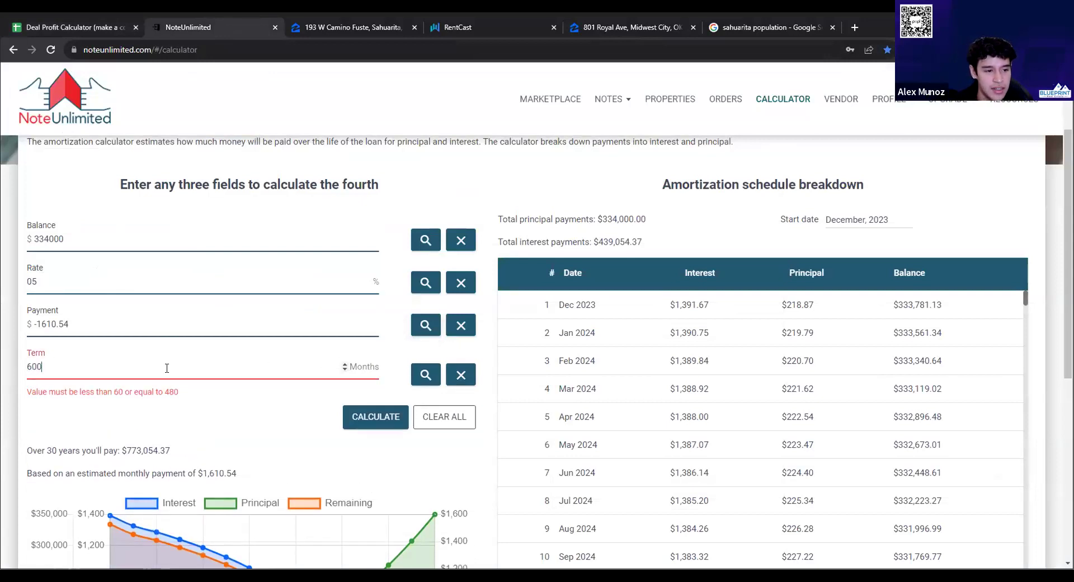
pyautogui.doubleClick(53, 324)
pyautogui.press('BackSpace')
pyautogui.click(413, 328)
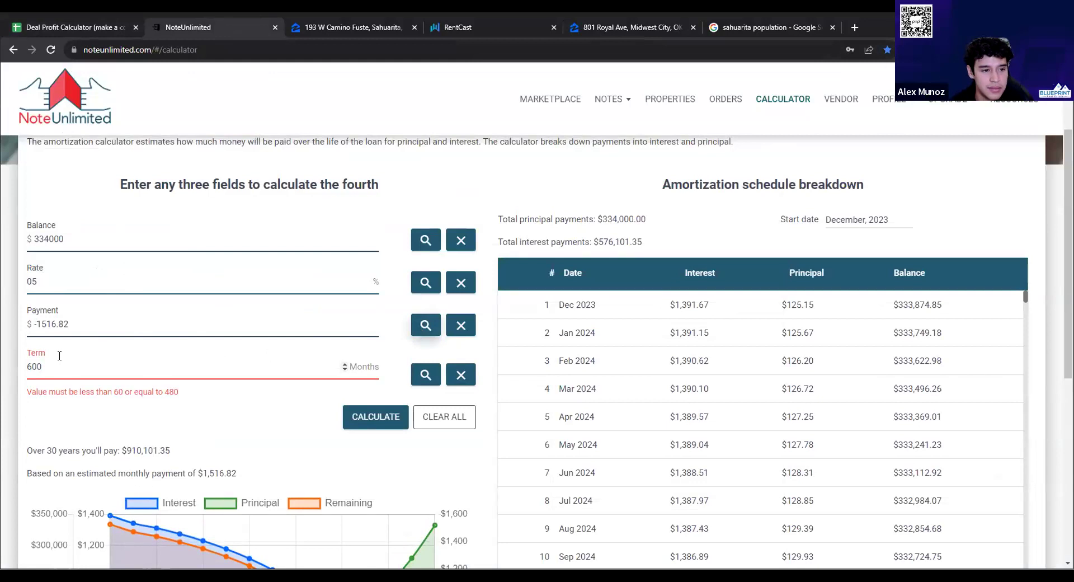
# Check the rejected 600-month term, then go back to the deal spreadsheet
pyautogui.doubleClick(40, 367)
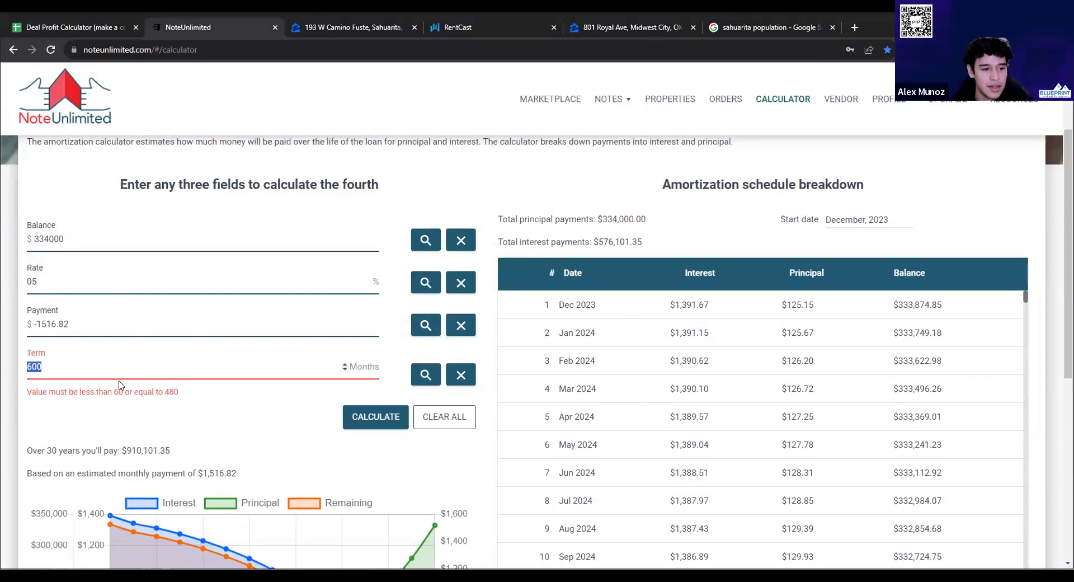
pyautogui.click(136, 407)
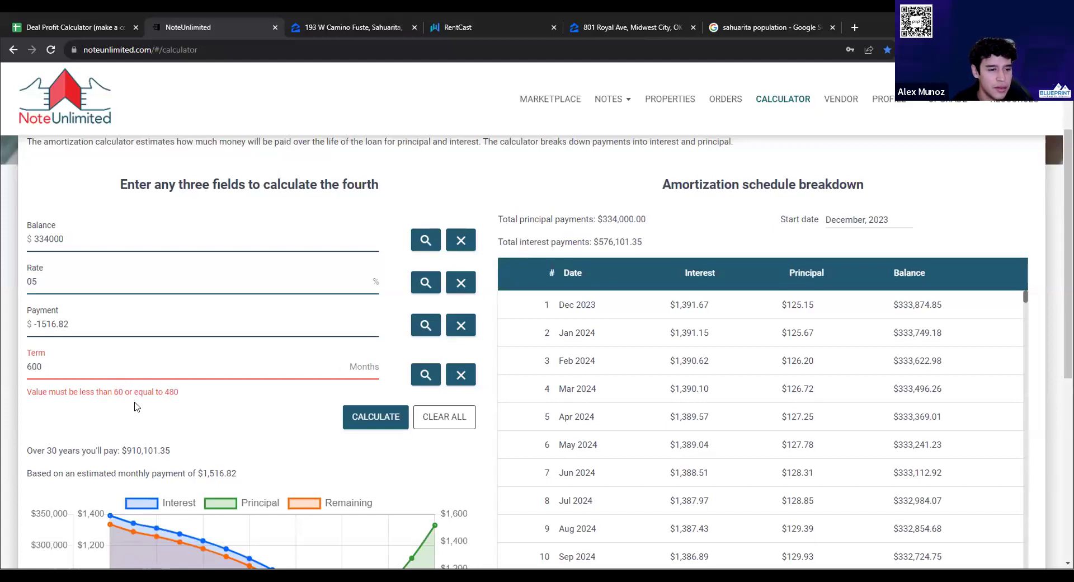
pyautogui.doubleClick(50, 370)
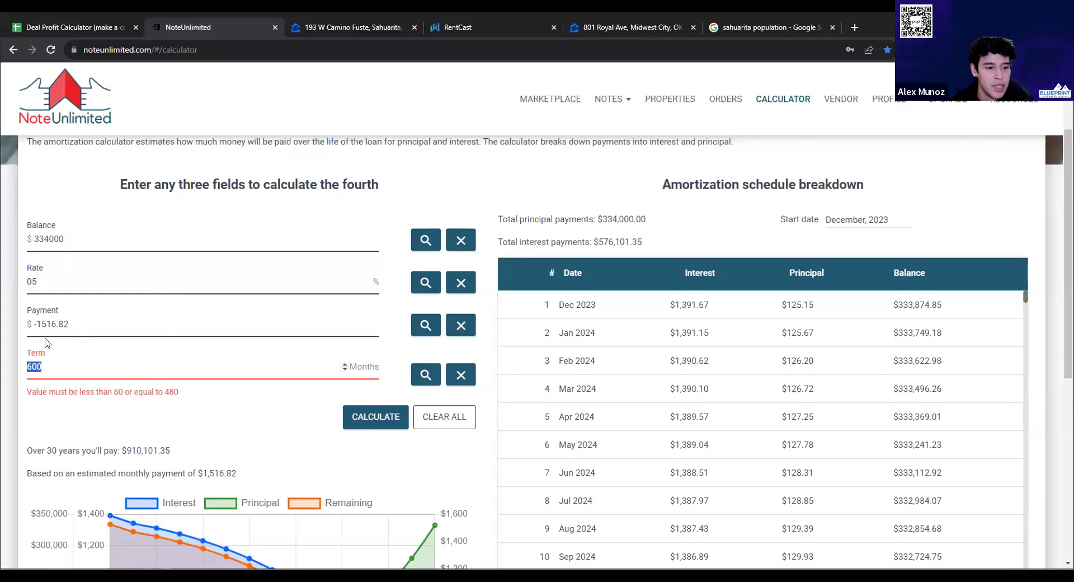
pyautogui.click(80, 27)
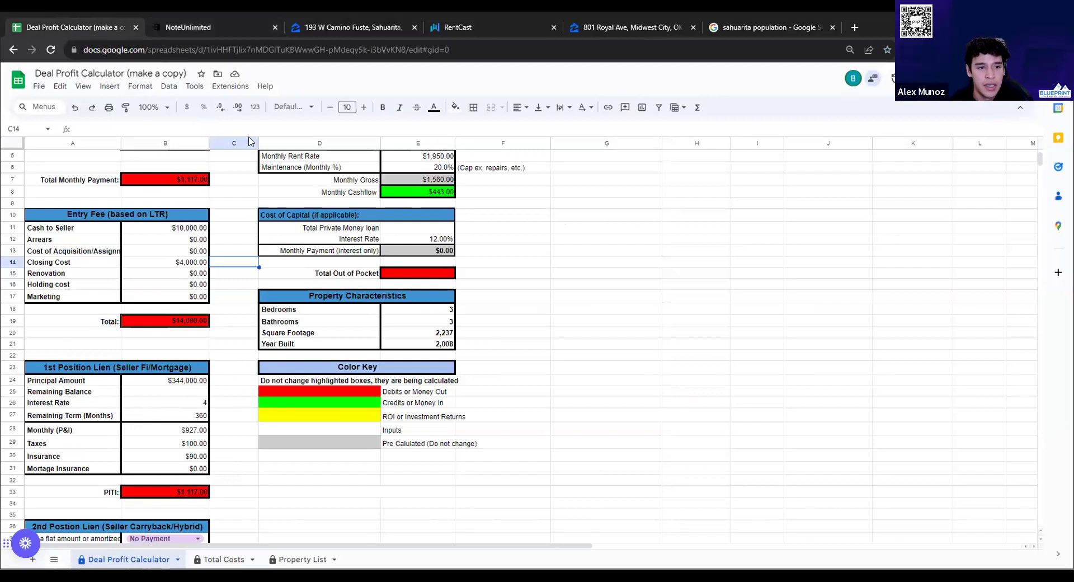
pyautogui.click(181, 34)
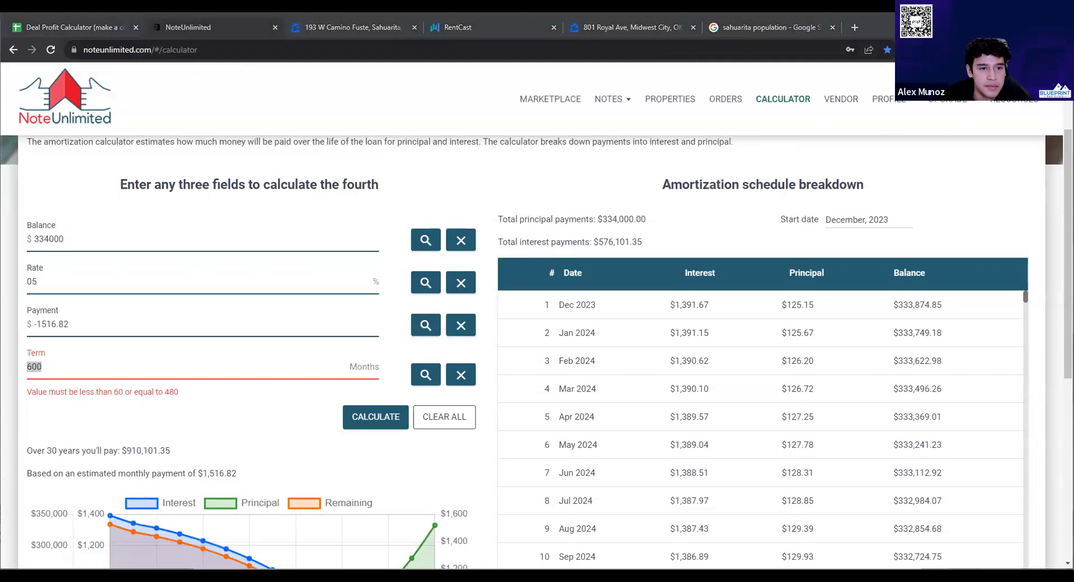
pyautogui.click(70, 31)
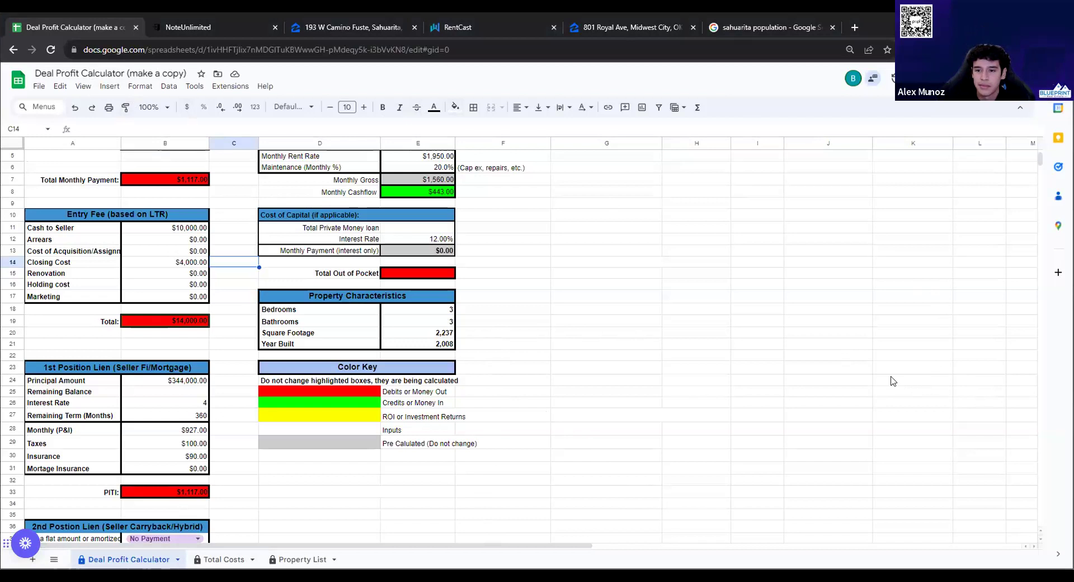
pyautogui.click(230, 32)
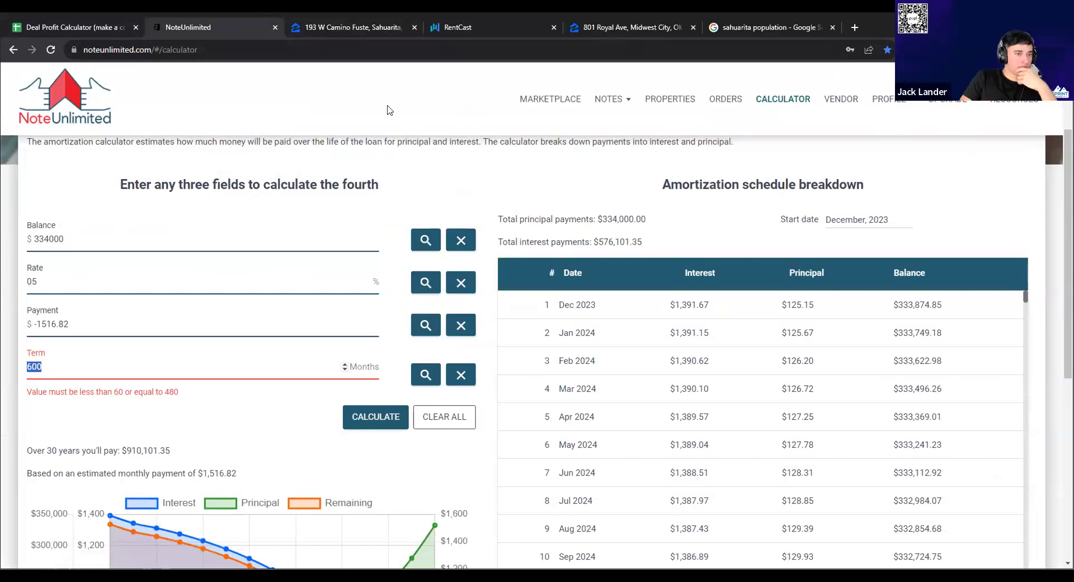
pyautogui.click(108, 24)
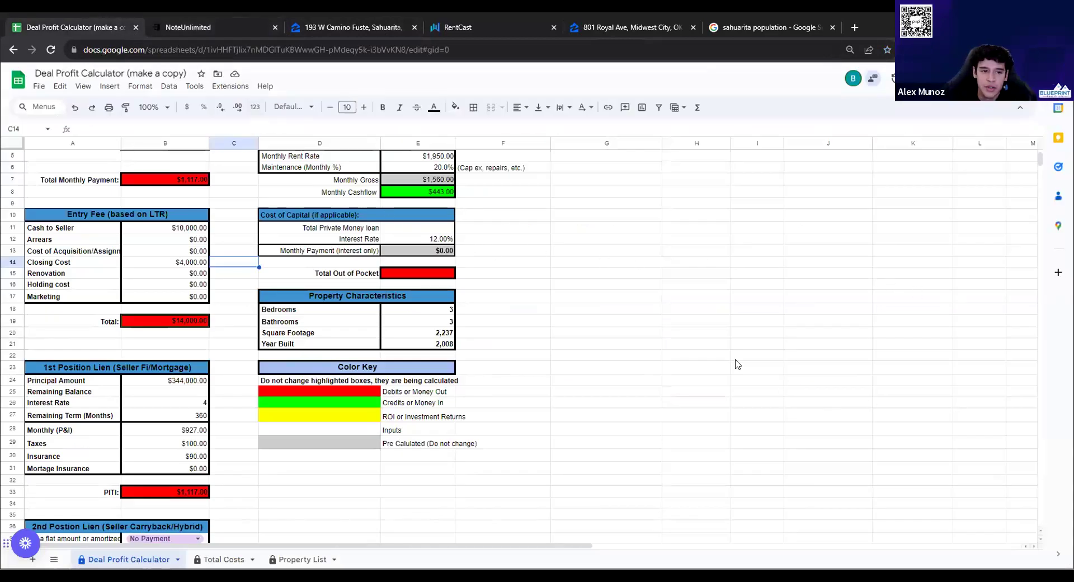
pyautogui.scroll(3, 257, 310)
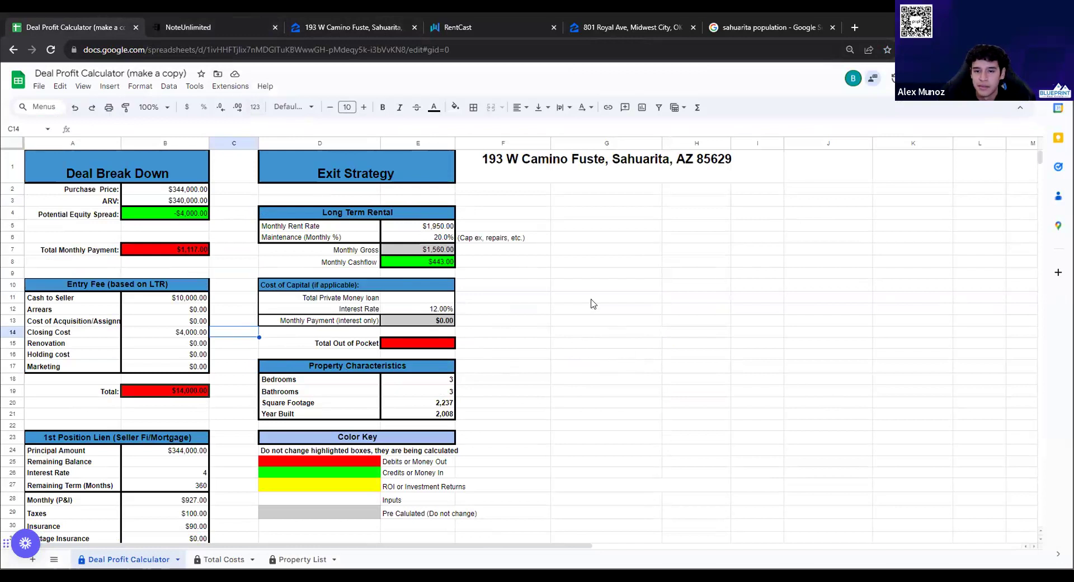
pyautogui.click(516, 163)
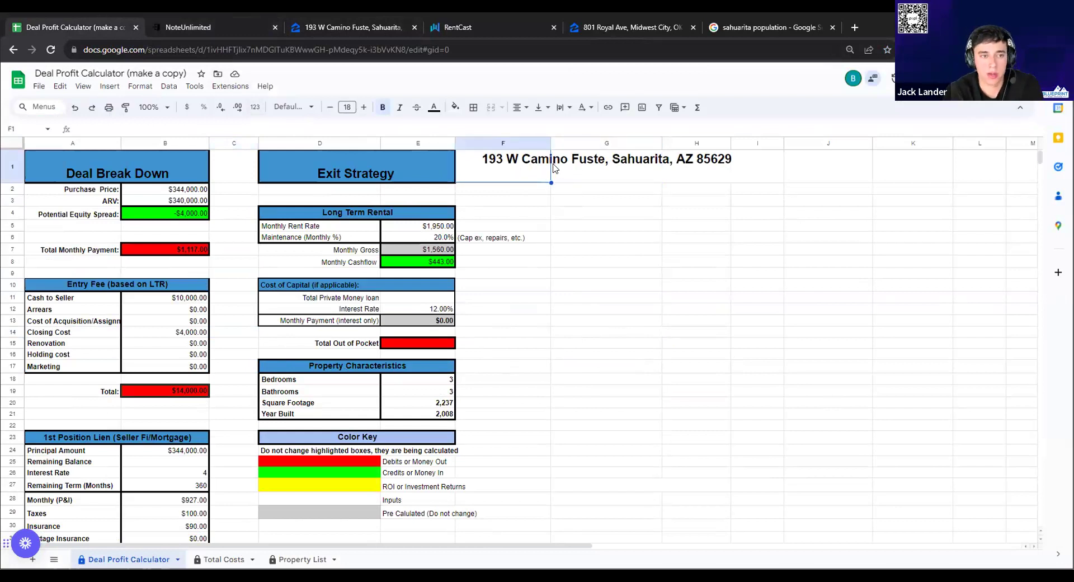
pyautogui.click(604, 179)
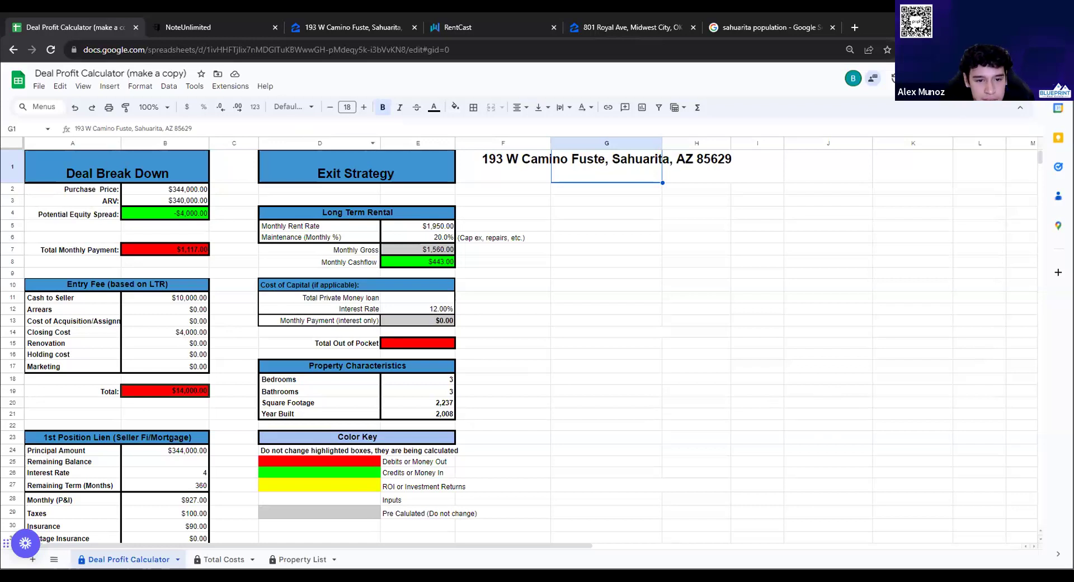
pyautogui.click(478, 264)
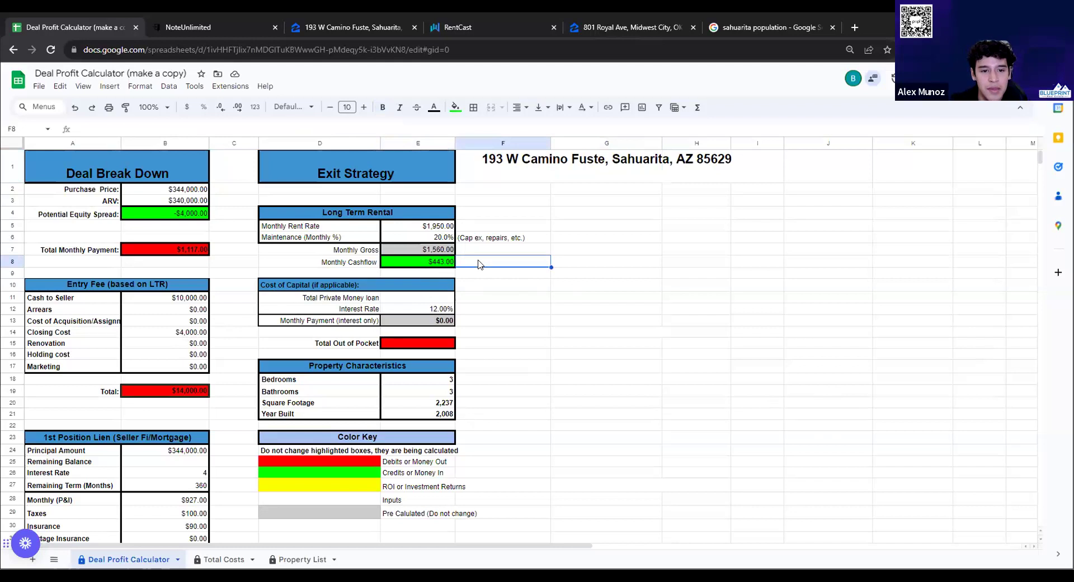
pyautogui.click(696, 285)
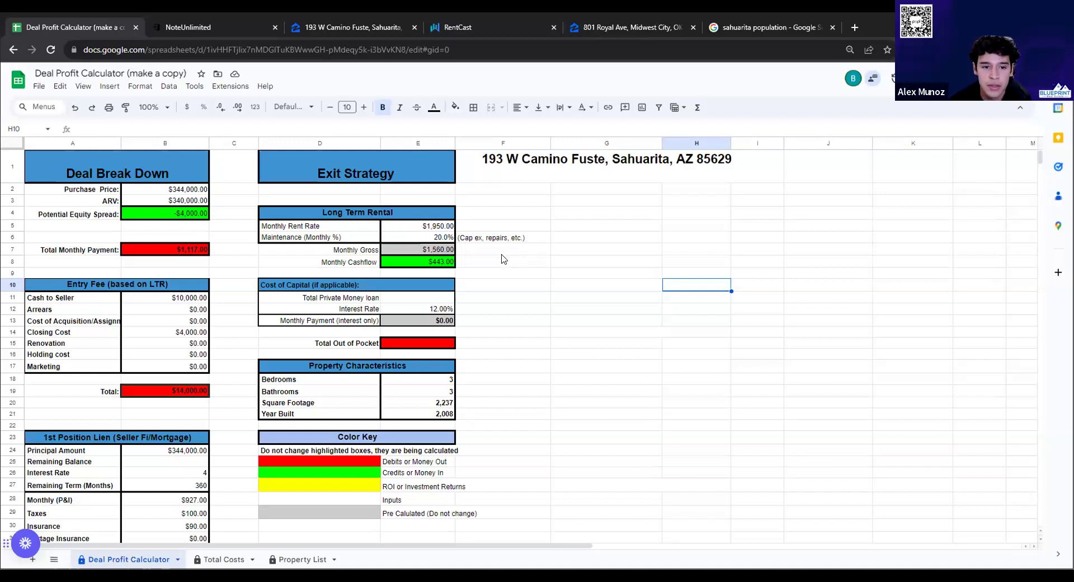
pyautogui.click(383, 263)
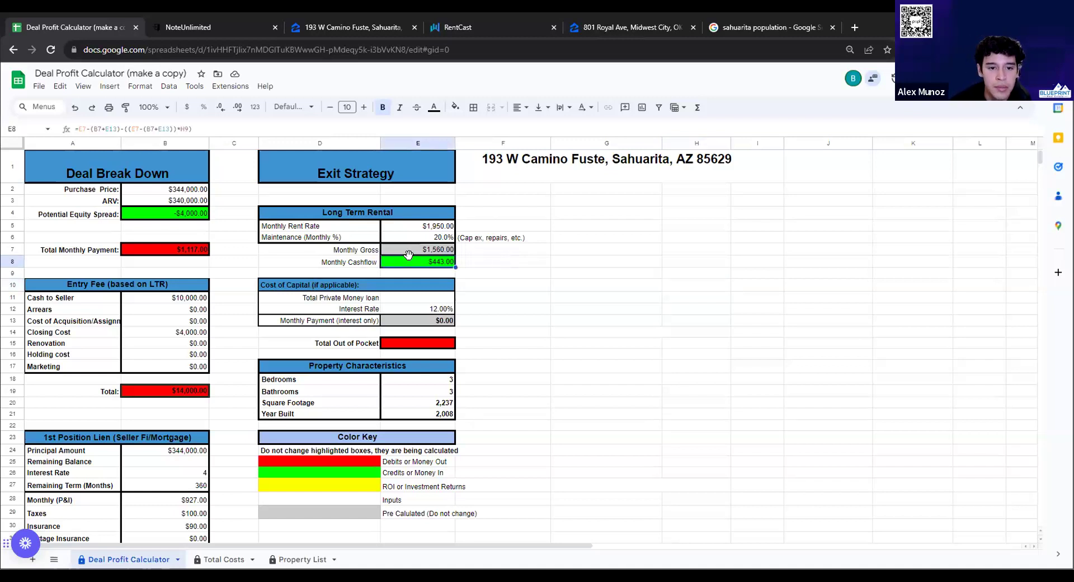
pyautogui.click(326, 30)
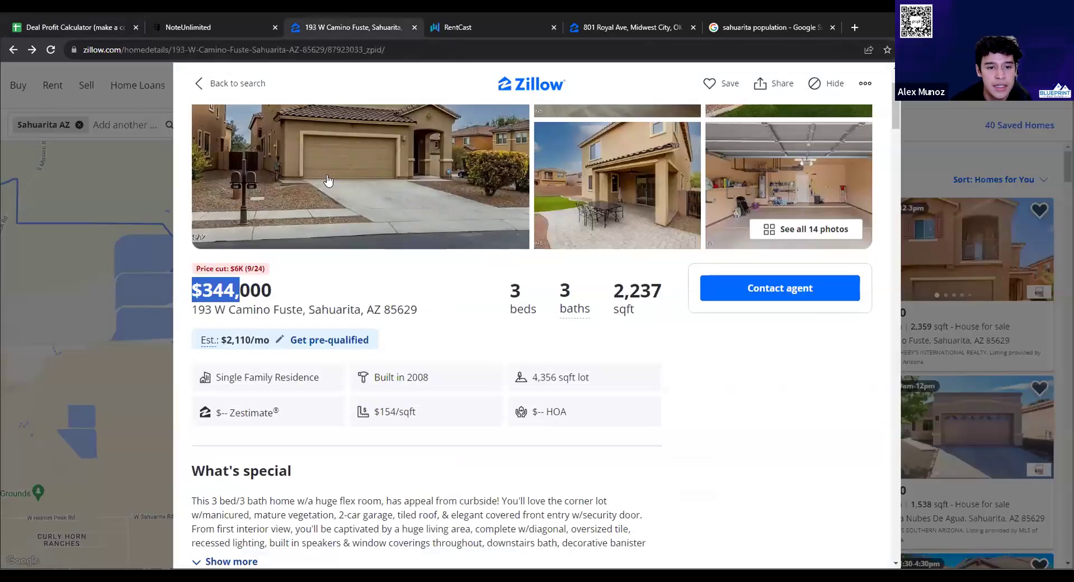
pyautogui.click(103, 28)
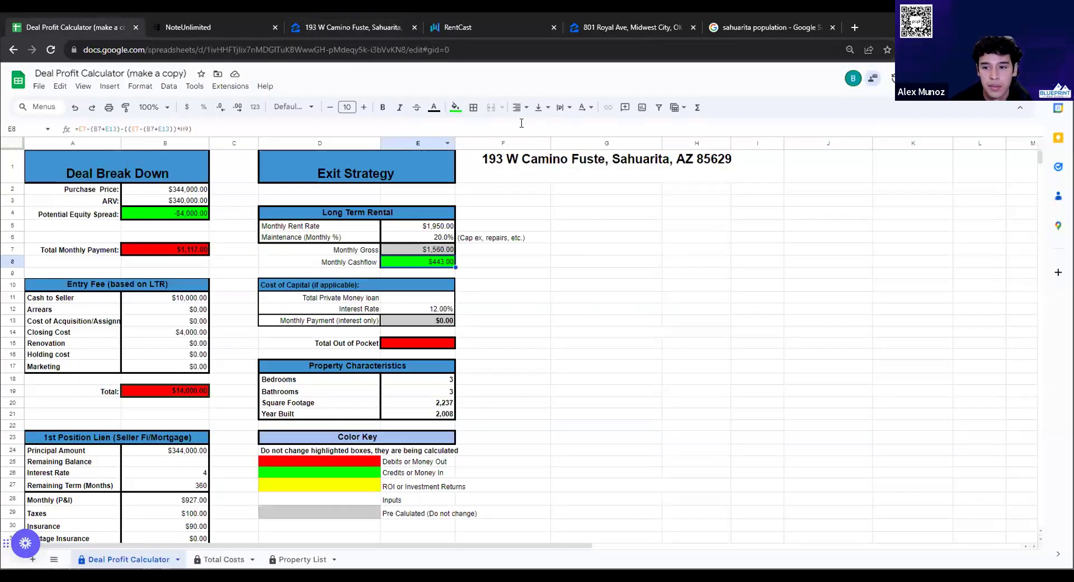
pyautogui.click(325, 30)
pyautogui.click(91, 22)
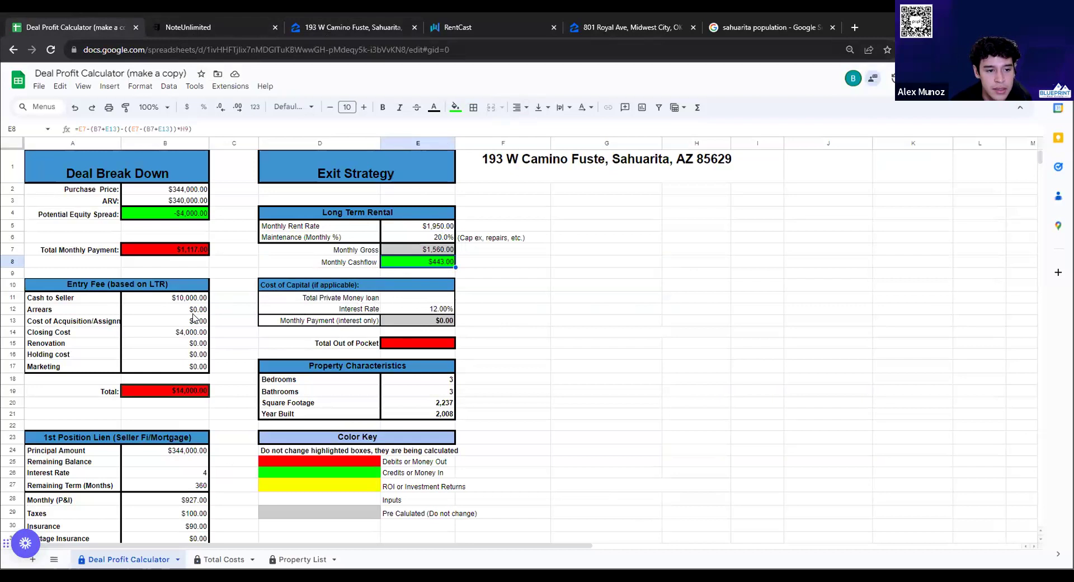
pyautogui.click(187, 332)
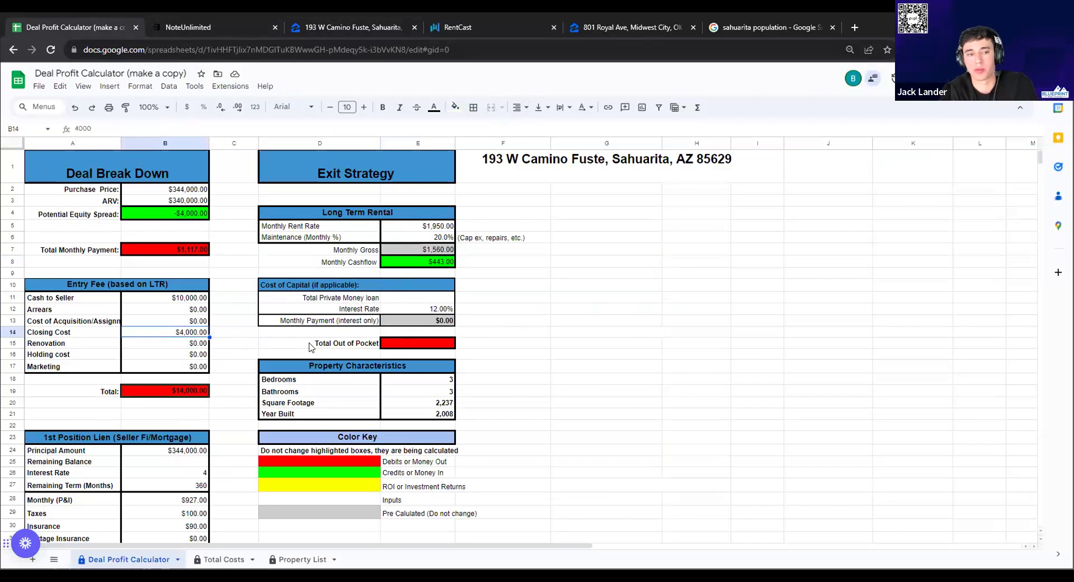
# Change B13's acquisition cost from 0 to 20,000, then 25,000, giving a $39,000 entry Total
pyautogui.doubleClick(169, 321)
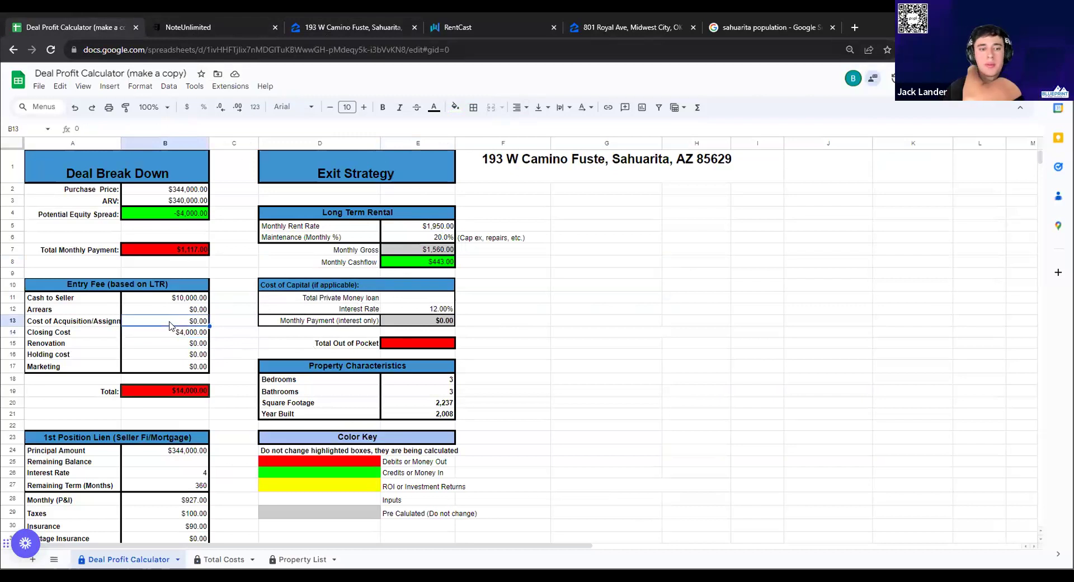
pyautogui.doubleClick(200, 320)
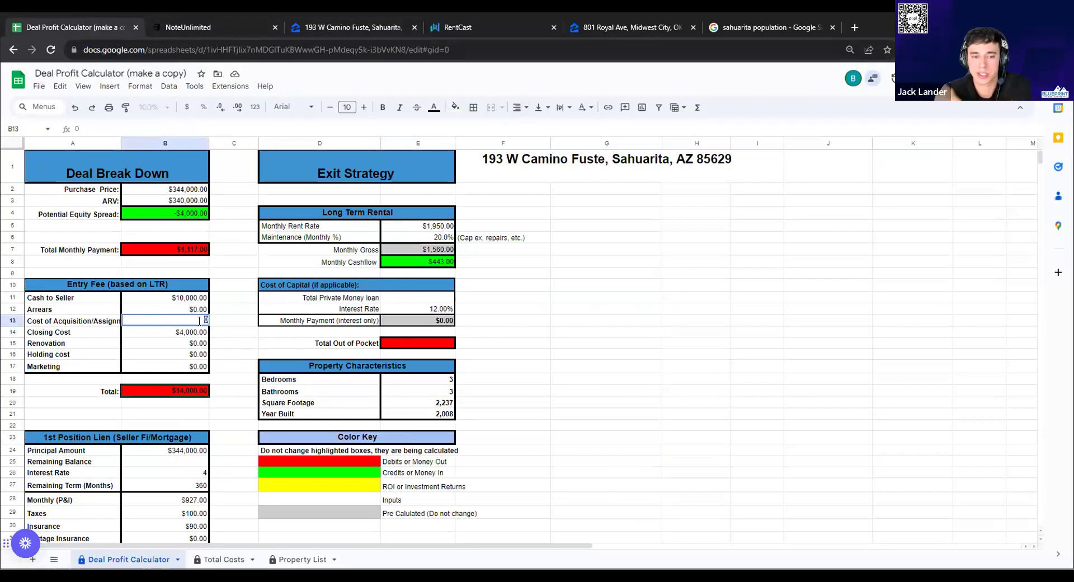
pyautogui.write('20,000')
pyautogui.press('Return')
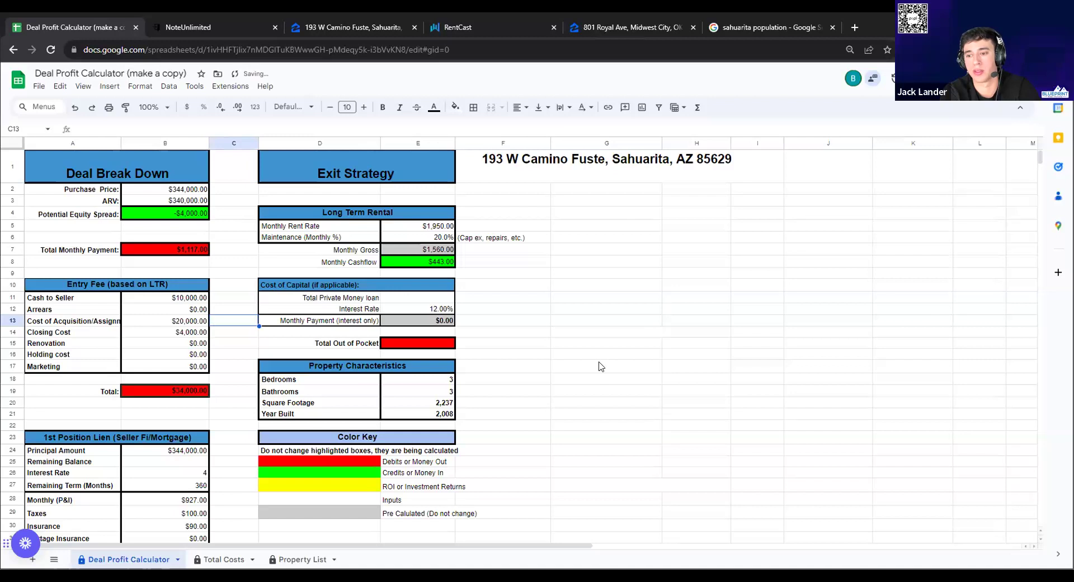
pyautogui.click(595, 361)
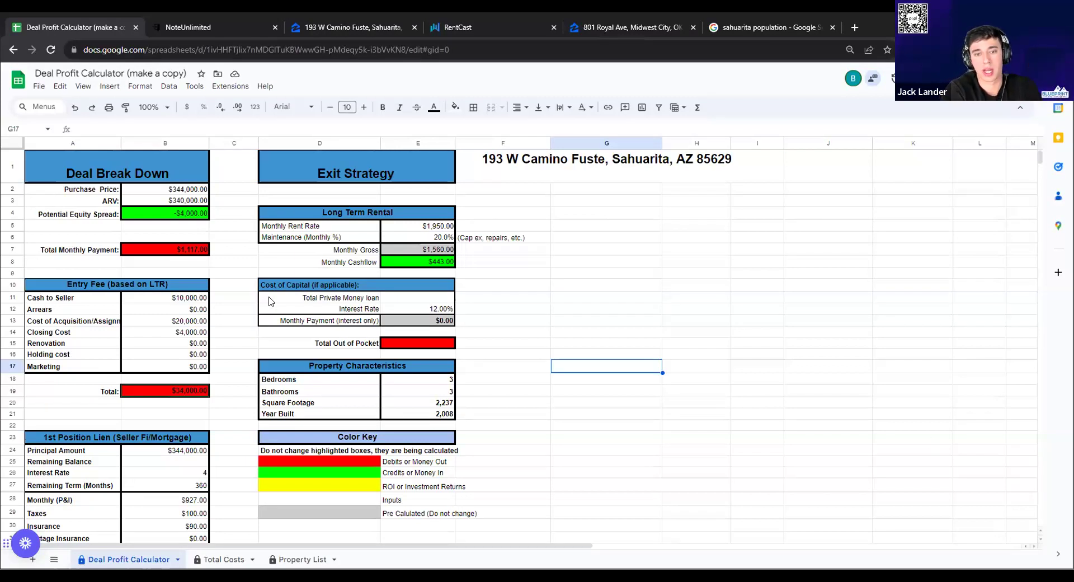
pyautogui.doubleClick(197, 320)
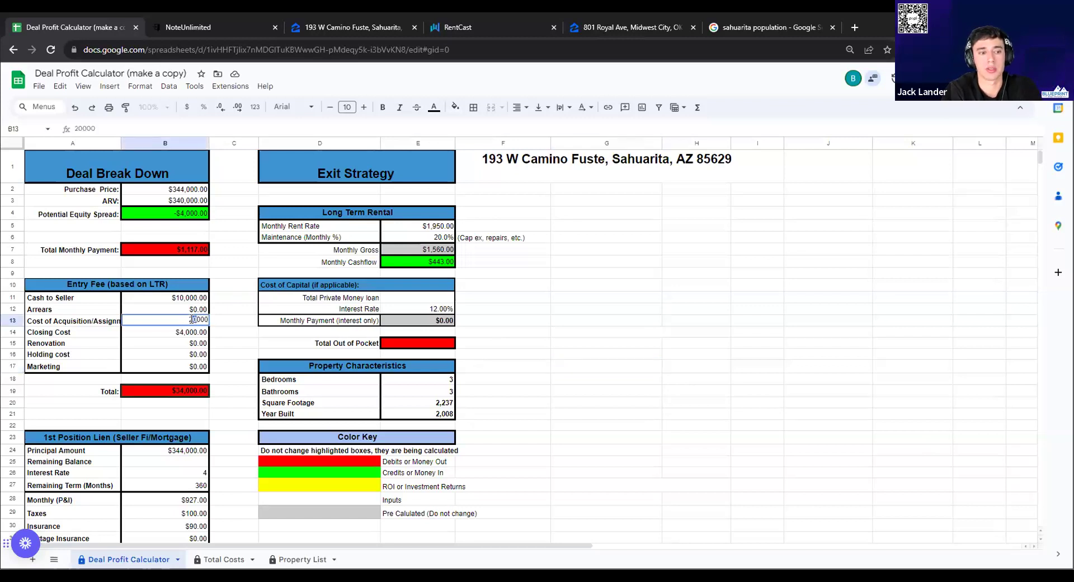
pyautogui.write('5')
pyautogui.click(211, 331)
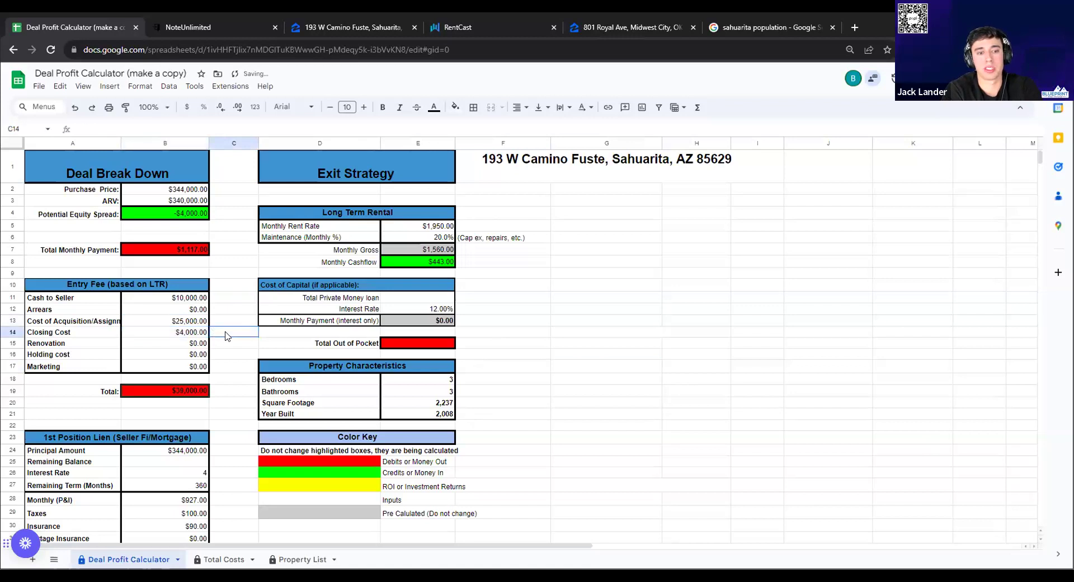
pyautogui.click(183, 391)
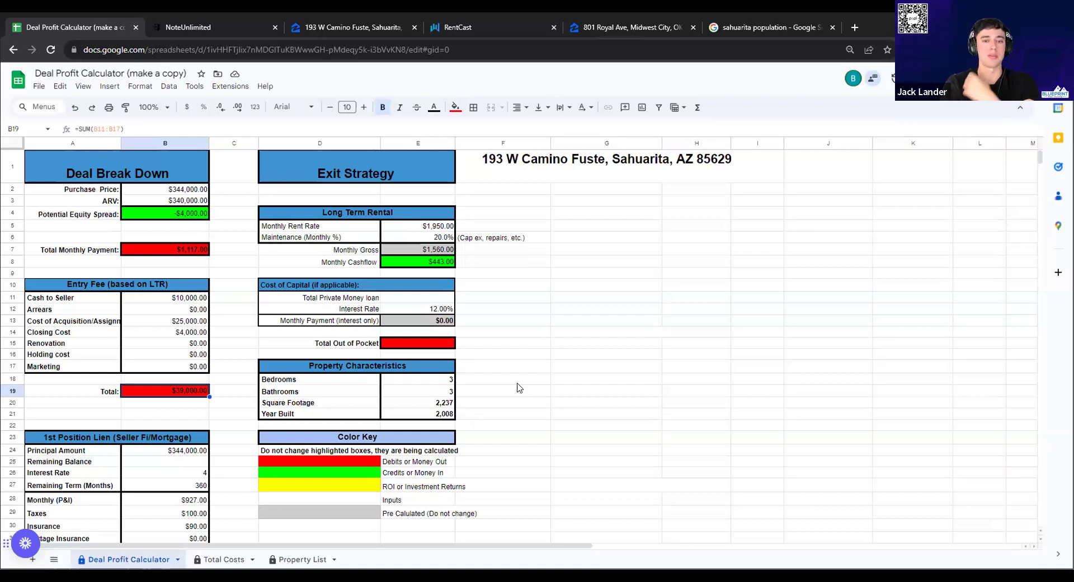
pyautogui.click(576, 174)
pyautogui.press('Left')
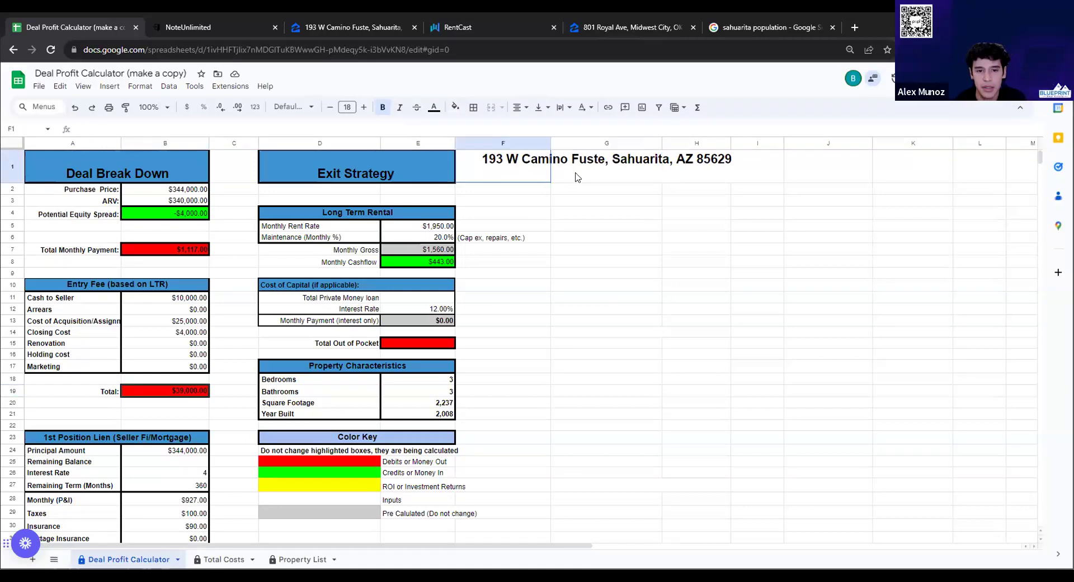
pyautogui.keyDown('shift'); pyautogui.click(638, 170); pyautogui.keyUp('shift')
pyautogui.press('Delete')
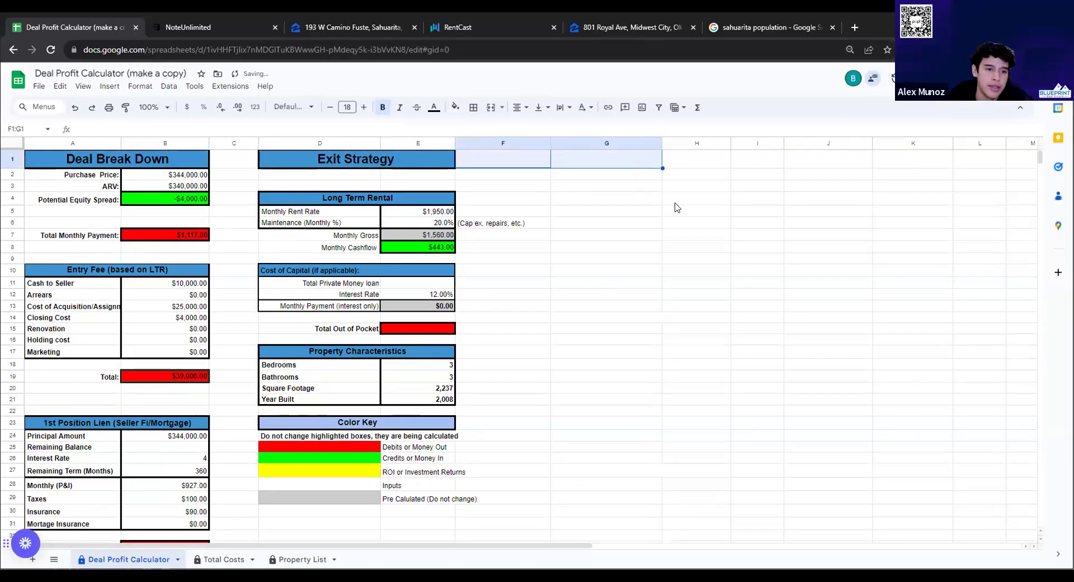
pyautogui.click(676, 208)
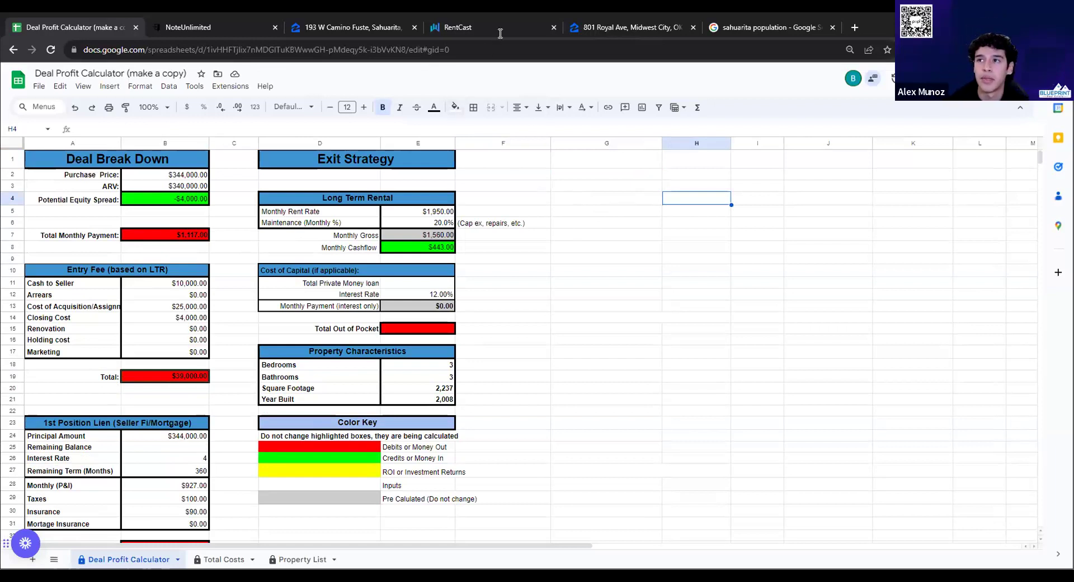
pyautogui.click(177, 311)
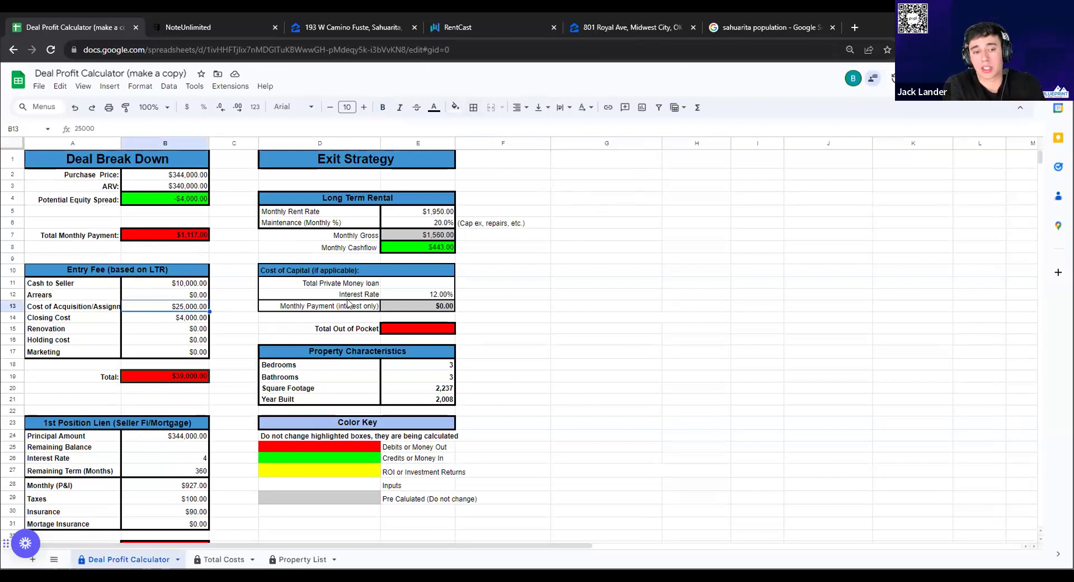
pyautogui.click(234, 287)
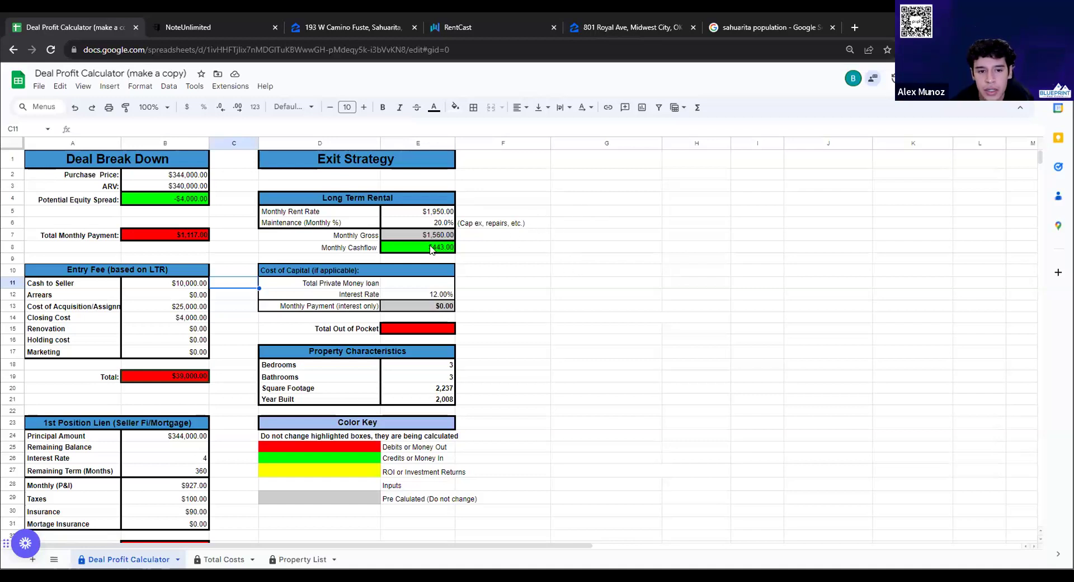
pyautogui.click(413, 251)
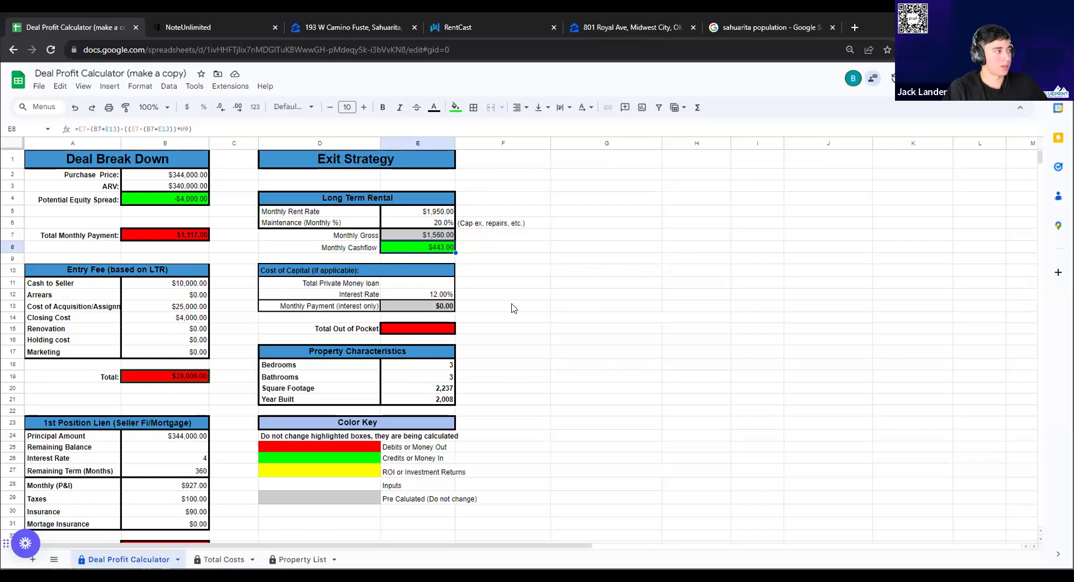
pyautogui.click(479, 249)
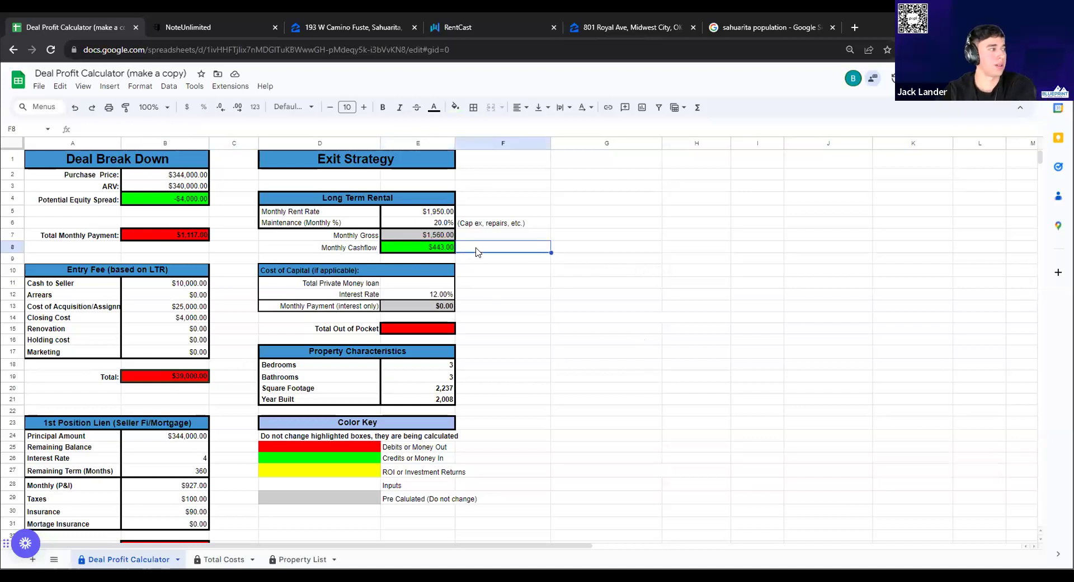
pyautogui.click(612, 260)
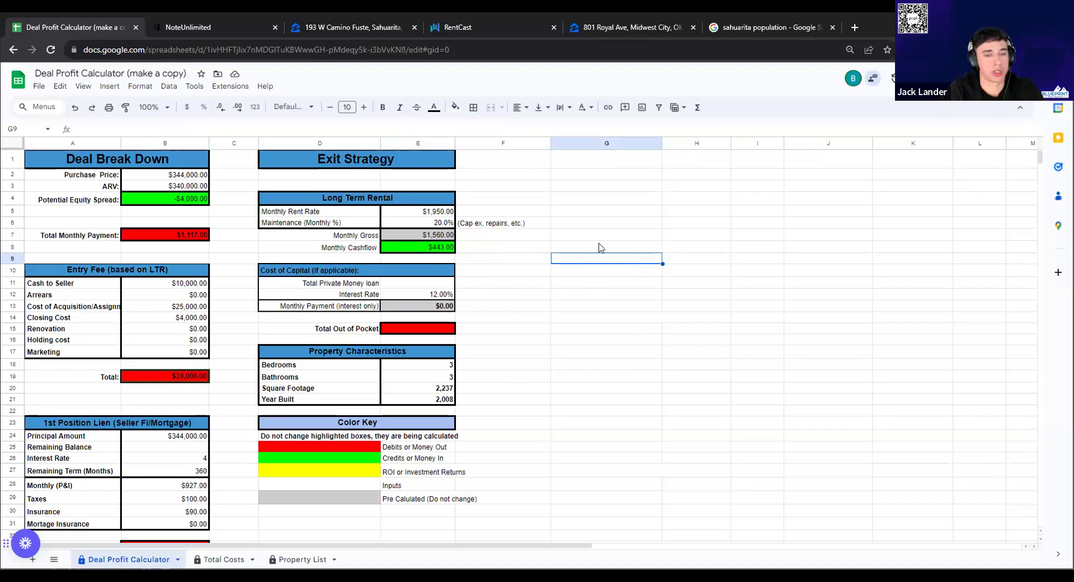
pyautogui.scroll(-2, 596, 250)
pyautogui.scroll(-5, 595, 251)
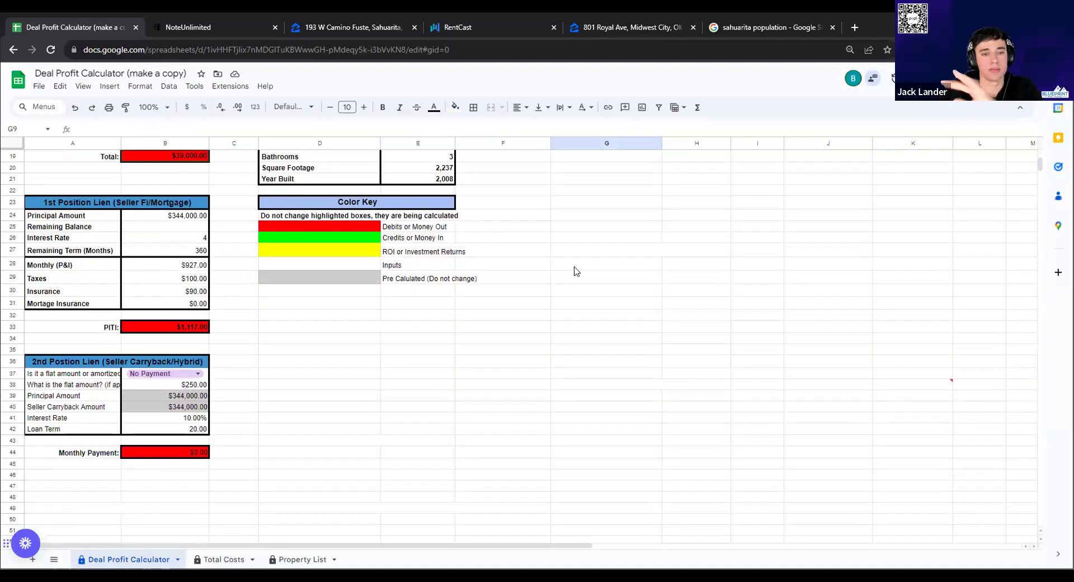
pyautogui.scroll(7, 577, 271)
pyautogui.doubleClick(593, 231)
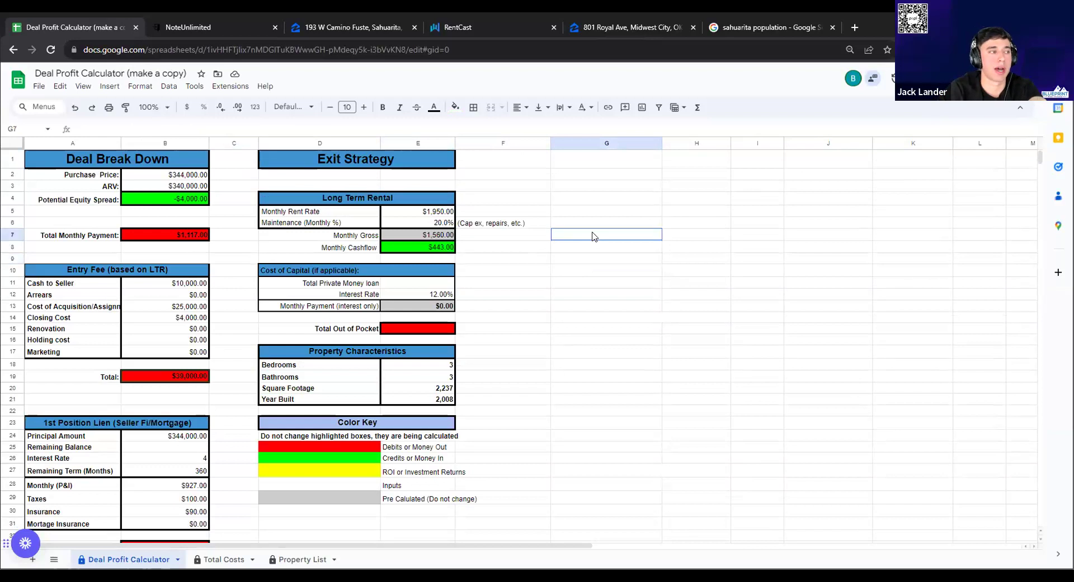
# Write the yearly cashflow note 433x12=5196 in G7, fixing typos along the way
pyautogui.write('4')
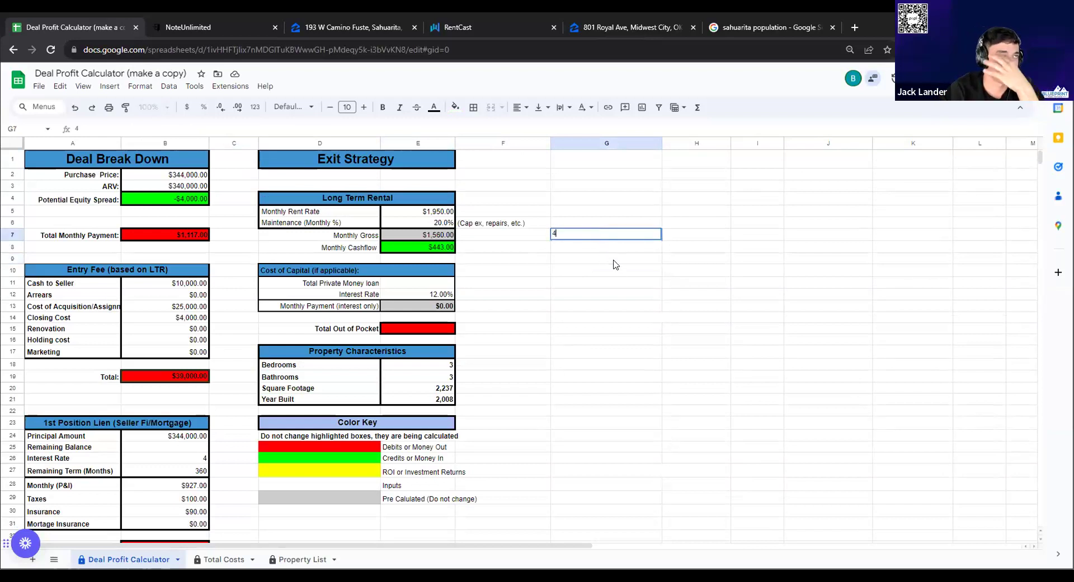
pyautogui.write('33x')
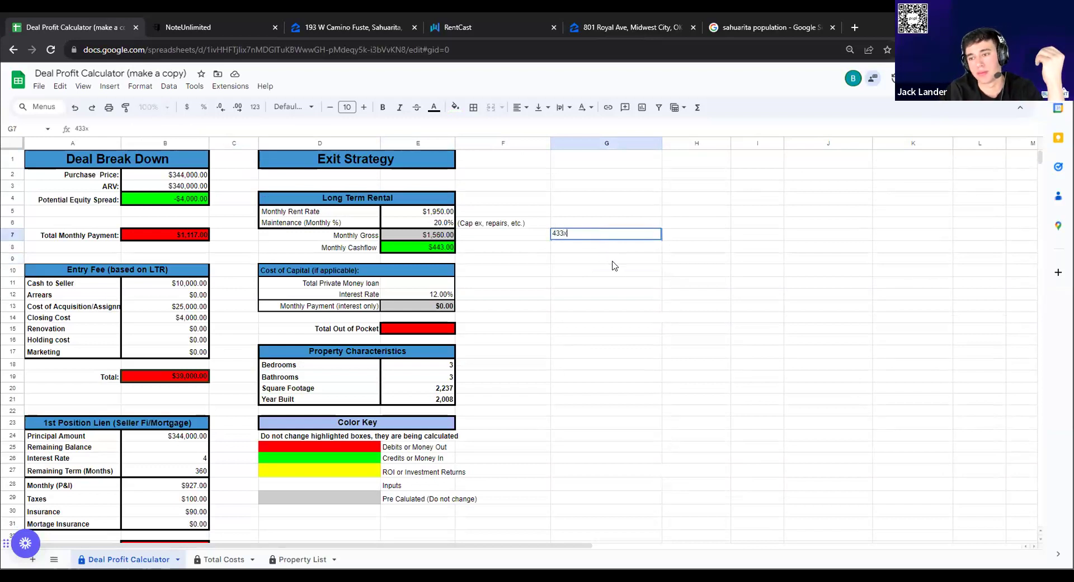
pyautogui.write('12-')
pyautogui.press('BackSpace')
pyautogui.press('BackSpace')
pyautogui.write('=')
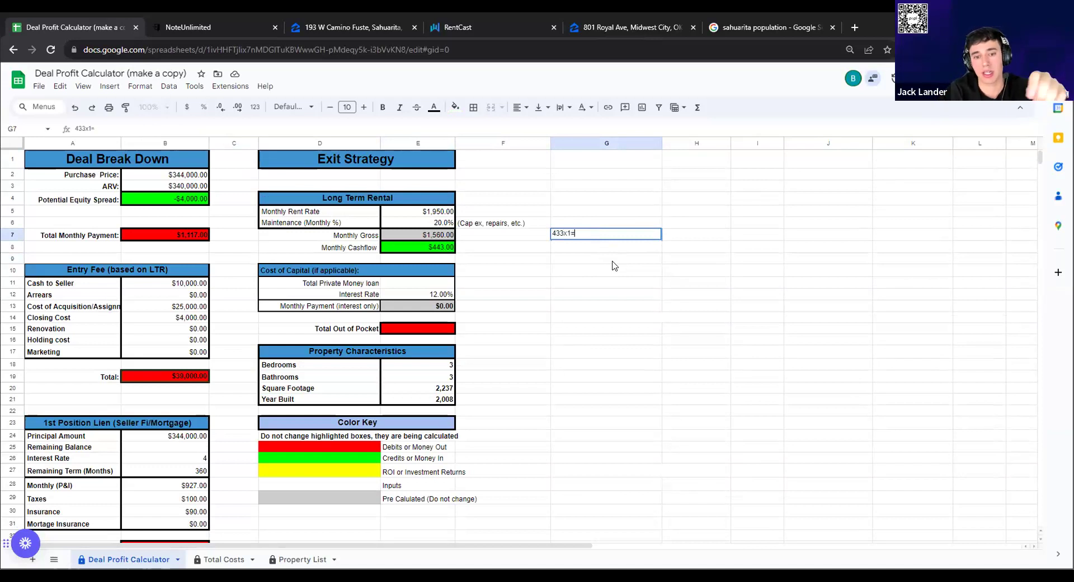
pyautogui.press('Left')
pyautogui.write('2')
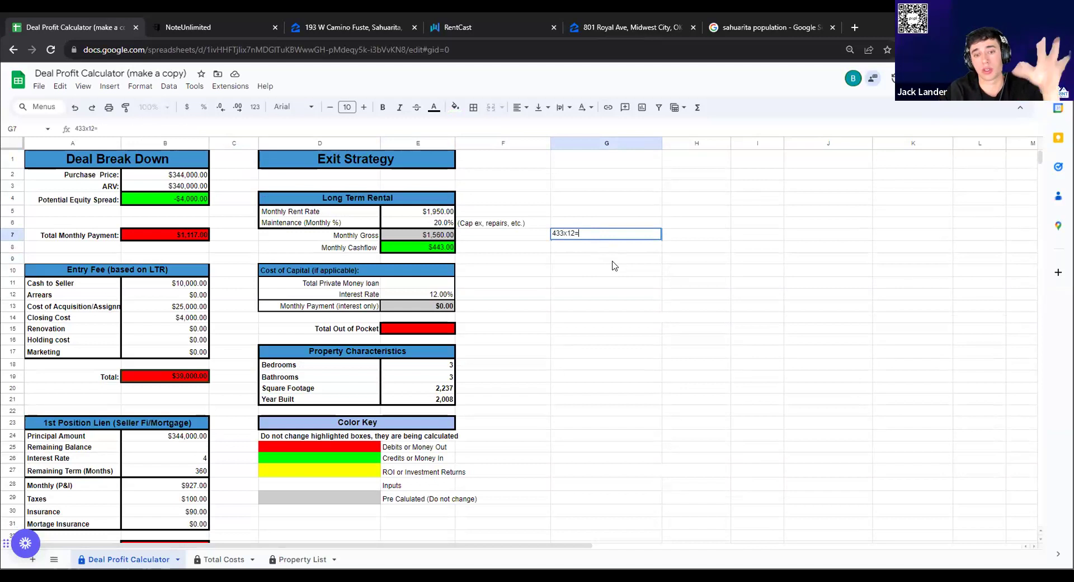
pyautogui.press('Right')
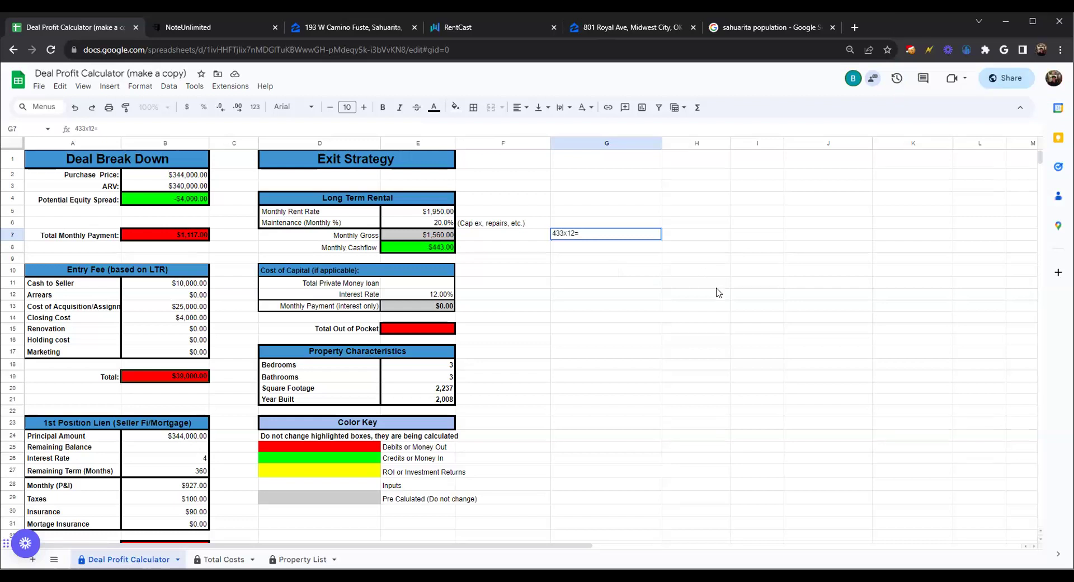
pyautogui.write('5196')
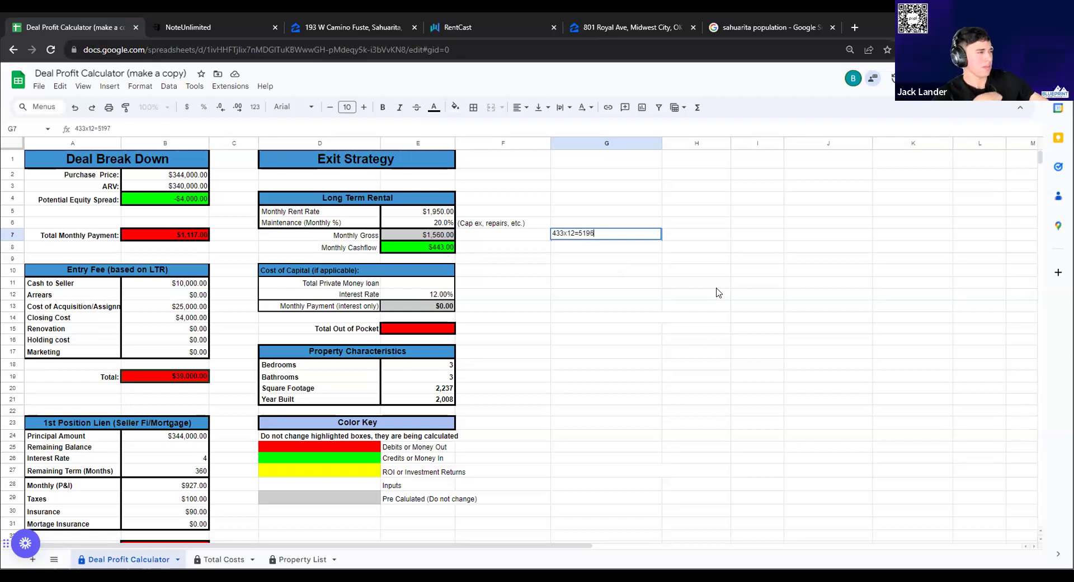
pyautogui.press('Return')
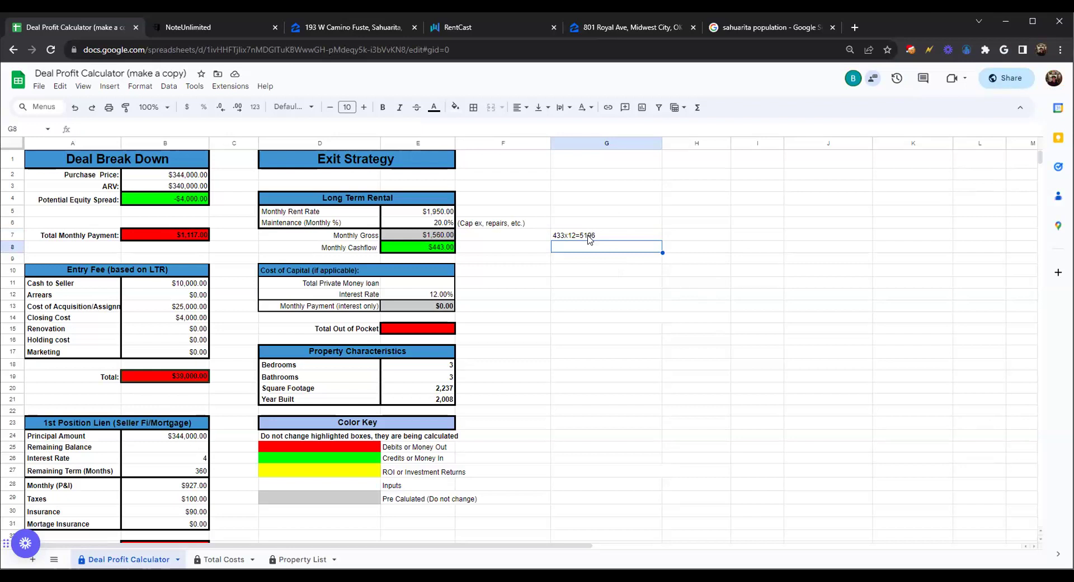
# Enter the 39,000 entry fee note in G8 with a dollar sign
pyautogui.write('39')
pyautogui.write('.0')
pyautogui.write(',000')
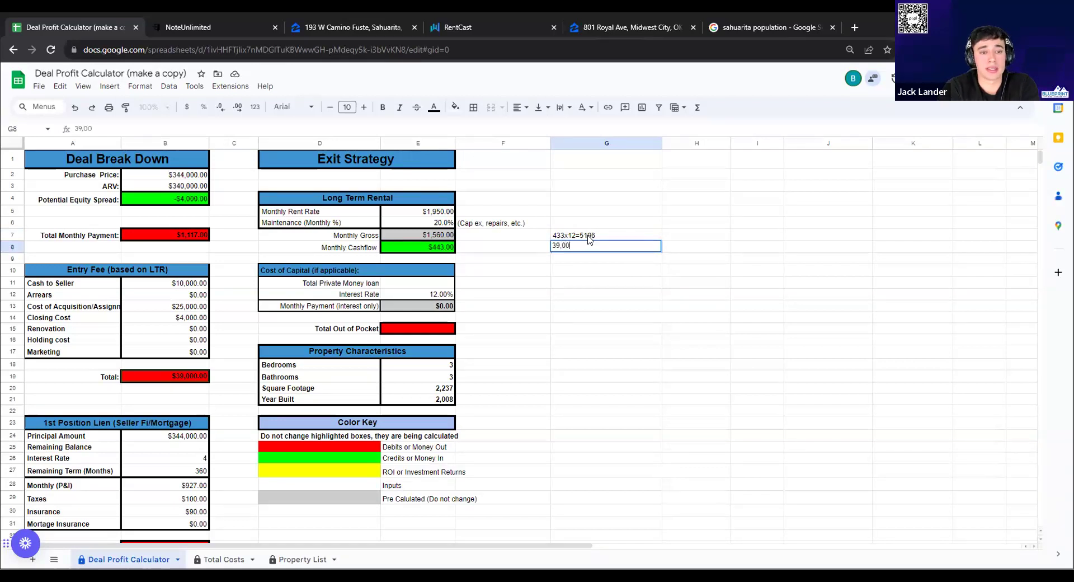
pyautogui.press('Left')
pyautogui.press('Left')
pyautogui.press('Right')
pyautogui.press('Right')
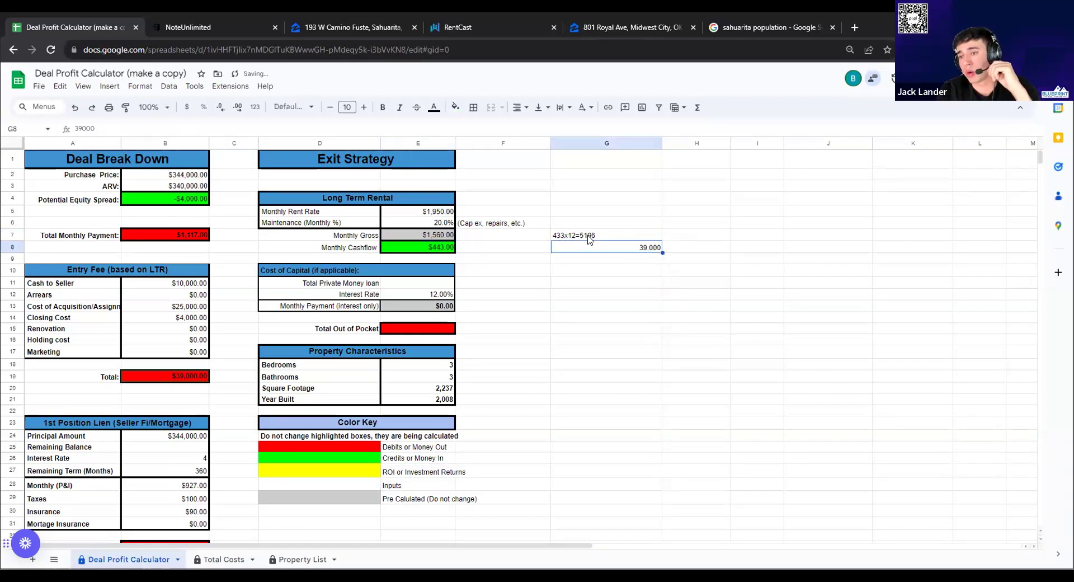
pyautogui.doubleClick(597, 243)
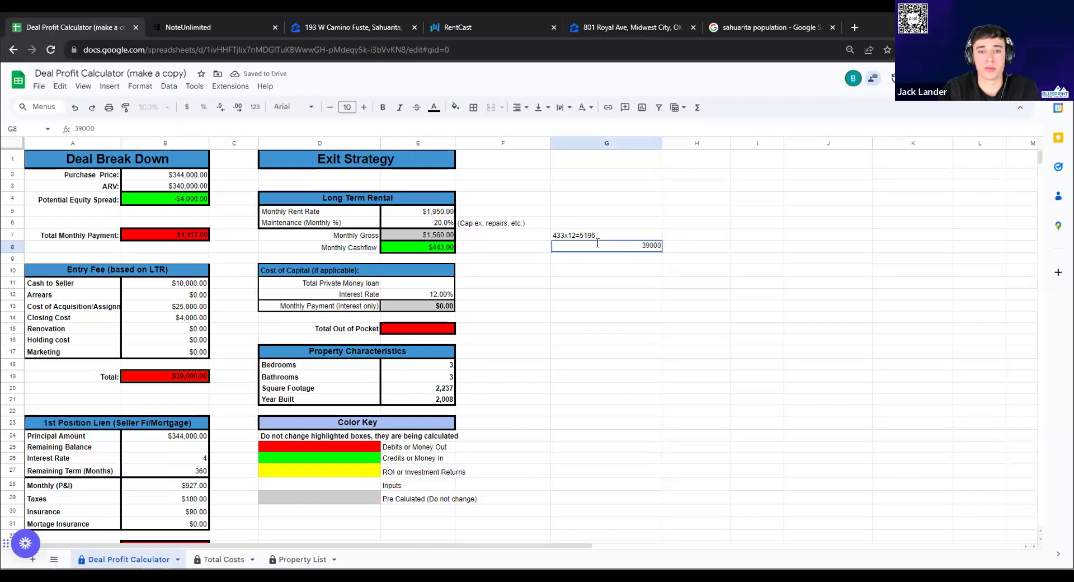
pyautogui.click(641, 247)
pyautogui.write('$39,')
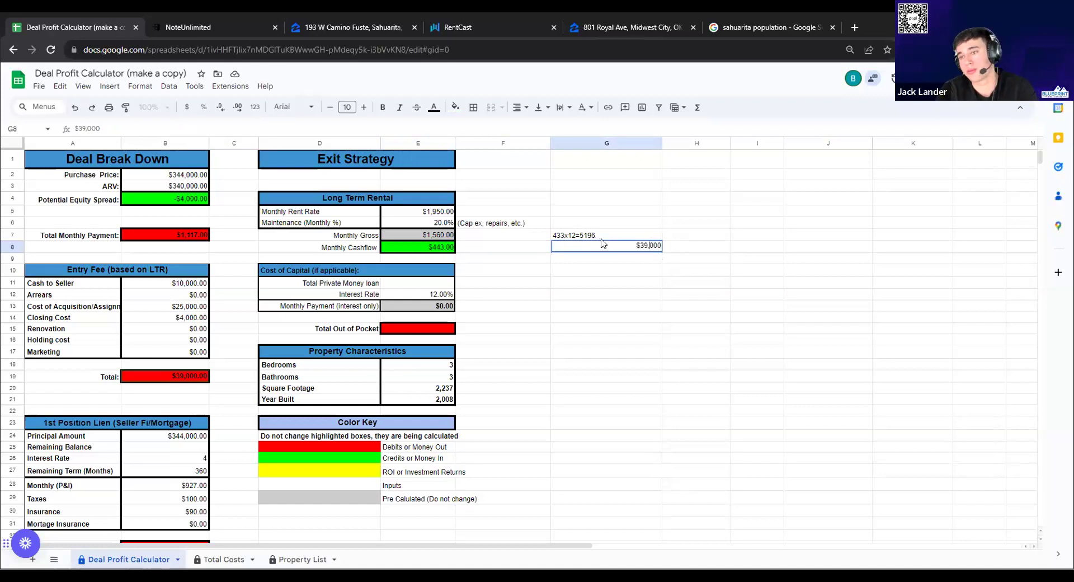
# Make G7 read 433x12= $5,196 and re-add the $ to G8's 39,000
pyautogui.doubleClick(581, 235)
pyautogui.click(582, 235)
pyautogui.write('$5')
pyautogui.write(',')
pyautogui.press('Return')
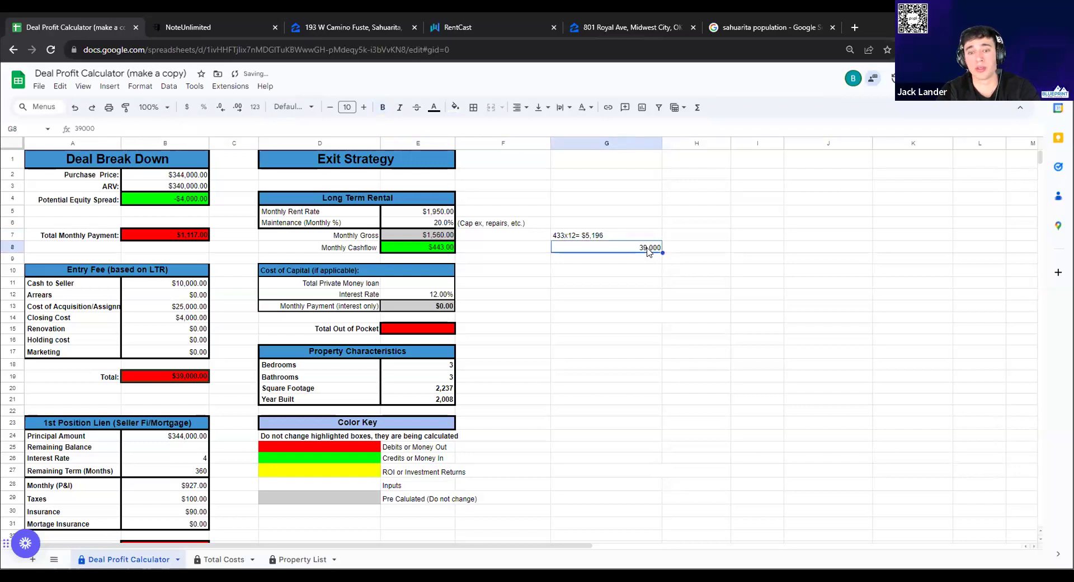
pyautogui.doubleClick(647, 252)
pyautogui.write('$')
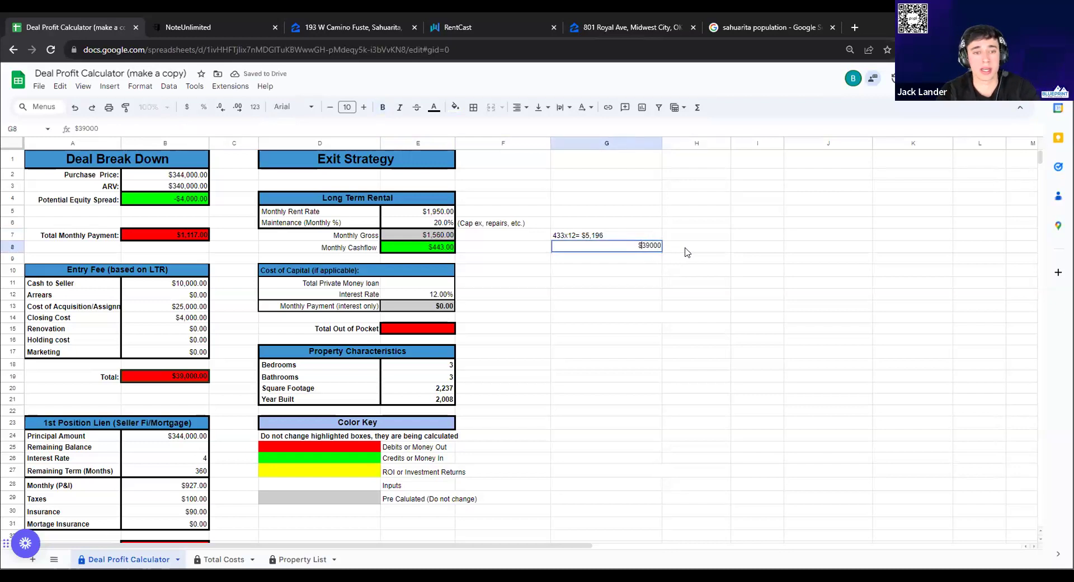
pyautogui.click(687, 252)
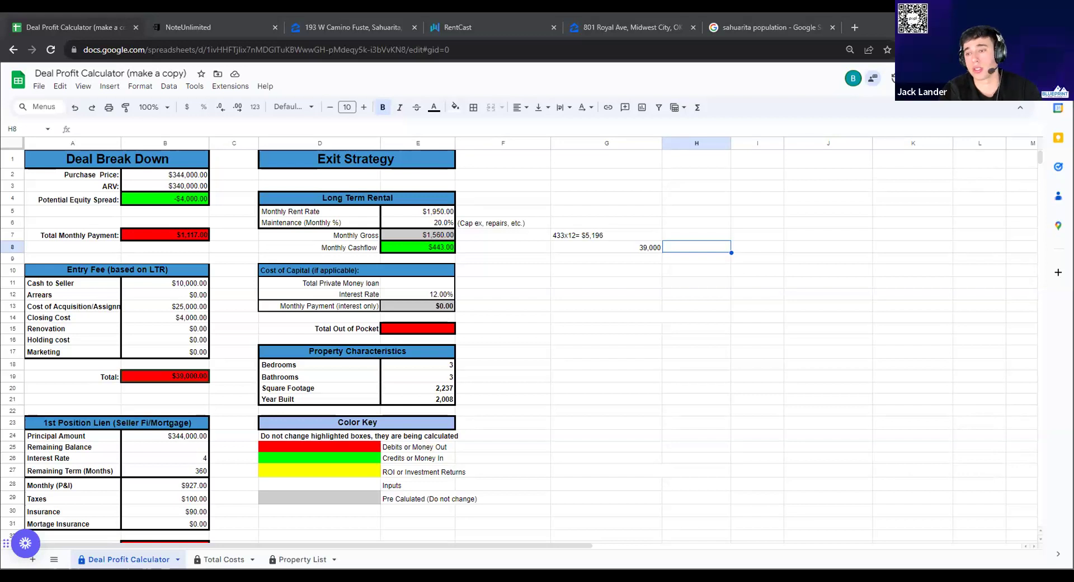
# Type the note '13% Cash ON Cash Return' in G9
pyautogui.click(625, 259)
pyautogui.write('13% Ca')
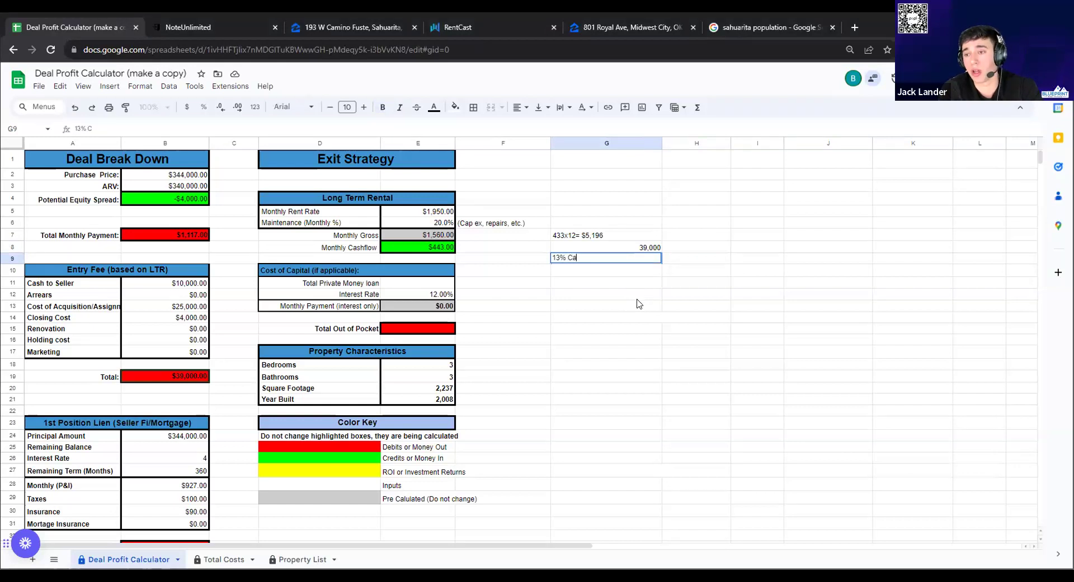
pyautogui.write('sh ON Cash Return')
pyautogui.press('Return')
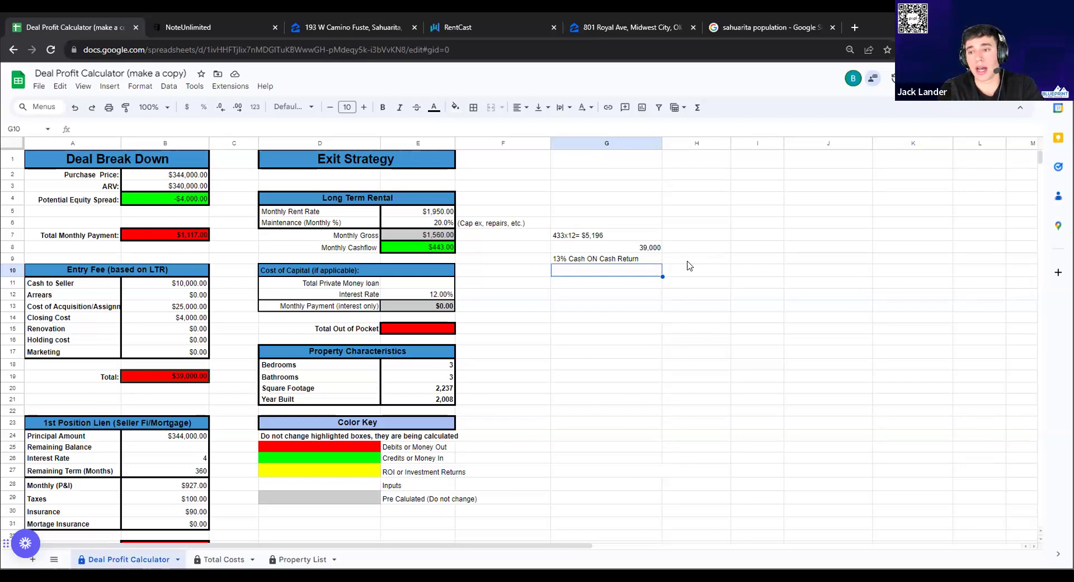
# Label the G8 note as 'Entry Fee= $39,000'
pyautogui.doubleClick(605, 247)
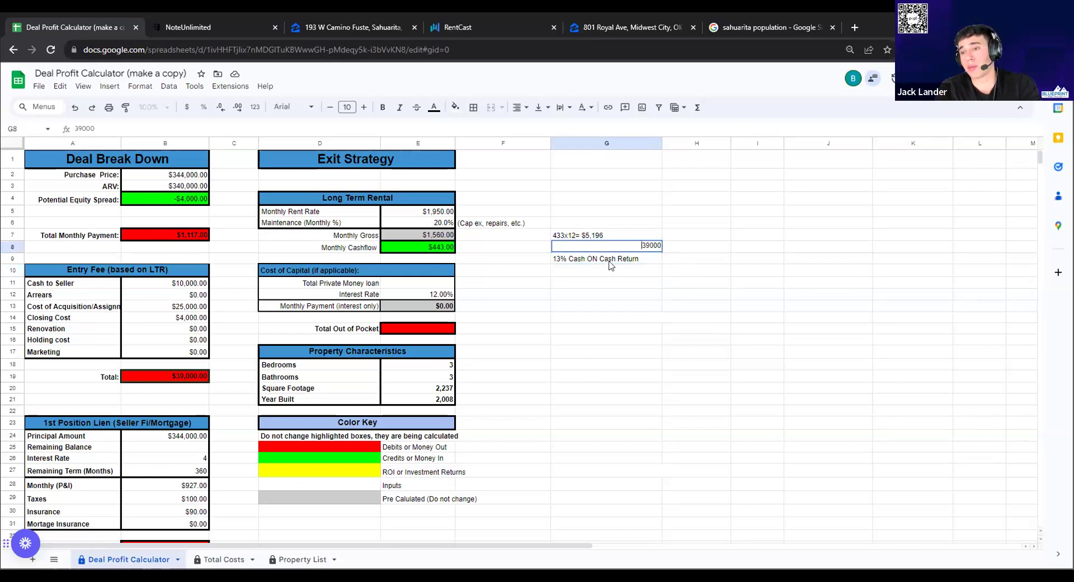
pyautogui.write('Entry Fee')
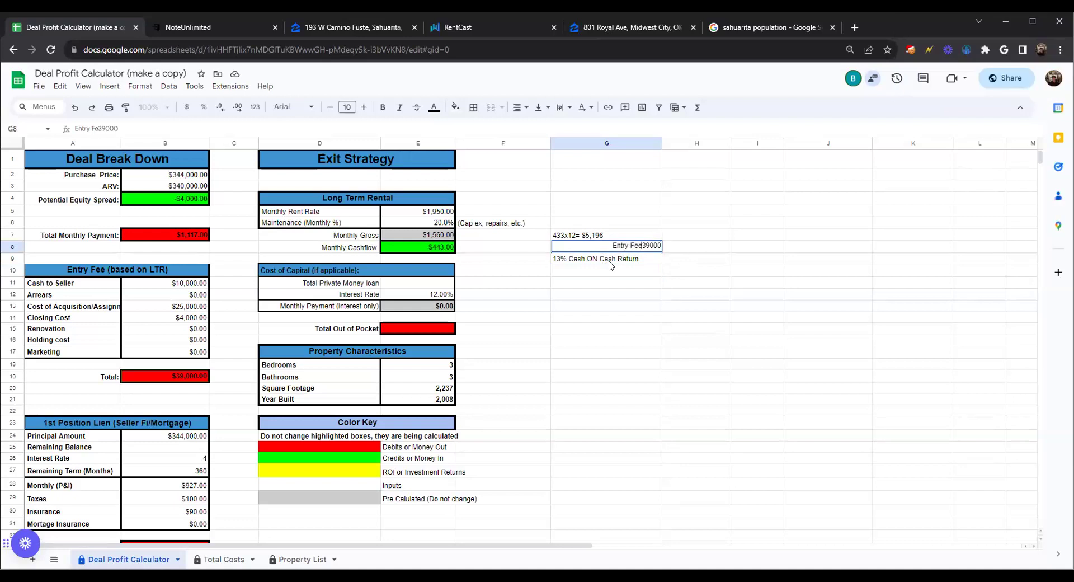
pyautogui.write('= $')
pyautogui.write(',')
pyautogui.press('Return')
pyautogui.click(631, 271)
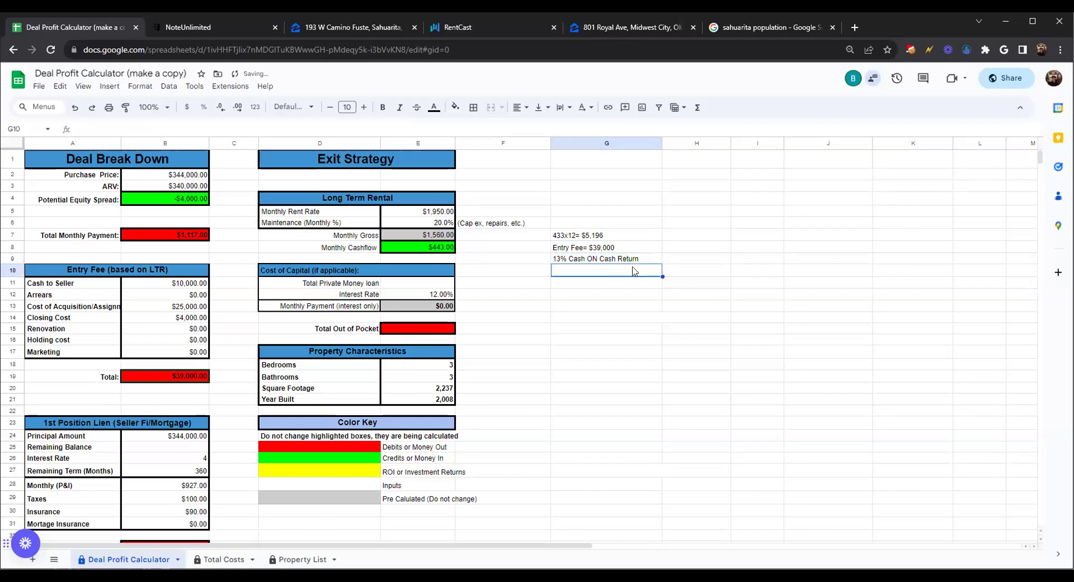
pyautogui.click(666, 260)
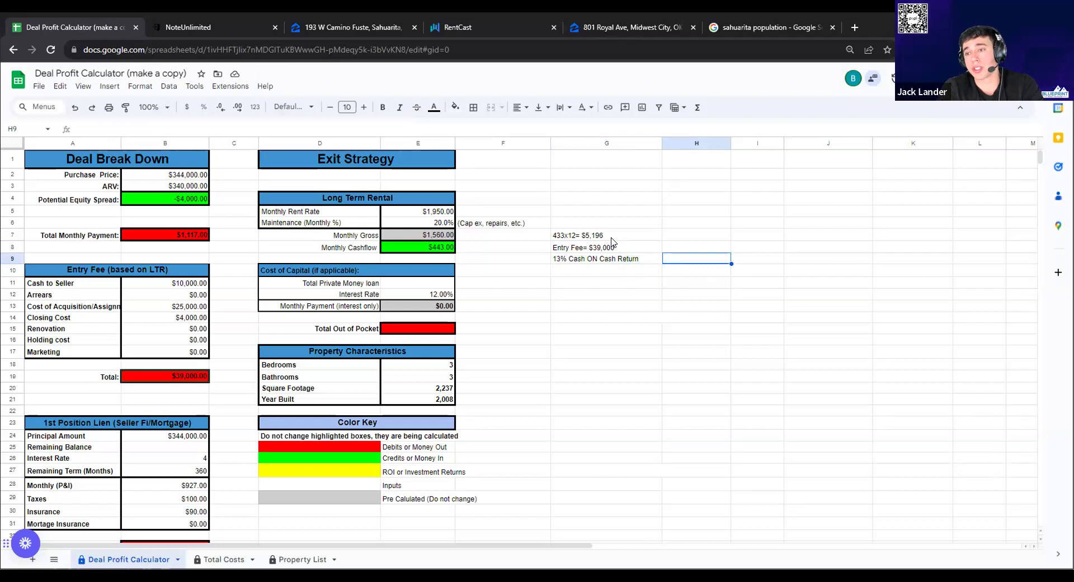
# Right-align the G7:G8 notes and start prefixing G7 with 'Monthly Income'
pyautogui.moveTo(611, 238); pyautogui.dragTo(611, 249)
pyautogui.click(517, 107)
pyautogui.click(551, 128)
pyautogui.click(716, 227)
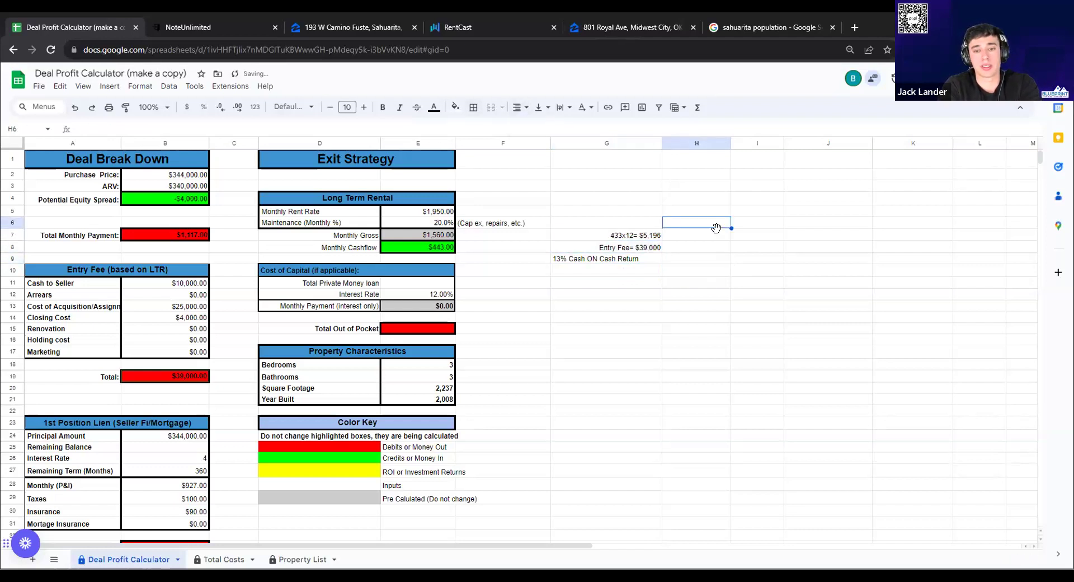
pyautogui.click(607, 235)
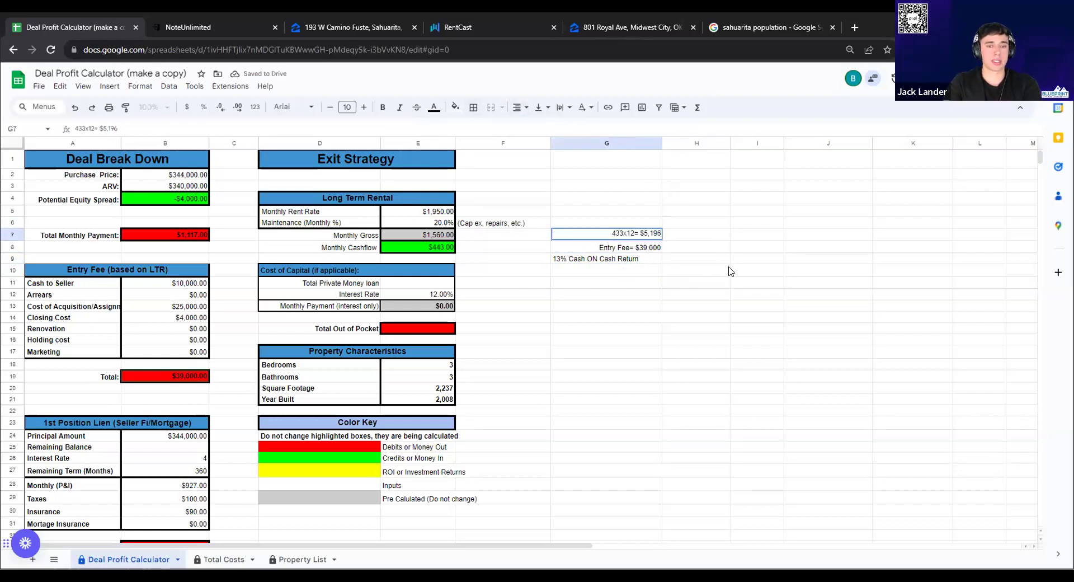
pyautogui.write('Monthly ')
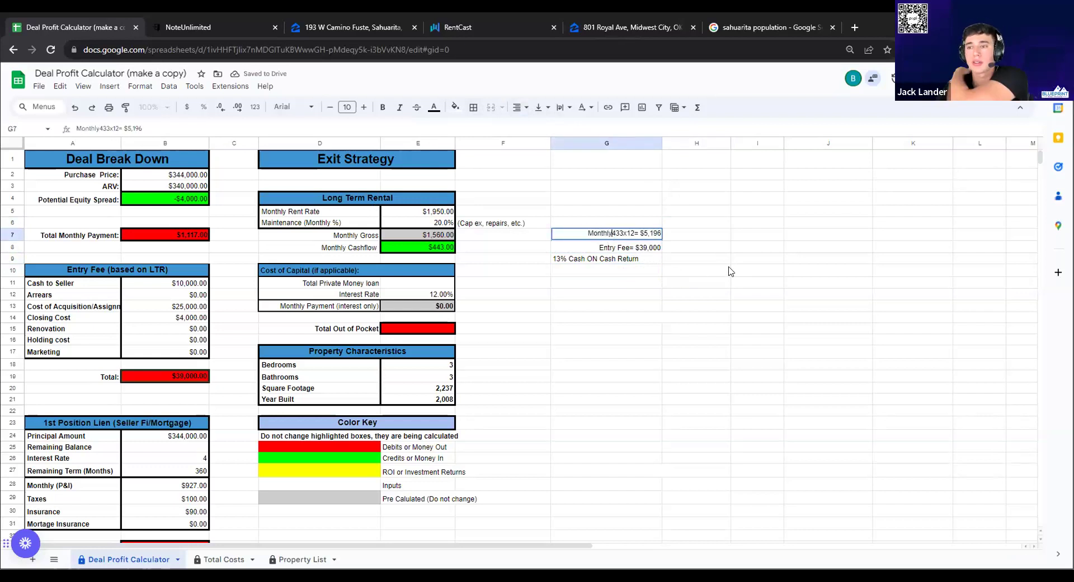
pyautogui.write('Income')
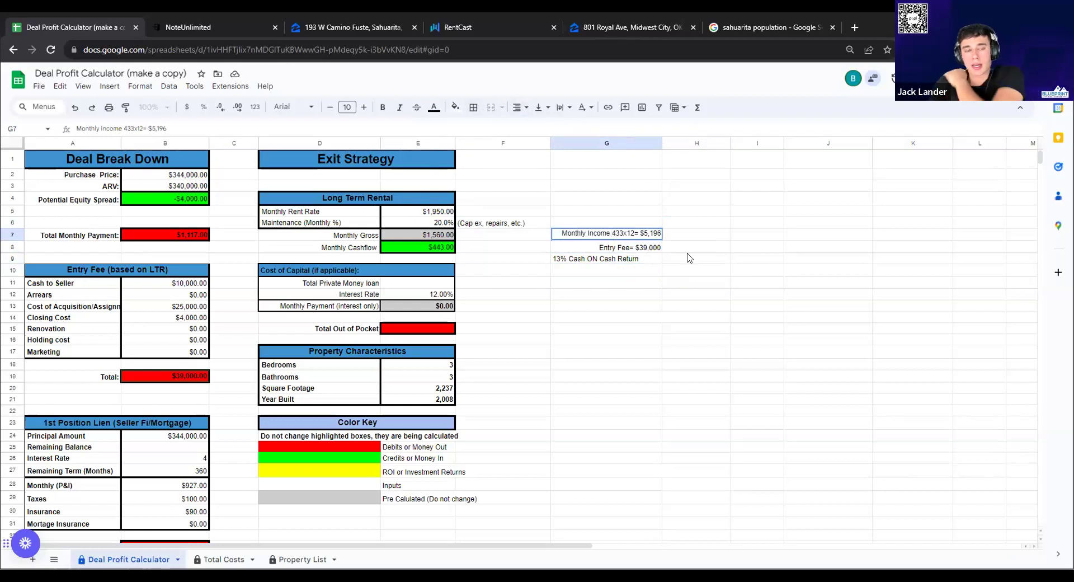
# Commit G7 so it reads 'Monthly Income 433x12= $5,196'
pyautogui.click(749, 261)
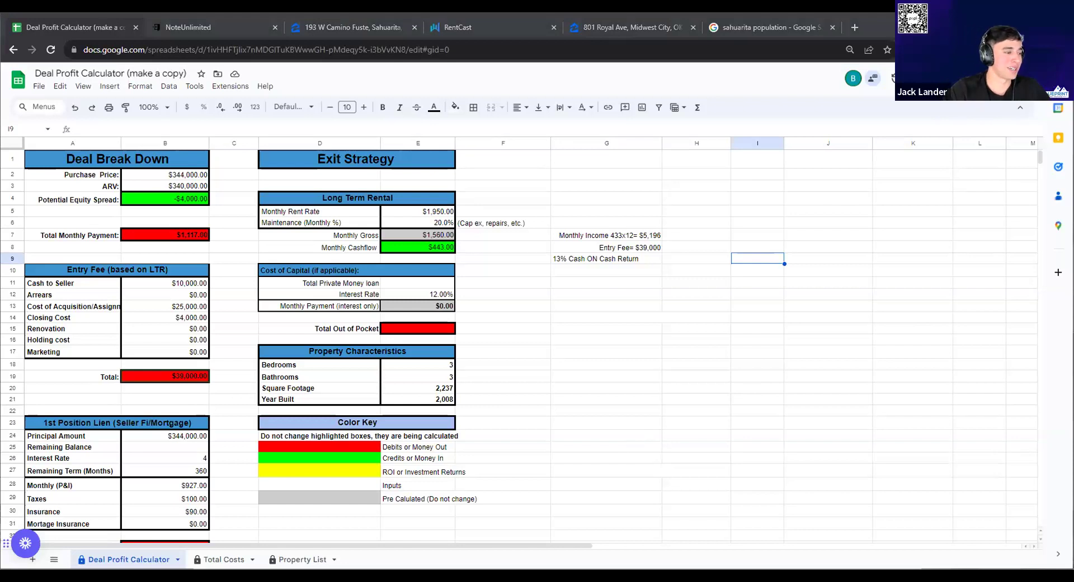
# Find 'partnership' in the Blueprint Real Estate Drive and open the VA Partnership doc
pyautogui.click(853, 29)
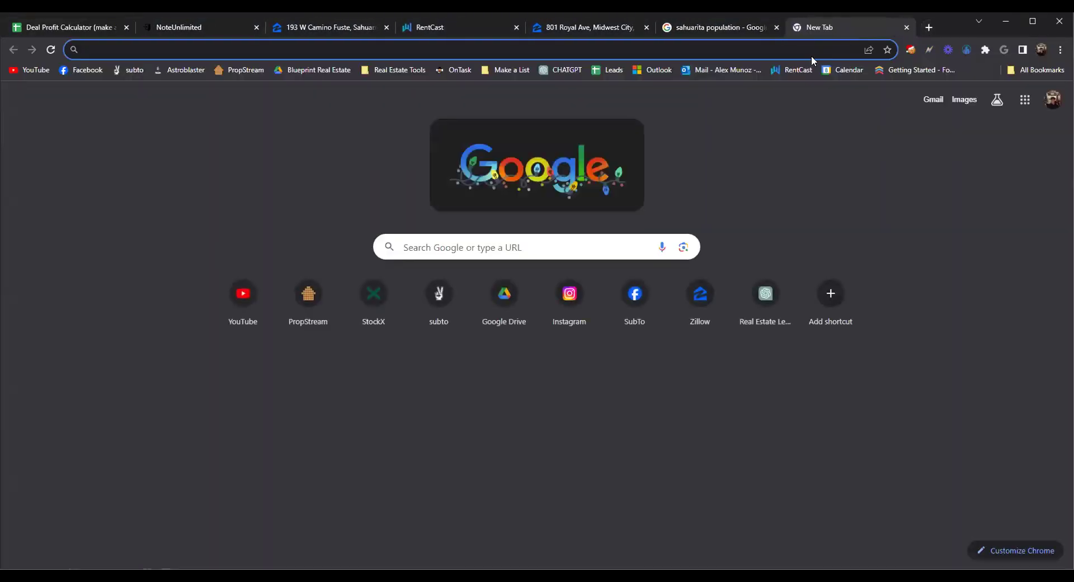
pyautogui.click(333, 72)
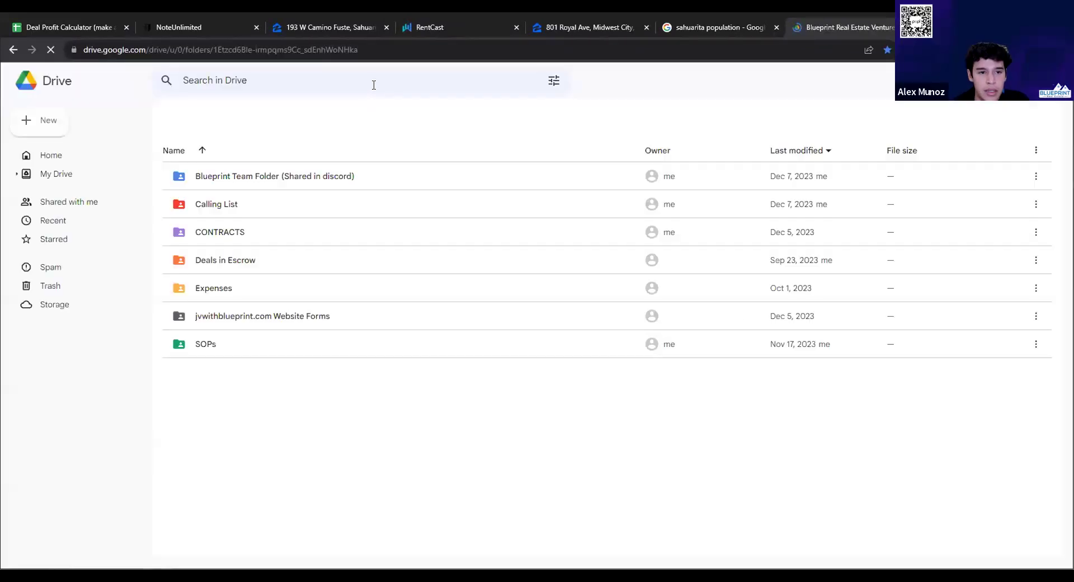
pyautogui.click(369, 83)
pyautogui.write('partnershol')
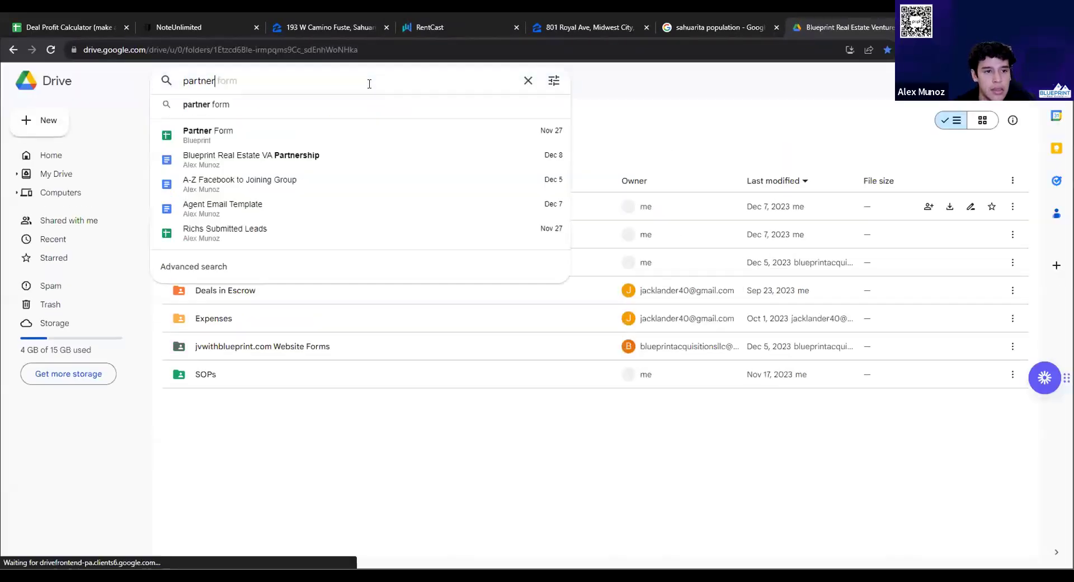
pyautogui.click(314, 112)
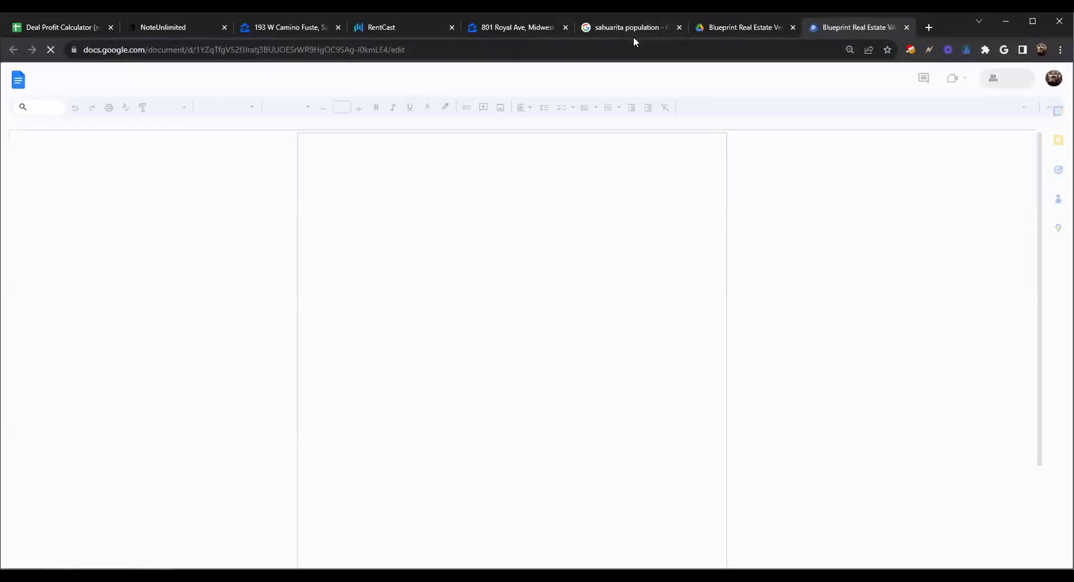
# Close the Sahuarita search, Drive, NoteUnlimited, RentCast and both listing tabs
pyautogui.click(666, 29)
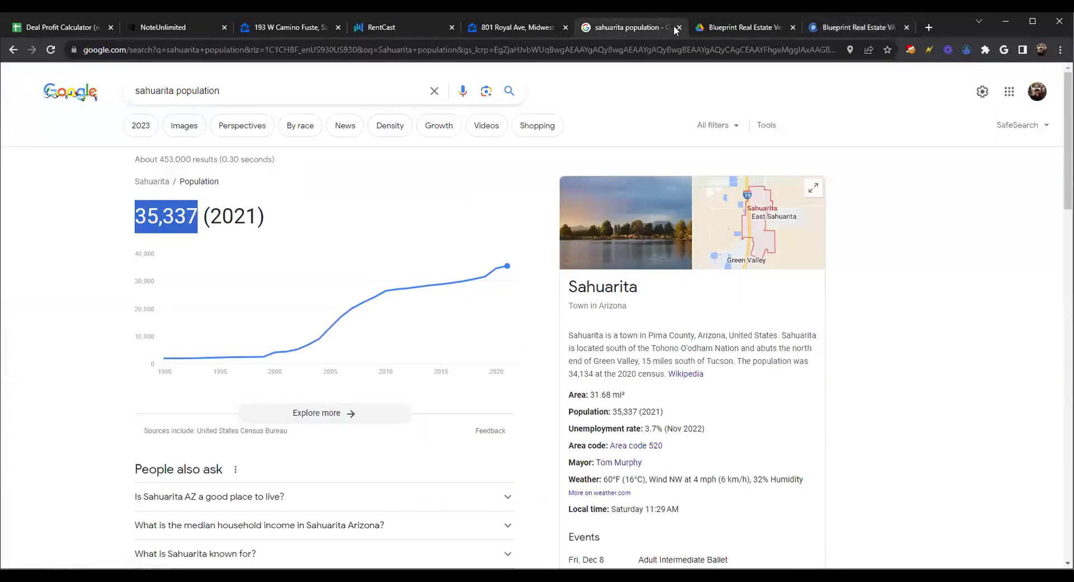
pyautogui.click(678, 28)
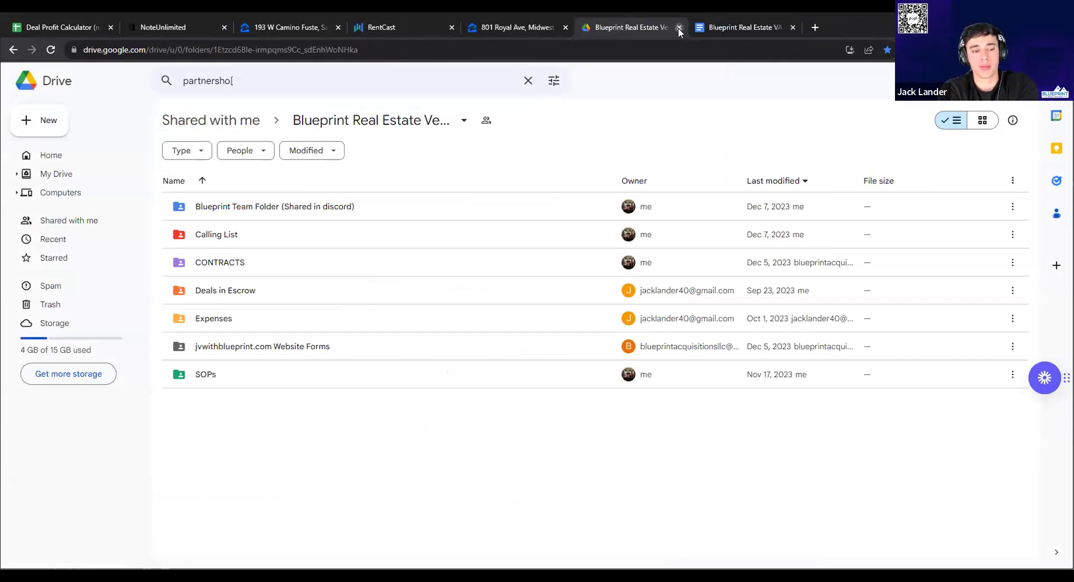
pyautogui.click(679, 27)
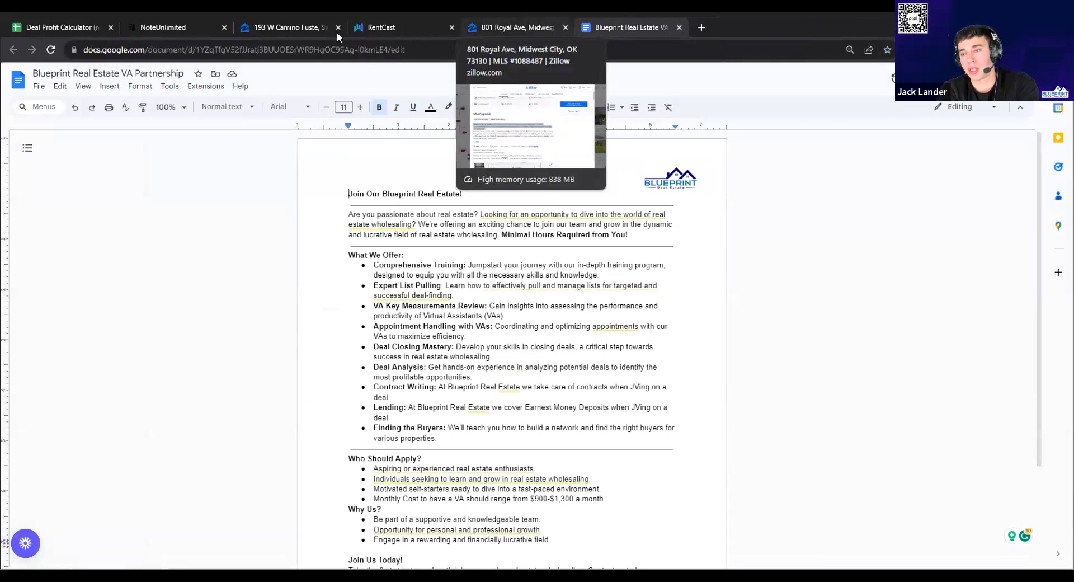
pyautogui.click(164, 21)
pyautogui.click(223, 27)
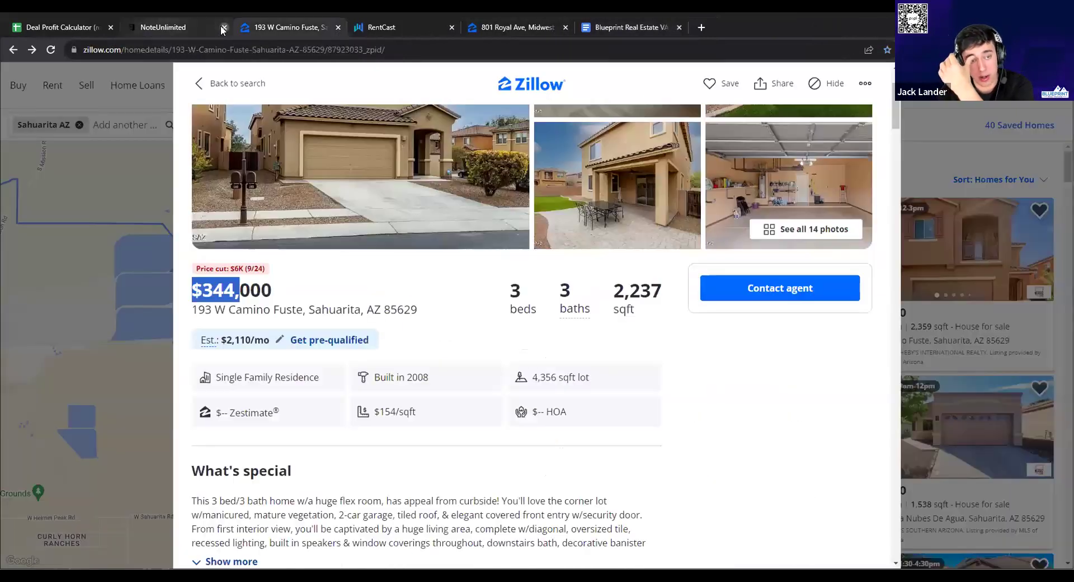
pyautogui.click(223, 27)
pyautogui.click(223, 27)
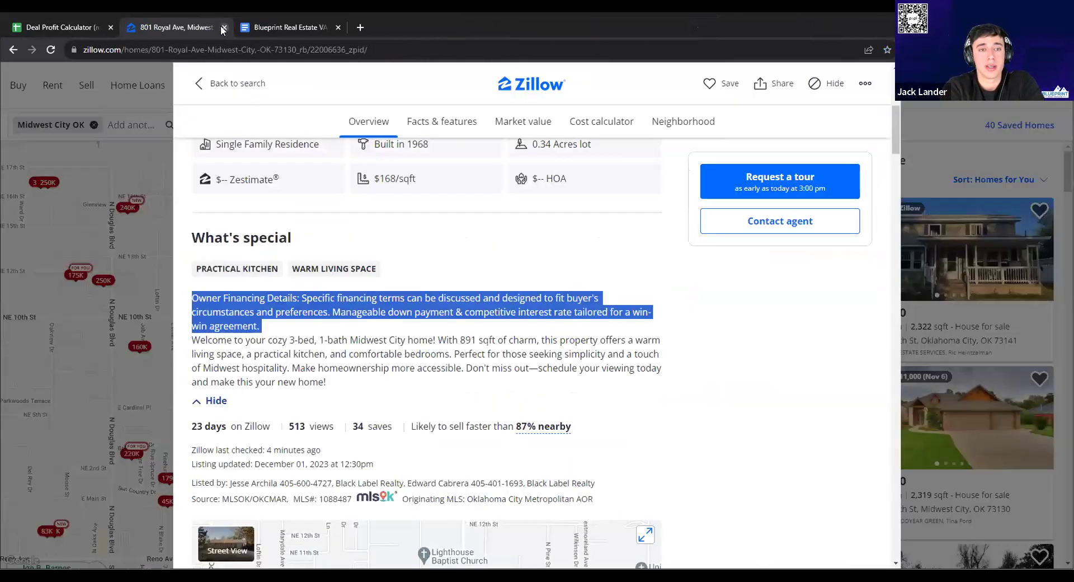
pyautogui.hotkey('ctrl', 'w')
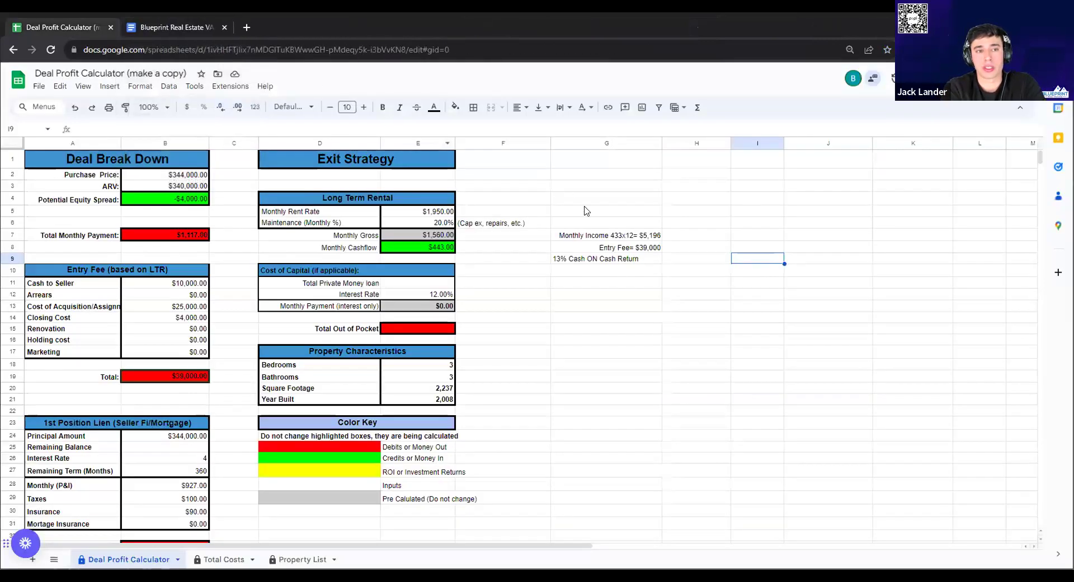